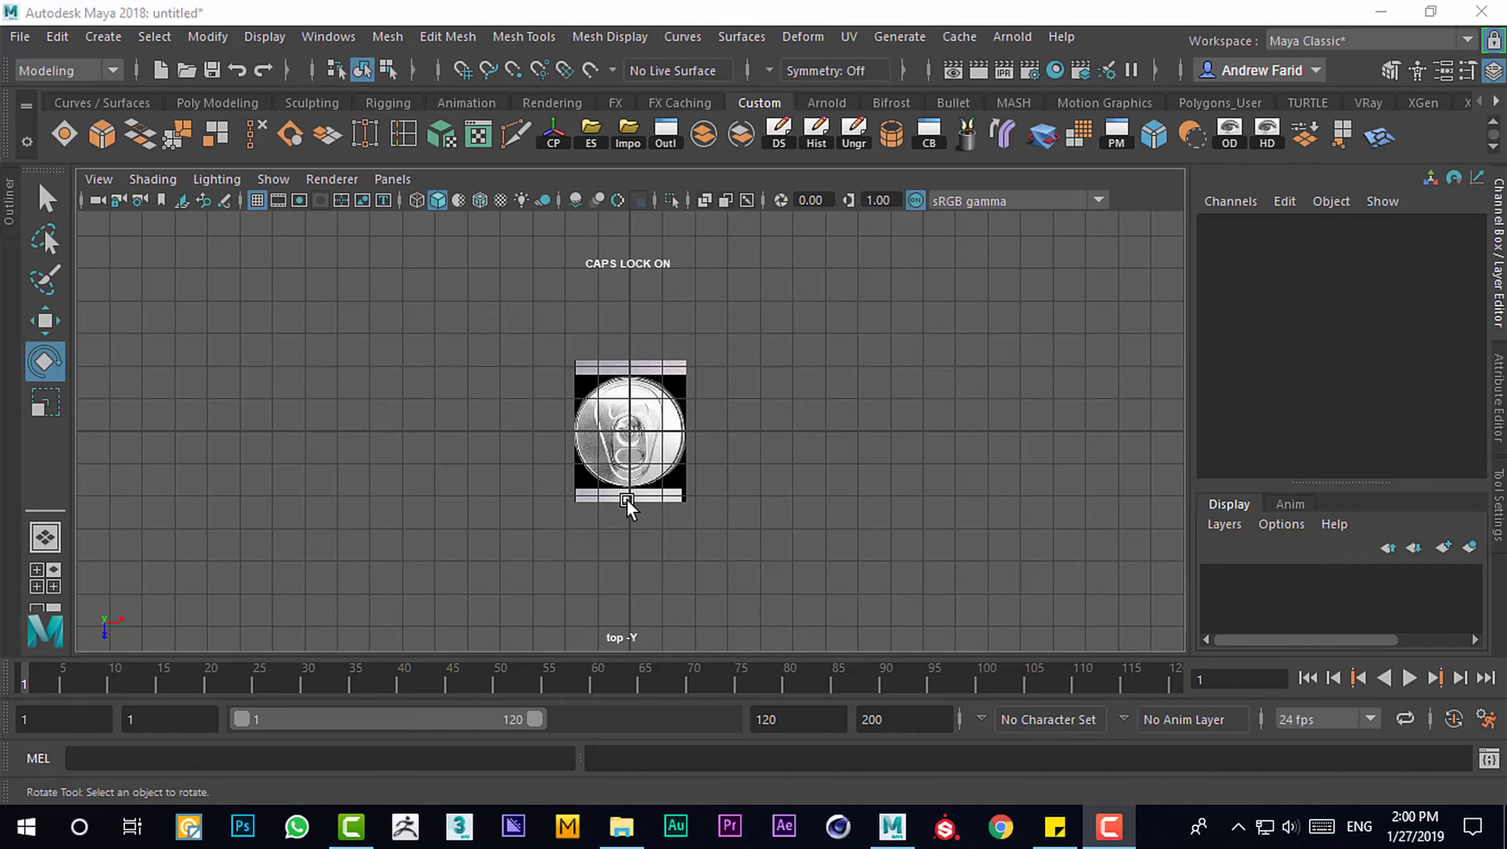
Zoom the top view onto the can-lid reference image plane
scroll(625, 499, up, 3)
scroll(621, 434, down, 2)
scroll(612, 494, up, 2)
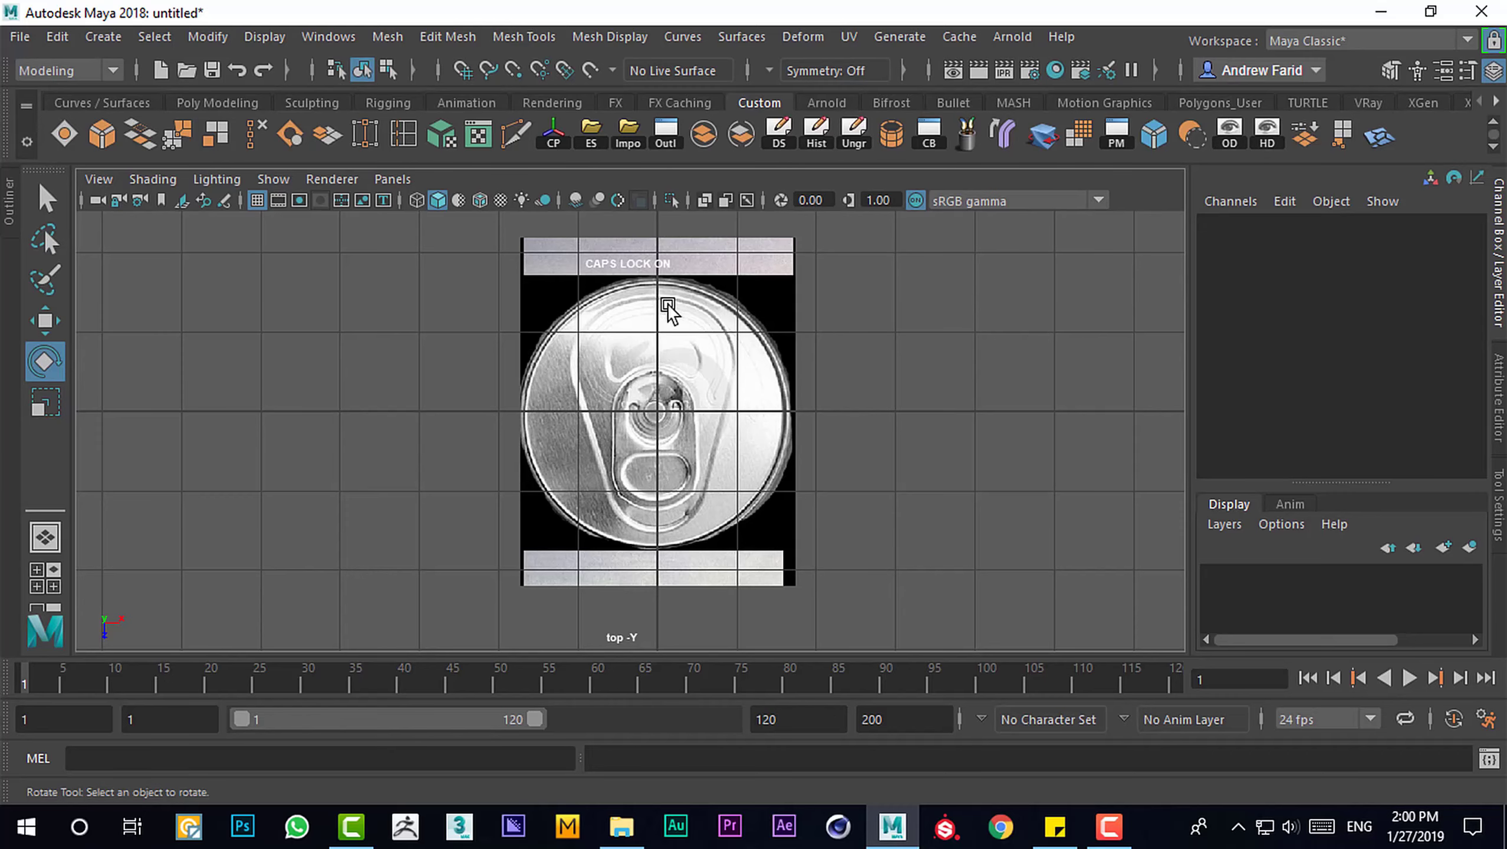
Create a polygon cylinder over the lid reference and check it in the side and top views
scroll(622, 402, up, 2)
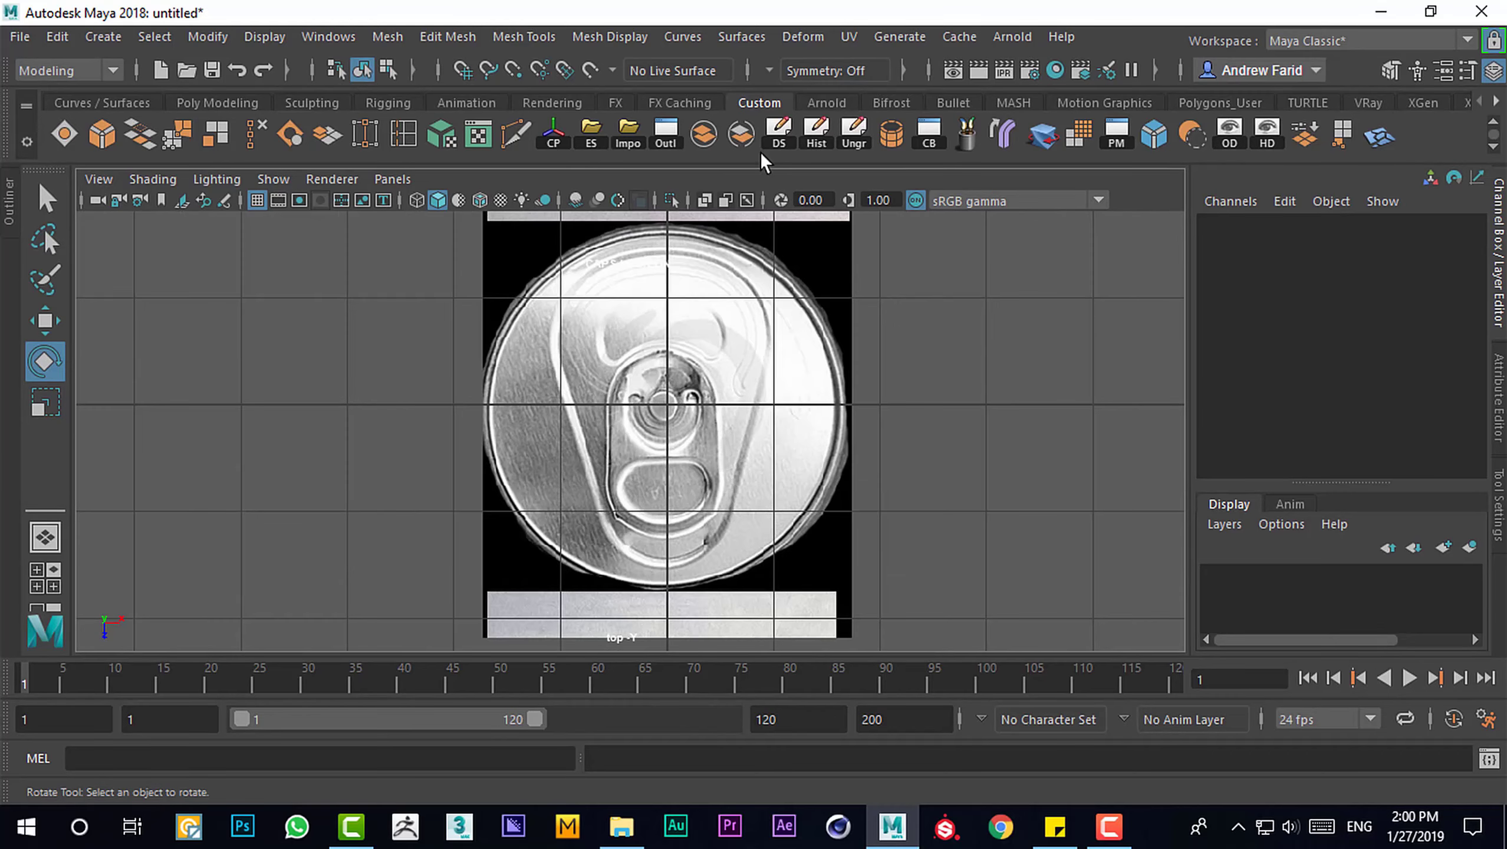
click(190, 101)
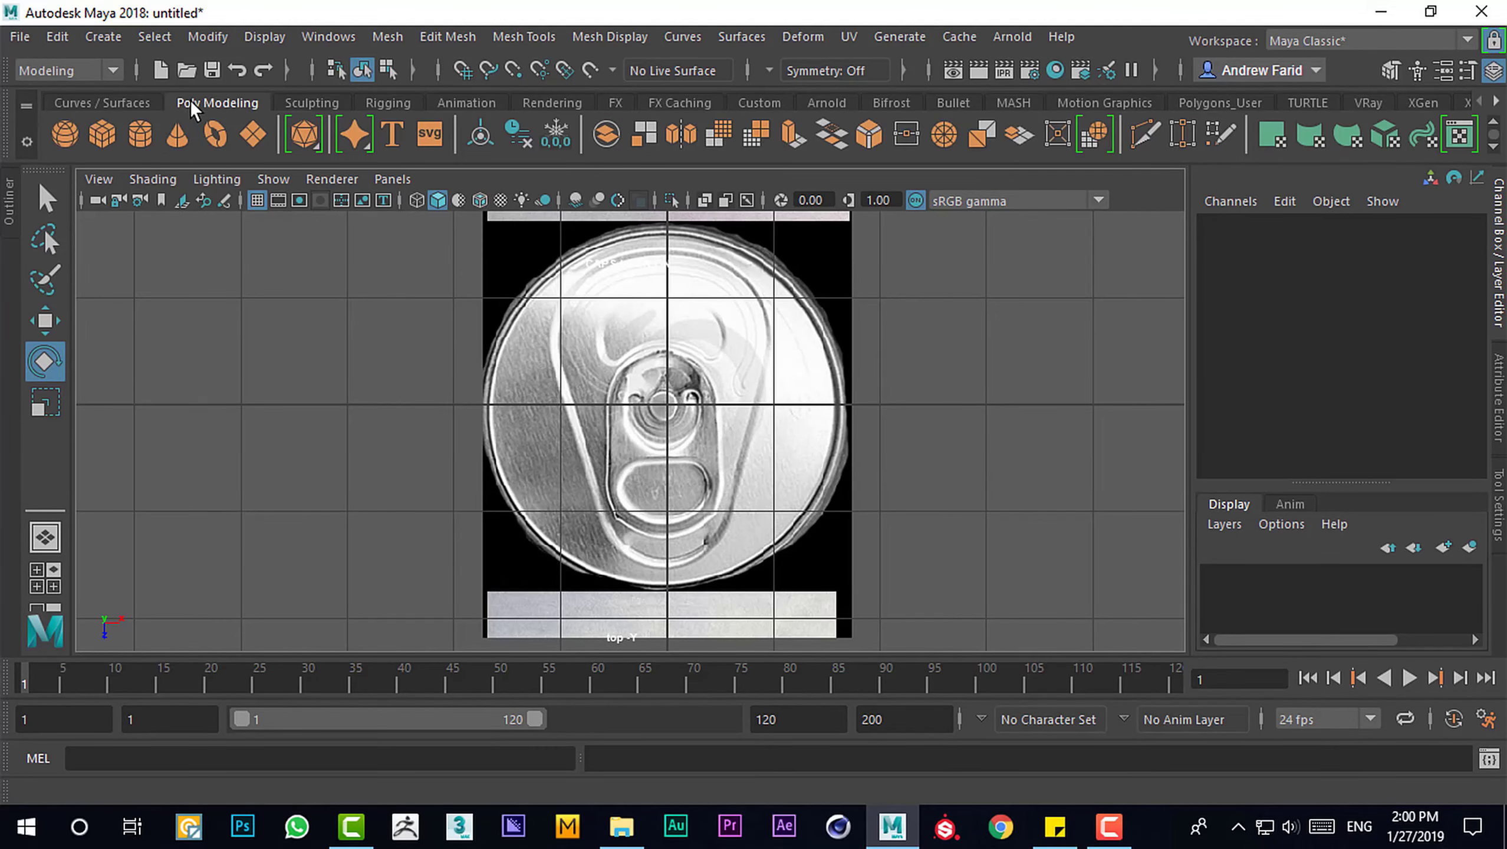
scroll(1367, 405, down, 3)
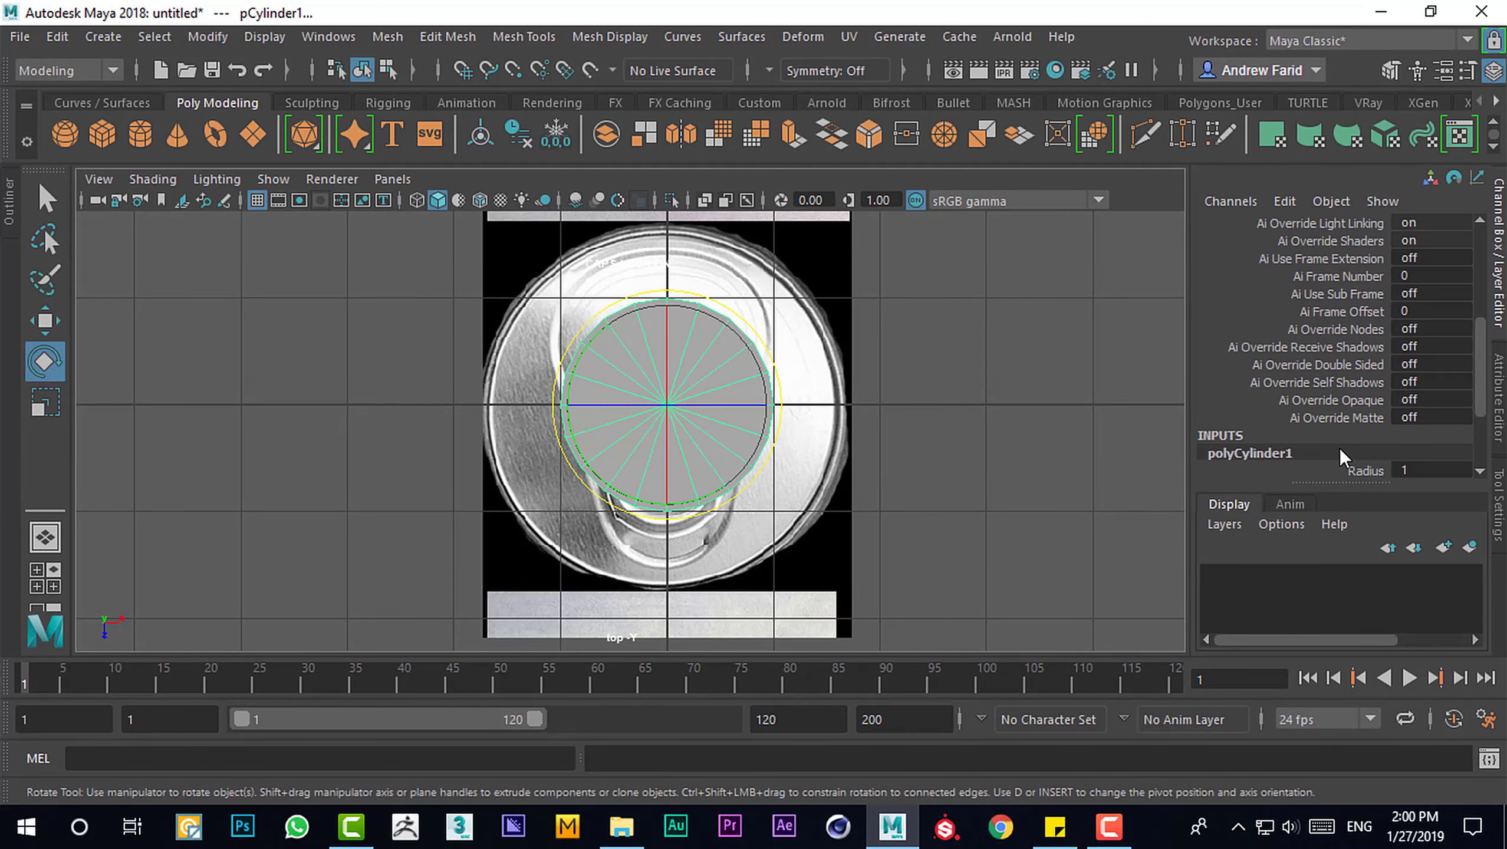
scroll(1401, 408, down, 2)
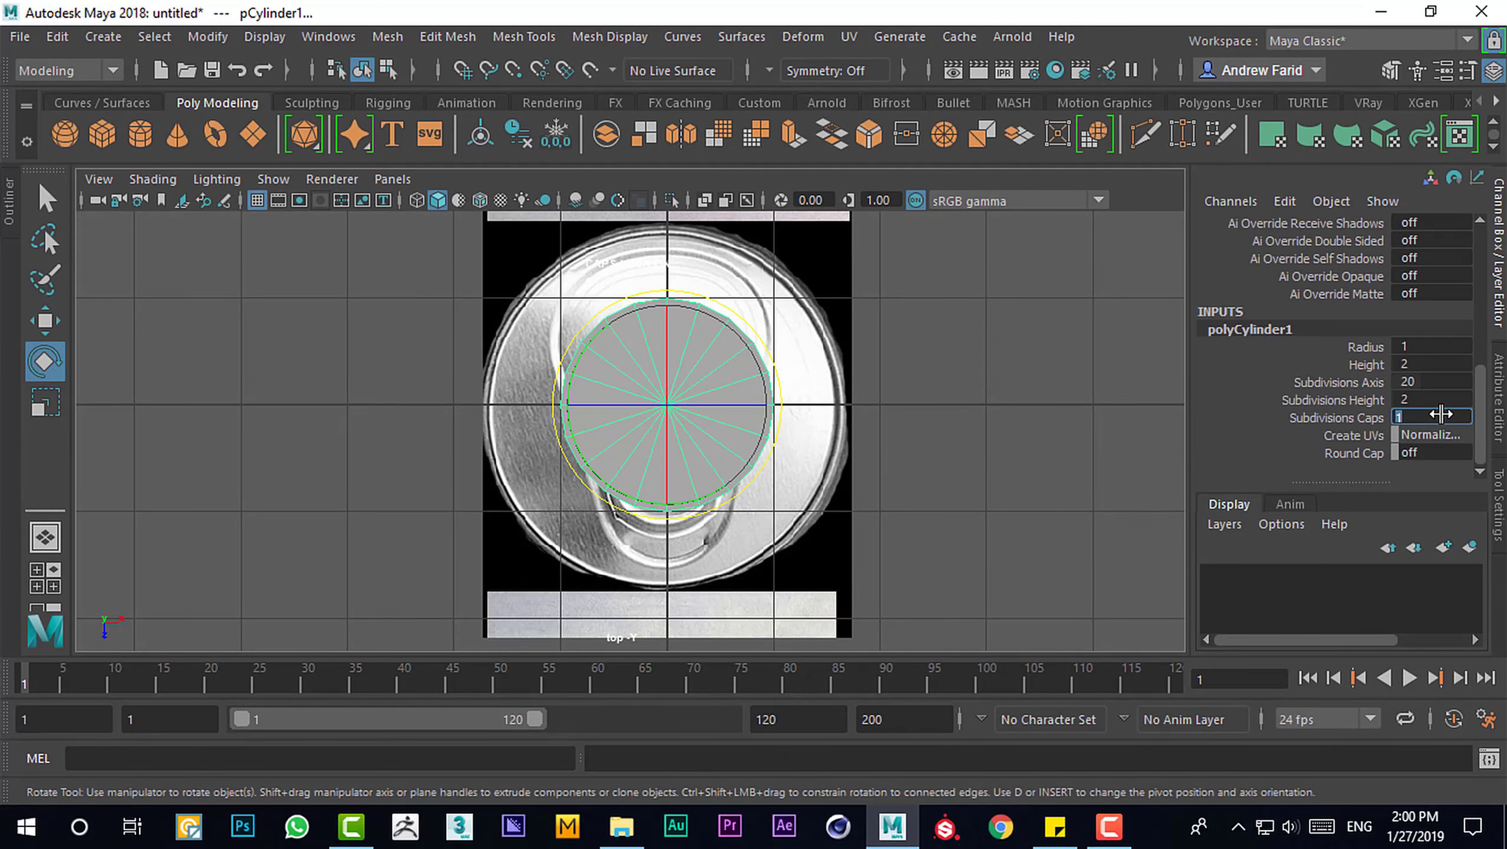
drag(1010, 470, 637, 415)
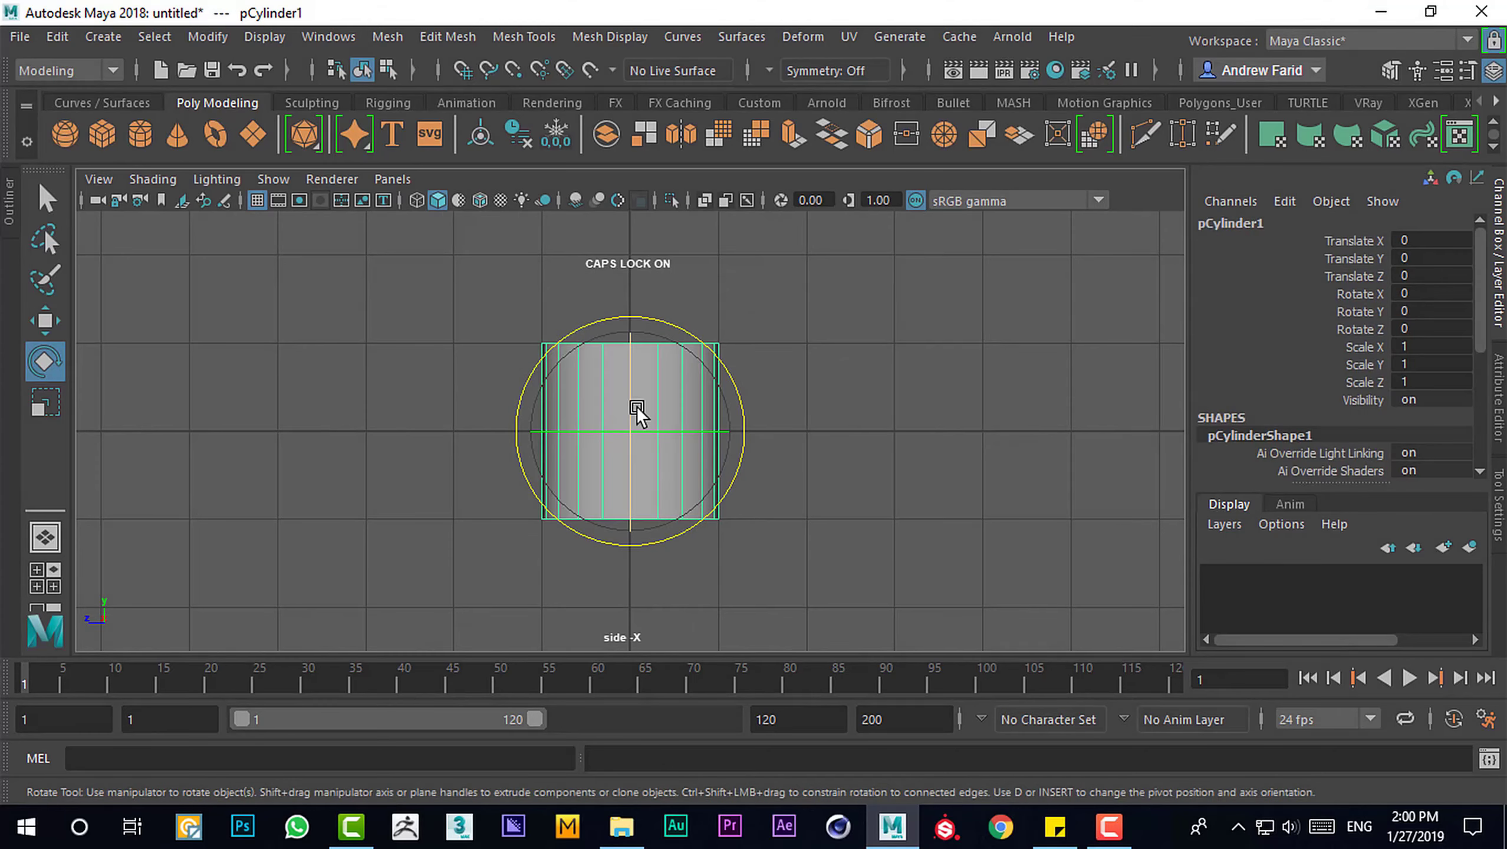
right_drag(637, 296, 638, 250)
mouse_move(431, 588)
mouse_down()
mouse_move(847, 397)
mouse_move(527, 381)
mouse_up()
scroll(164, 437, up, 1)
scroll(774, 437, down, 4)
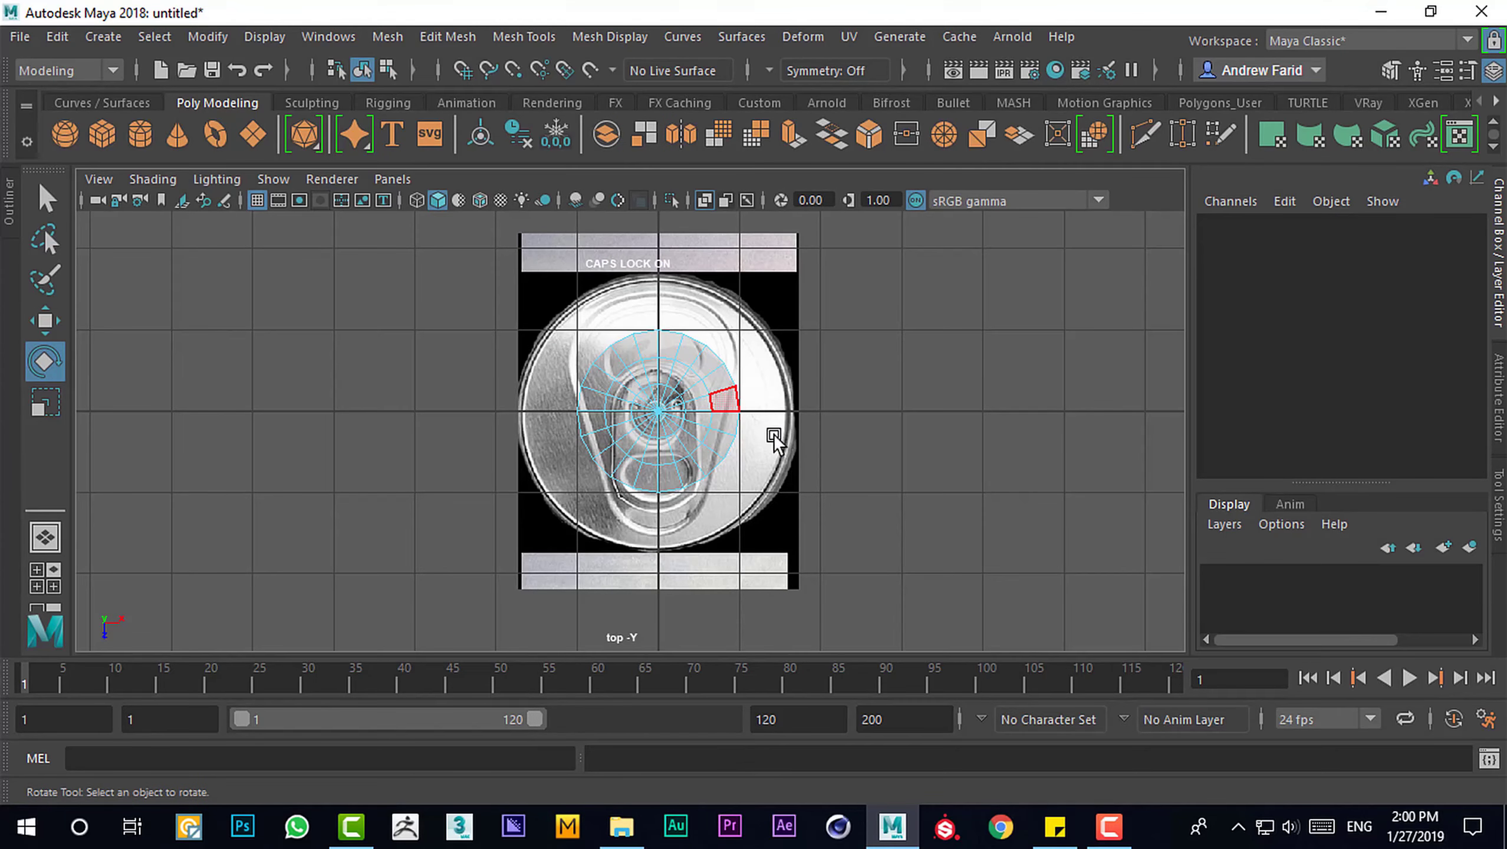
Lower the reference image plane's Color Gain to darken it
click(682, 441)
key(ctrl+a)
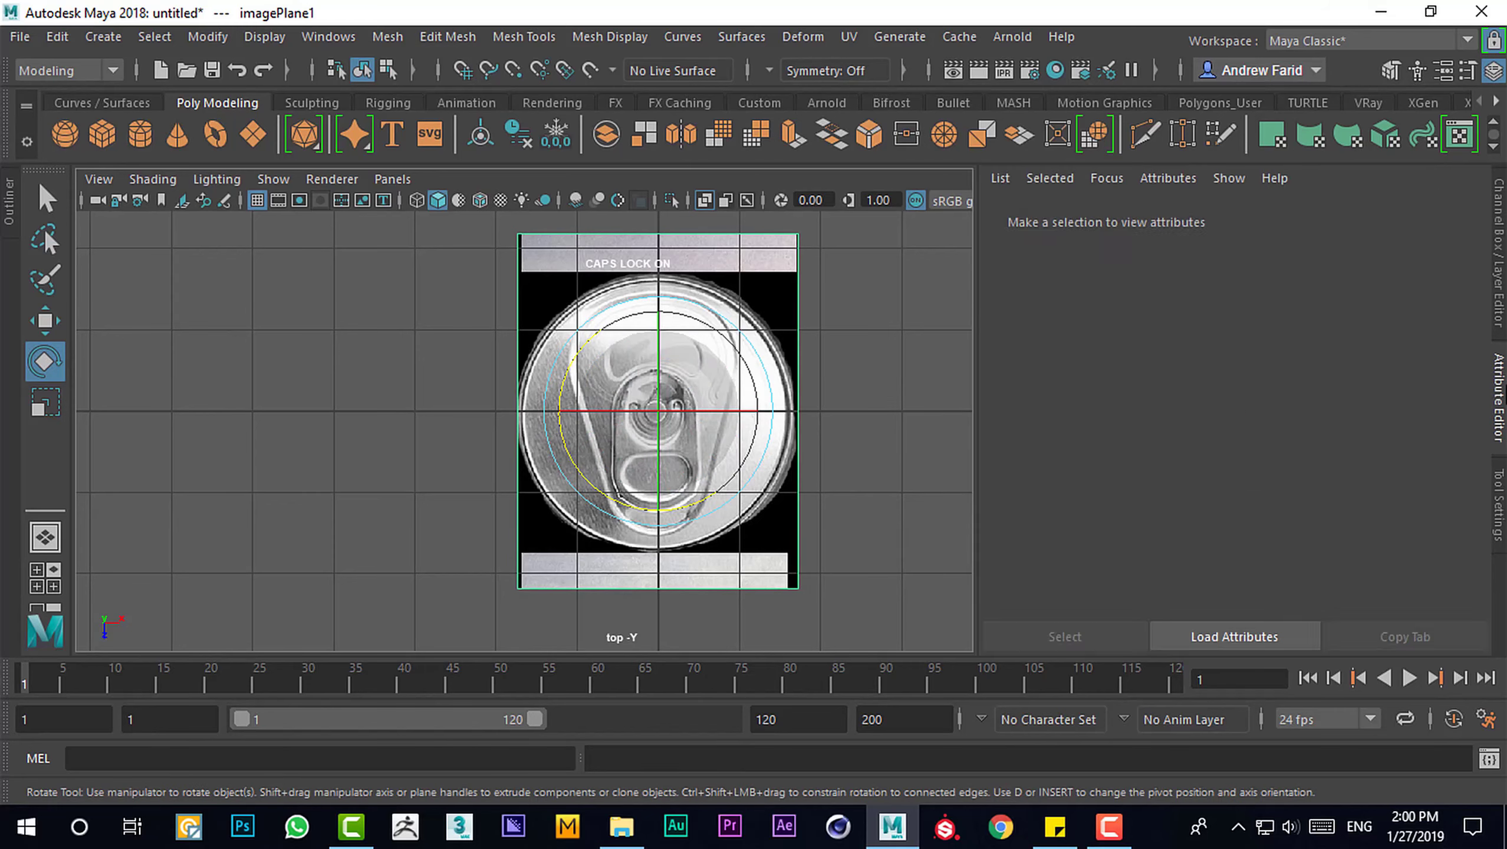
drag(1297, 514, 1332, 515)
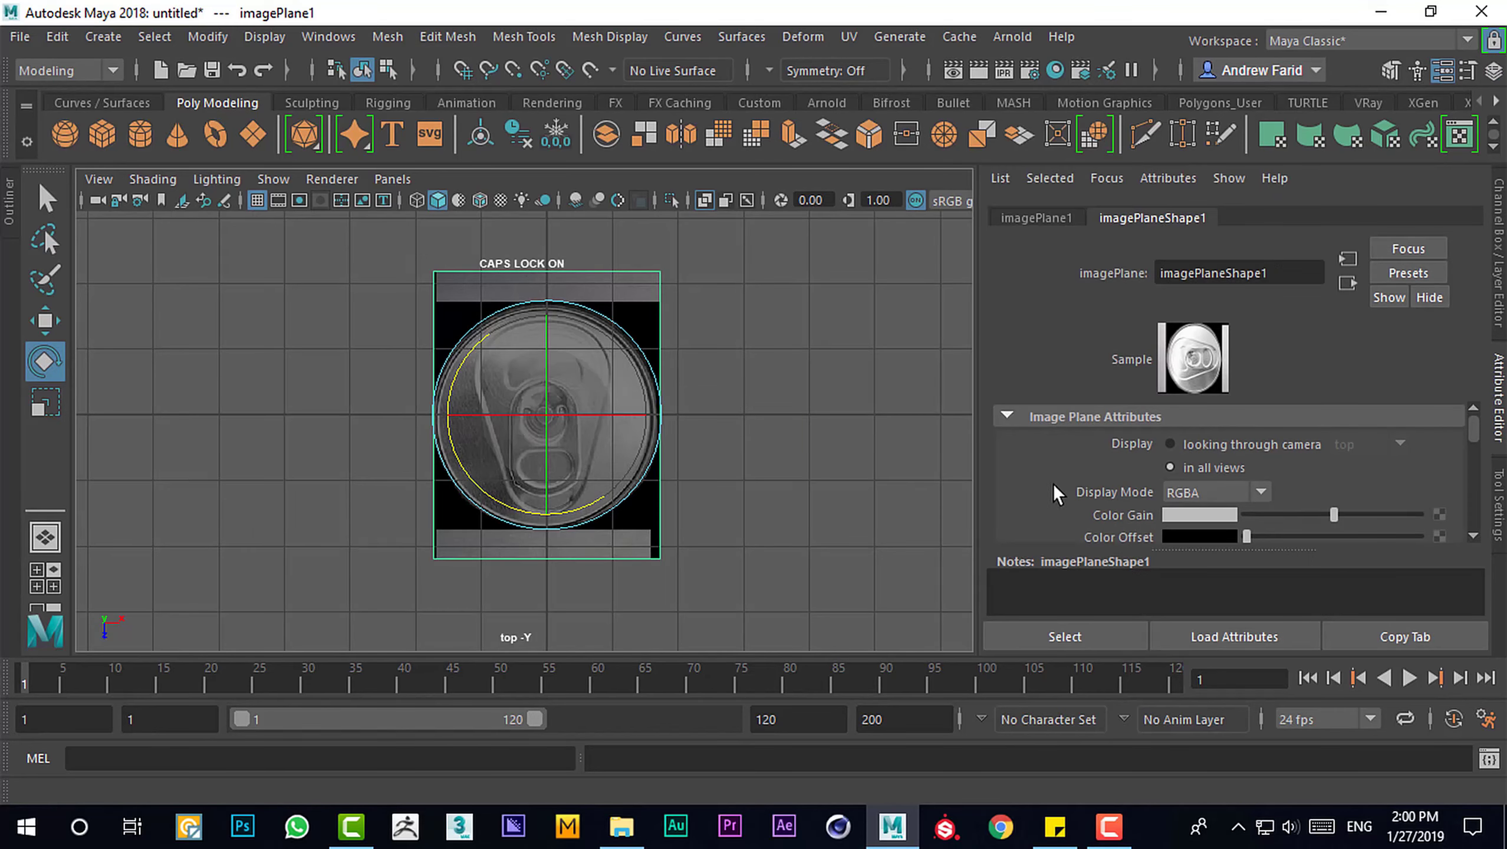
click(801, 495)
Scale the cylinder up to match the can lid's rim
scroll(625, 471, up, 2)
click(626, 471)
scroll(595, 451, down, 2)
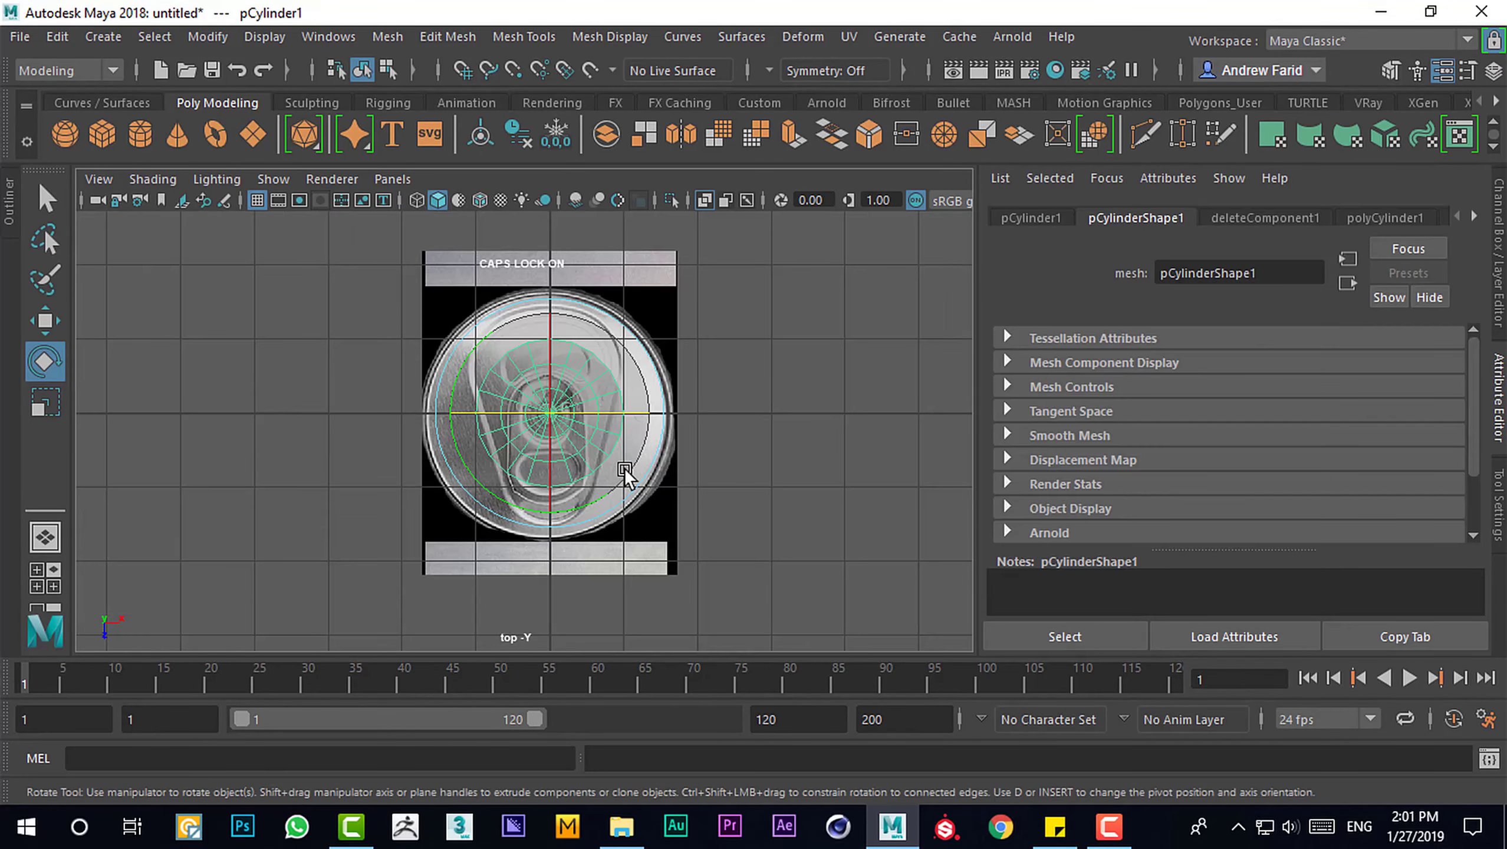
key(r)
mouse_move(569, 439)
mouse_down()
mouse_move(632, 411)
mouse_move(649, 424)
mouse_up()
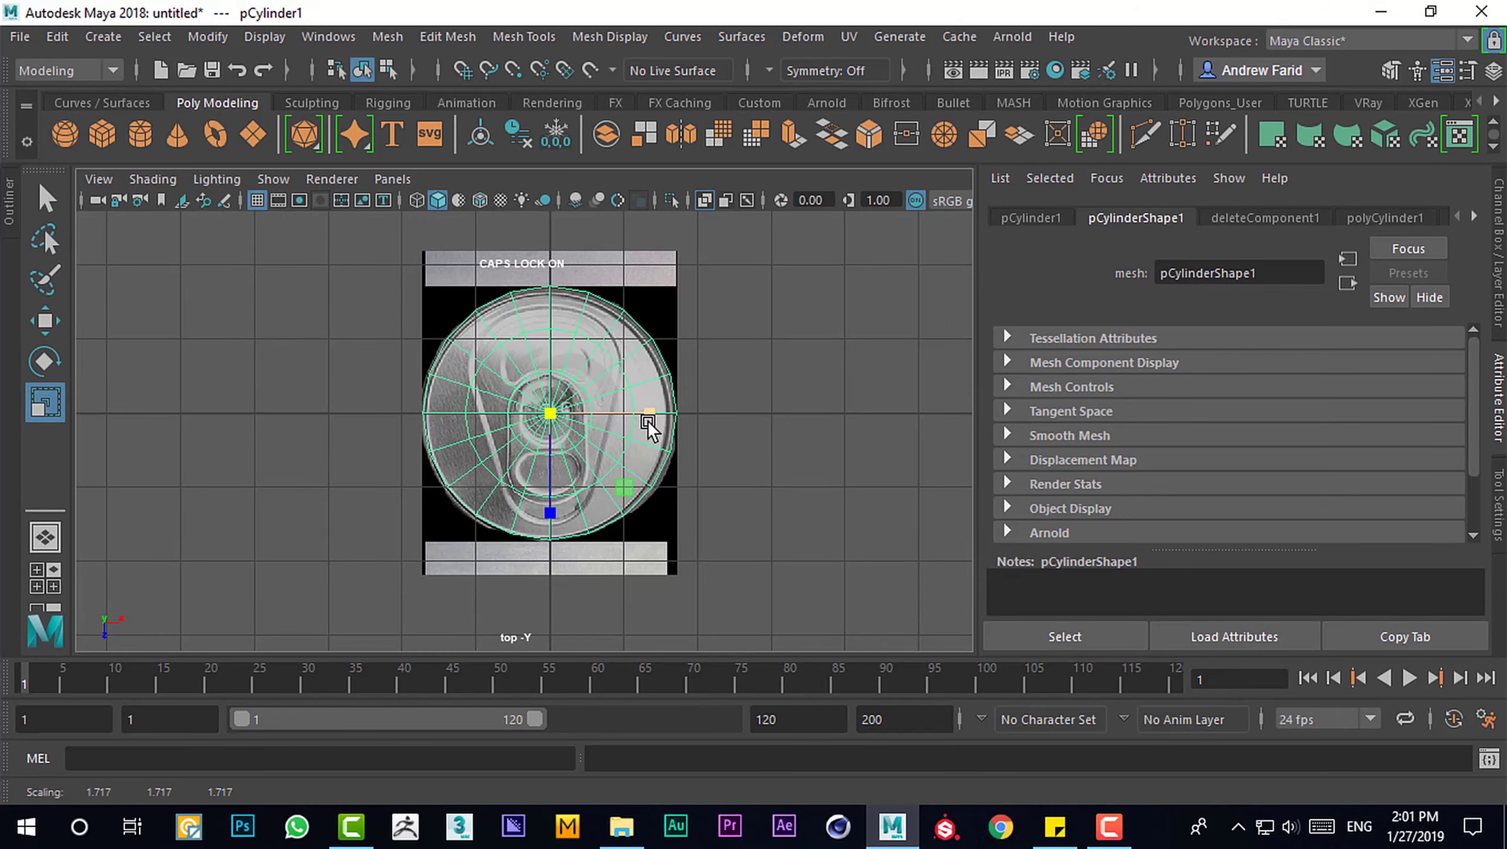
Move cap vertices along the lower edge toward the pull-tab outline
scroll(649, 424, up, 3)
scroll(730, 442, down, 3)
scroll(654, 357, up, 3)
right_drag(592, 190, 592, 250)
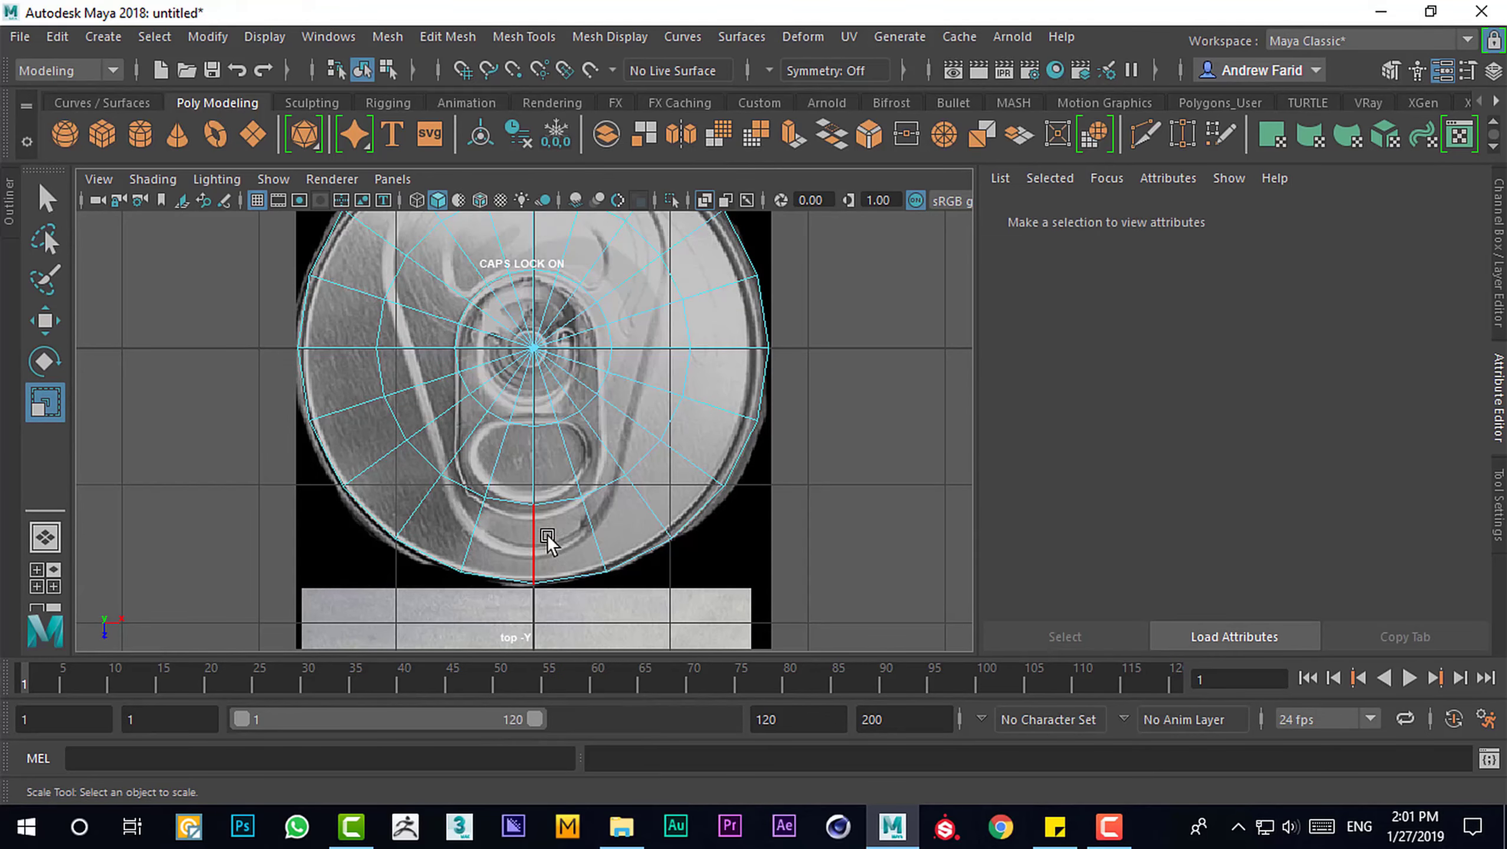
right_drag(546, 190, 545, 506)
click(533, 505)
key(w)
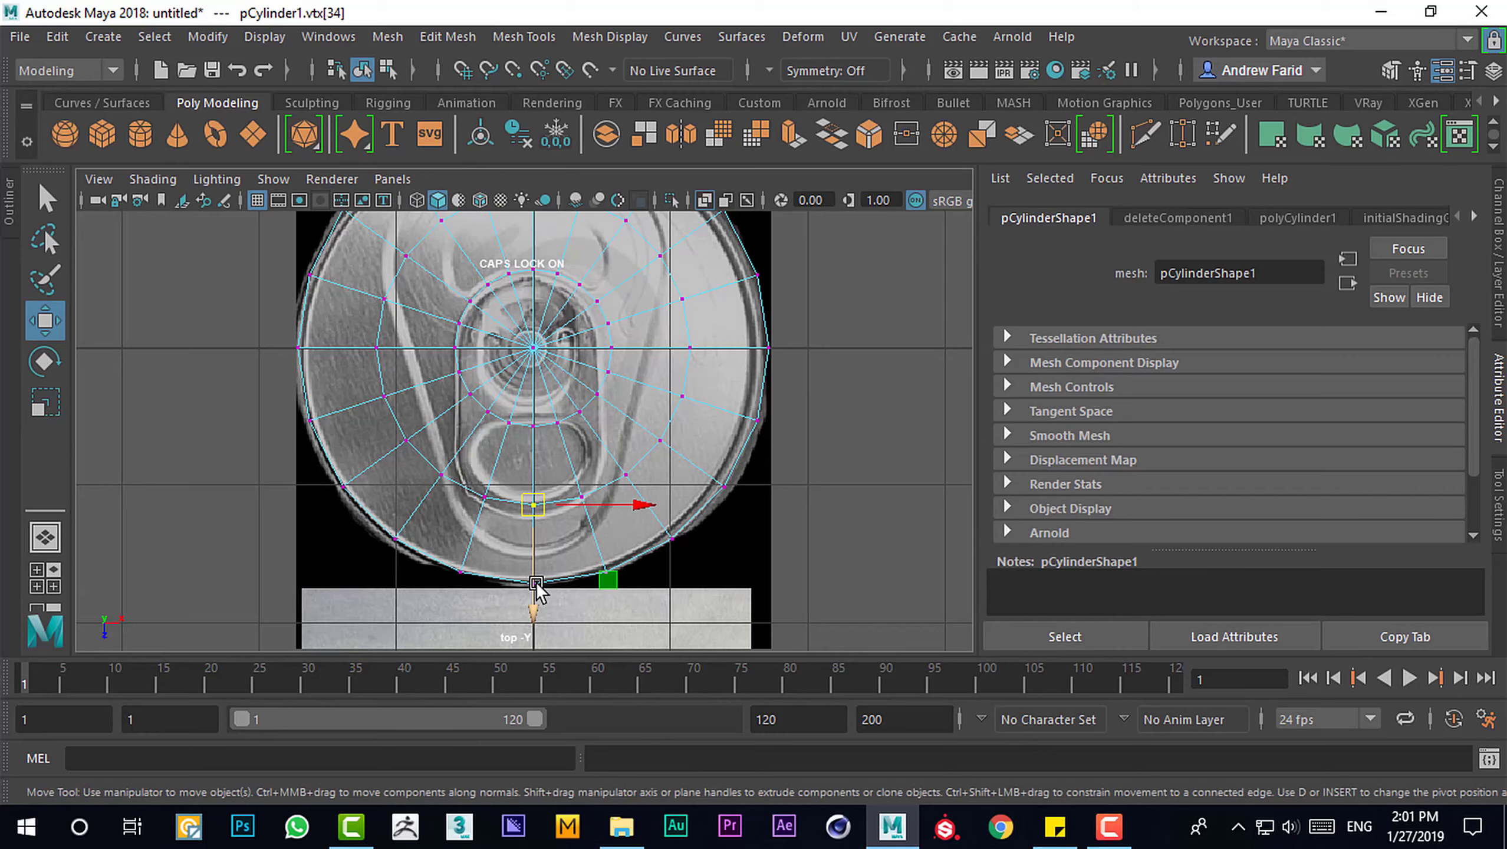
click(622, 498)
scroll(595, 451, up, 2)
click(579, 418)
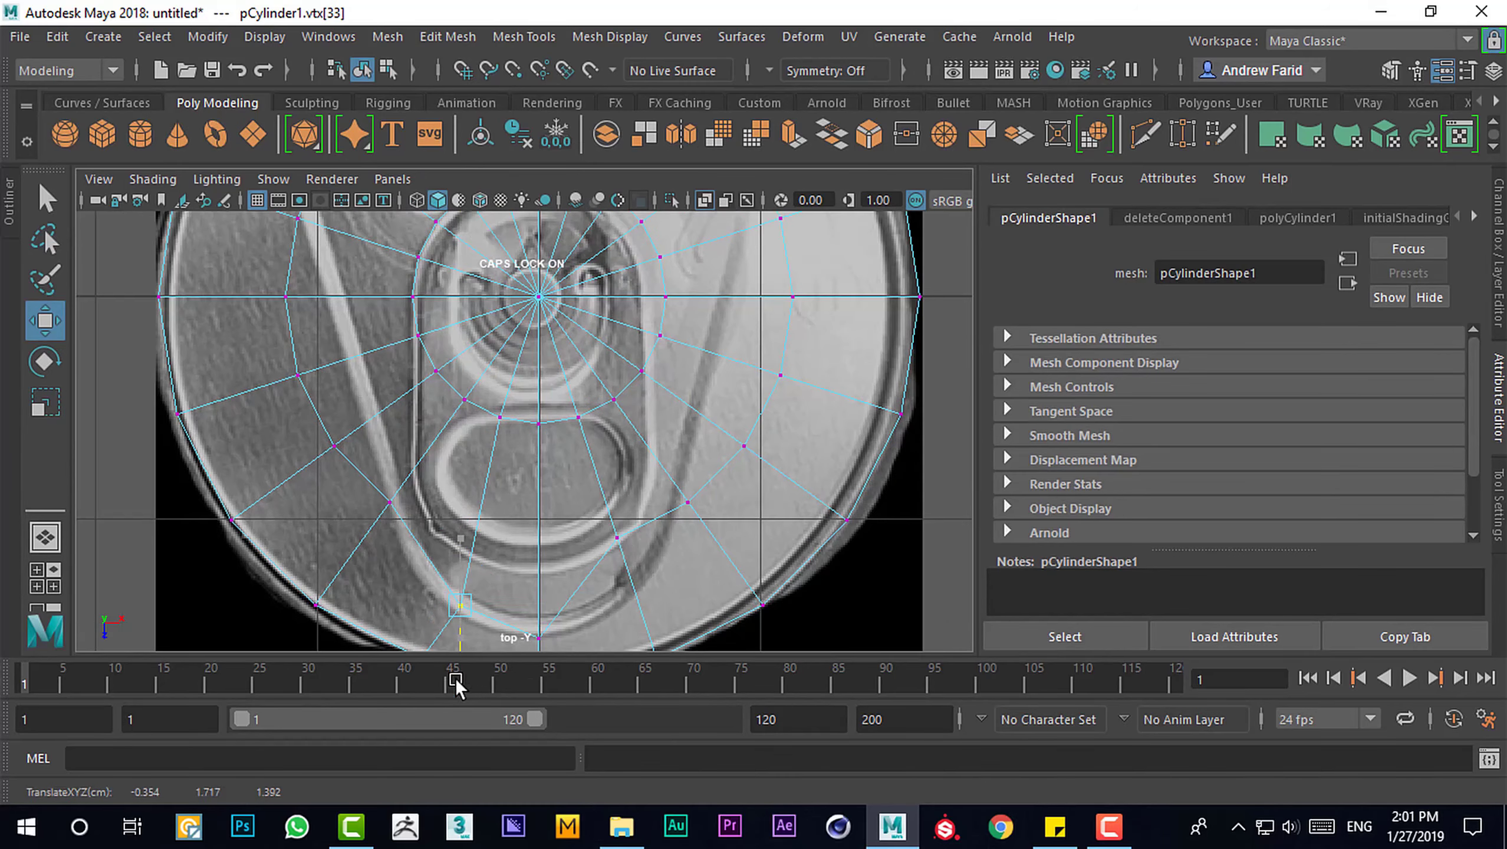
click(681, 503)
click(771, 374)
mouse_move(771, 374)
alt+middle_down()
mouse_move(744, 312)
mouse_move(622, 424)
alt+middle_up()
click(622, 424)
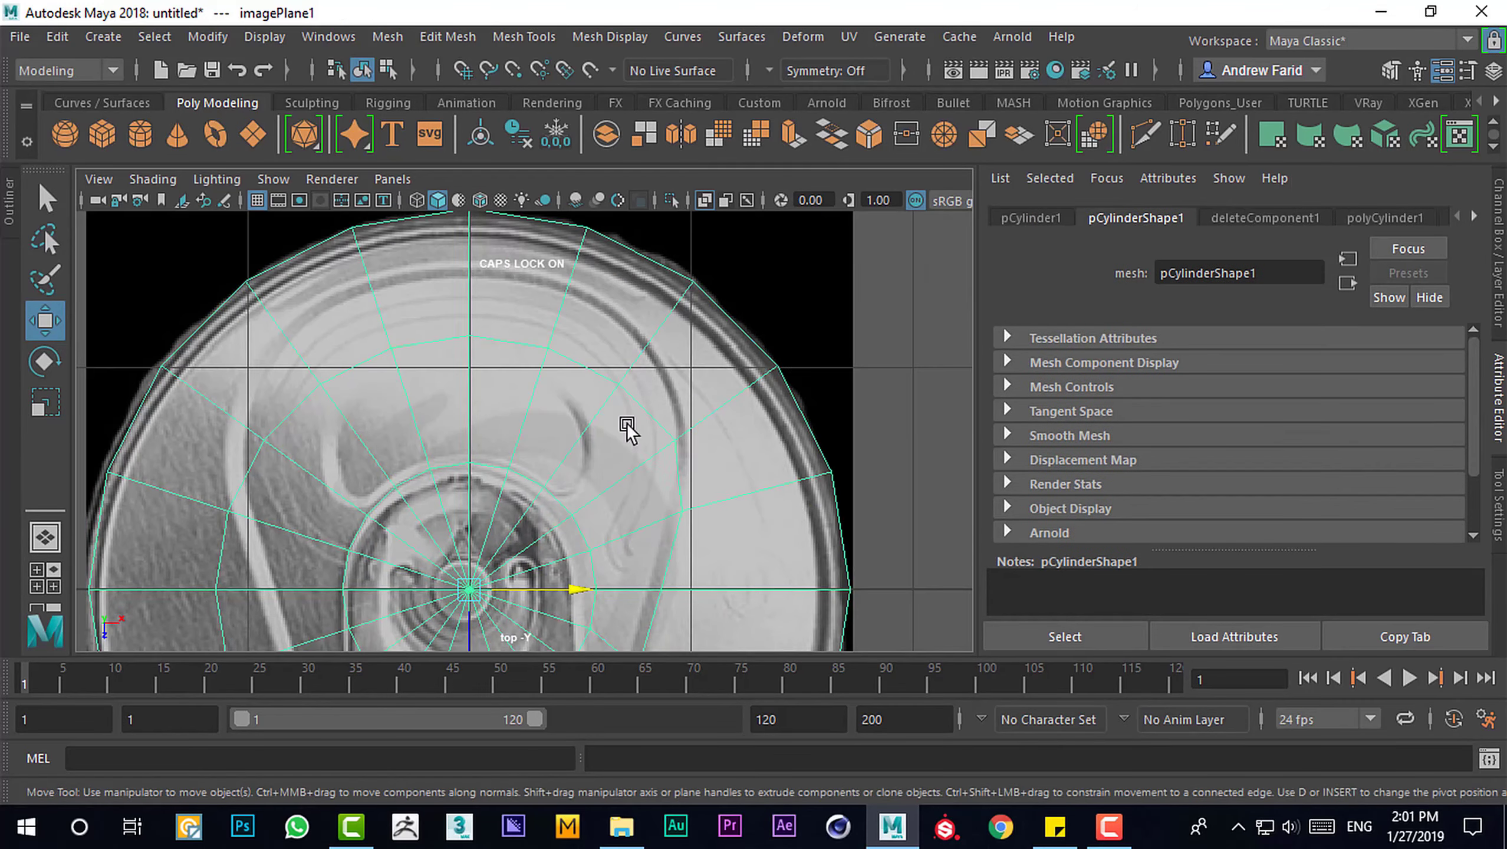
Drag the remaining cap vertices onto the pull-tab outline
drag(443, 385, 522, 301)
mouse_move(522, 300)
alt+middle_down()
mouse_move(616, 303)
mouse_move(539, 327)
mouse_move(528, 381)
mouse_move(470, 450)
alt+middle_up()
click(538, 327)
scroll(469, 450, down, 2)
scroll(571, 511, down, 3)
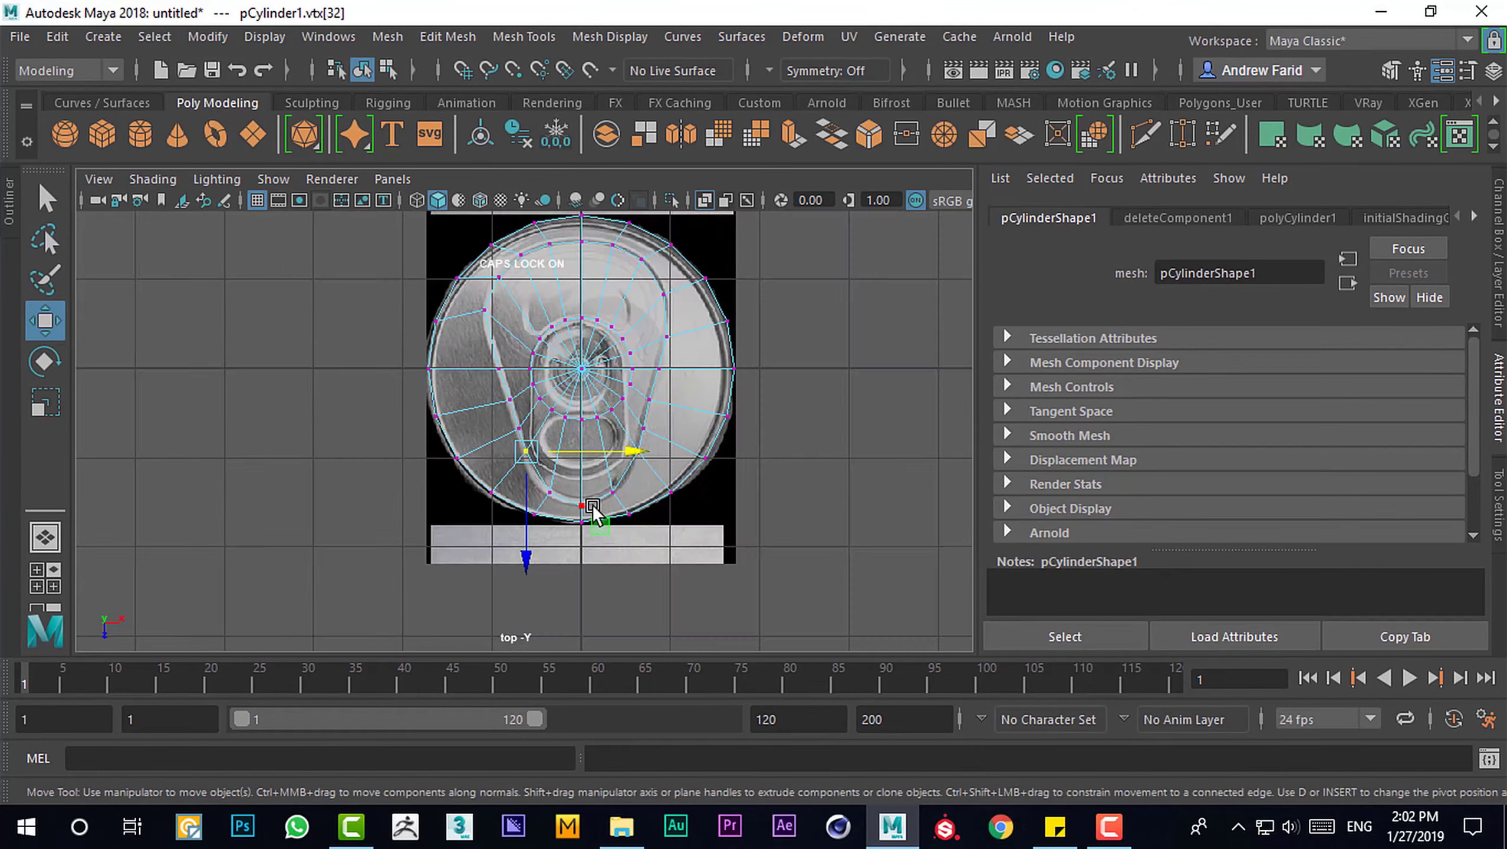
click(723, 539)
scroll(724, 538, up, 3)
alt+middle_drag(724, 538, 570, 499)
scroll(571, 498, down, 2)
key(F11)
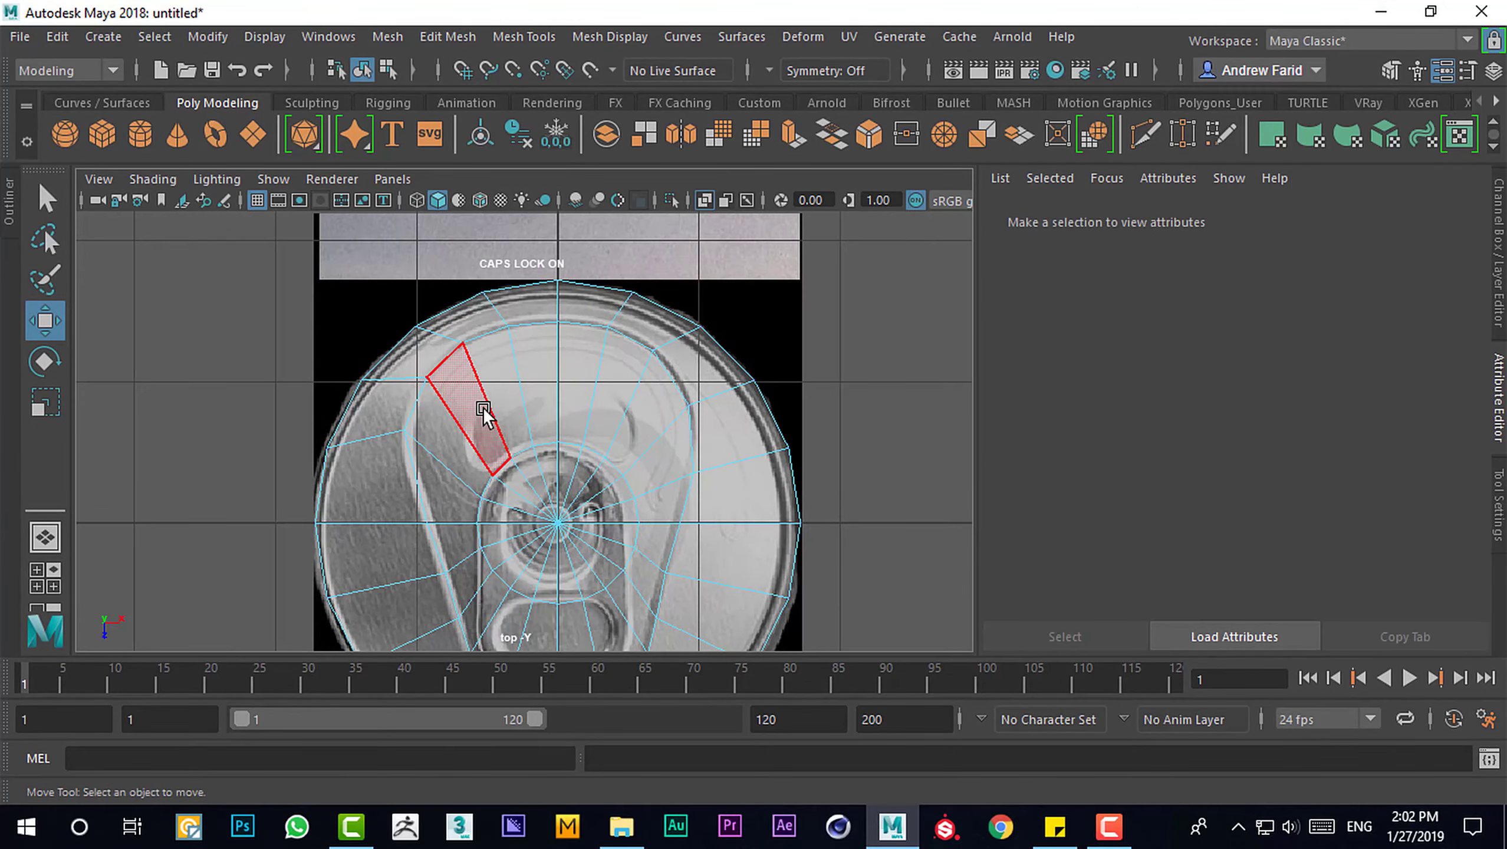
Select the inner cap faces and extrude them twice, adjusting the first extrusion's depth
click(451, 457)
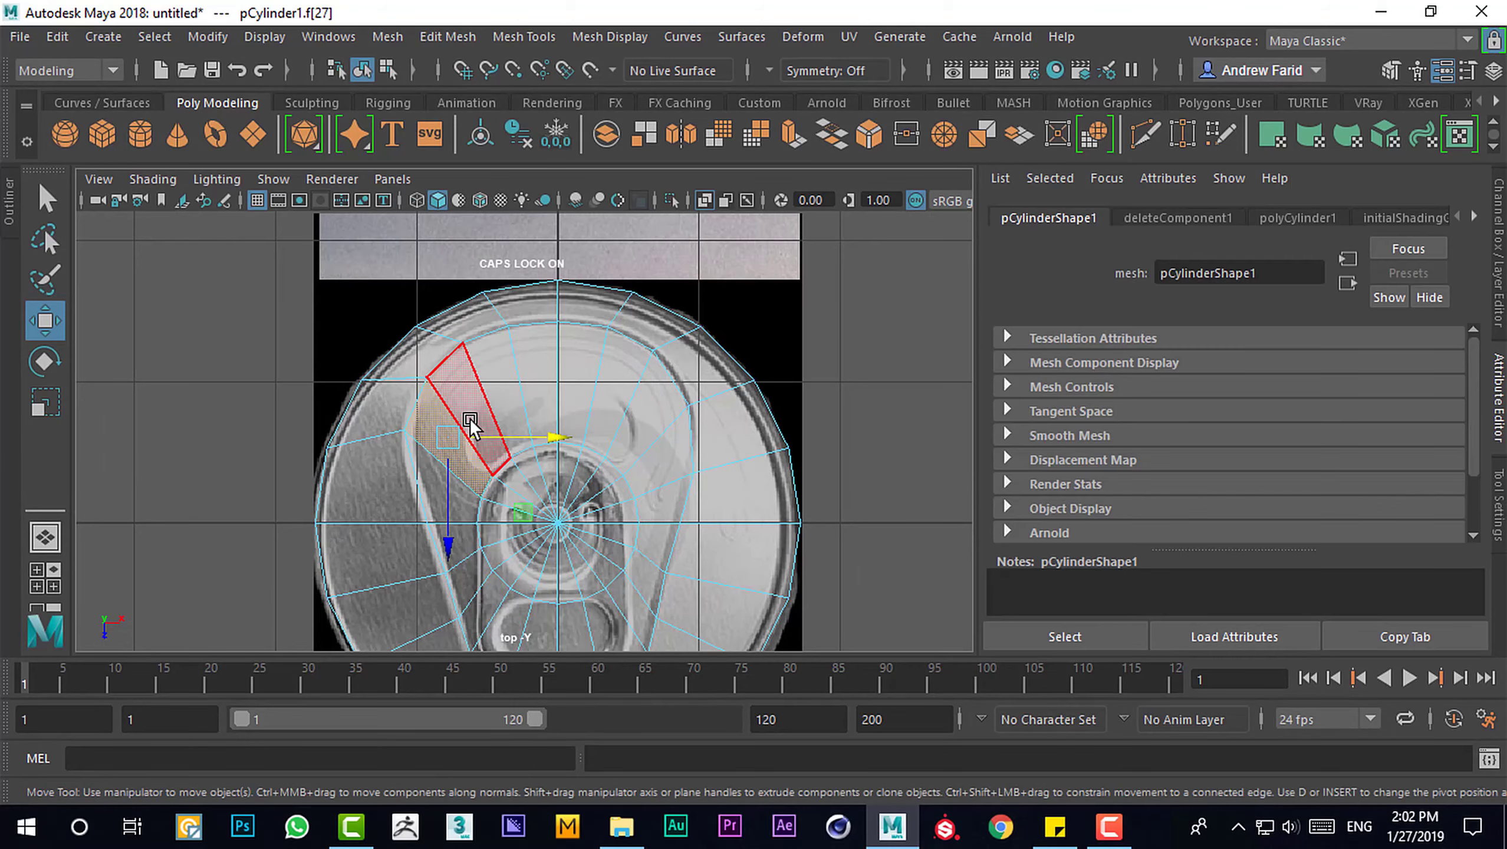
key(space)
key(space)
key(f)
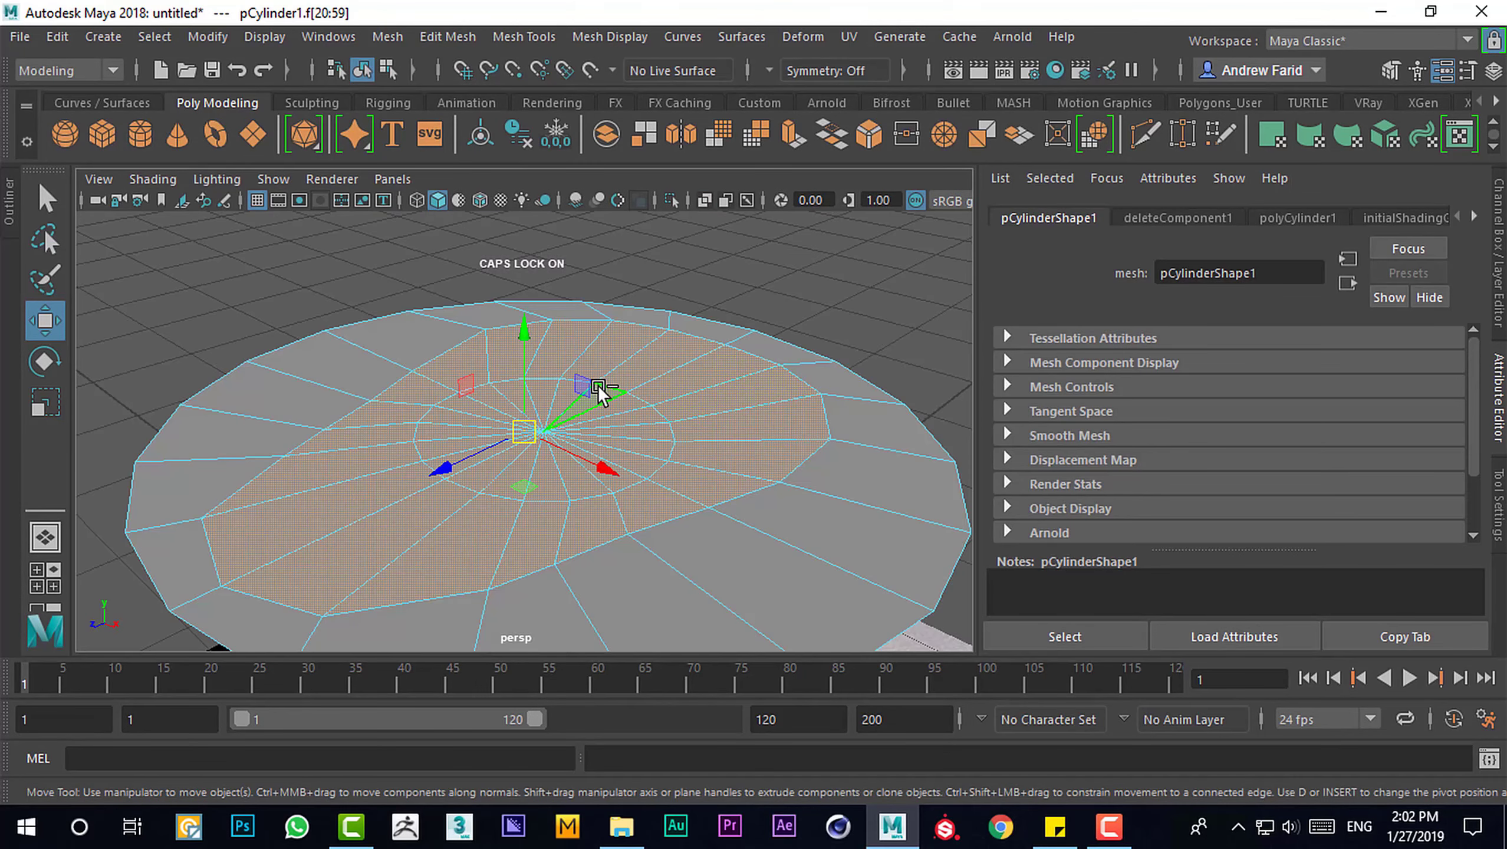
key(ctrl+e)
drag(762, 385, 763, 408)
key(ctrl+e)
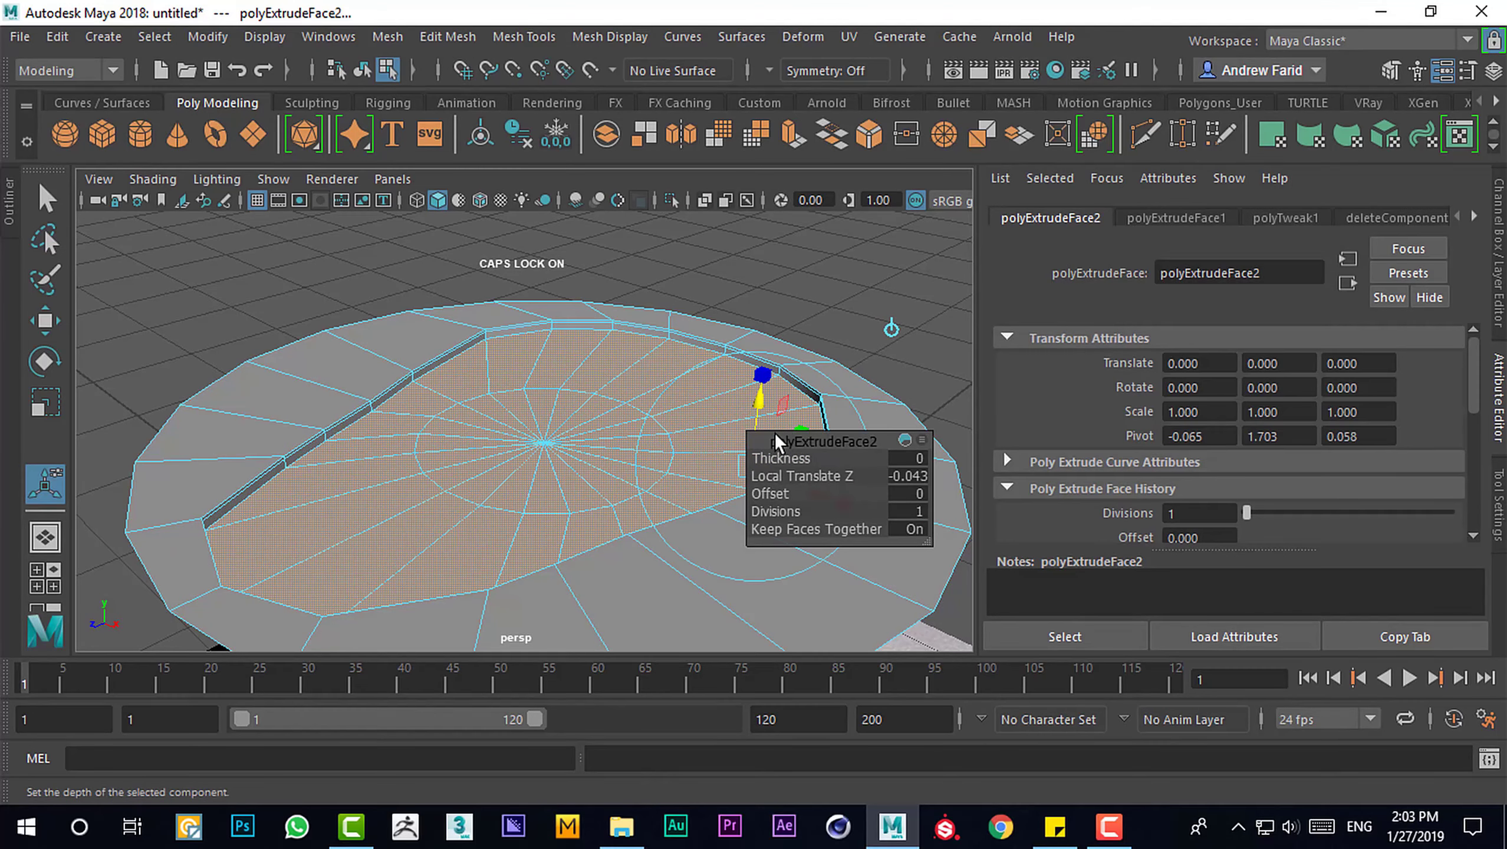
Check the smooth preview, then scale the extrusion to 0.967 and sink it to -0.043
key(3)
scroll(510, 476, down, 3)
scroll(511, 467, up, 4)
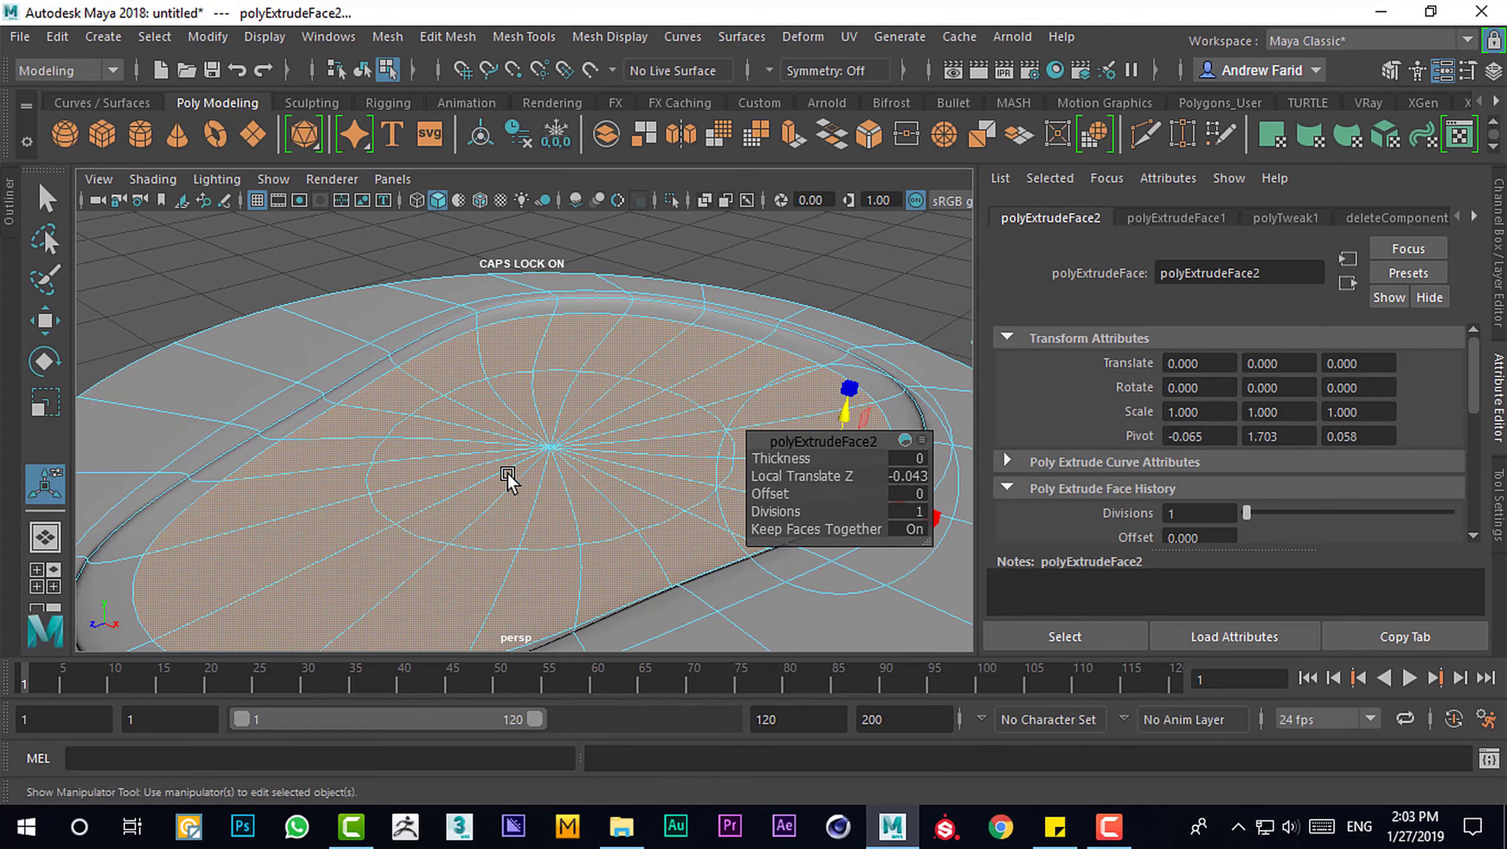
scroll(511, 473, down, 2)
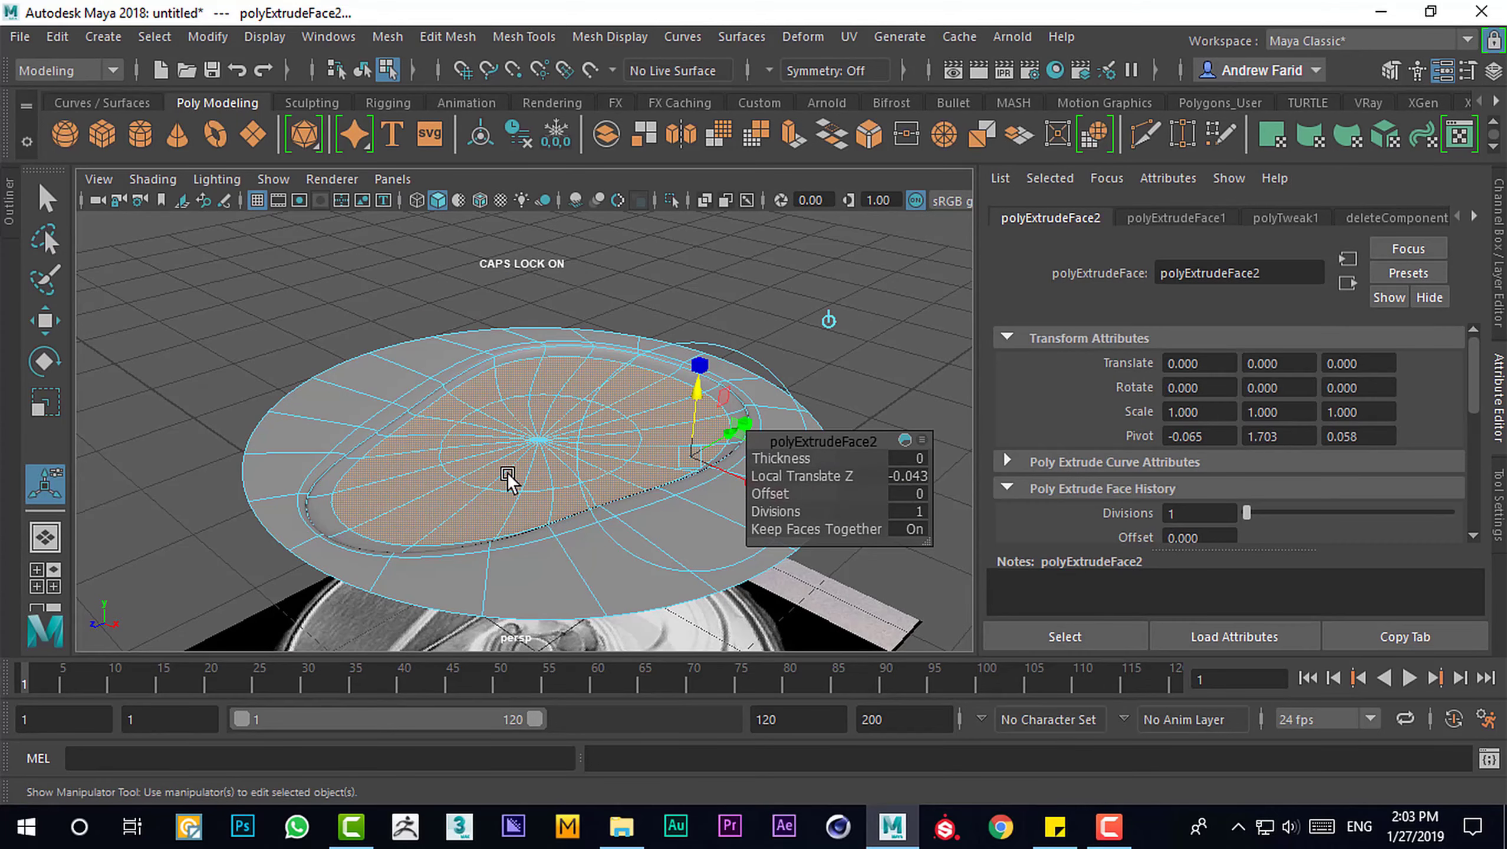
key(1)
mouse_move(510, 476)
alt+mouse_down()
mouse_move(608, 410)
mouse_move(529, 447)
mouse_move(464, 532)
mouse_move(202, 321)
alt+mouse_up()
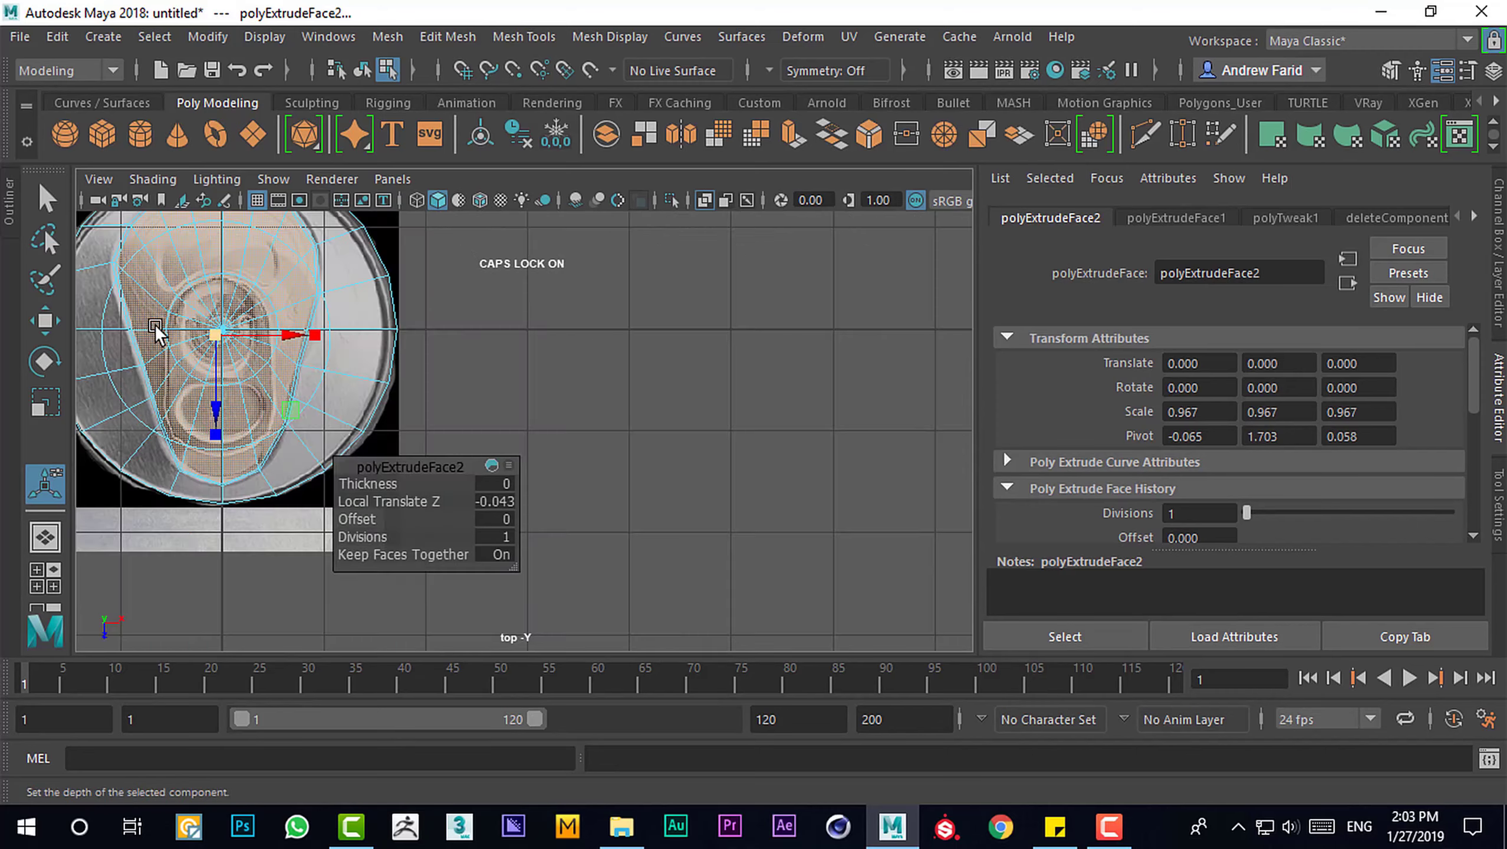
mouse_move(202, 321)
alt+middle_down()
mouse_move(119, 357)
mouse_move(354, 518)
alt+middle_up()
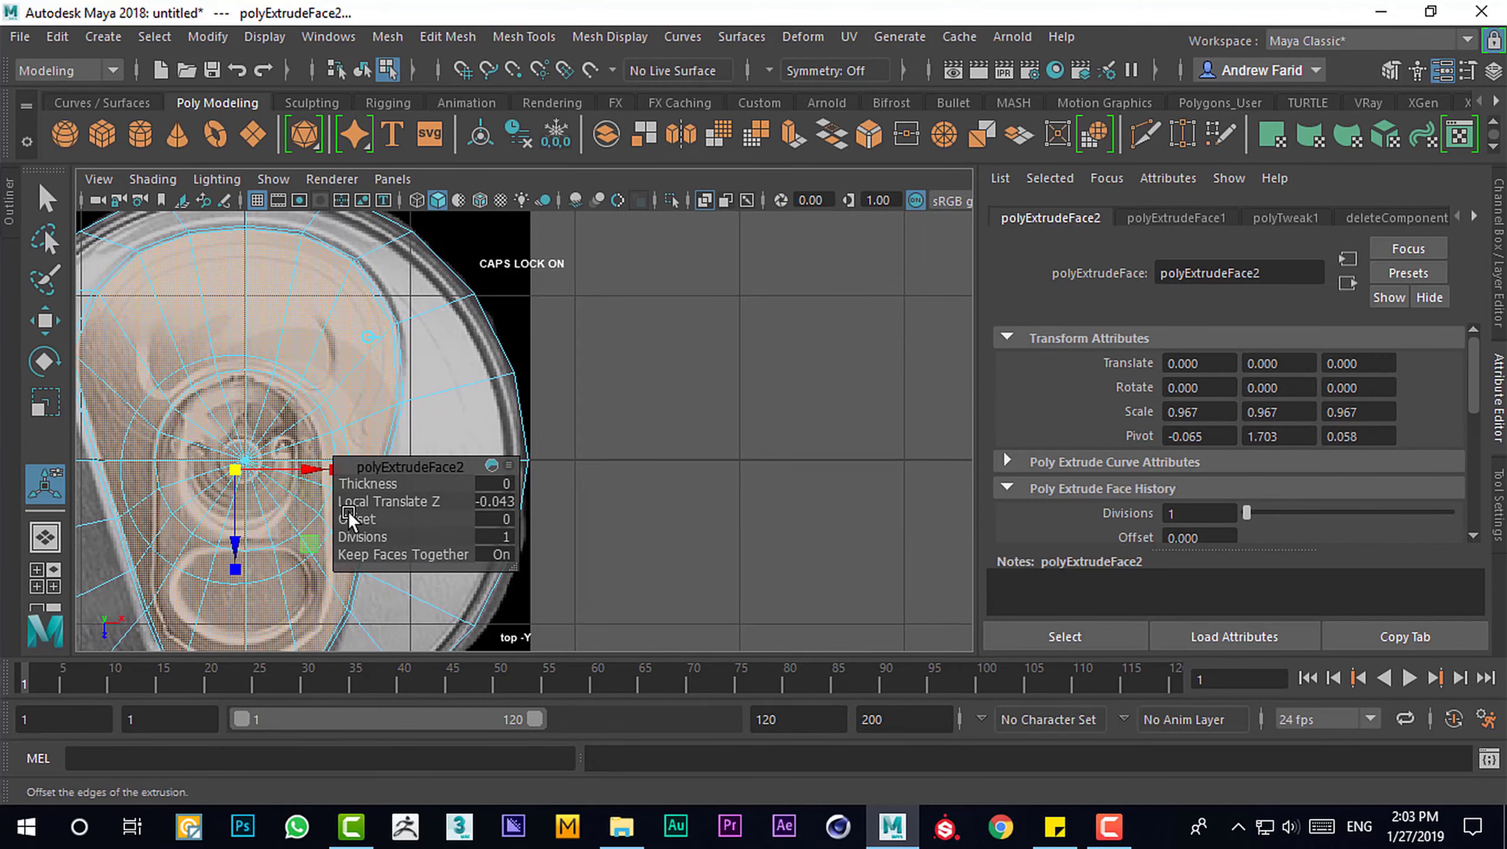
key(space)
drag(697, 291, 696, 250)
alt+drag(431, 377, 286, 398)
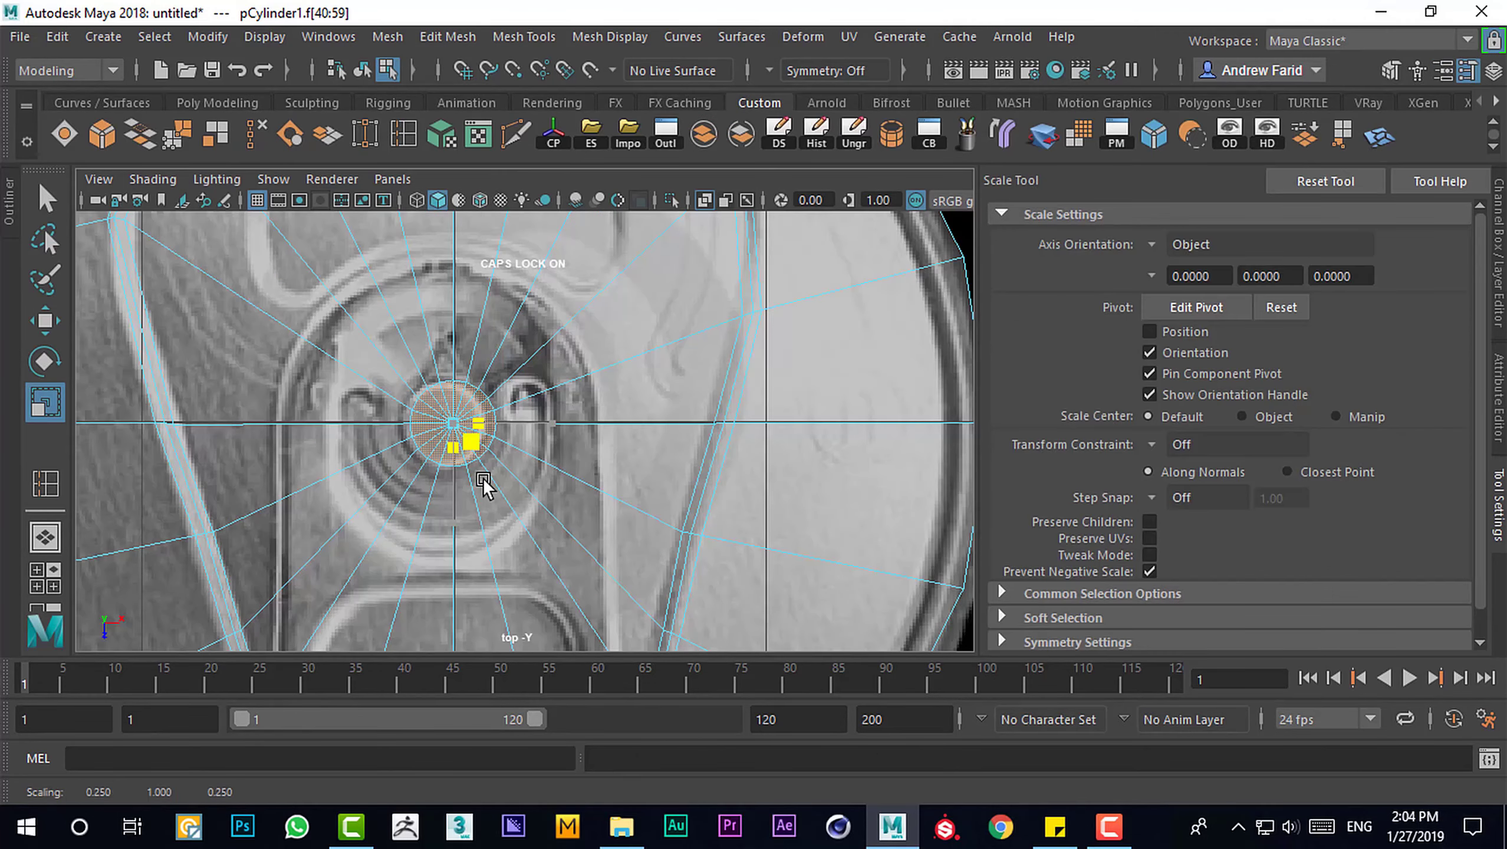
Select the tab-area faces and extrude them a third time, scaled to 0.733
key(w)
scroll(521, 451, down, 2)
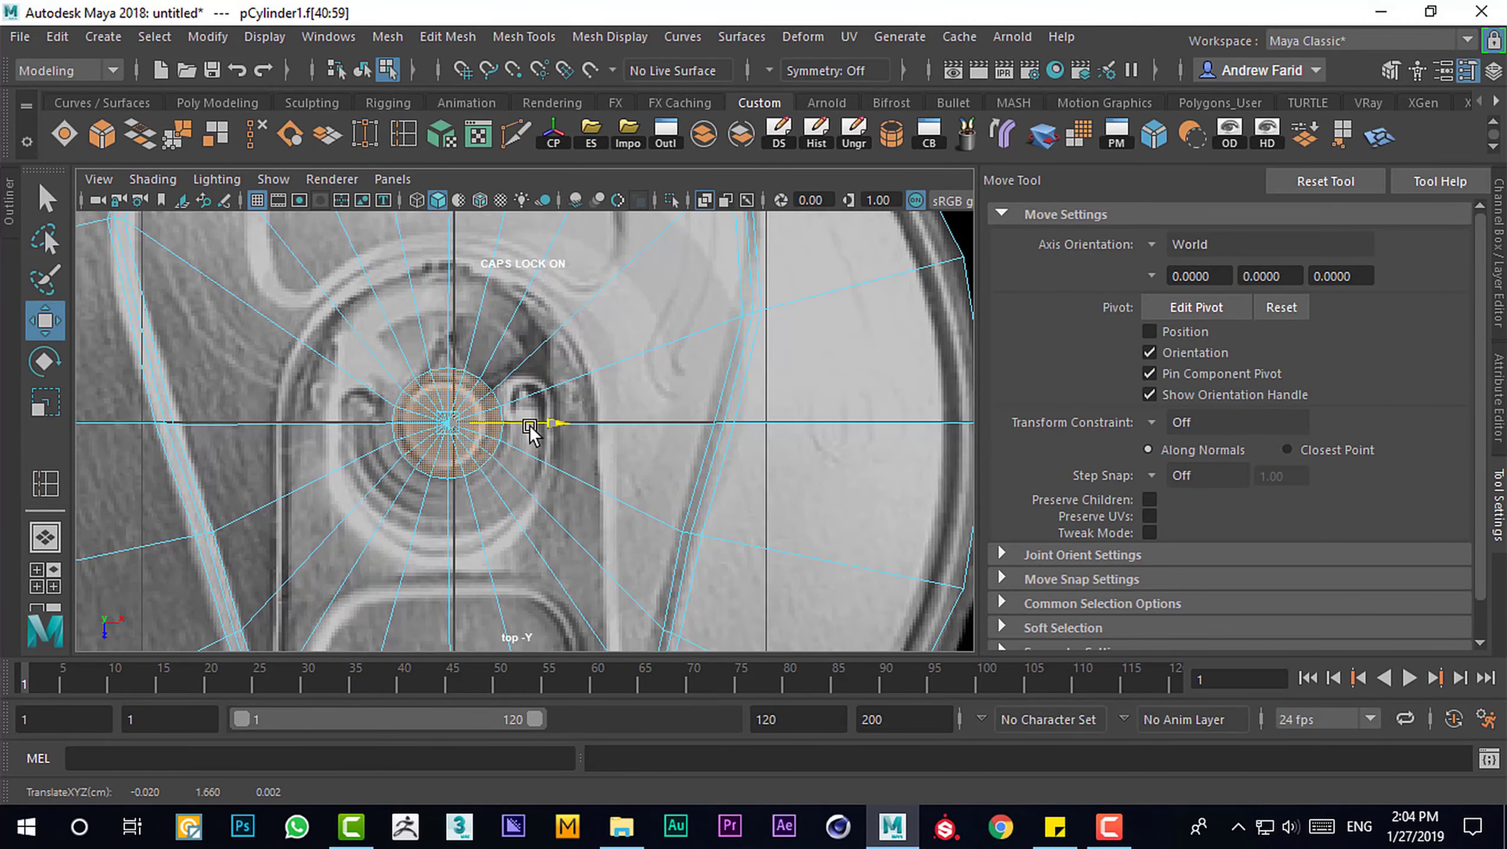
scroll(529, 447, down, 4)
scroll(532, 443, up, 4)
scroll(525, 416, down, 1)
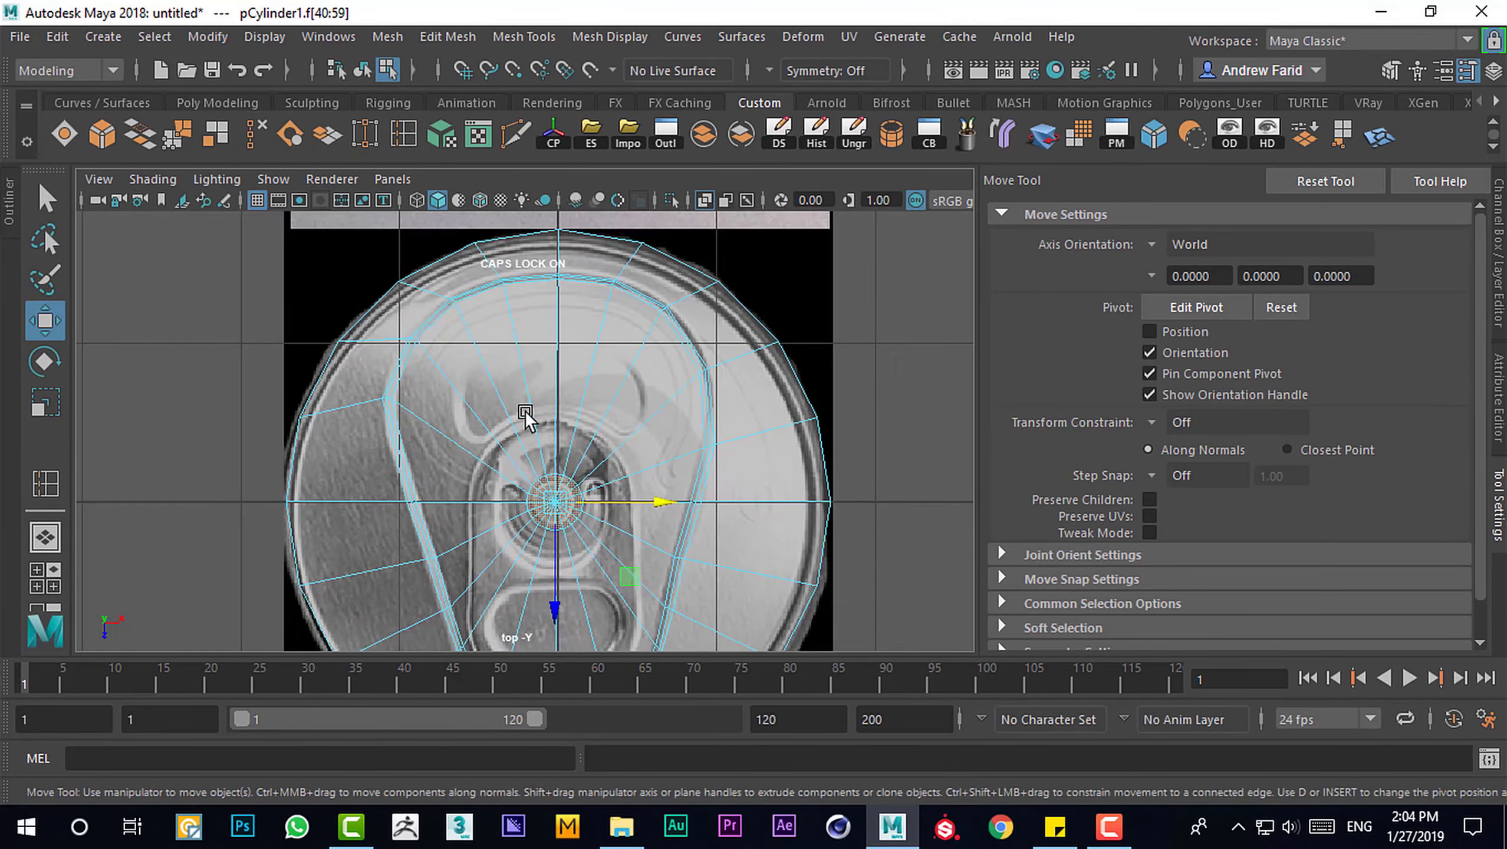
click(458, 426)
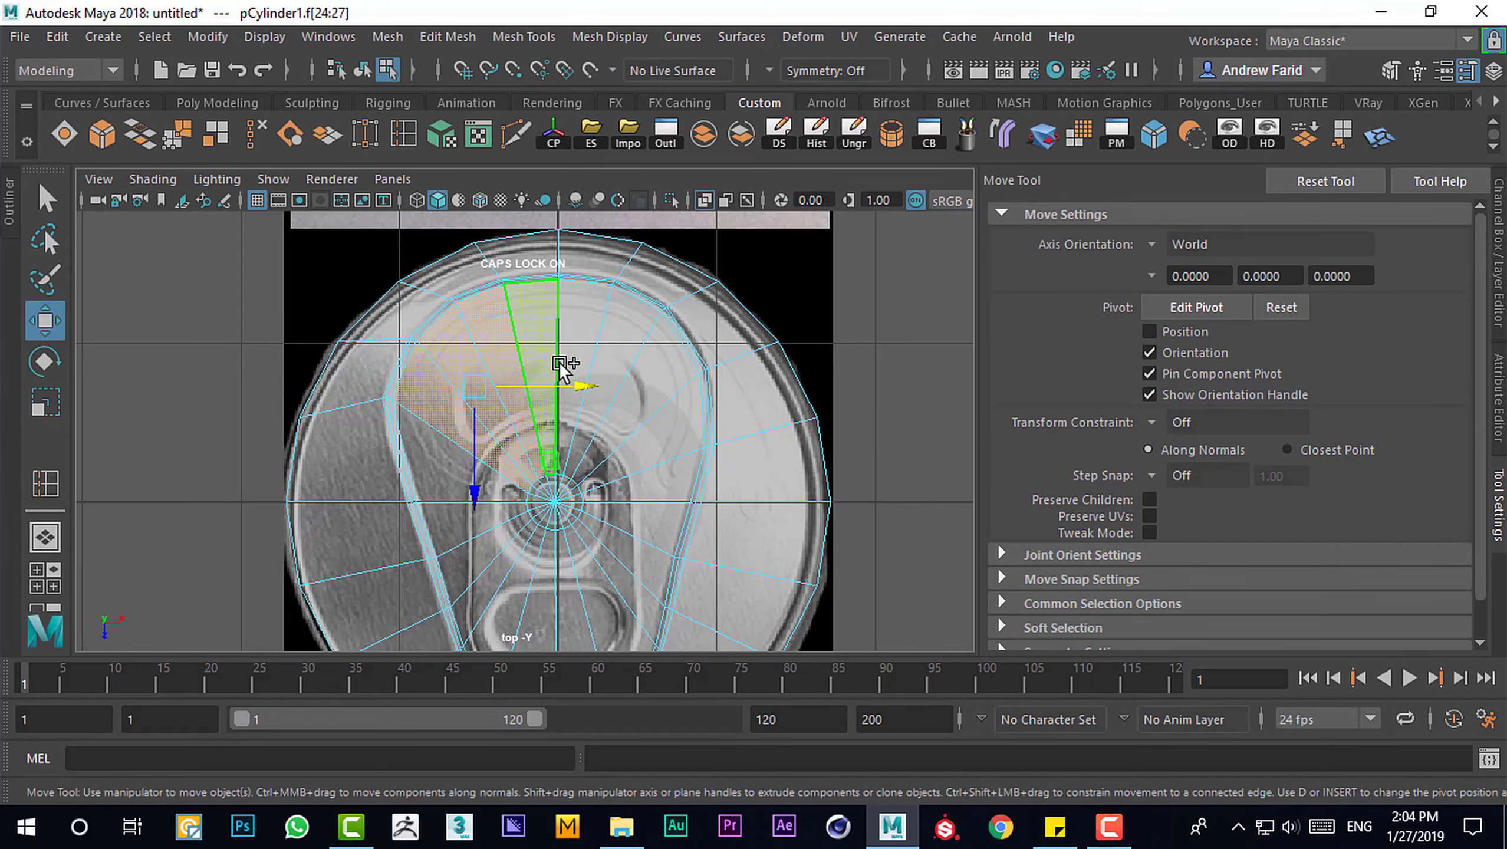
shift+double_click(654, 366)
shift+click(632, 491)
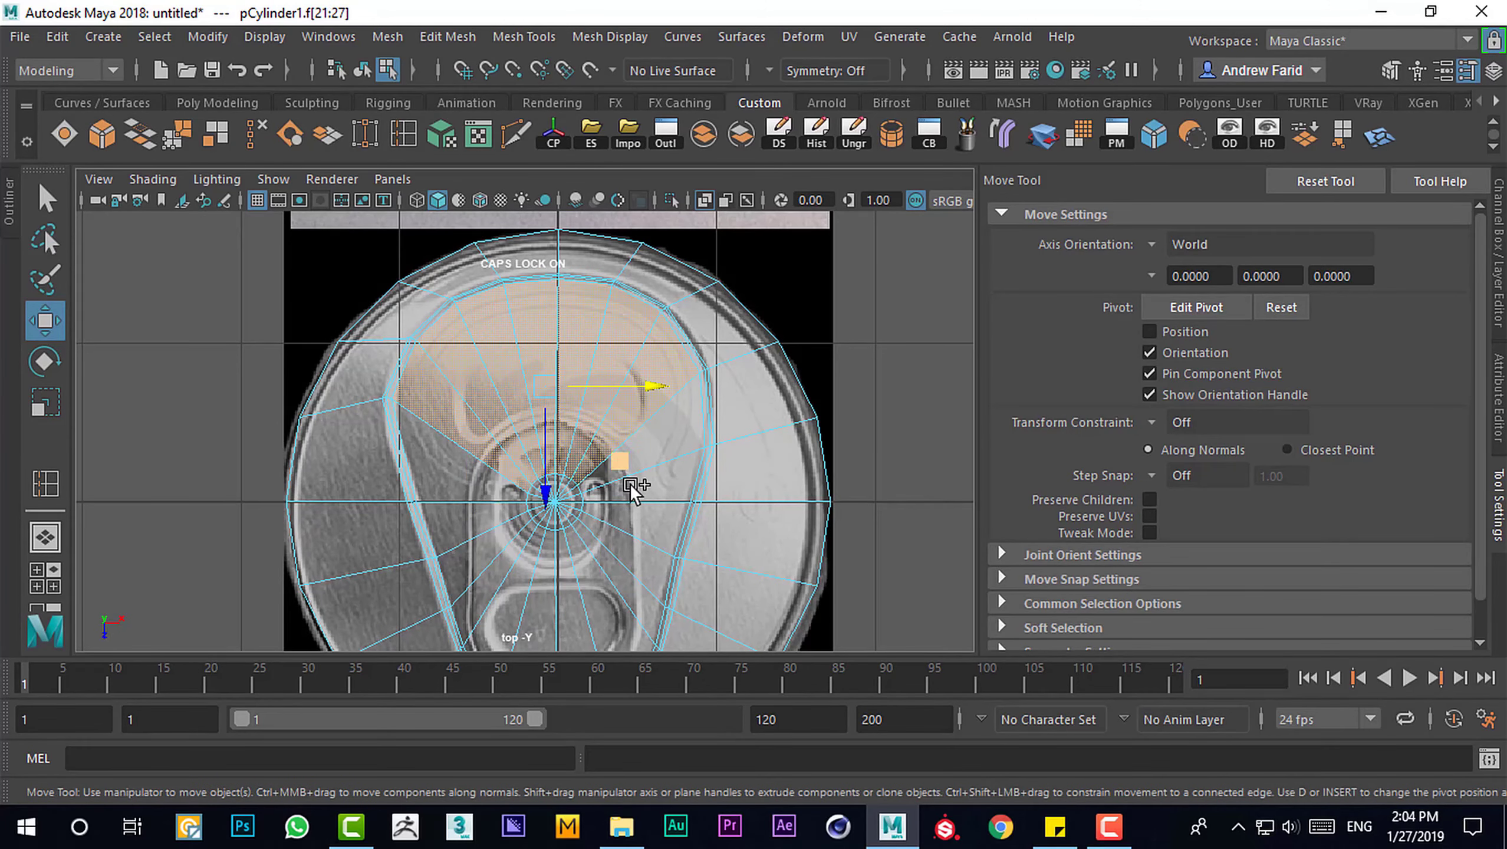
key(space)
key(space)
key(ctrl+e)
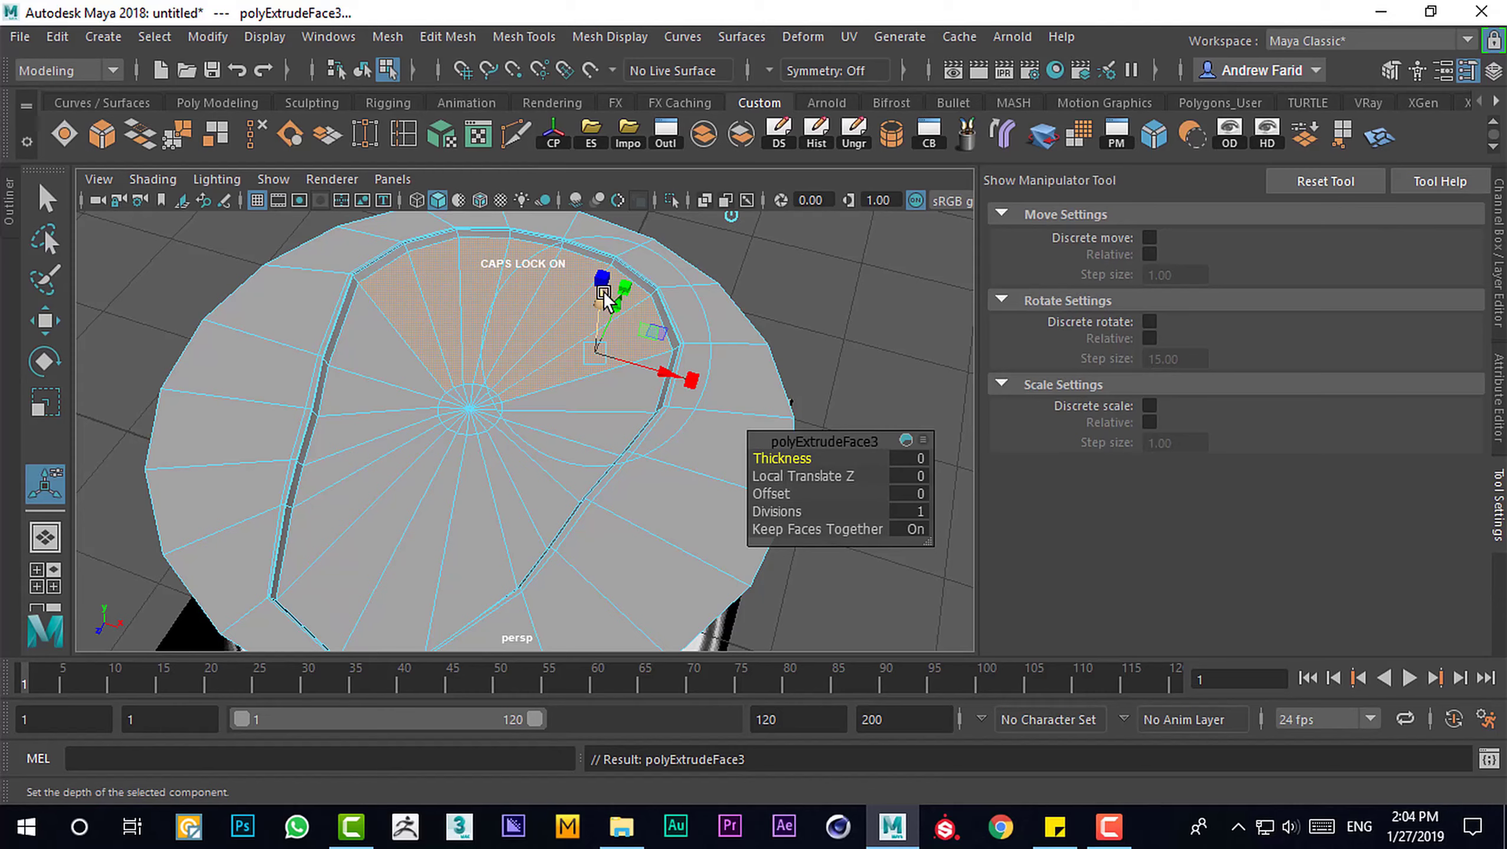
click(731, 216)
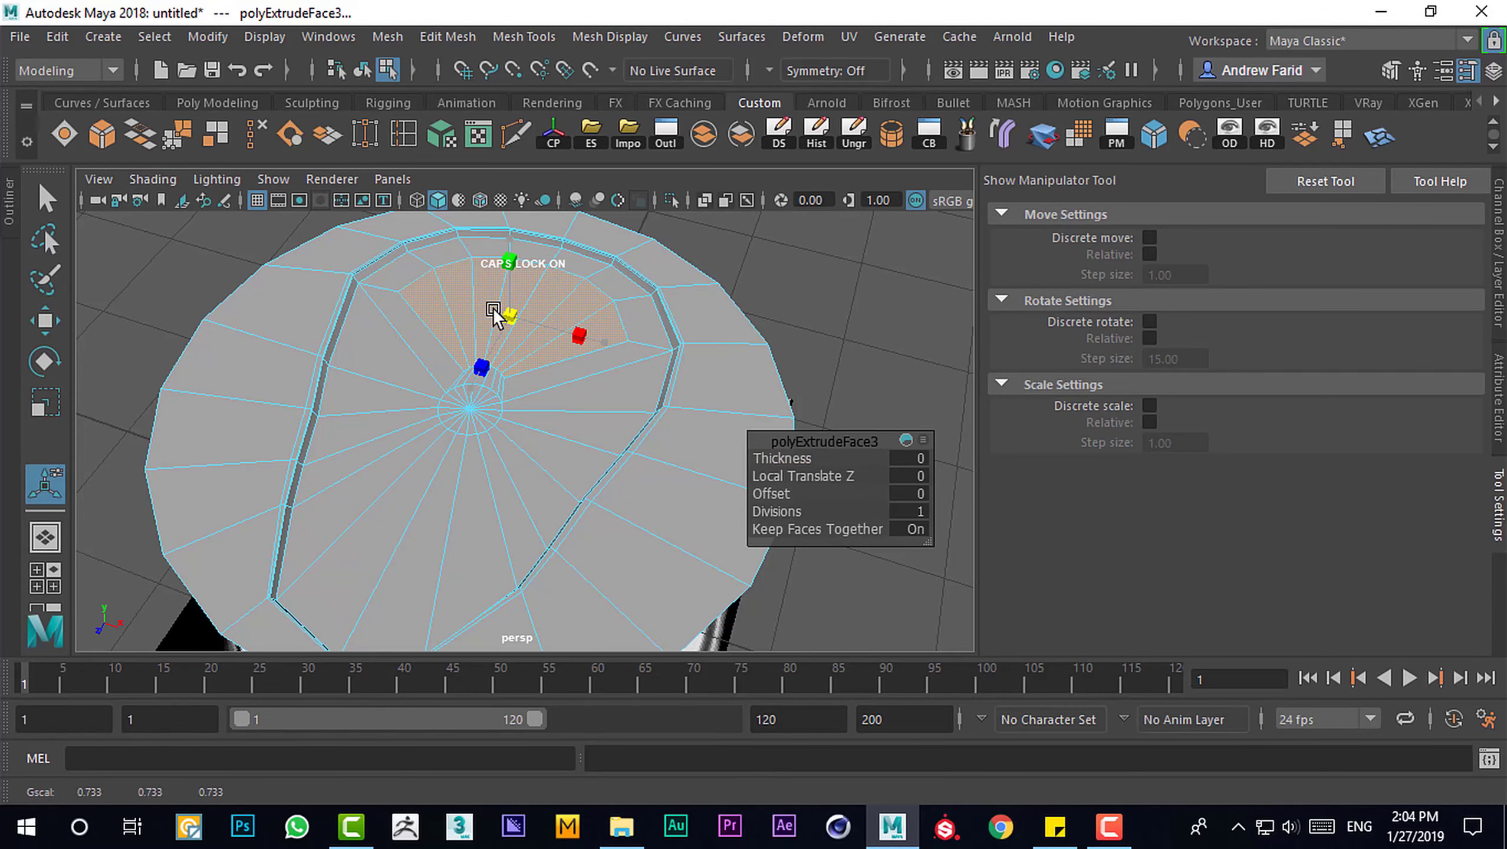
In the top view, move the tab vertices onto the pull-tab reference outline
key(space)
key(space)
scroll(416, 351, up, 2)
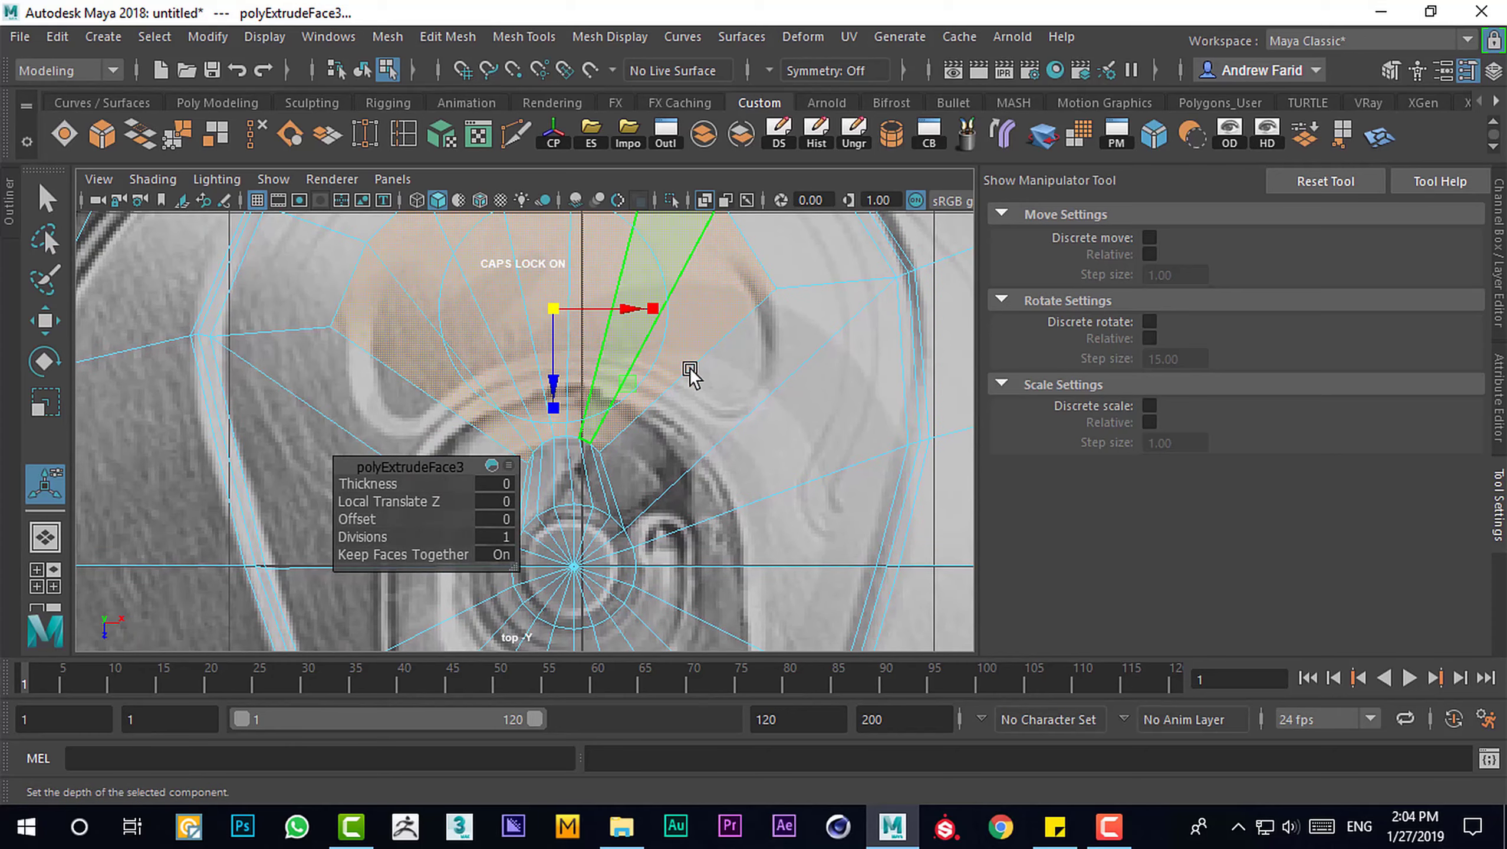
scroll(470, 357, down, 3)
scroll(594, 518, up, 3)
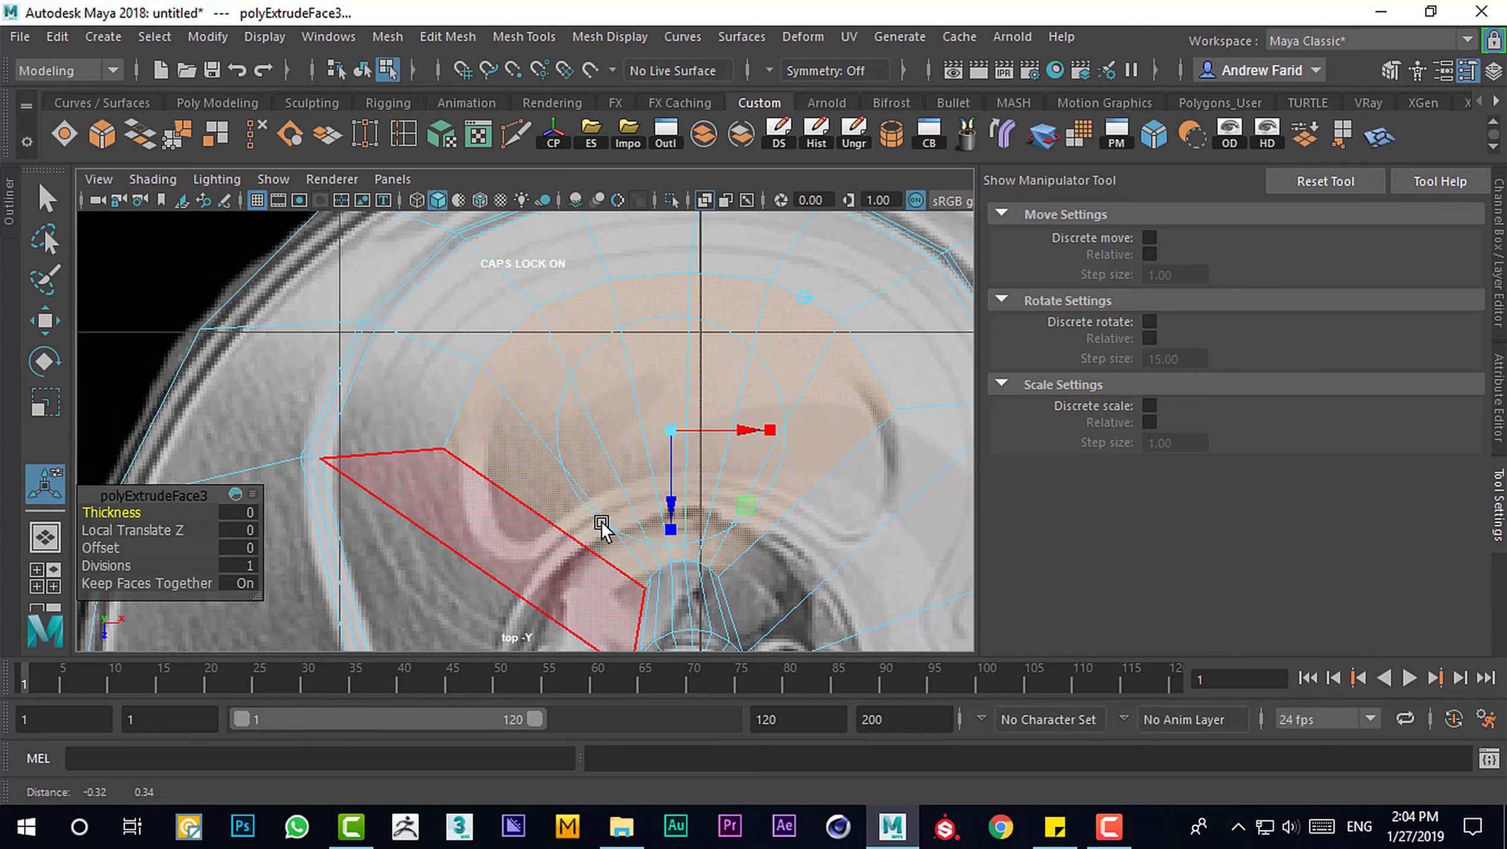
key(q)
key(F9)
key(w)
click(589, 613)
scroll(663, 494, up, 2)
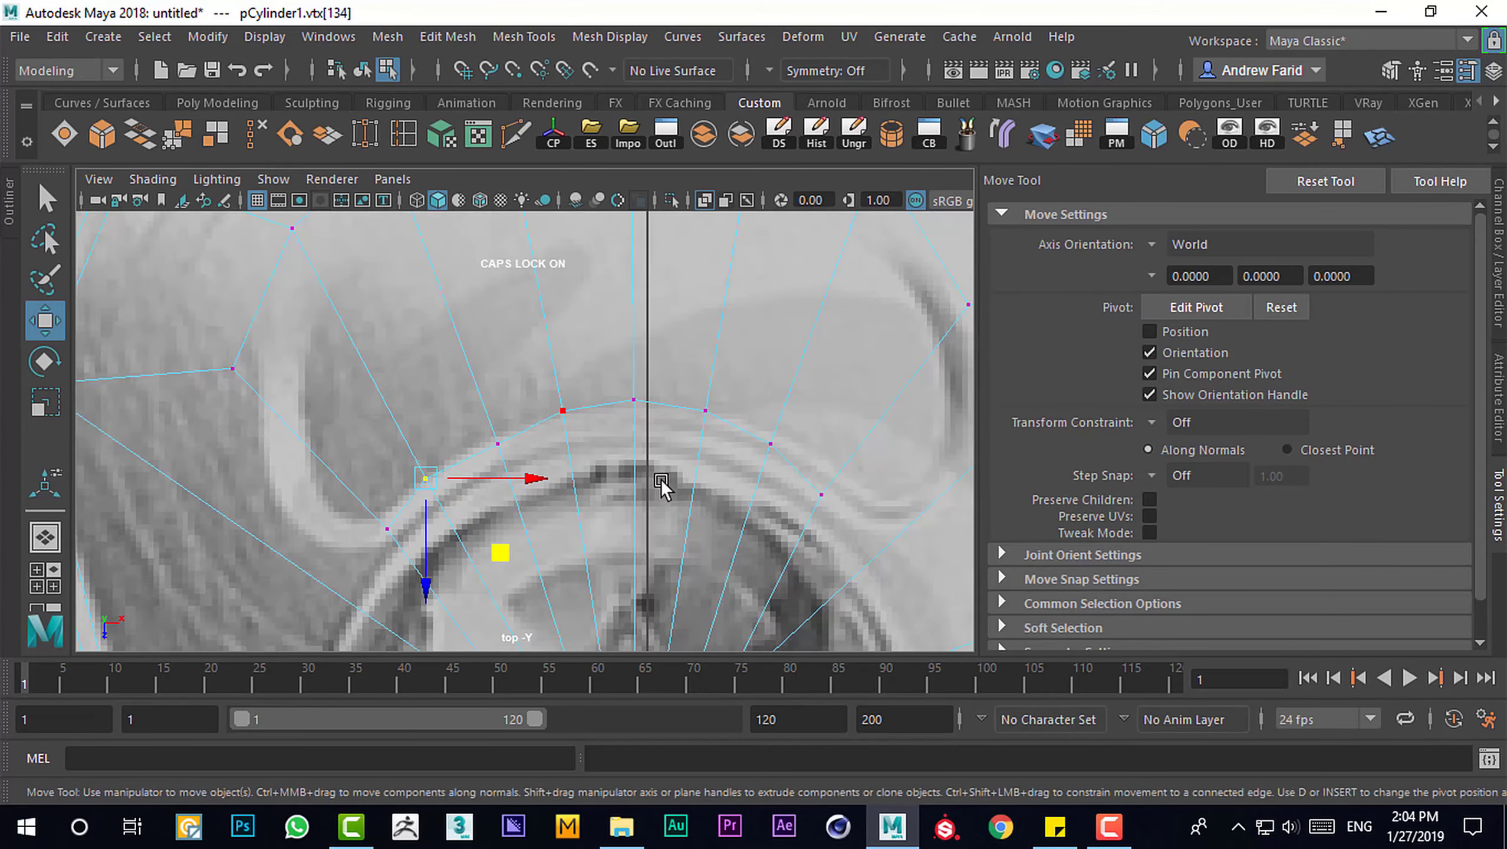
scroll(719, 523, up, 1)
click(643, 478)
scroll(683, 535, down, 2)
click(473, 430)
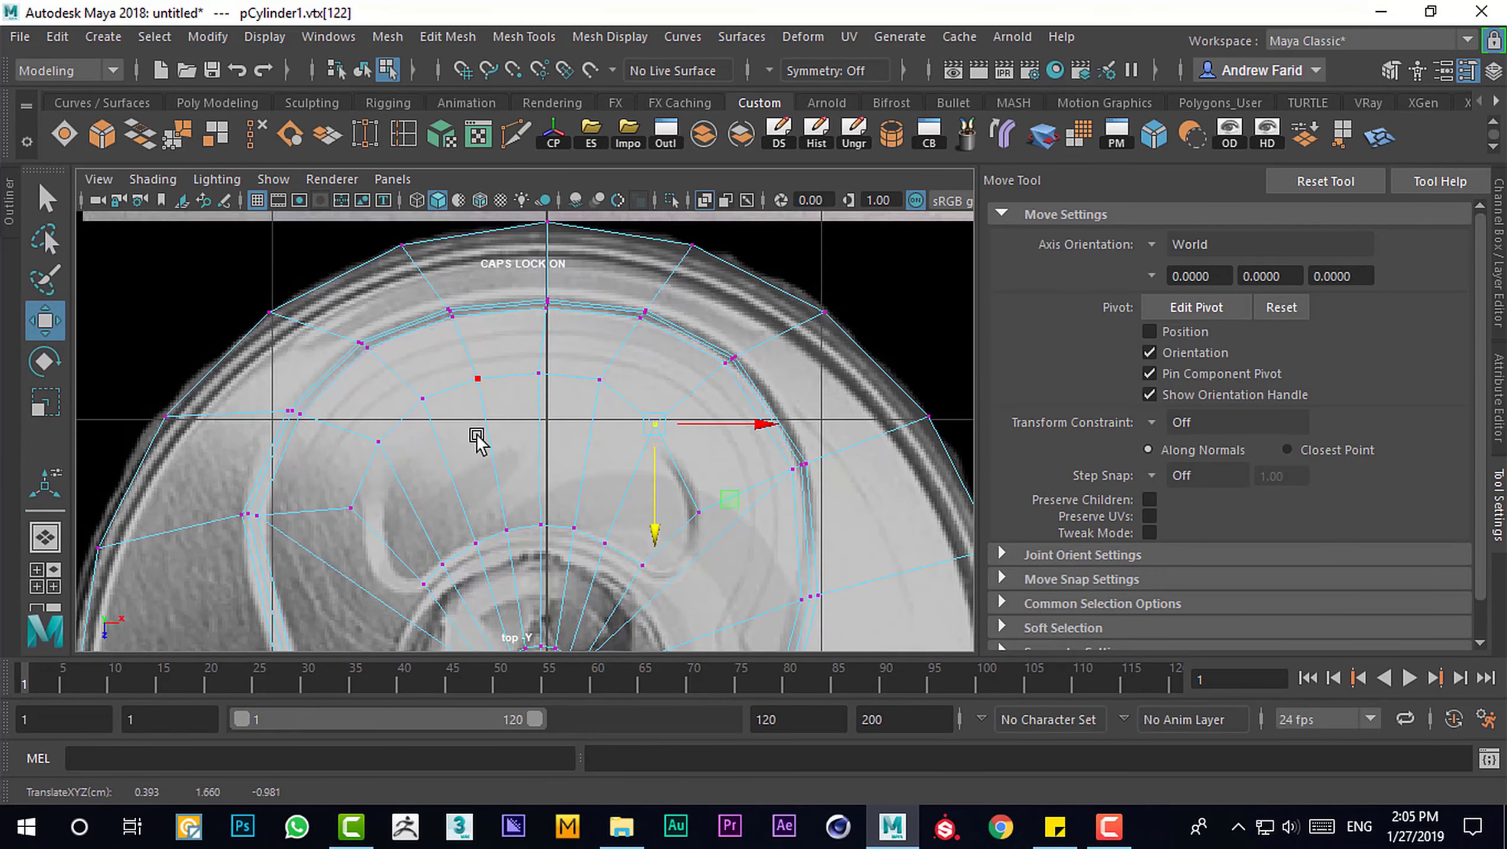
click(422, 398)
drag(430, 519, 389, 539)
Insert an edge loop across the tab faces and move its vertices along the tab's inner curve
click(479, 134)
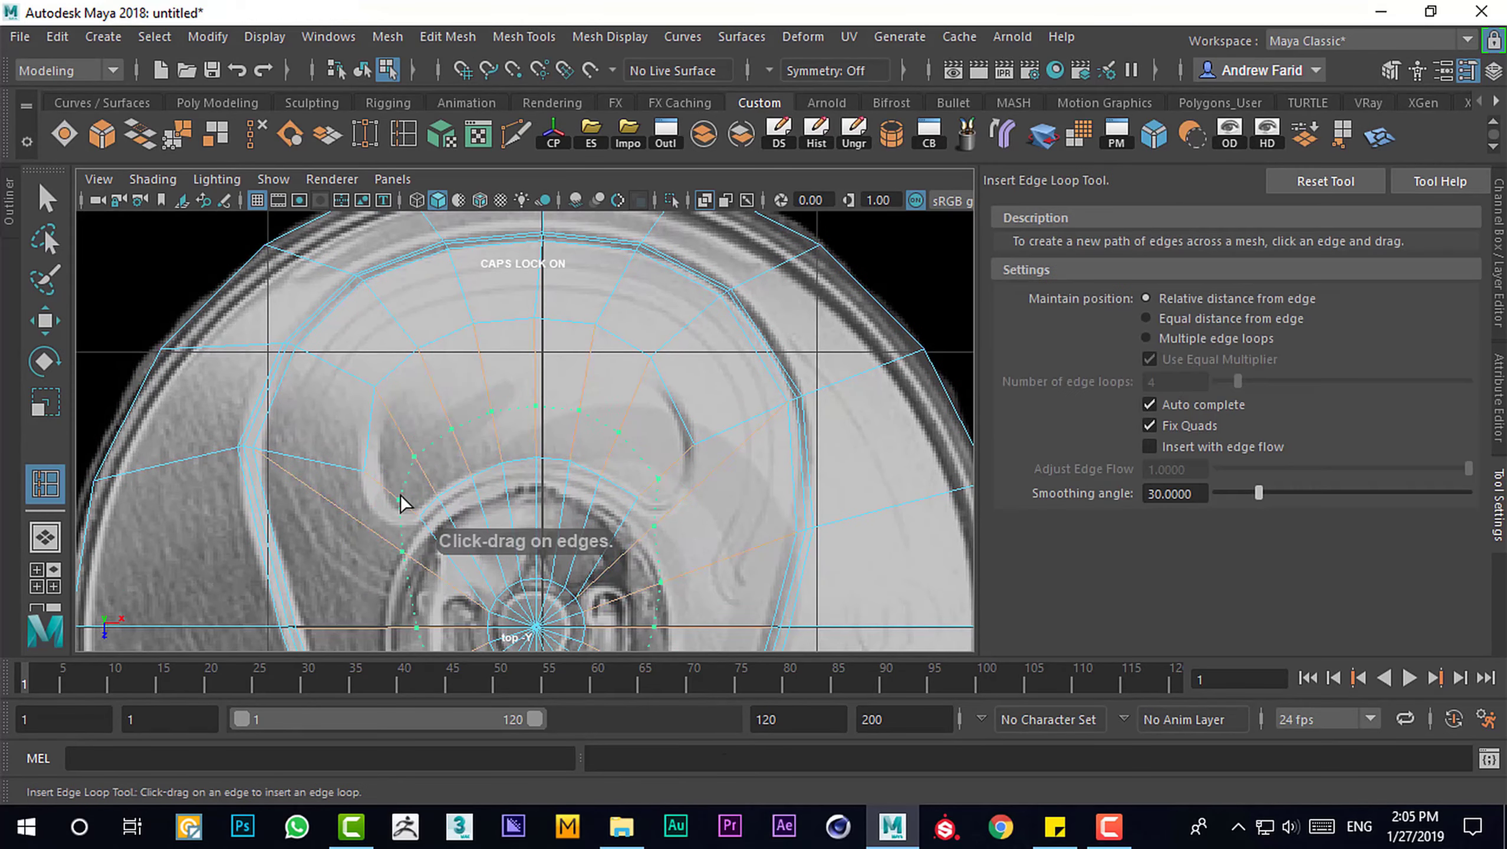
click(370, 504)
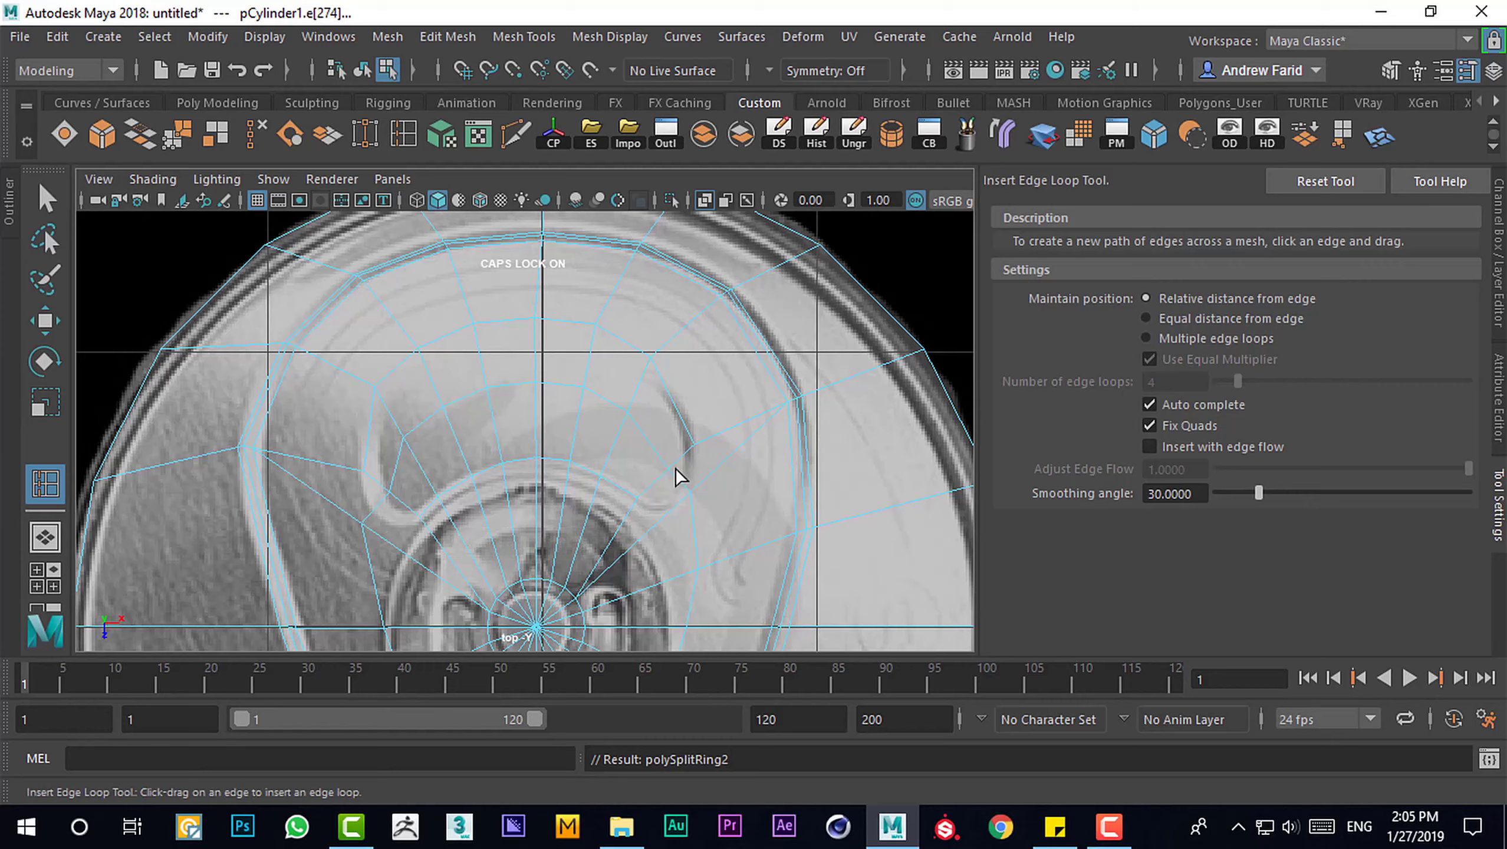
key(w)
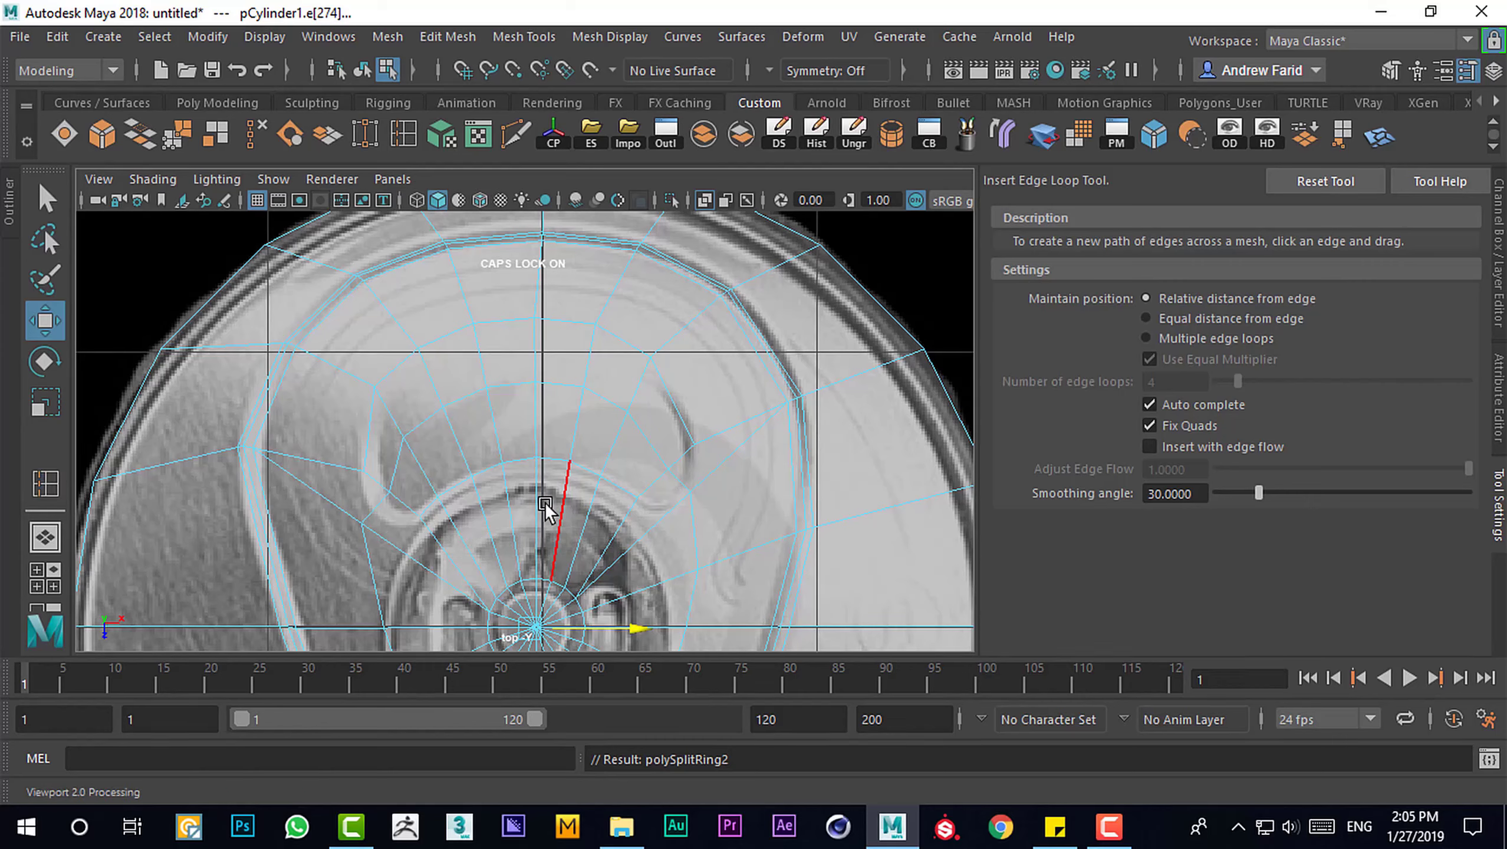
key(F9)
click(390, 492)
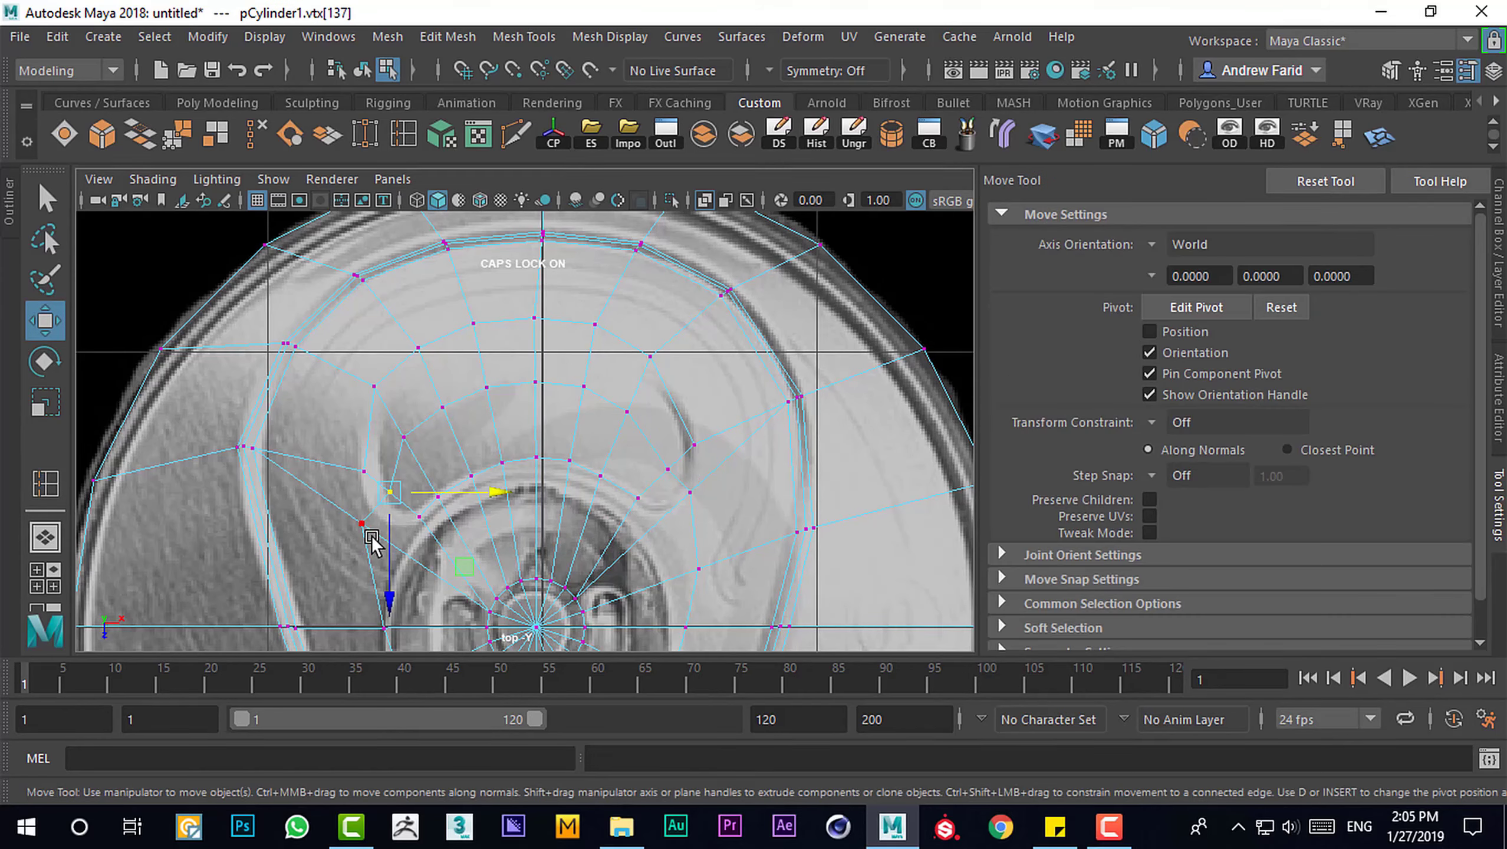
drag(365, 527, 447, 596)
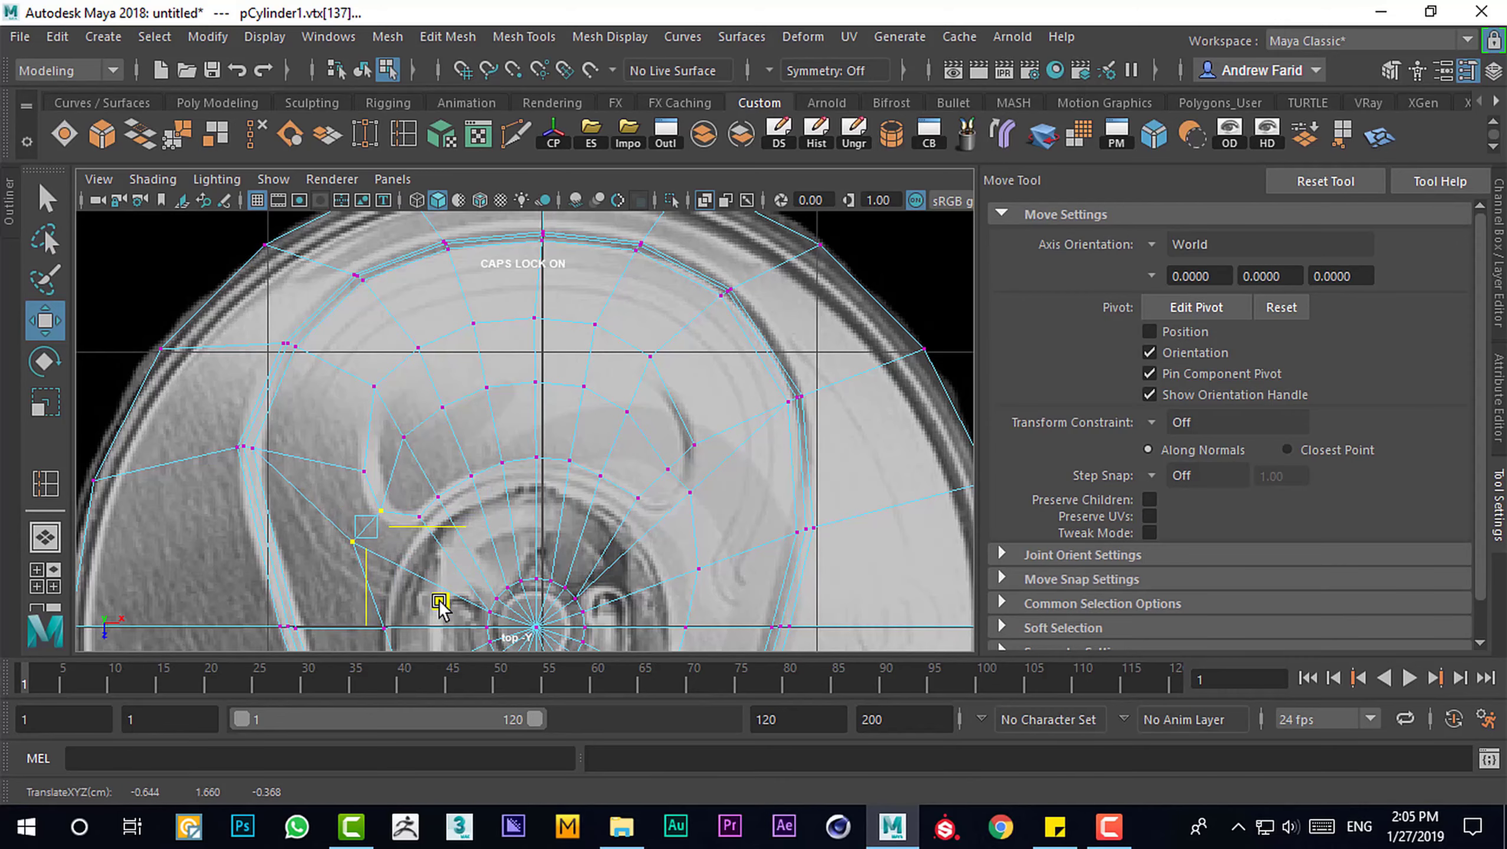
alt+middle_drag(447, 596, 326, 579)
drag(535, 440, 594, 494)
alt+middle_drag(642, 571, 800, 624)
click(410, 426)
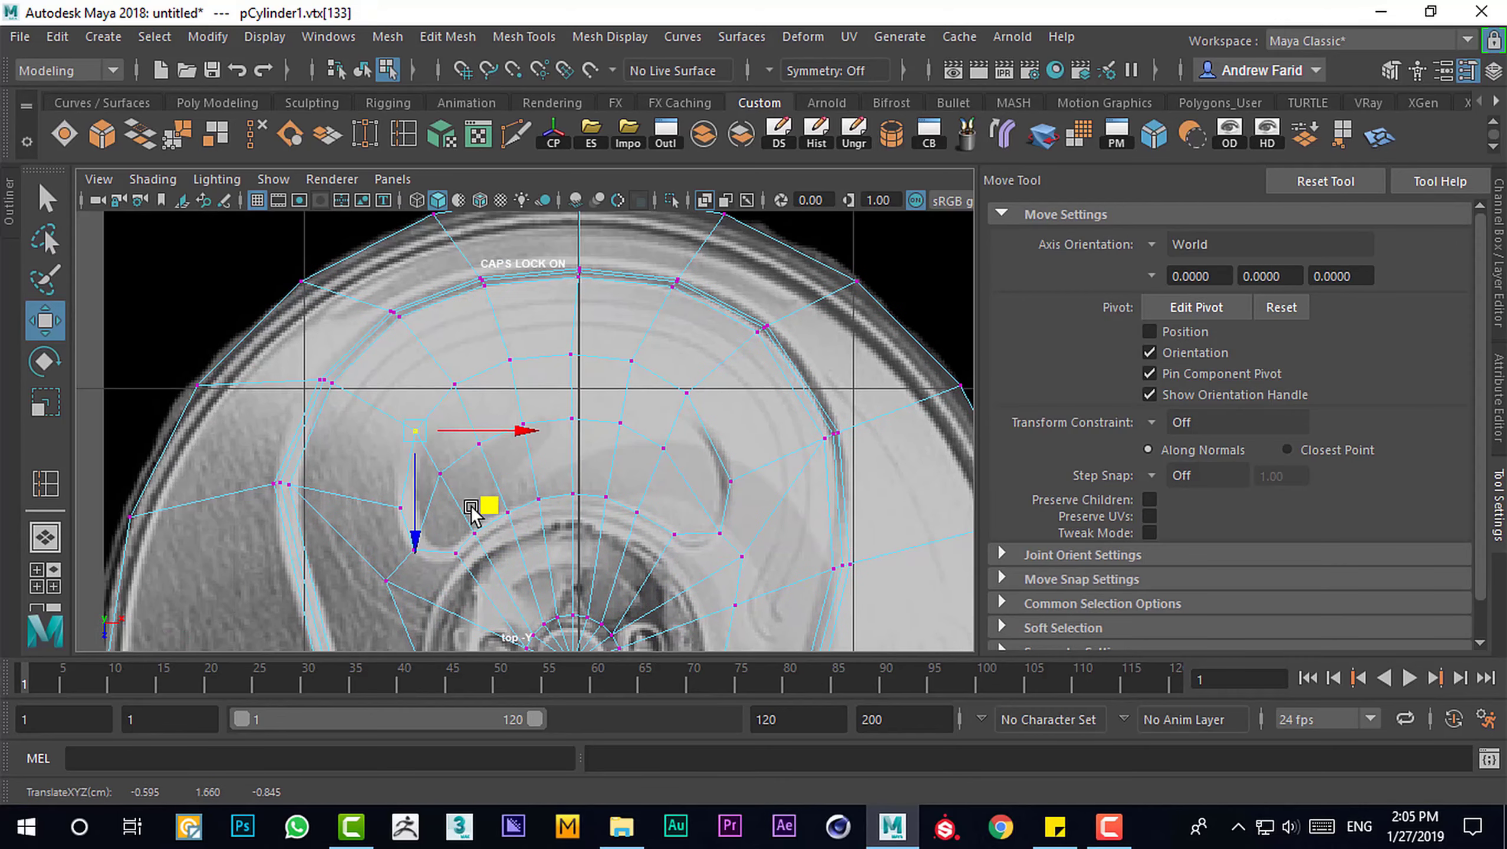
middle_drag(475, 510, 474, 505)
right_drag(513, 214, 511, 247)
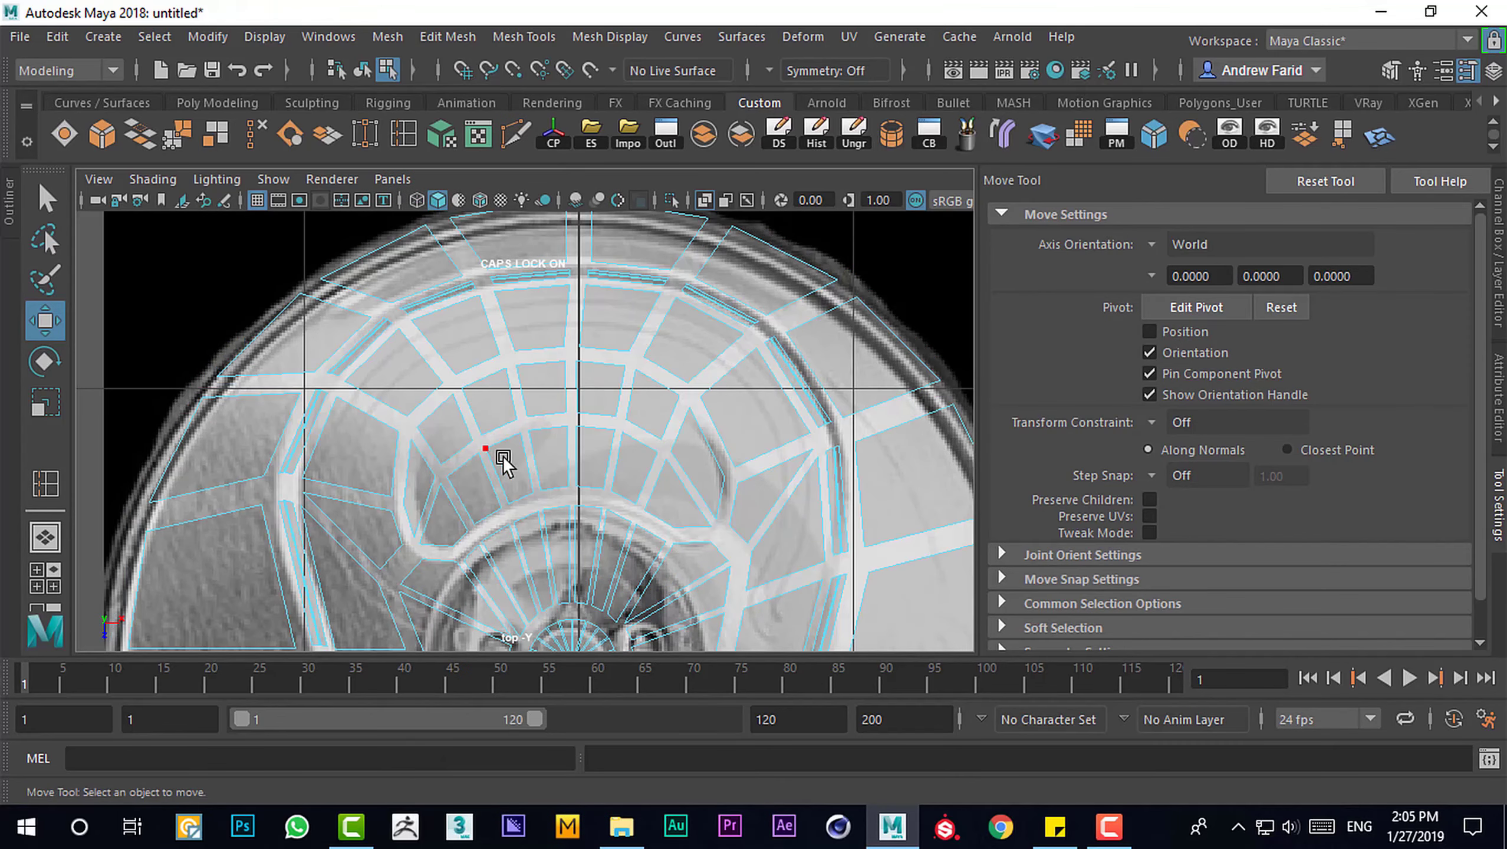
Select the curved face band above the tab opening and extrude it twice along Z
click(496, 473)
shift+double_click(689, 429)
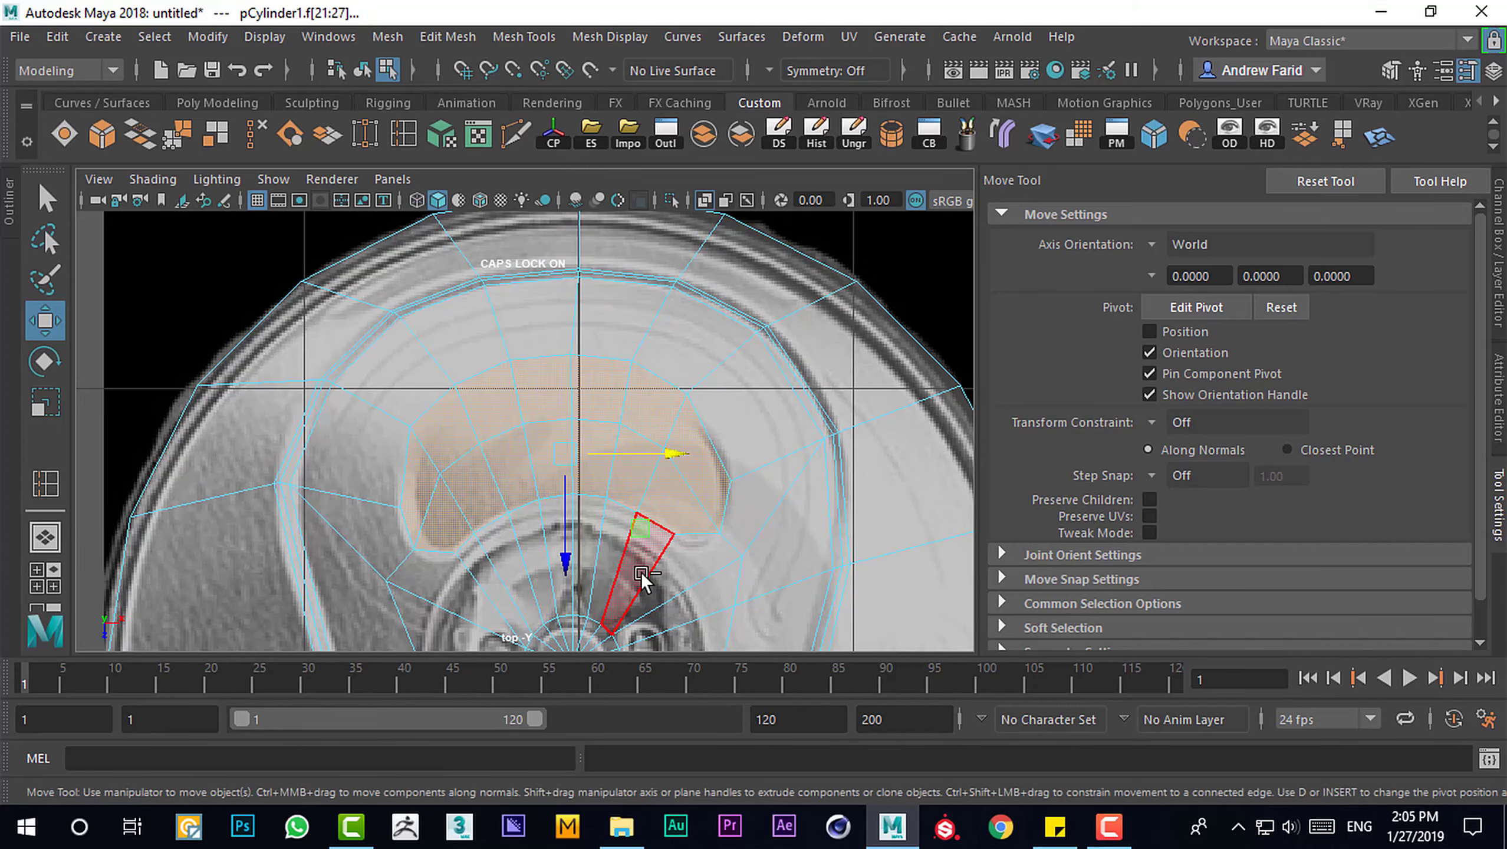
scroll(649, 580, down, 5)
scroll(648, 580, up, 5)
key(space)
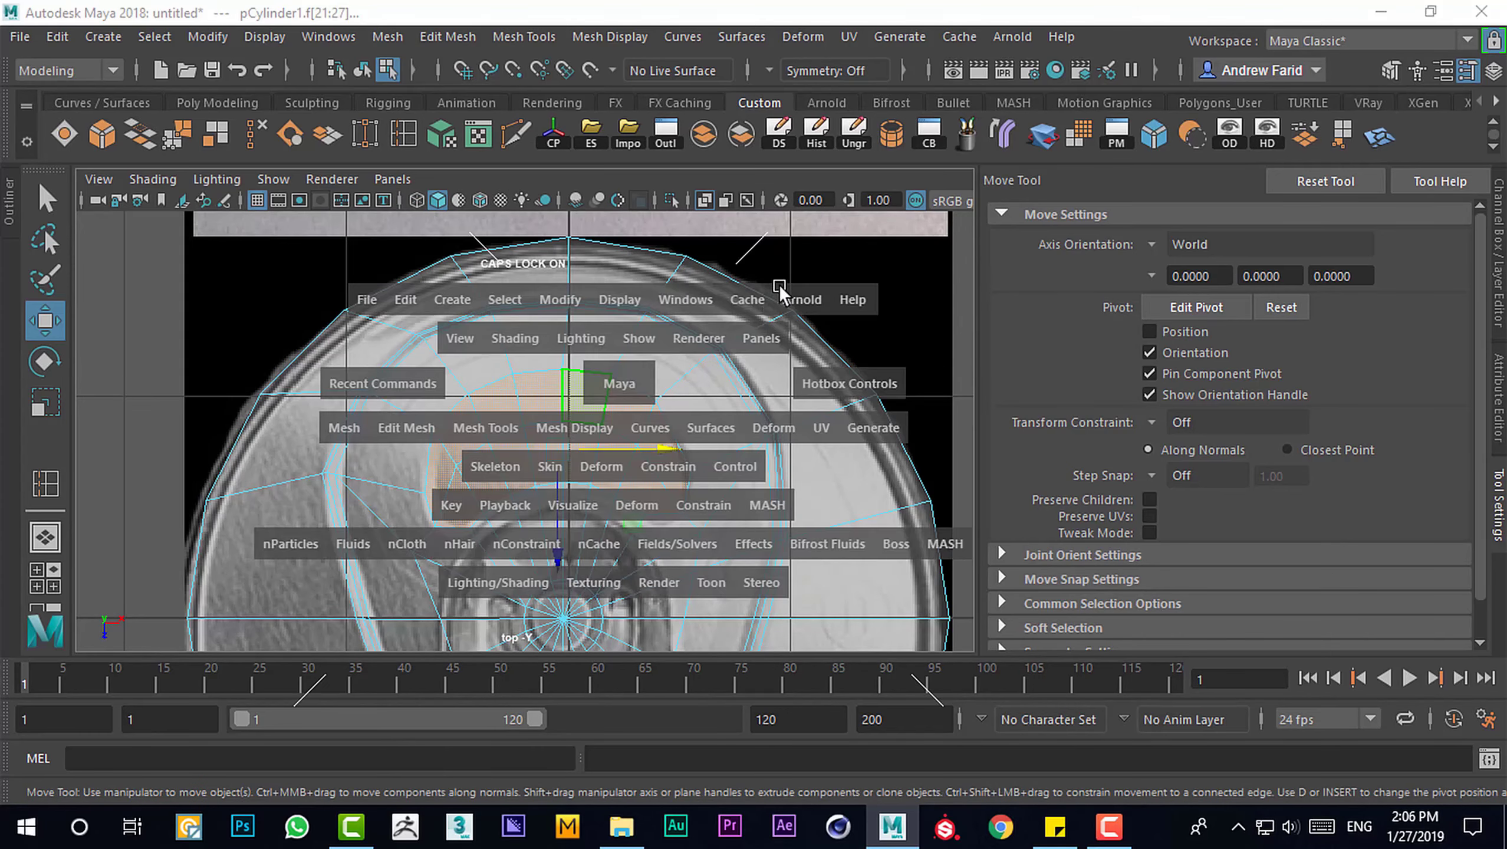
drag(619, 380, 746, 330)
key(ctrl+e)
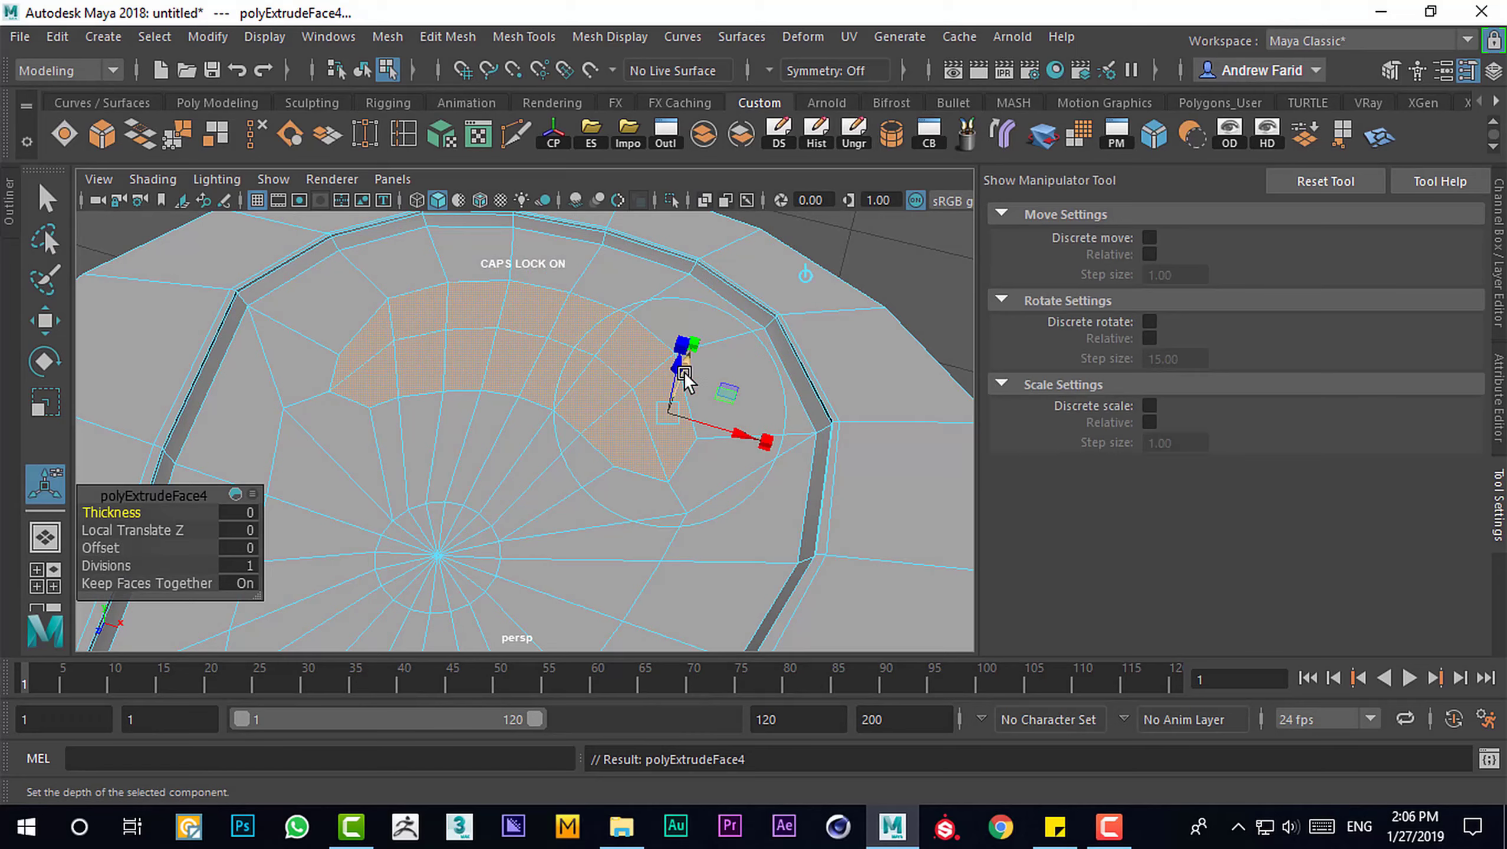
key(ctrl+e)
click(677, 376)
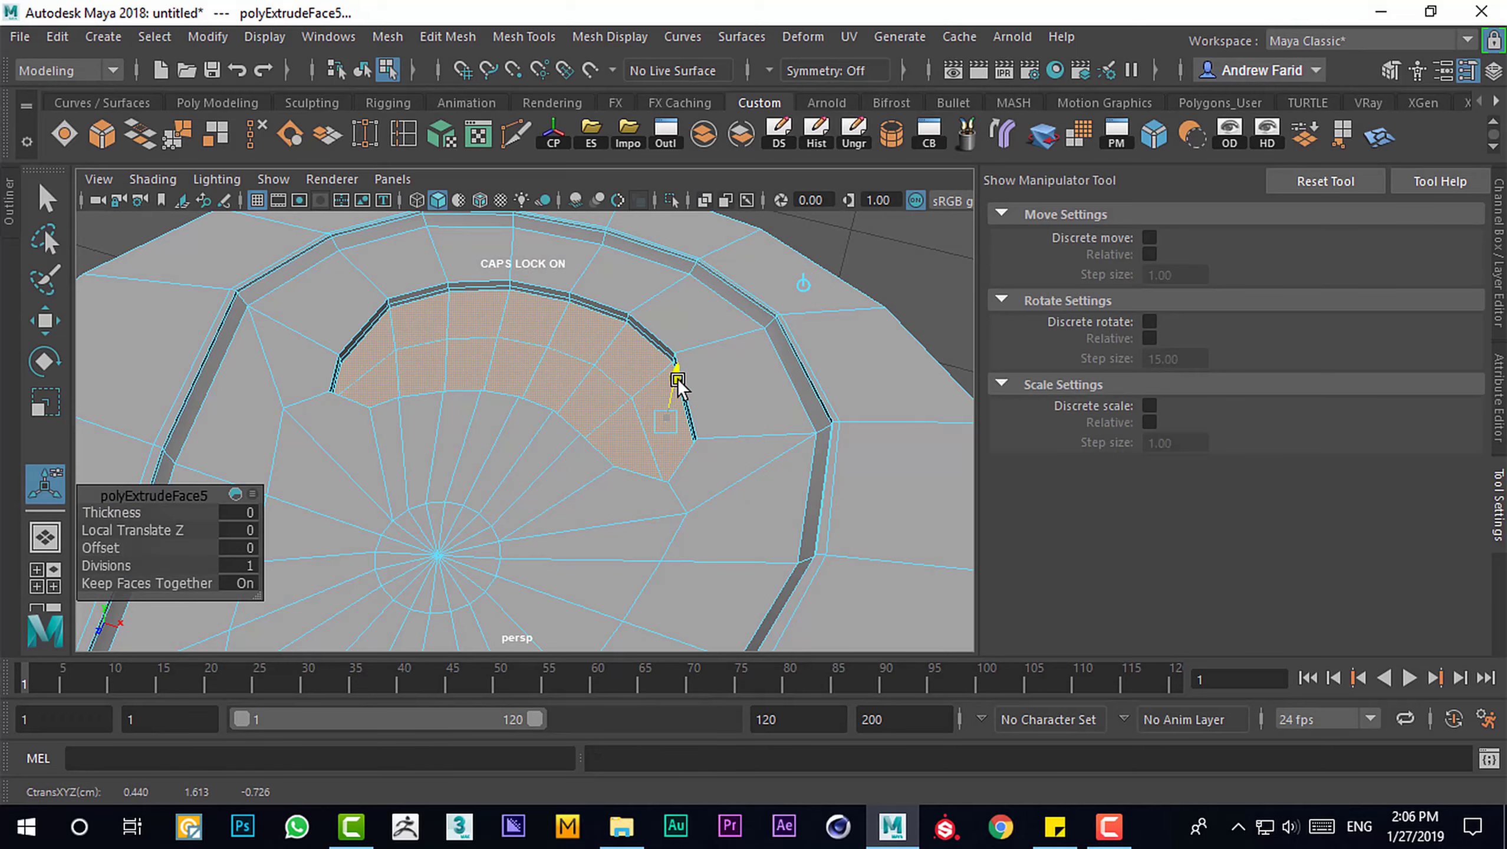
key(q)
key(space)
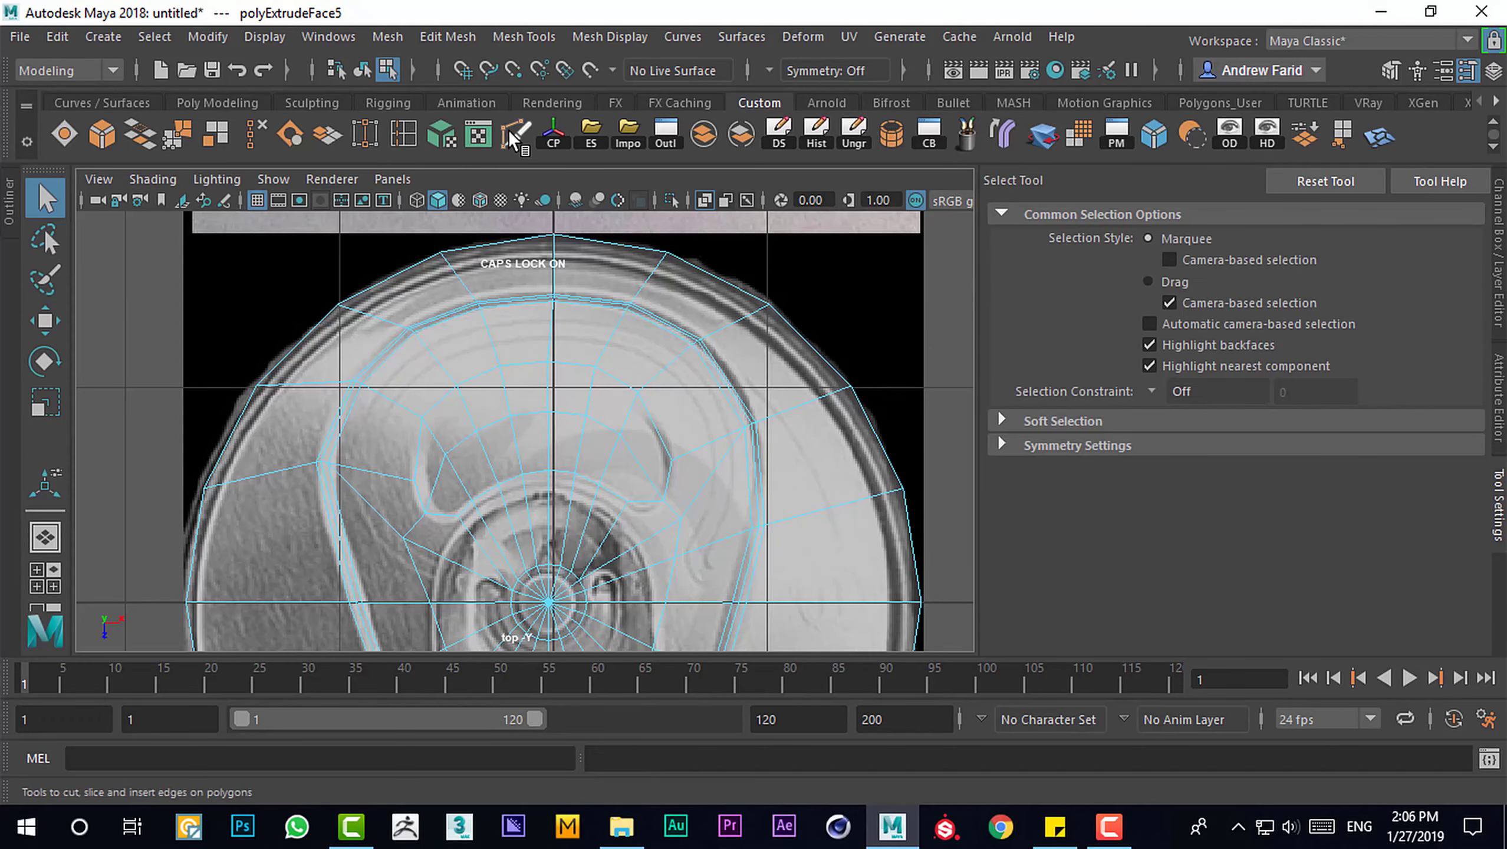
Insert an edge loop around the tab and bevel it with fraction 0.1
key(ctrl+e)
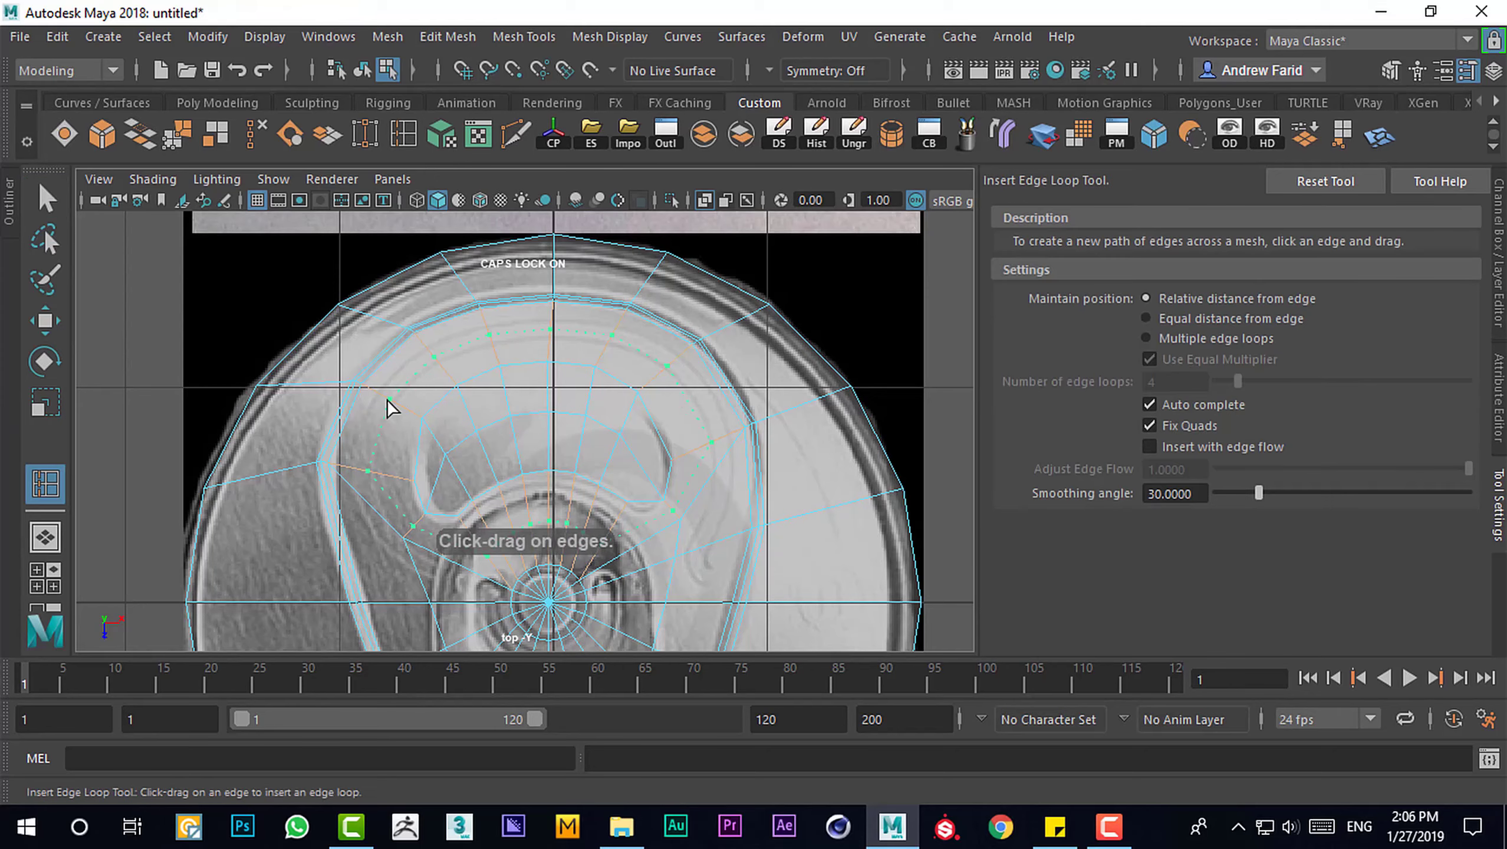
click(399, 410)
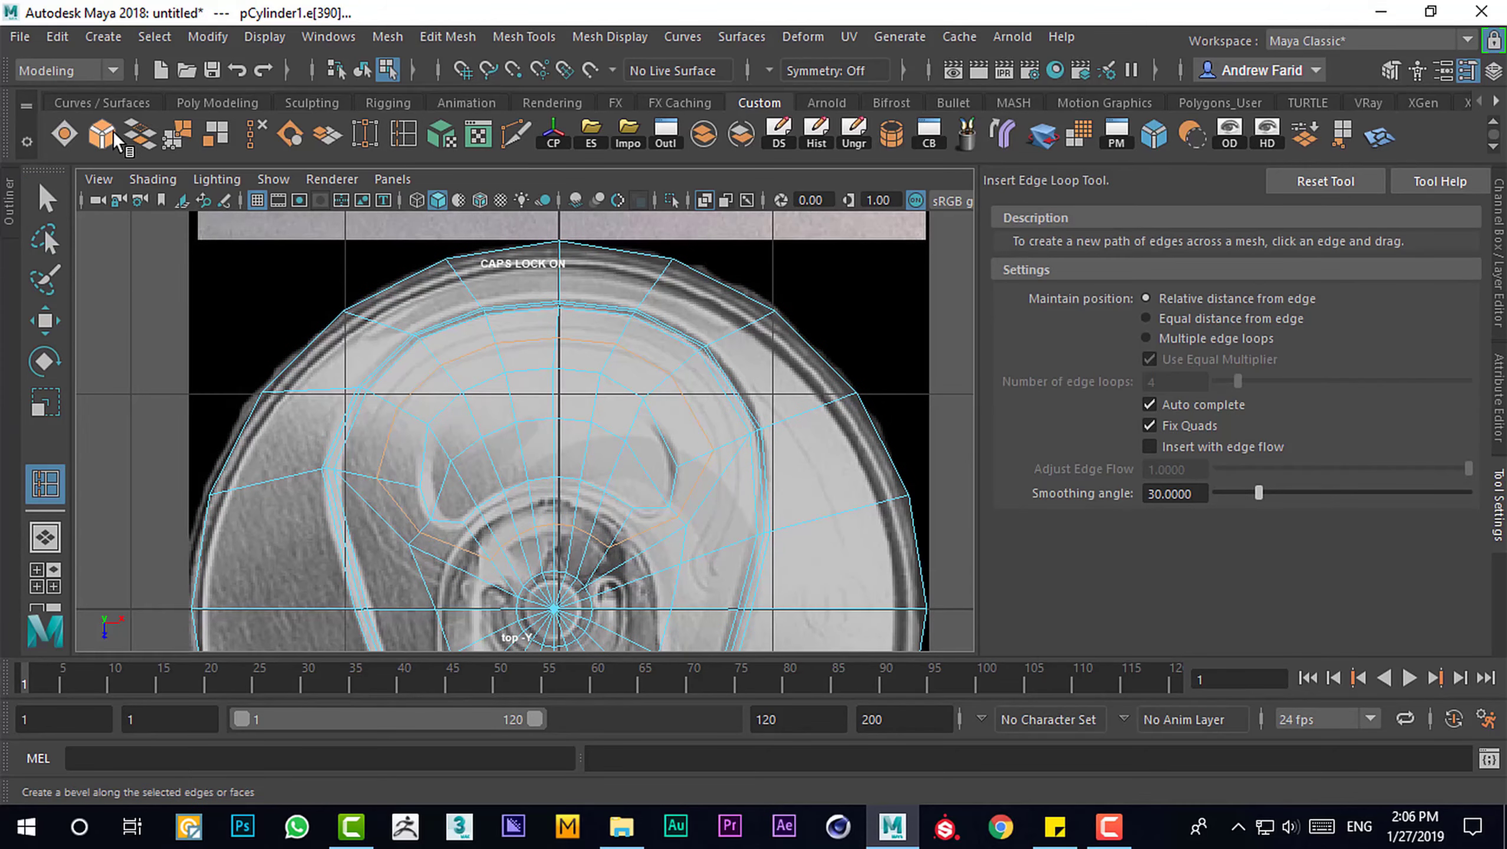
double_click(142, 152)
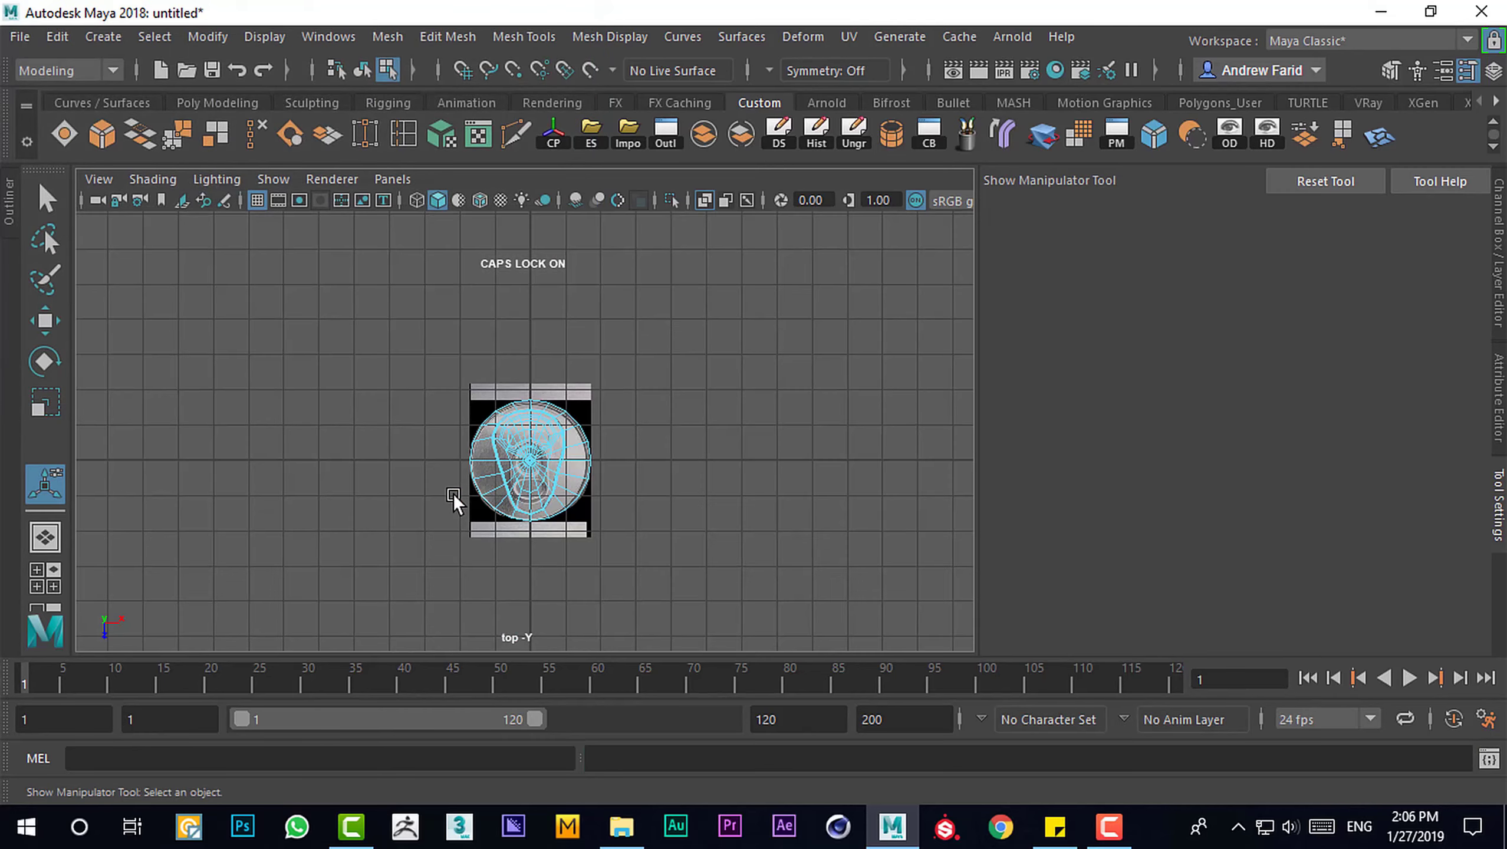
click(285, 395)
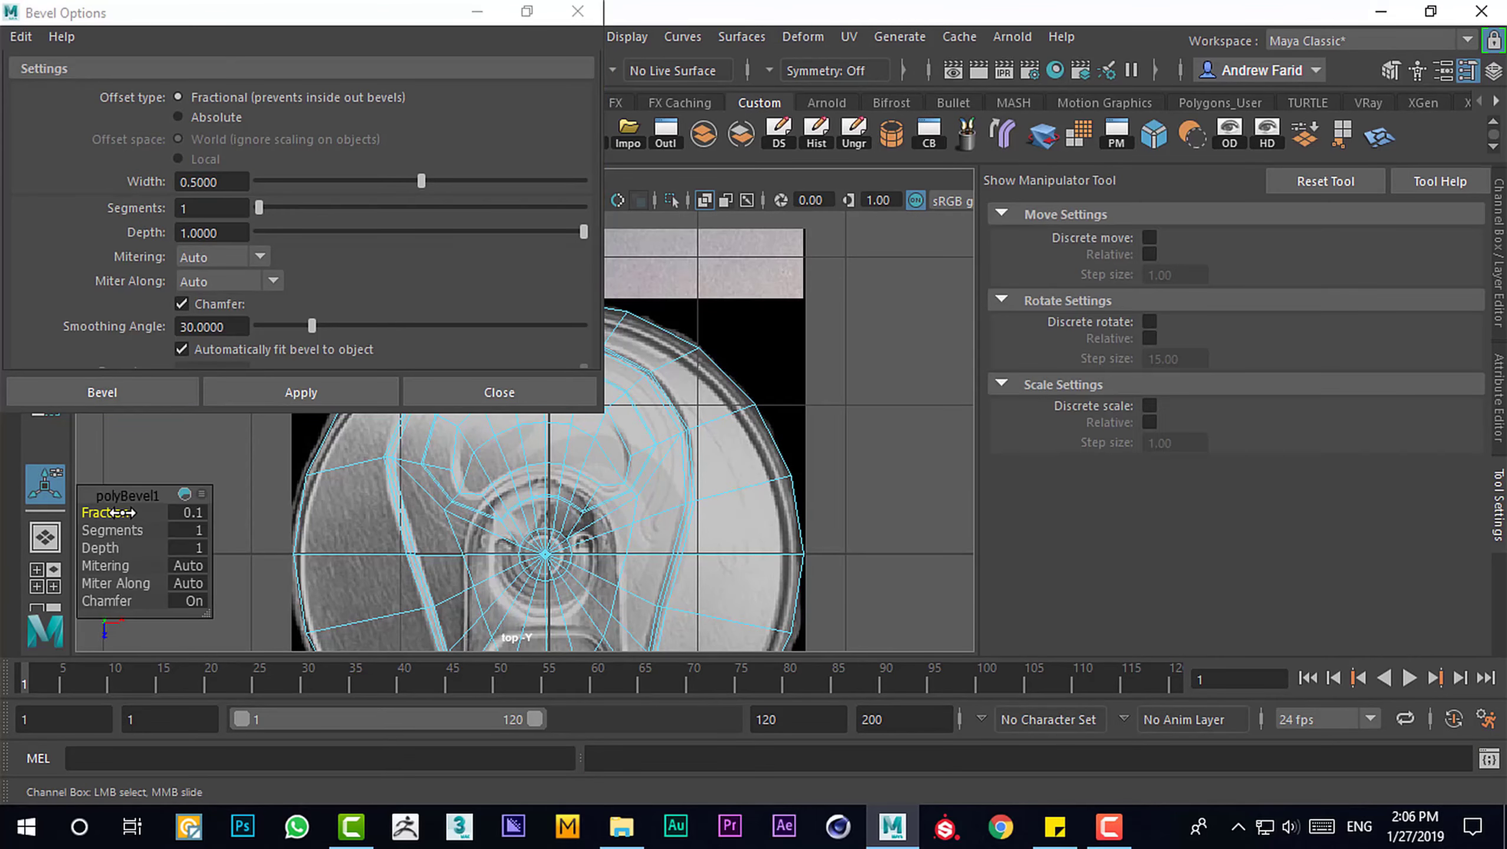
scroll(417, 476, up, 5)
Extrude a lid face beside the tab and raise it upward
key(q)
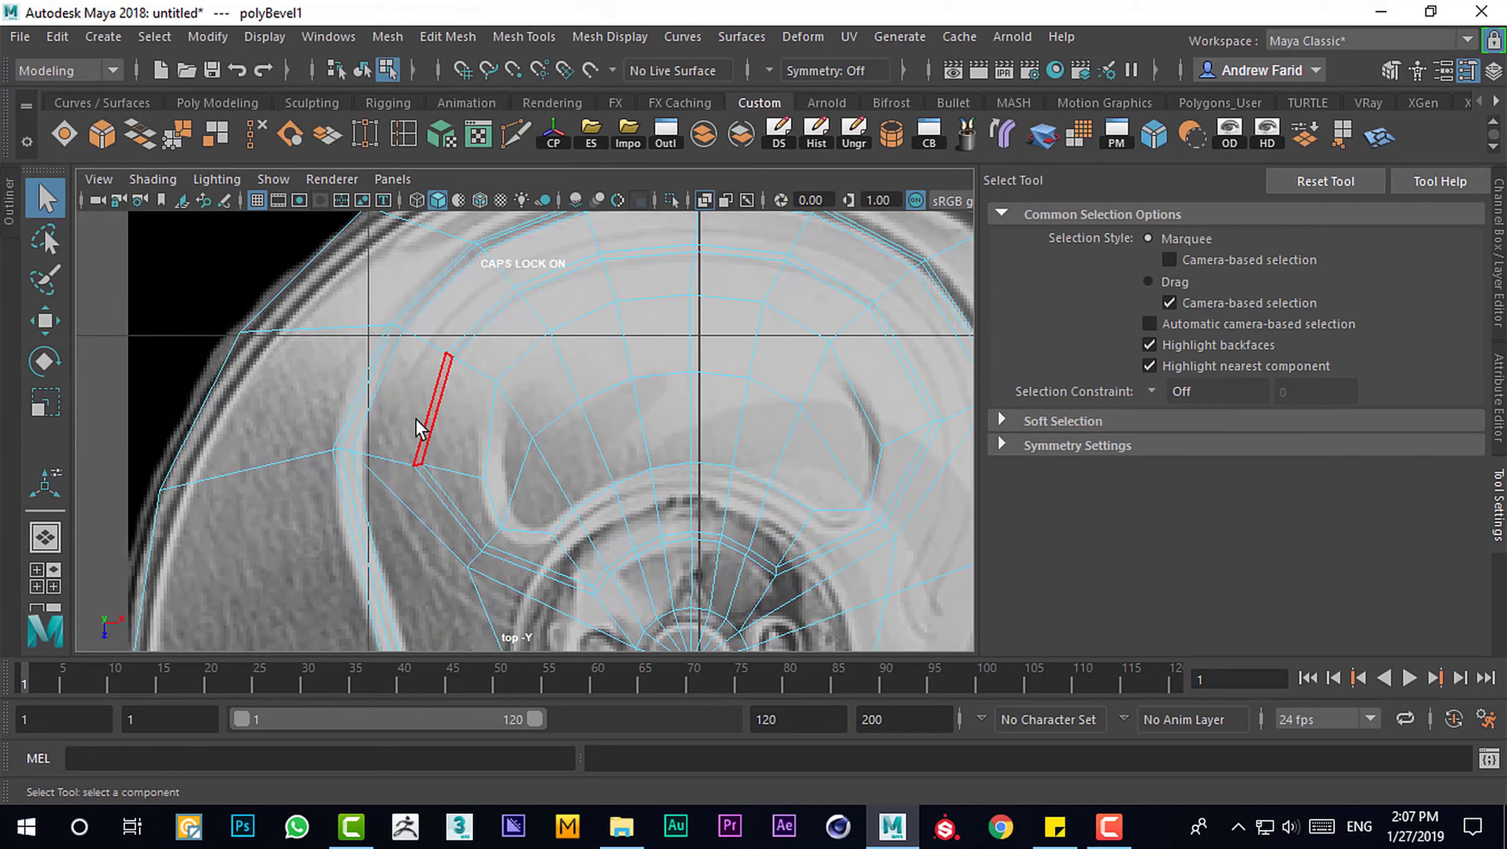
click(437, 424)
key(ctrl+e)
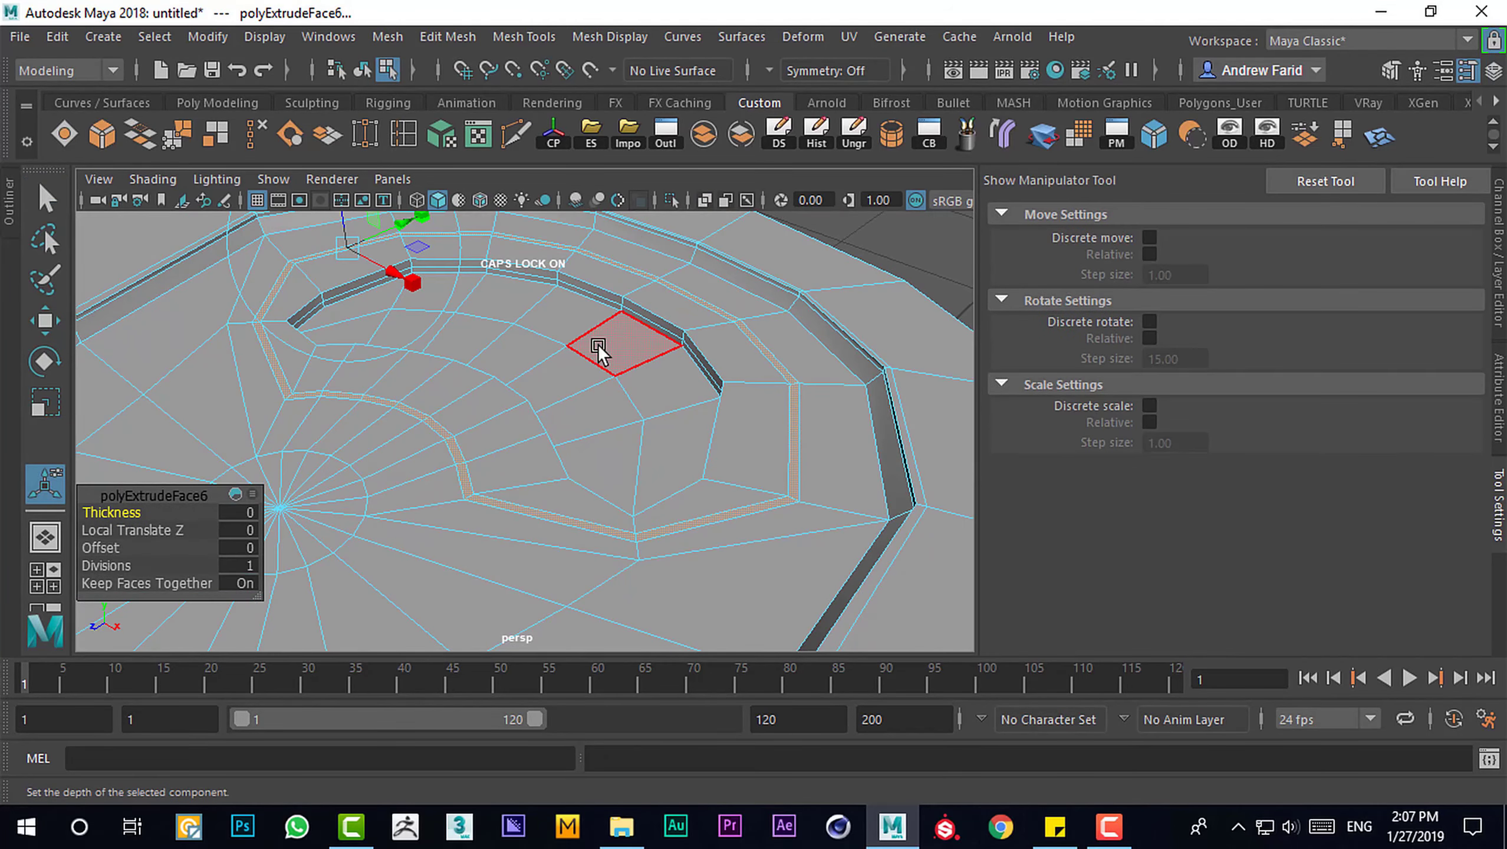
drag(388, 314, 379, 244)
key(q)
key(space)
key(space)
mouse_move(650, 380)
alt+mouse_down()
mouse_move(583, 404)
mouse_move(478, 405)
mouse_move(511, 366)
mouse_move(448, 394)
mouse_move(280, 404)
mouse_move(523, 500)
alt+mouse_up()
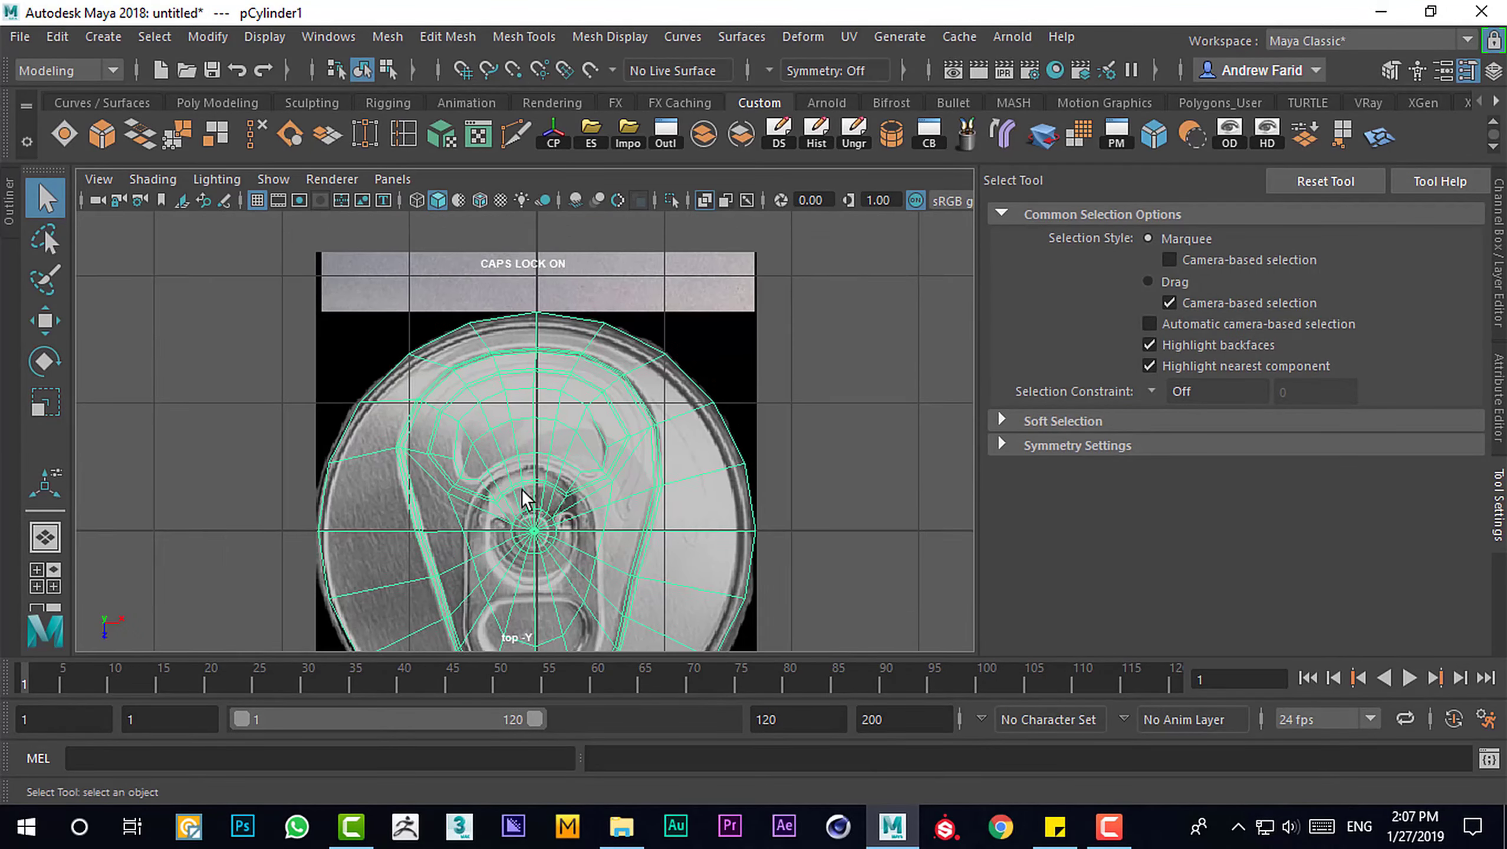
scroll(523, 500, up, 3)
scroll(499, 421, up, 3)
Extrude the central ring of 20 cap faces twice, raising it into a rivet disc
right_drag(498, 256, 499, 280)
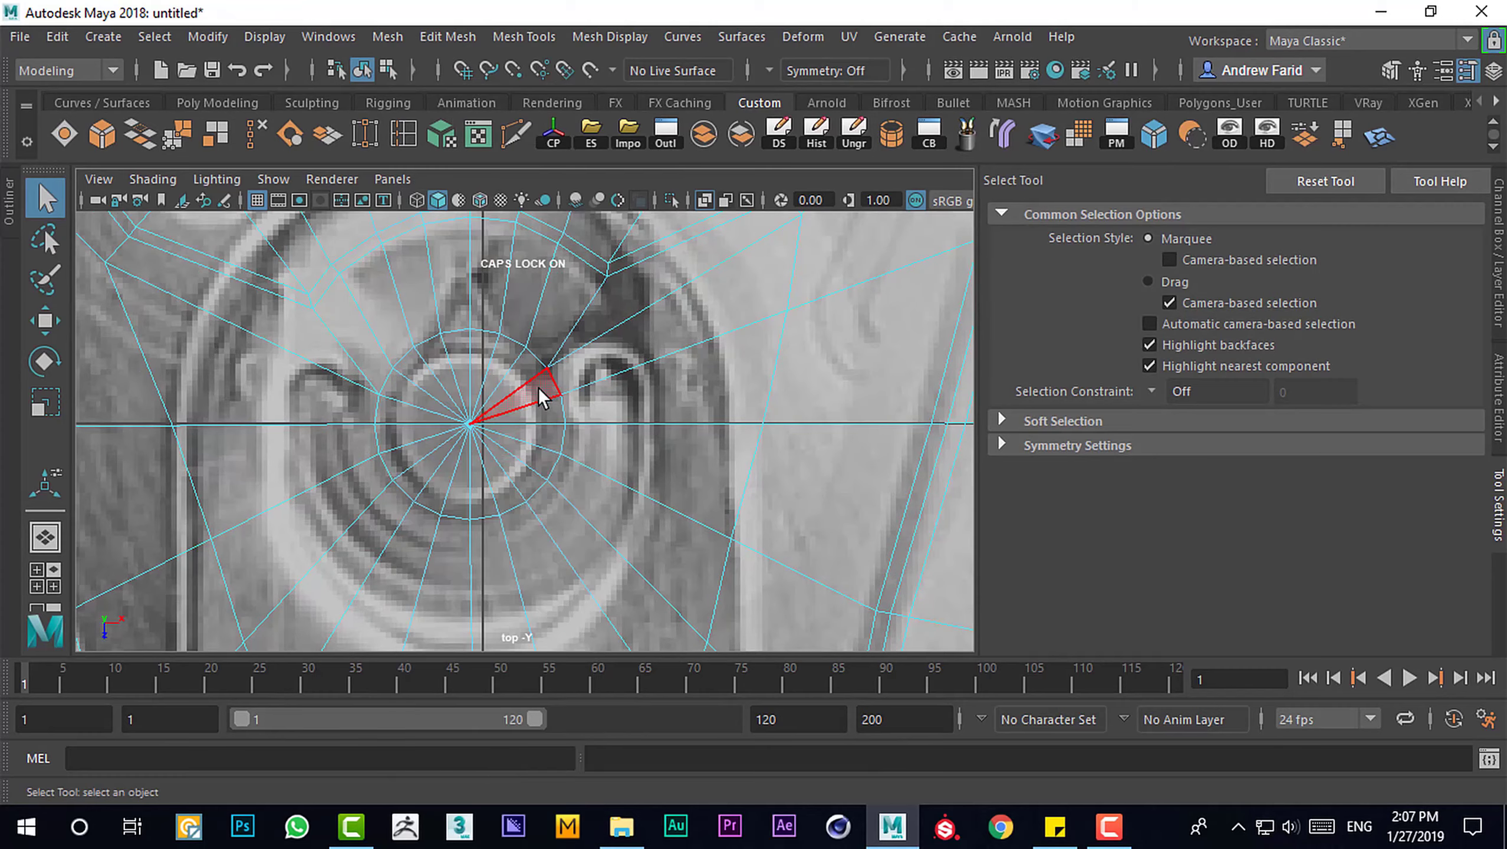
double_click(486, 410)
key(ctrl+e)
key(space)
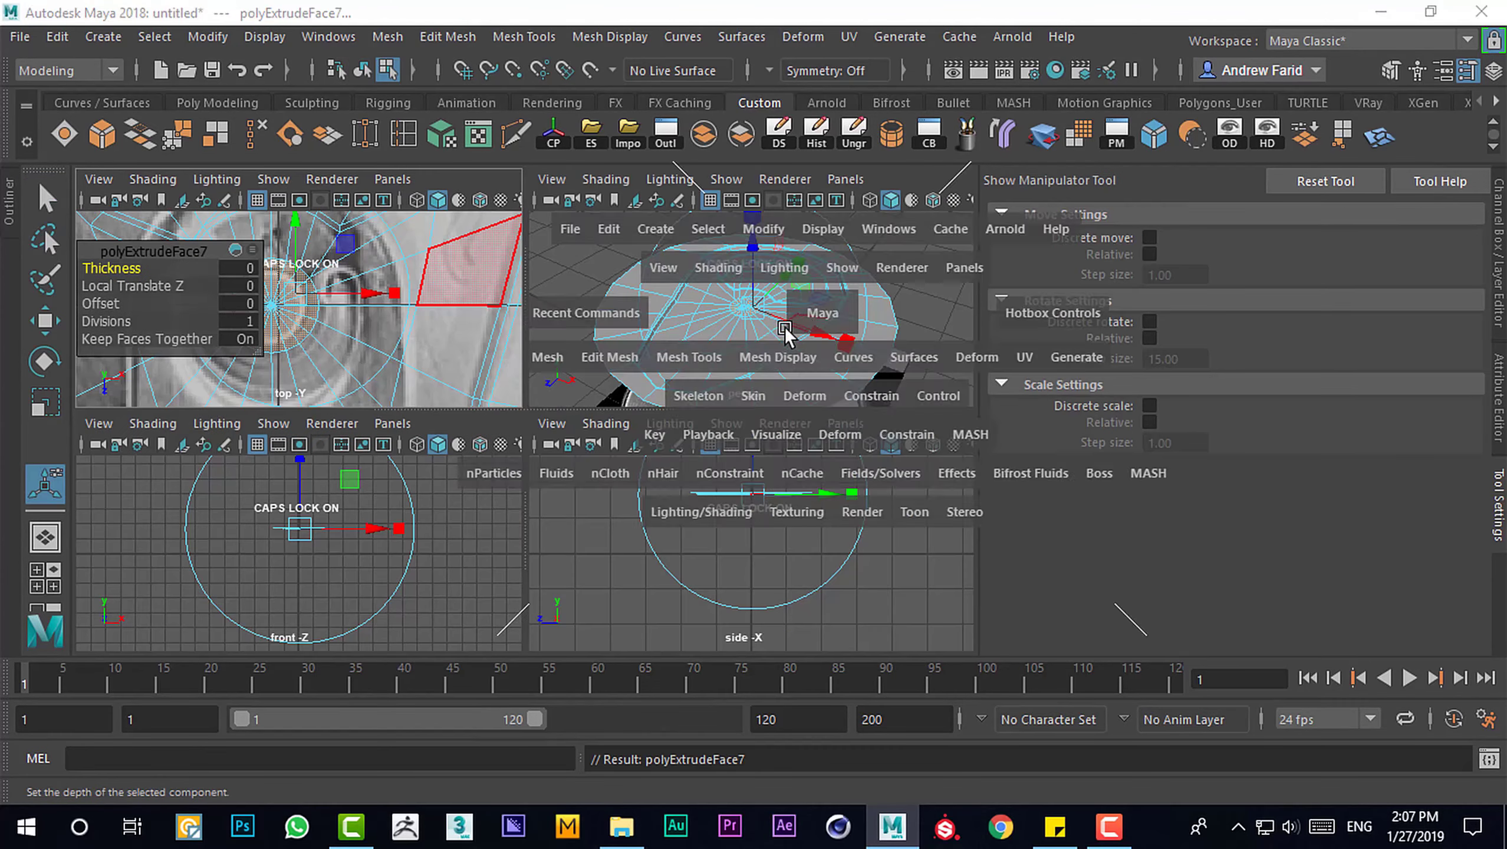
key(space)
drag(683, 390, 673, 350)
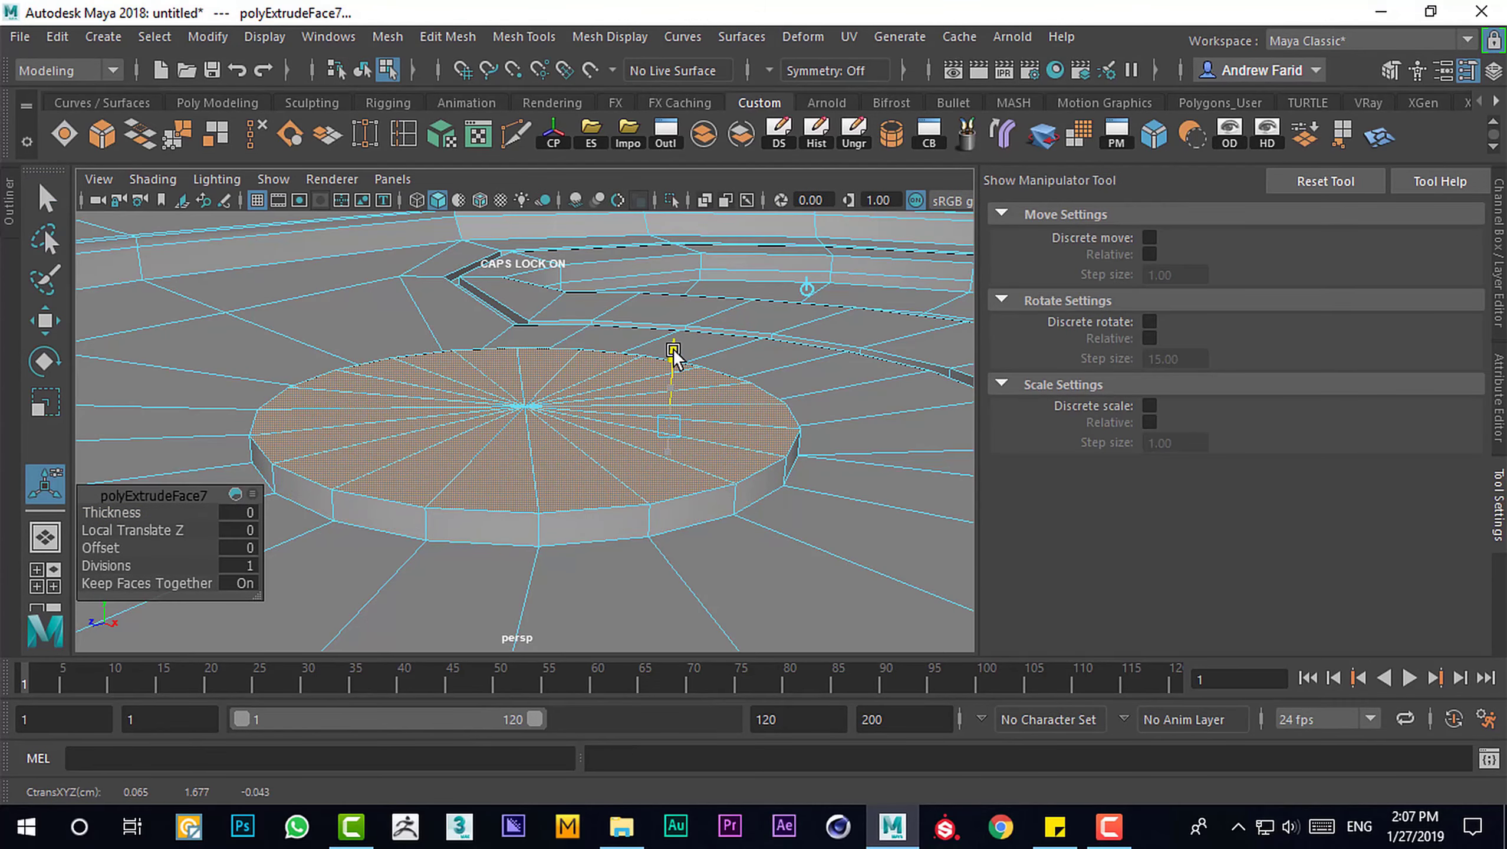
scroll(672, 351, down, 3)
key(ctrl+e)
key(F8)
key(w)
key(space)
key(space)
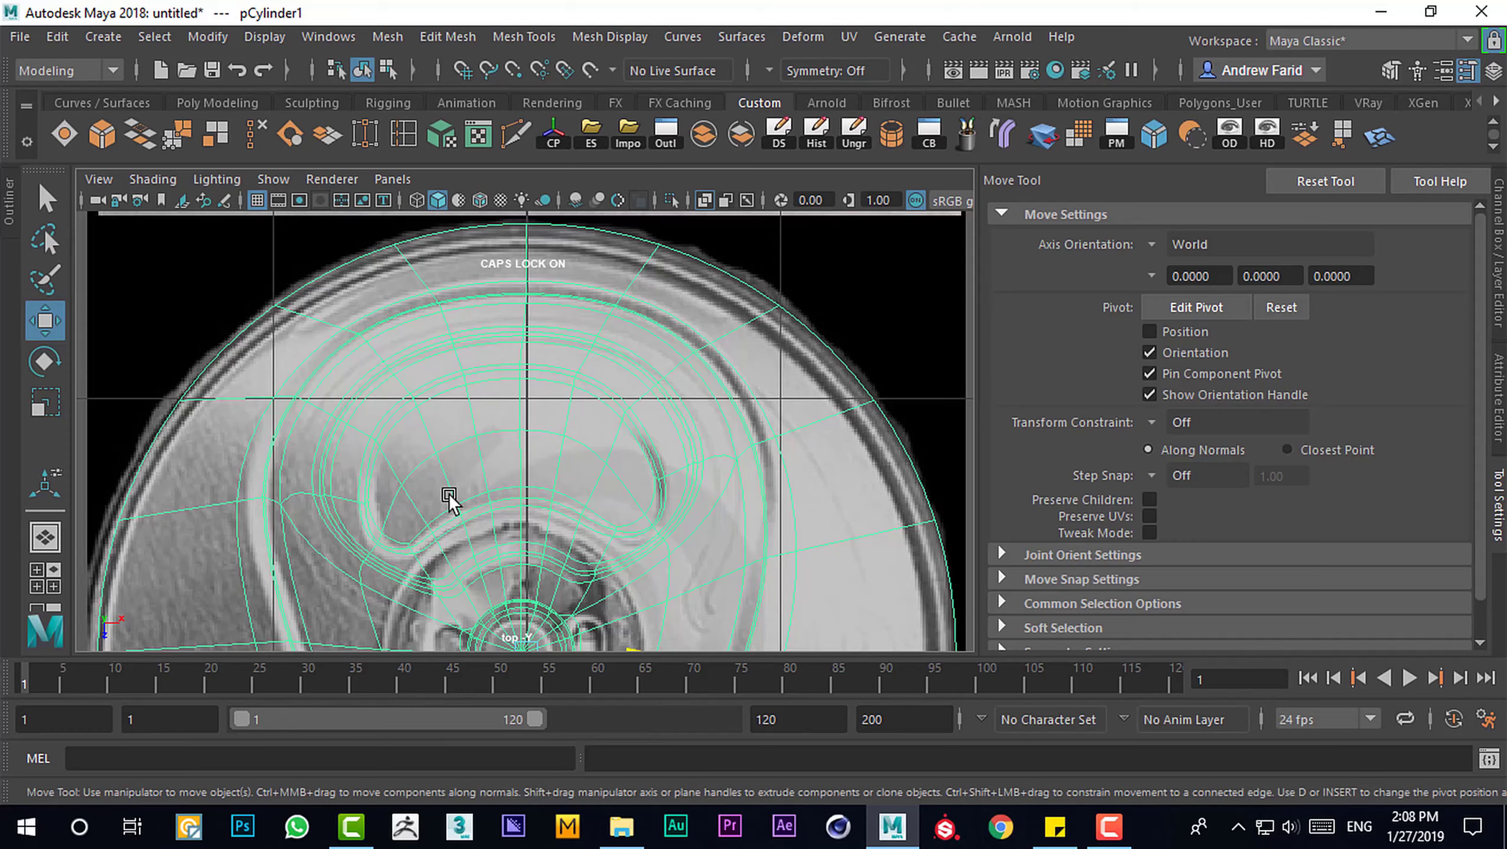
Delete the right-half faces of the lid cylinder in face mode
scroll(450, 499, down, 5)
scroll(434, 354, up, 3)
scroll(440, 362, up, 2)
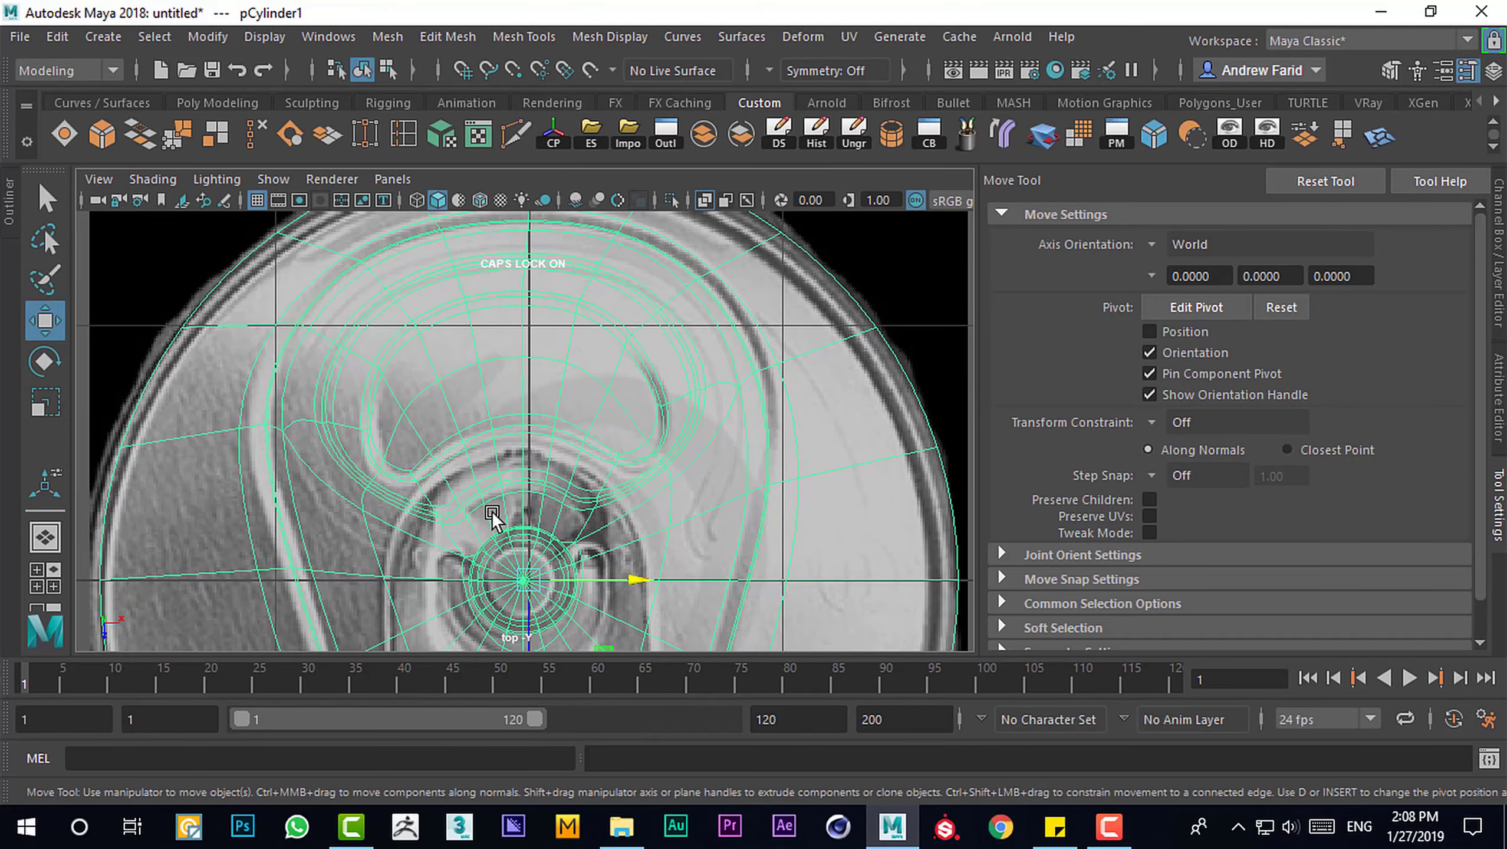
scroll(563, 275, down, 3)
key(ctrl+a)
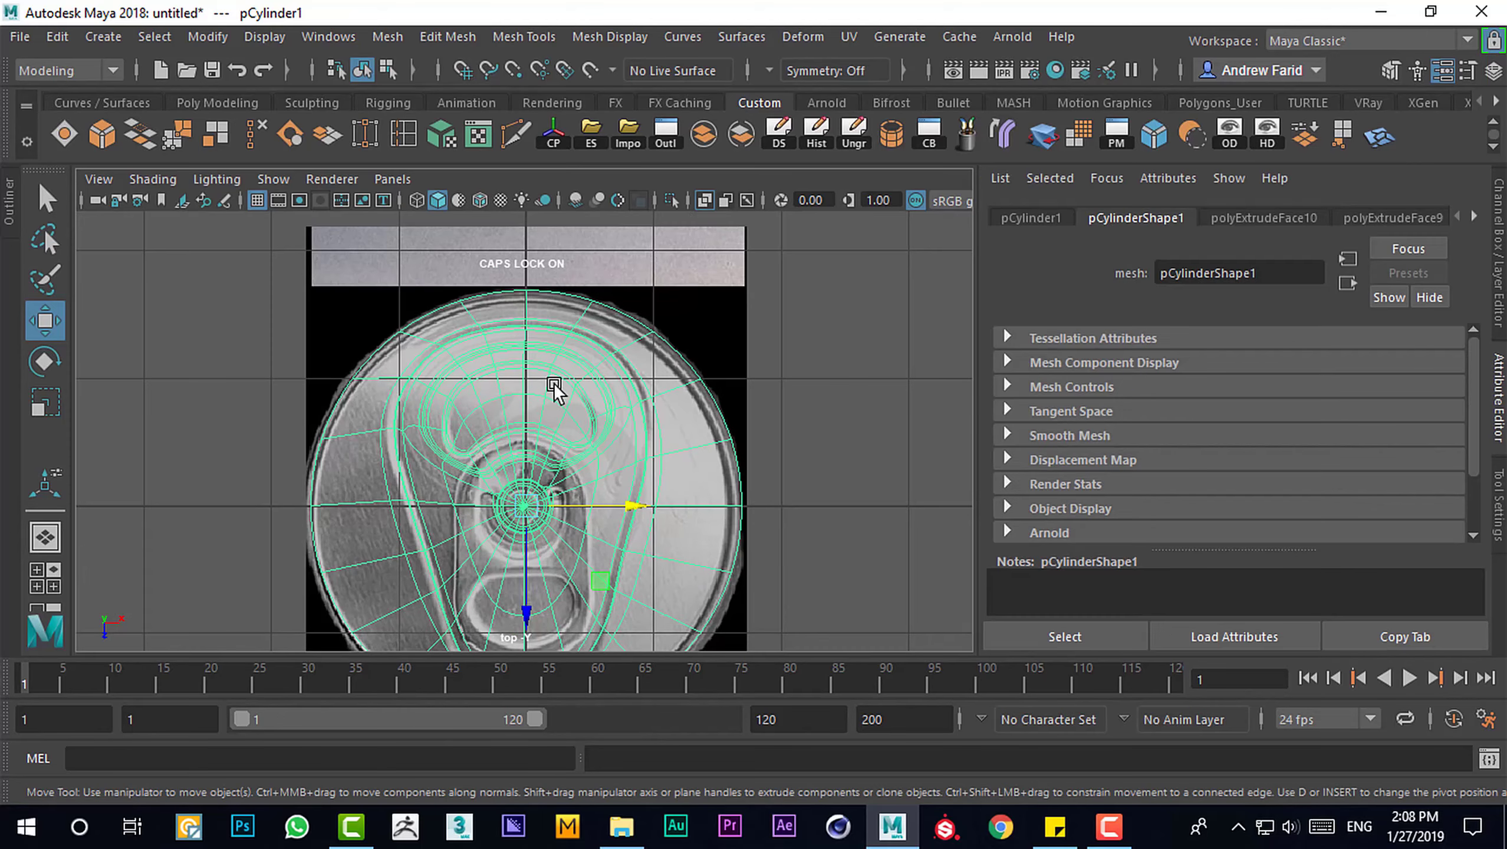
key(F11)
drag(525, 280, 803, 684)
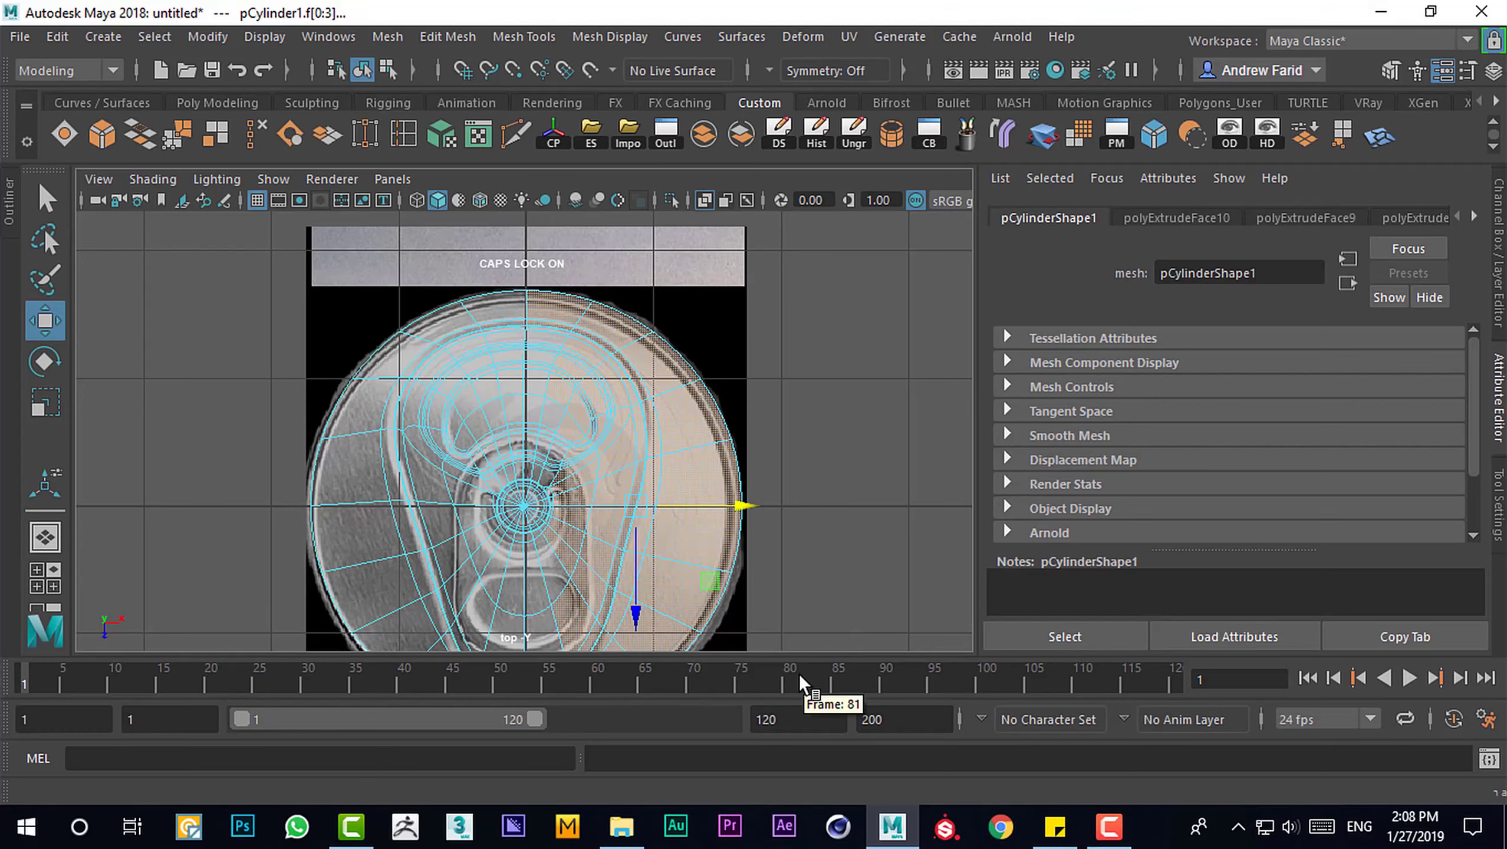
key(Delete)
Recentre the top view, then select the remaining half-lid in the perspective view
alt+middle_drag(654, 536, 649, 437)
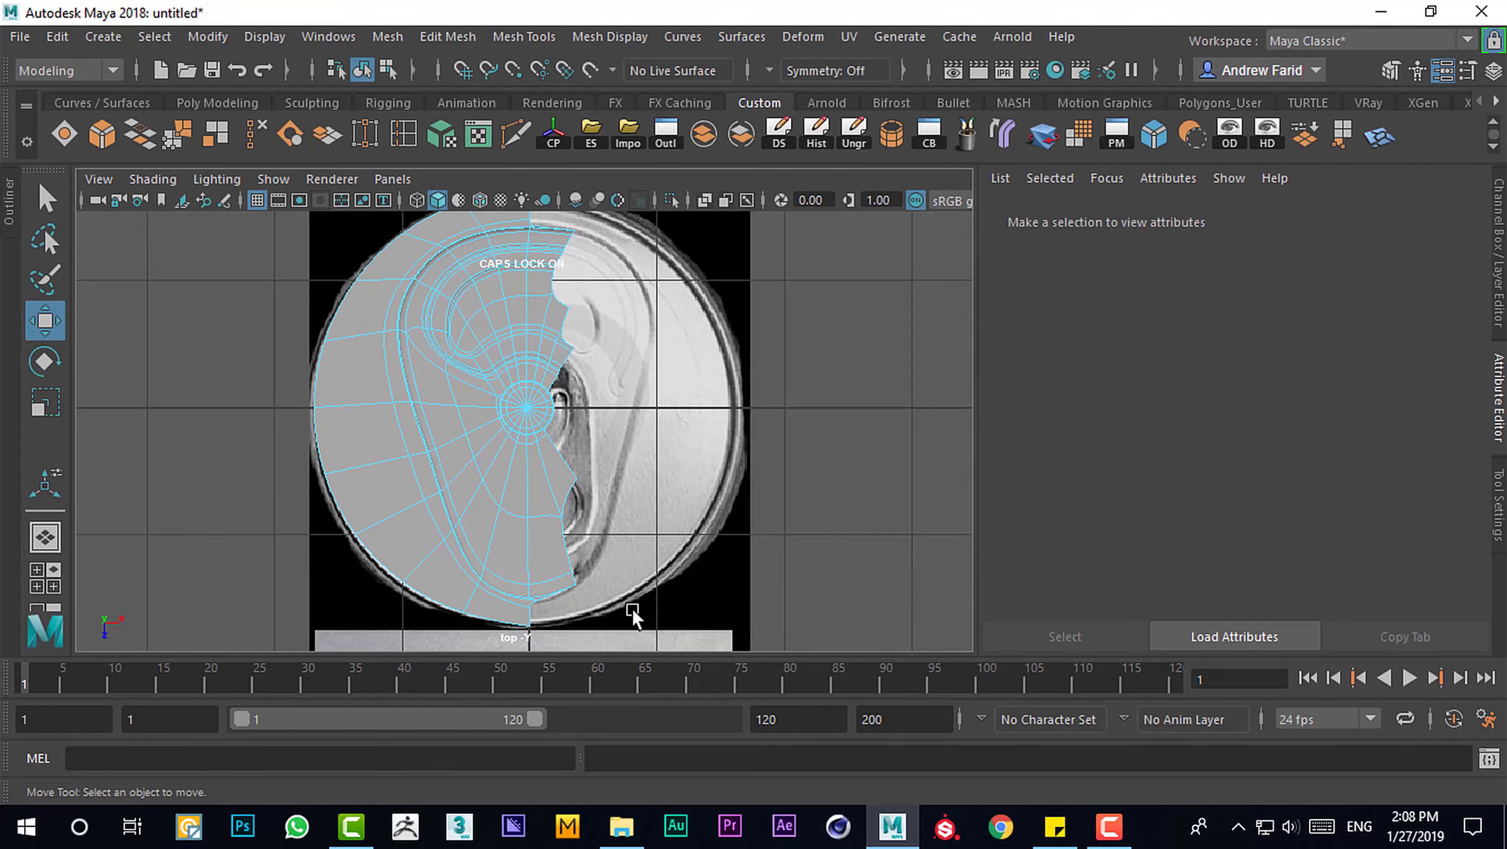
key(space)
key(space)
click(494, 407)
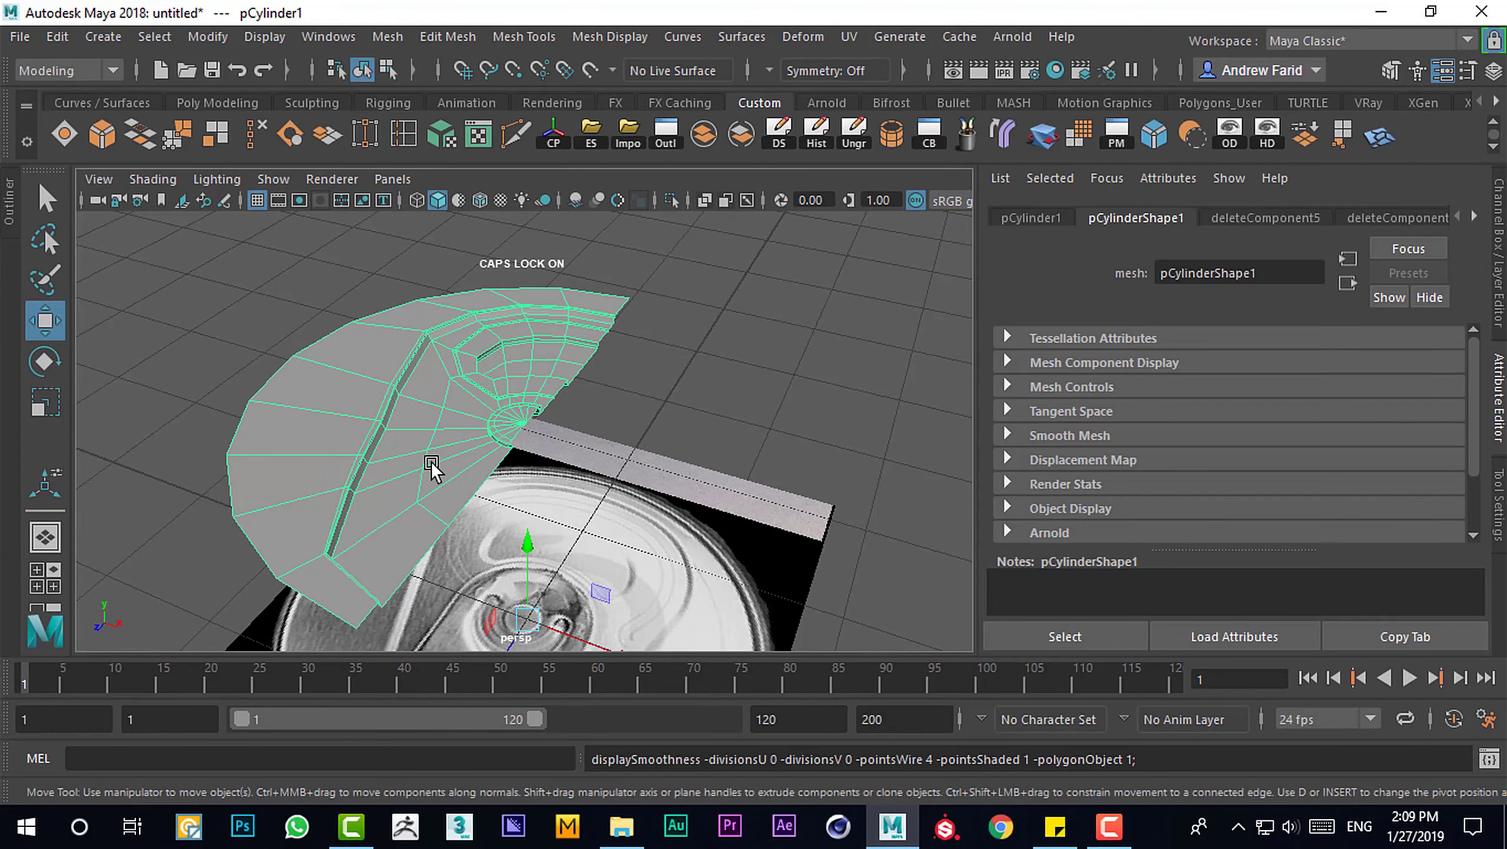
Create a mirrored copy of the half lid with Duplicate Special at Scale X -1
alt+drag(431, 467, 259, 74)
click(58, 39)
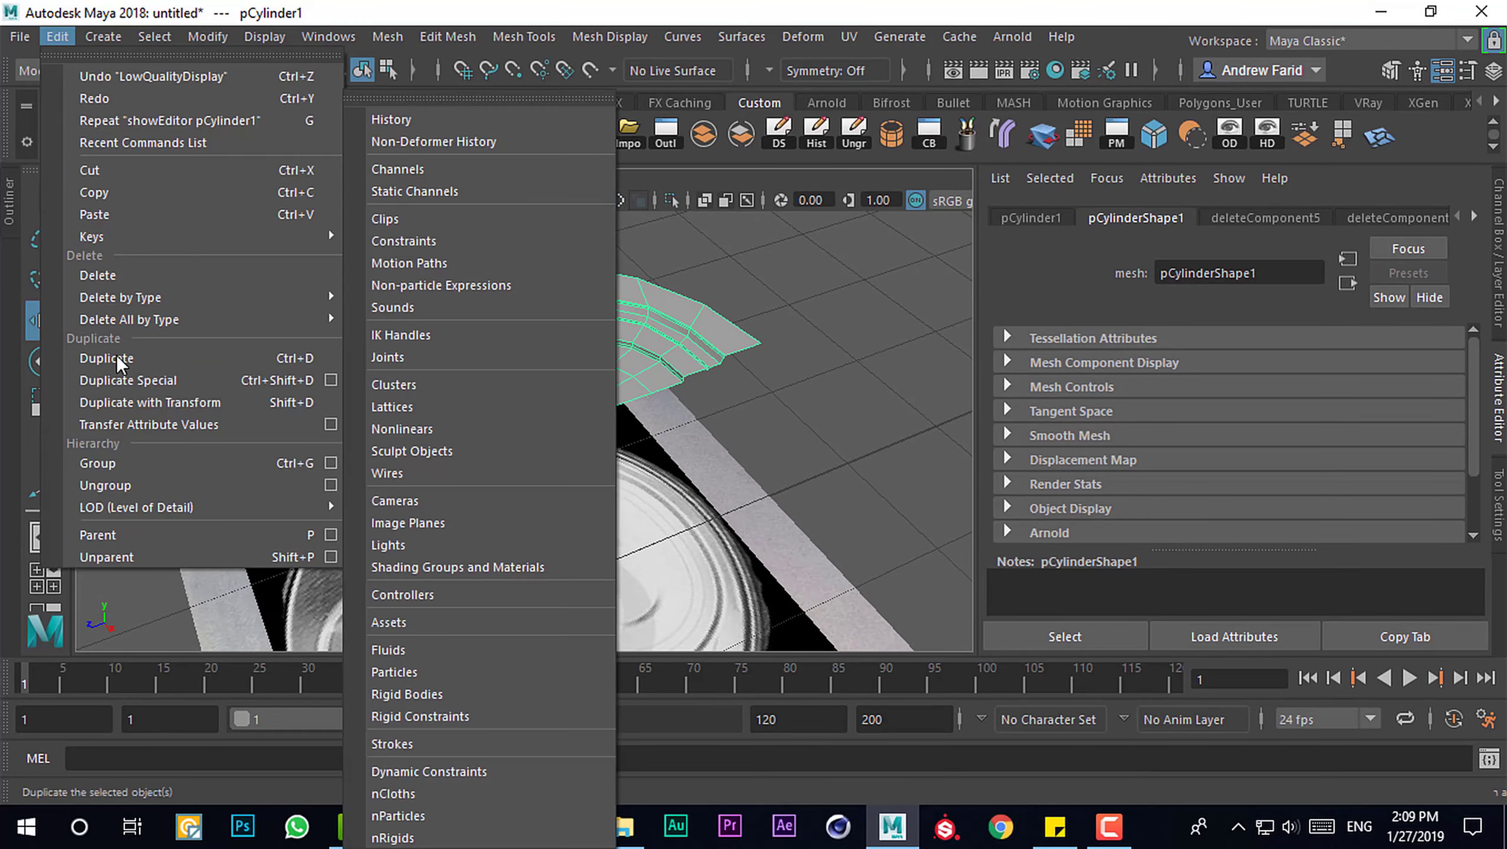
click(331, 380)
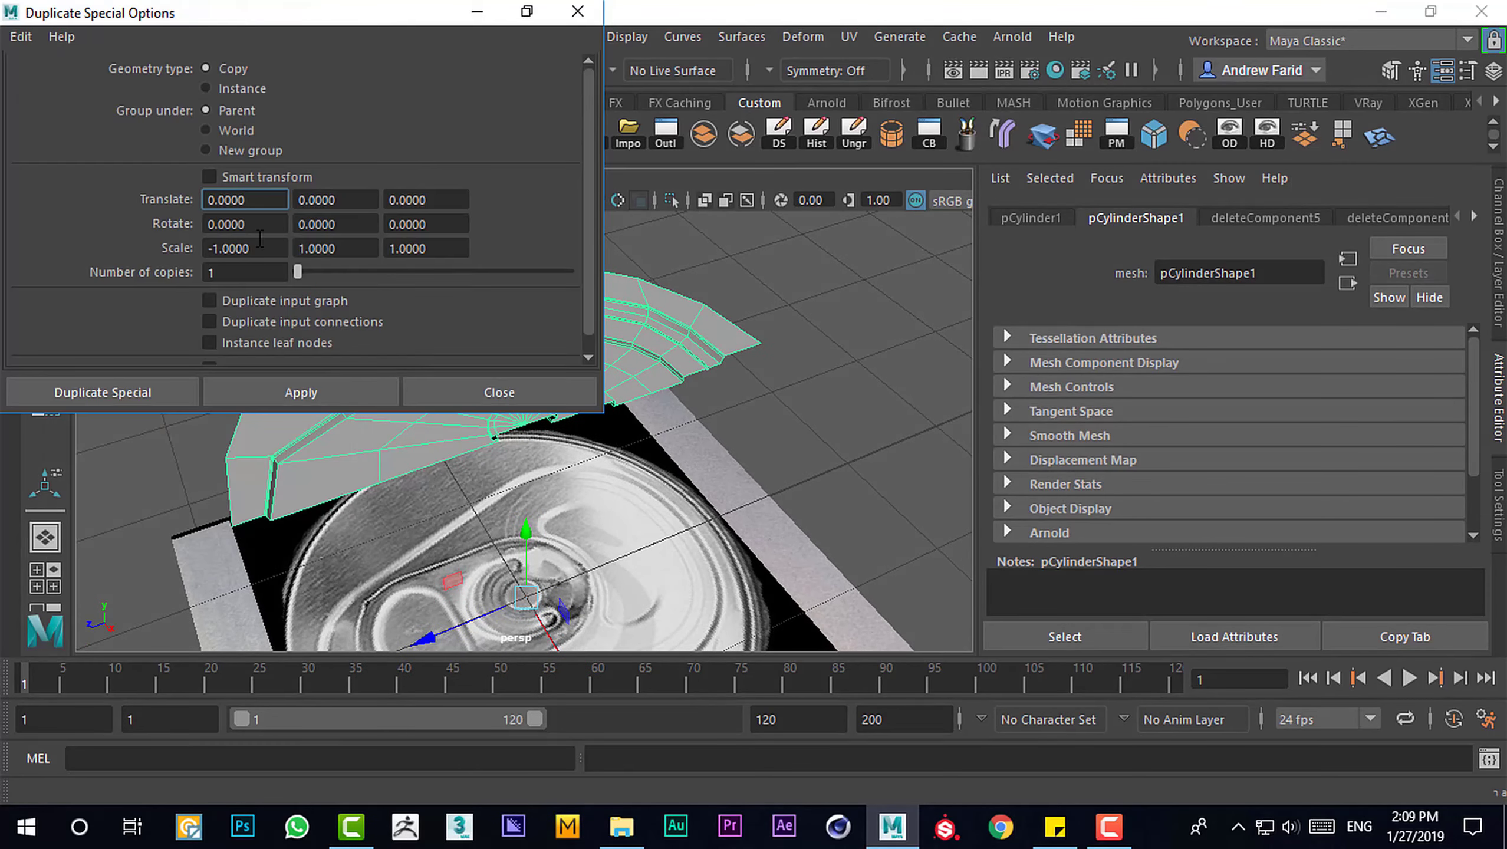
click(301, 393)
click(578, 11)
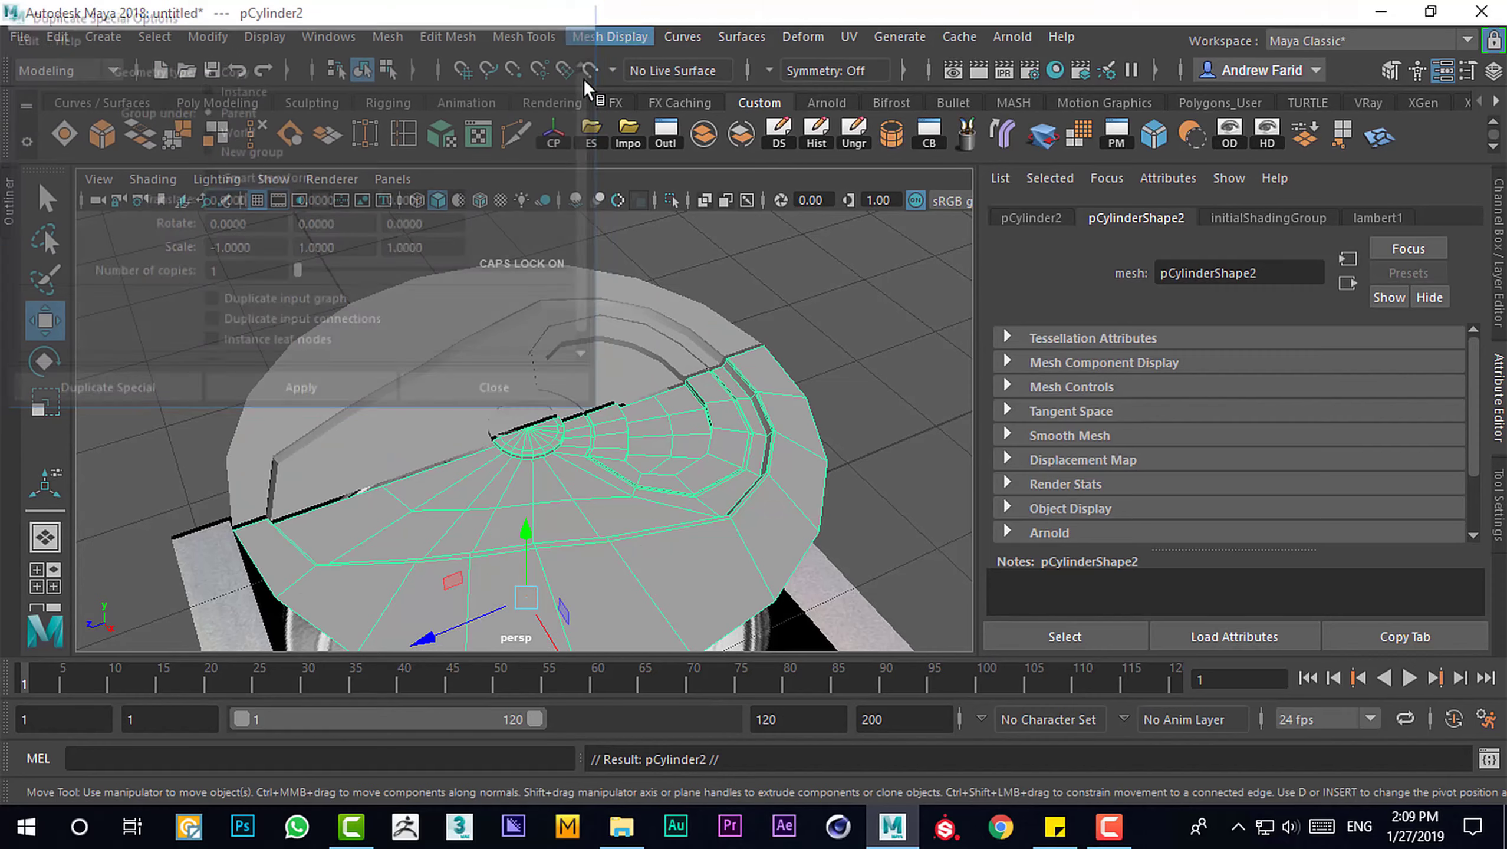
Align the mirrored half in the top view with X-Ray on, then combine both halves
key(t)
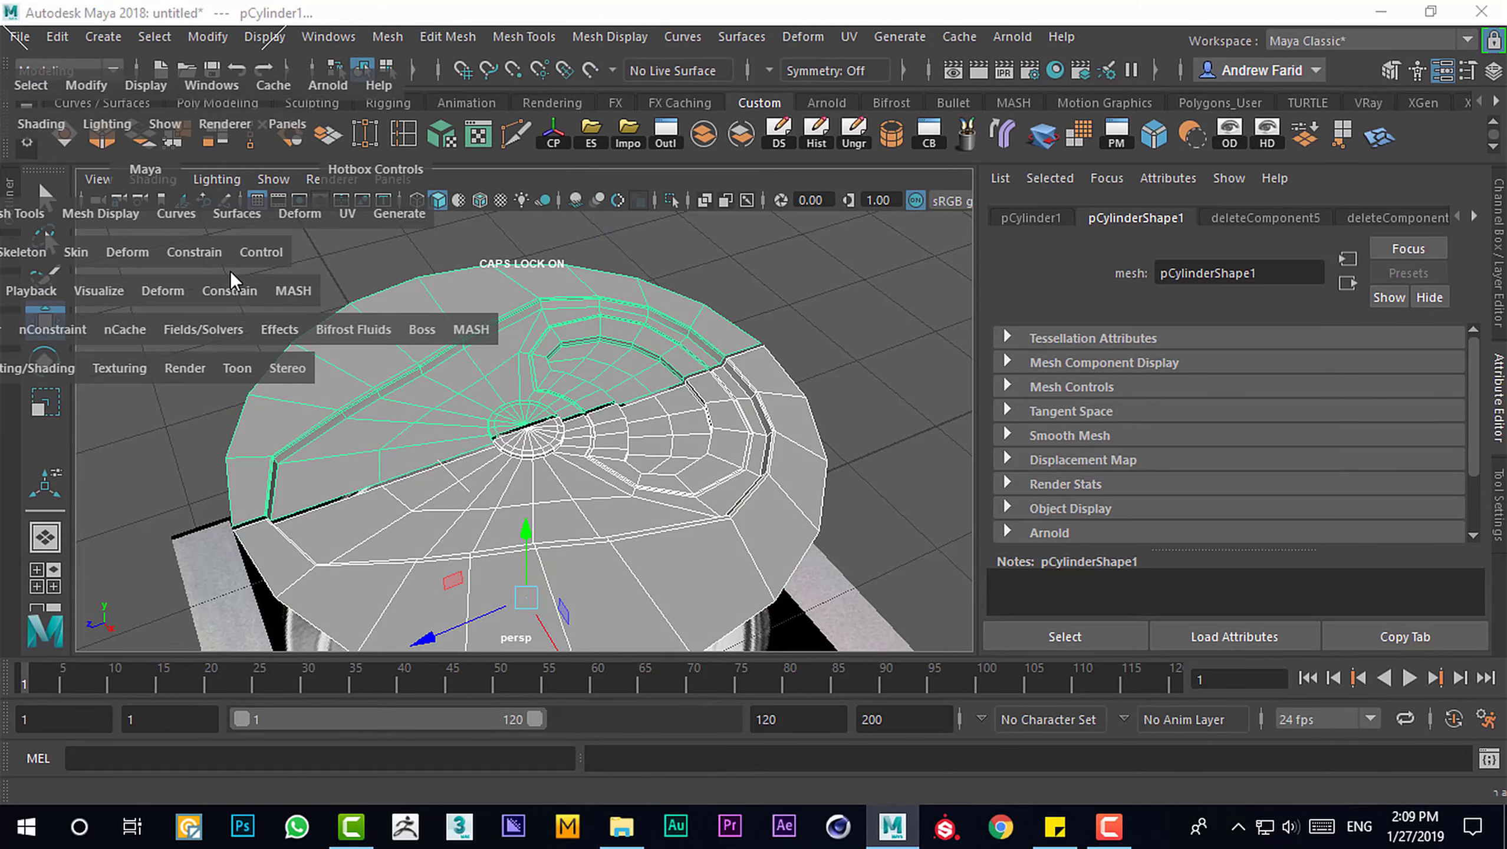
drag(566, 393, 566, 334)
key(w)
drag(672, 420, 672, 423)
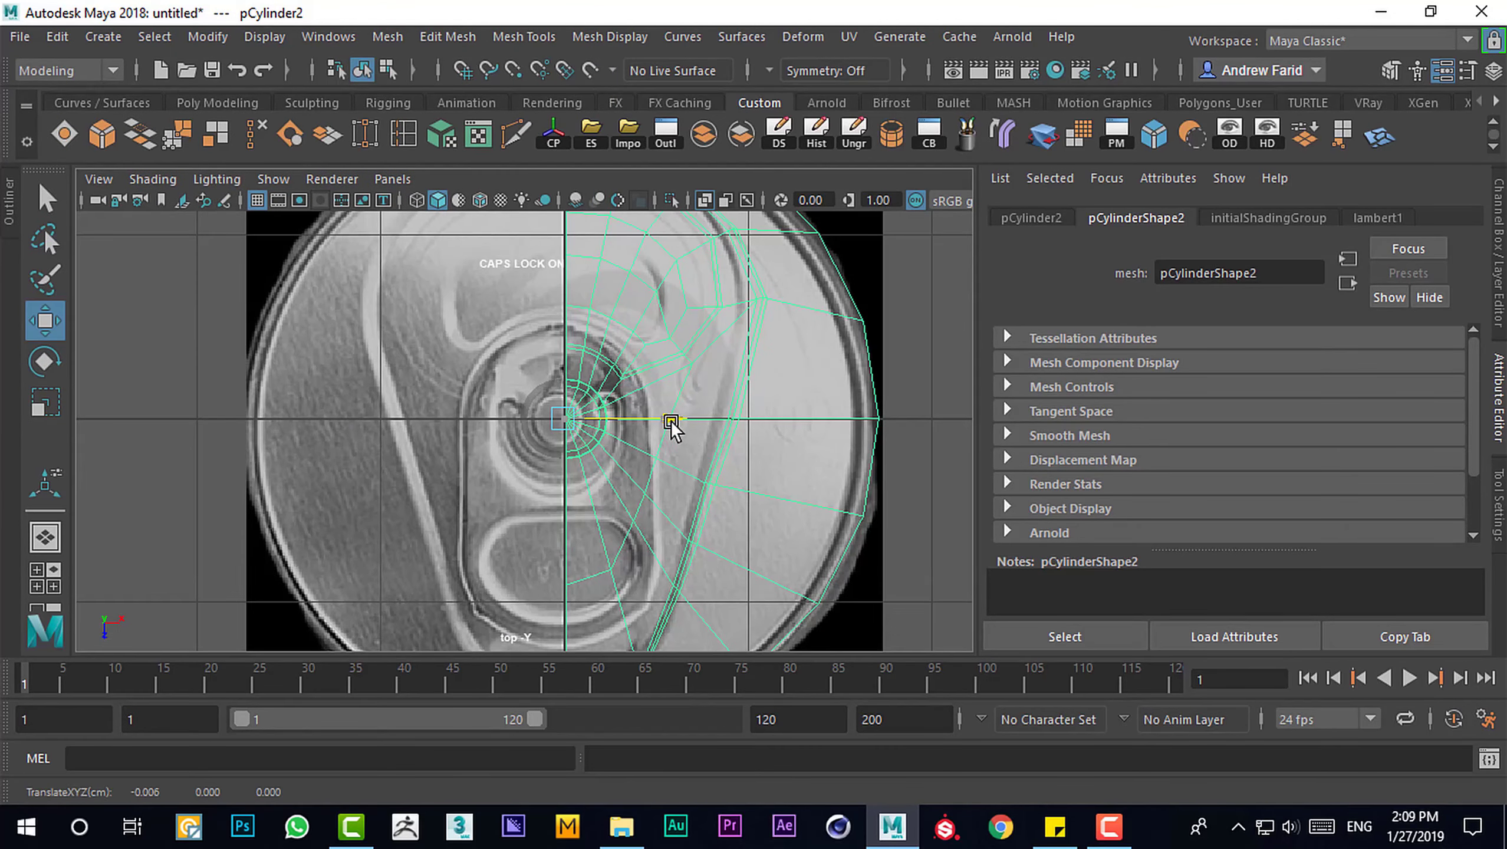
scroll(672, 424, up, 5)
click(707, 205)
click(417, 201)
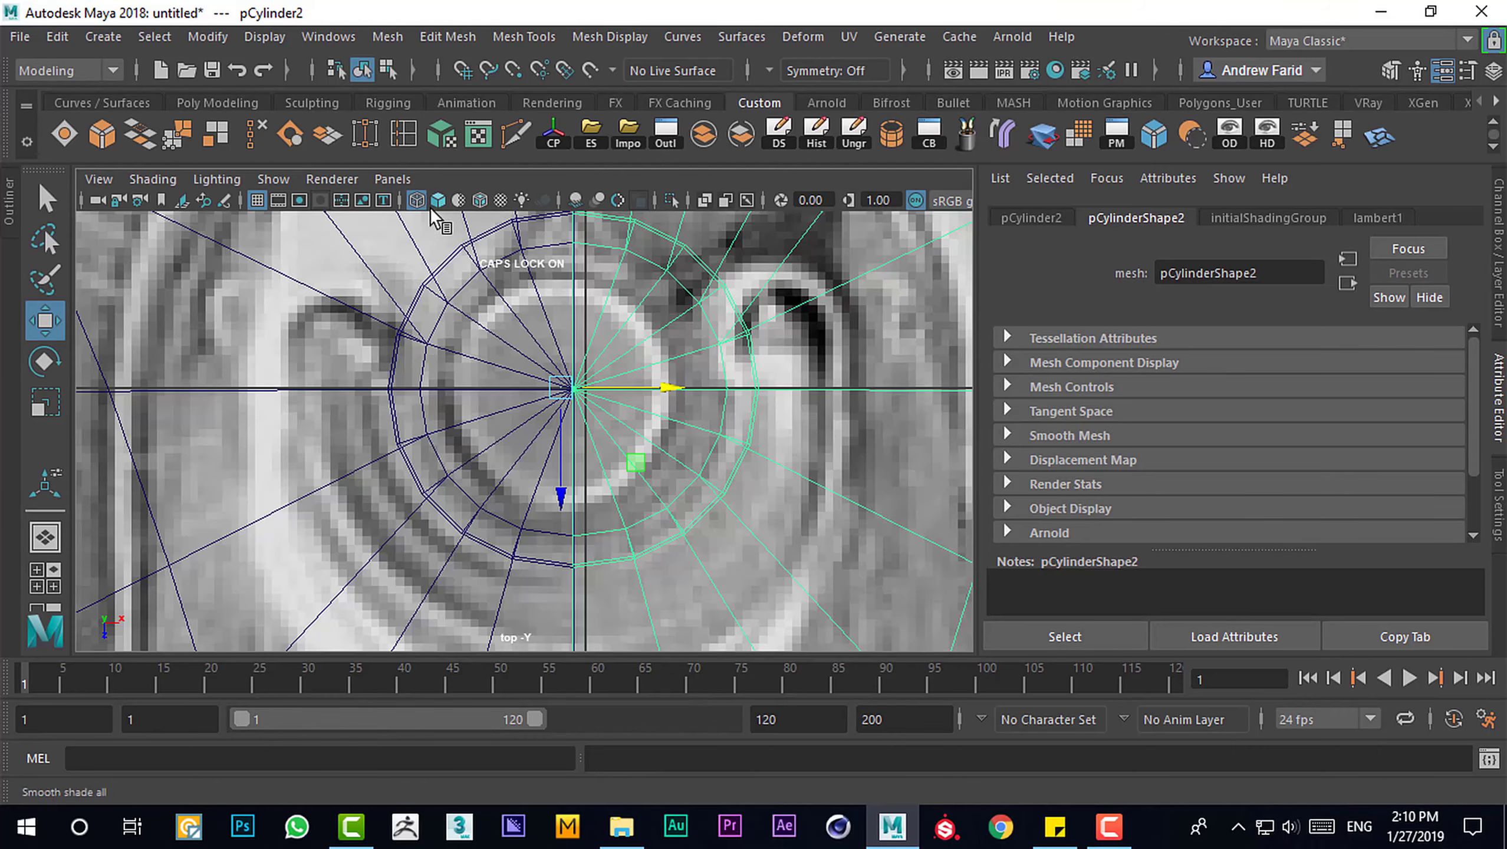
click(501, 203)
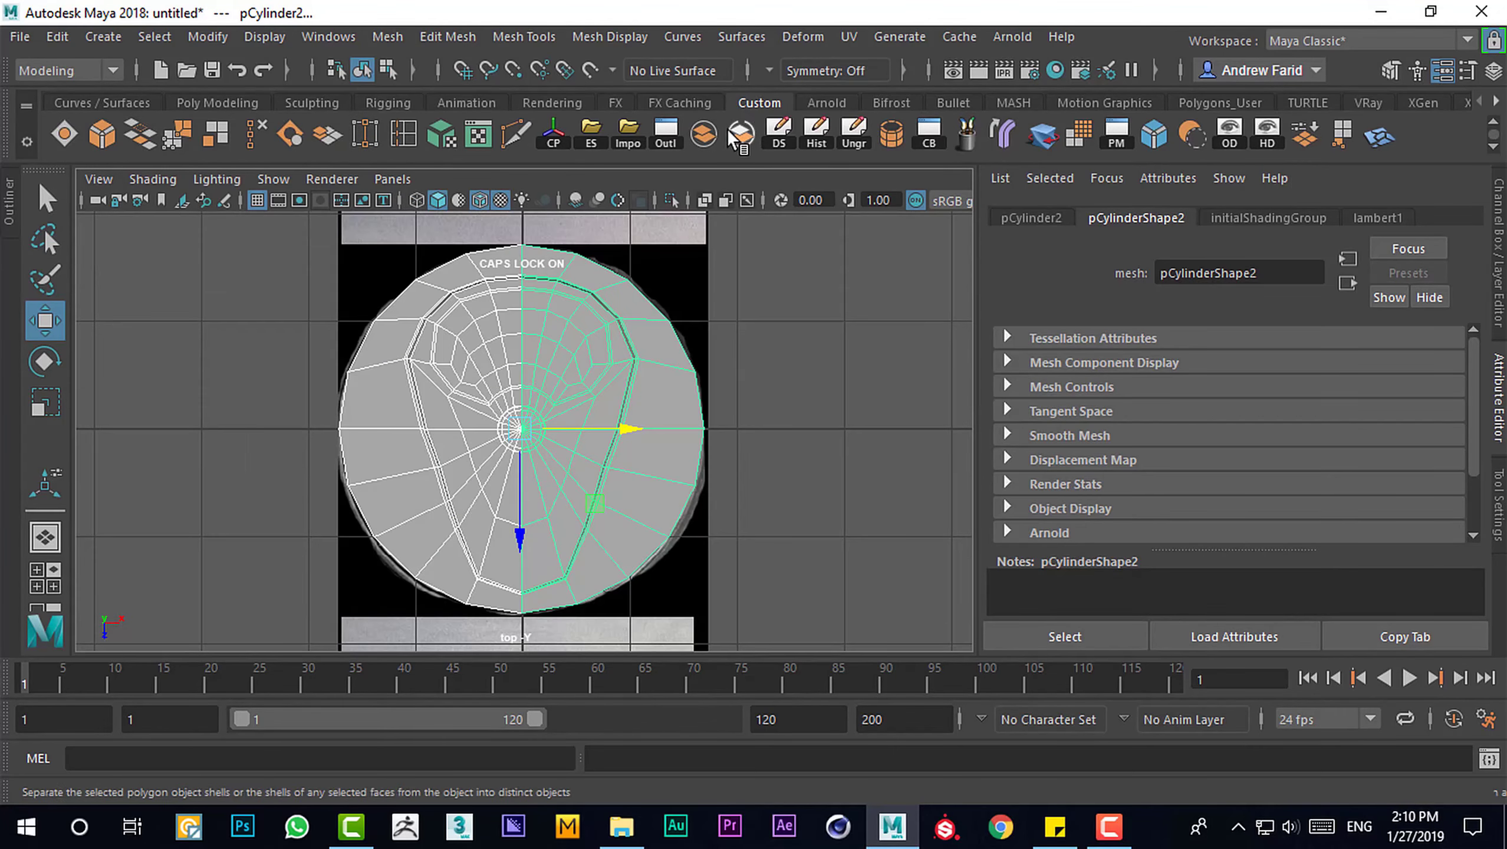
click(742, 135)
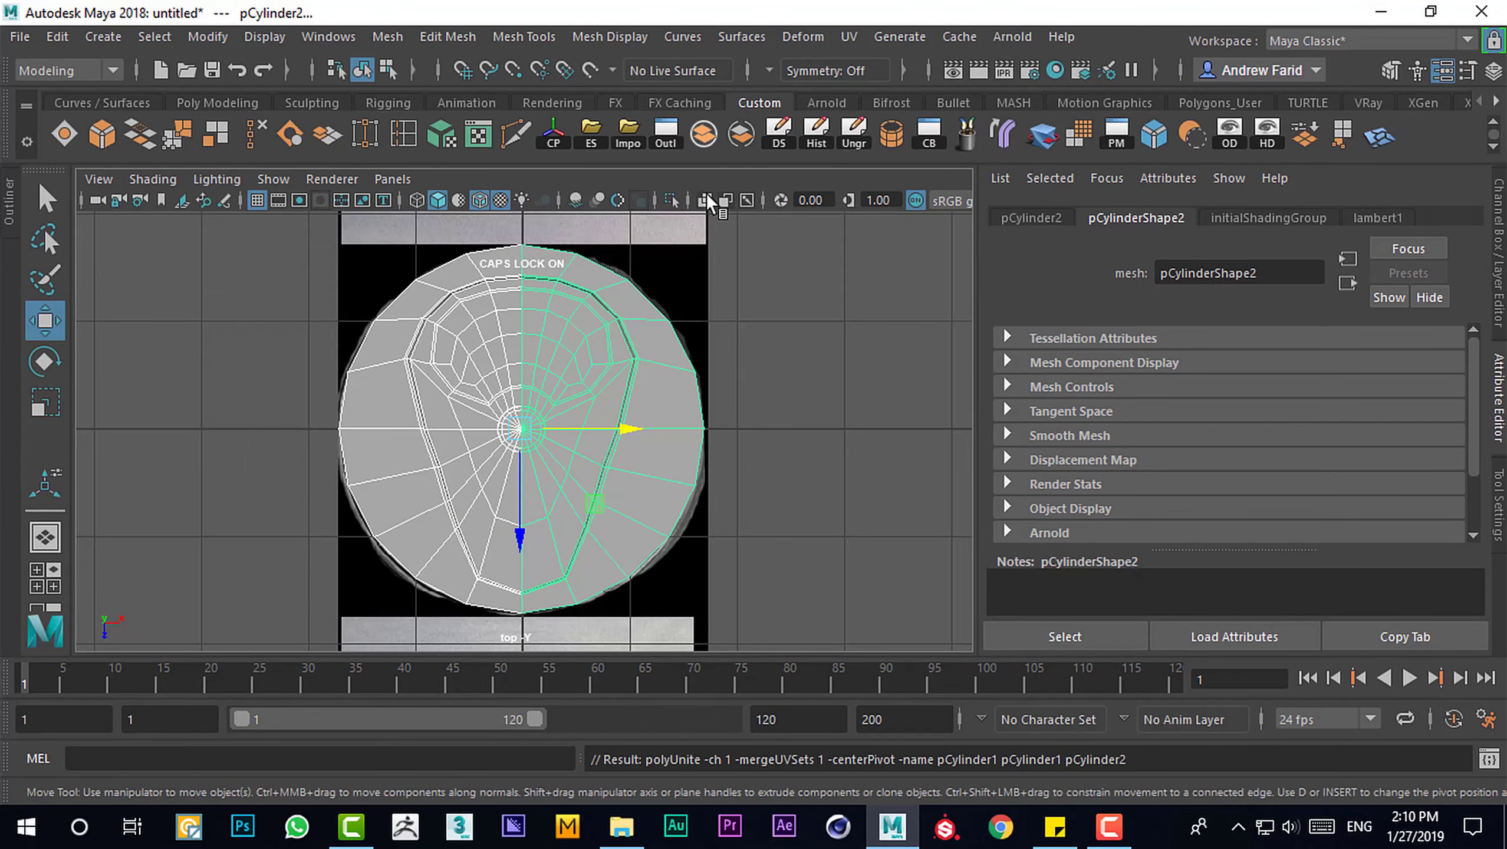
Select all the vertices along the lid's centre seam in the top view
key(F9)
scroll(523, 602, up, 5)
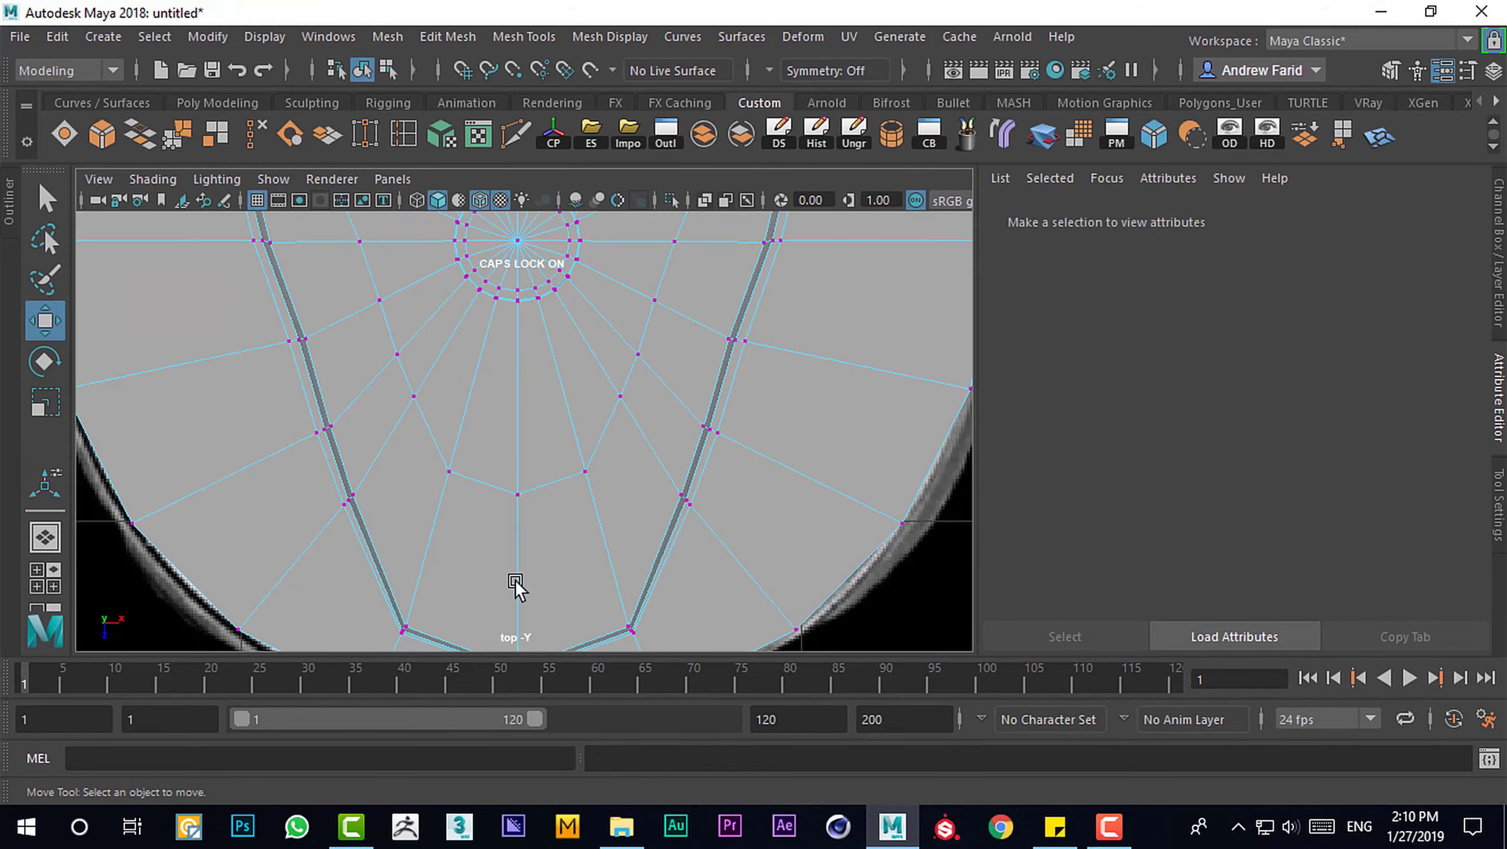
scroll(505, 331, down, 1)
scroll(475, 559, down, 3)
key(space)
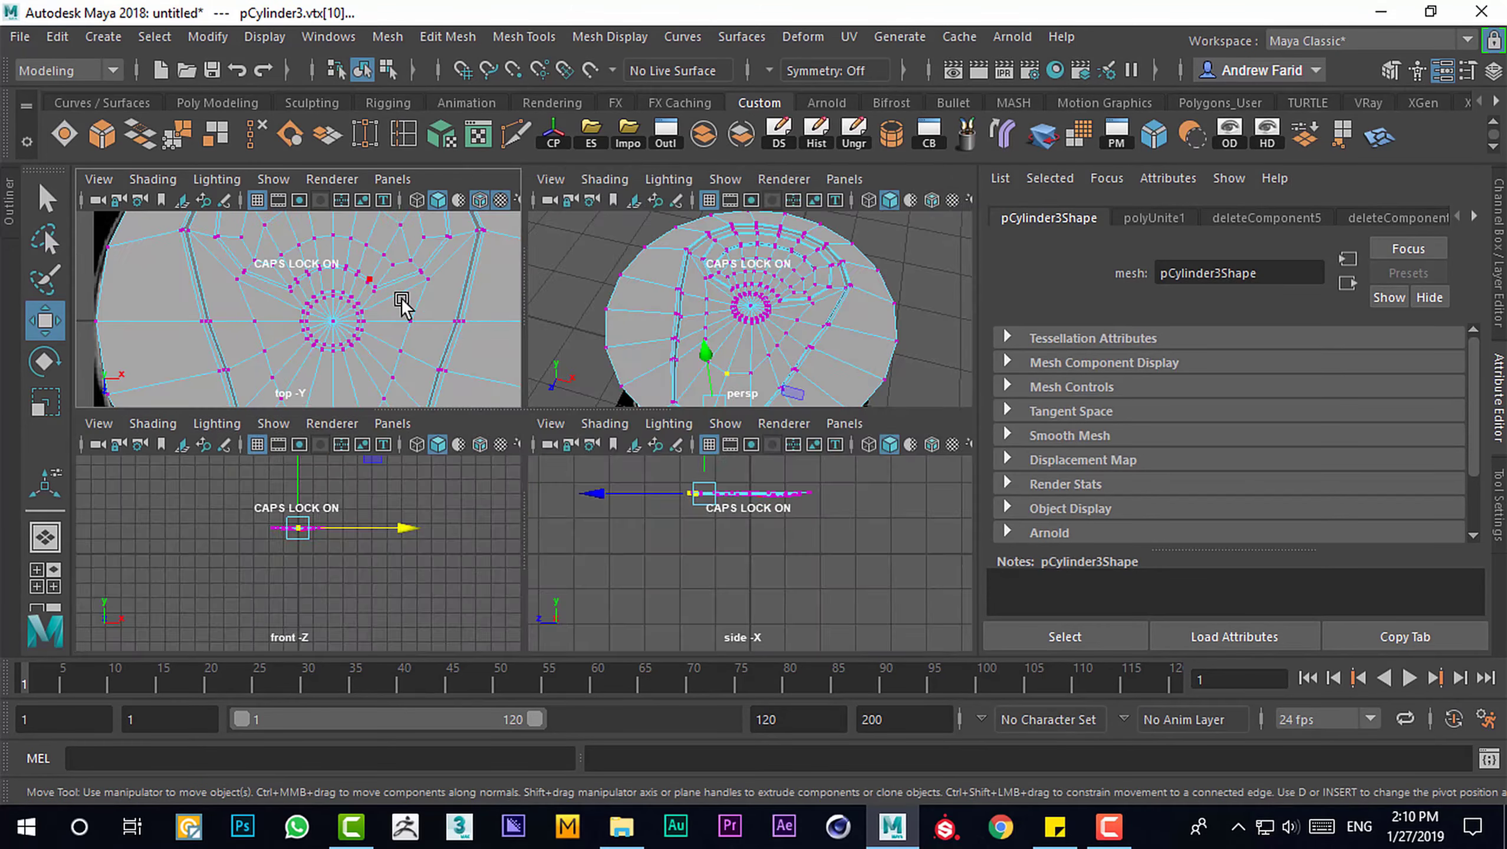
key(space)
scroll(657, 575, up, 5)
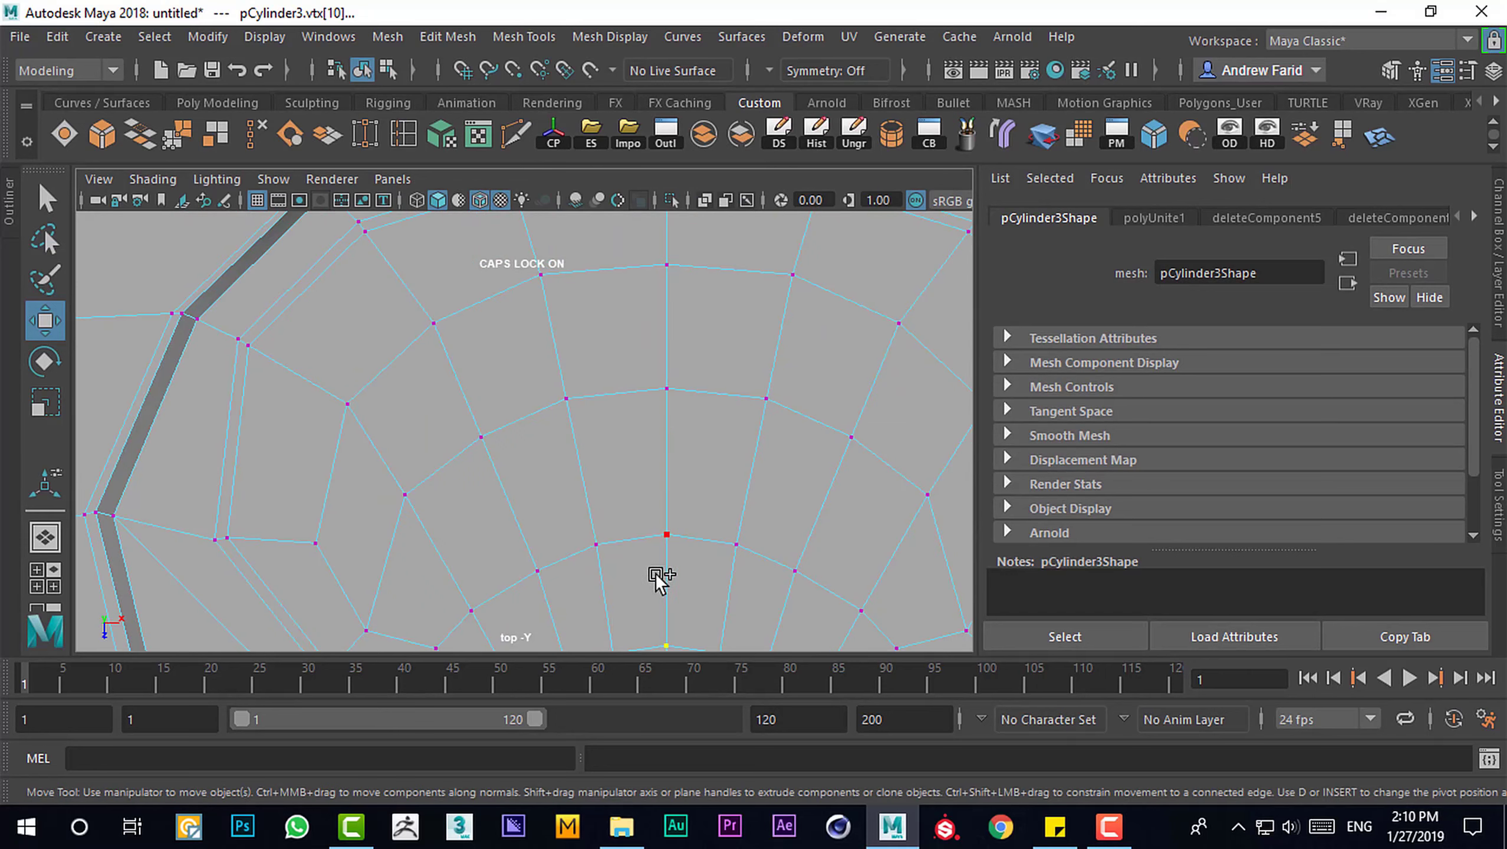
alt+middle_drag(693, 431, 696, 604)
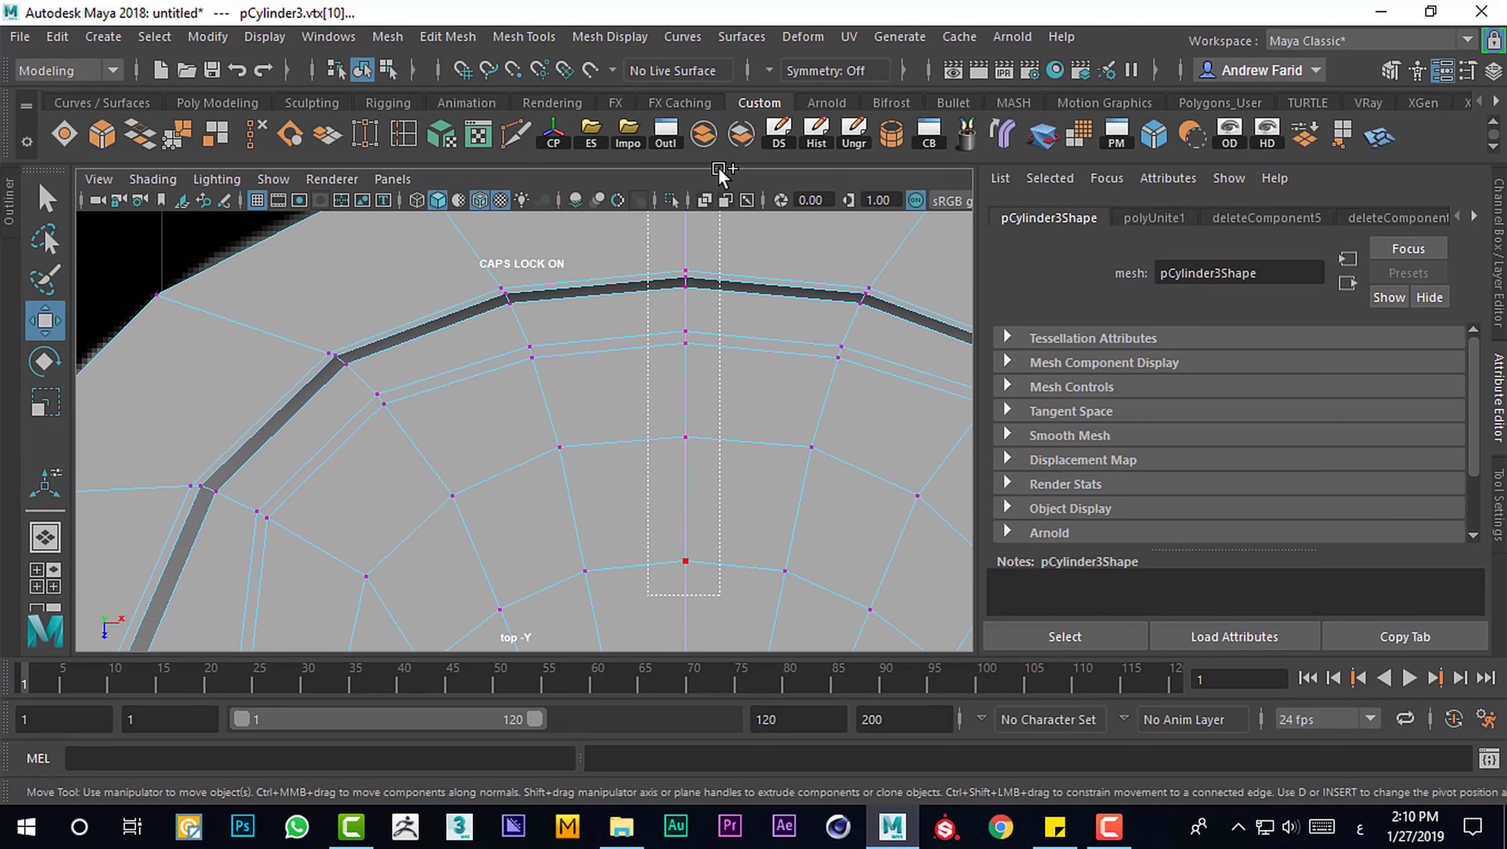
drag(648, 594, 719, 174)
alt+middle_drag(731, 394, 680, 551)
drag(693, 357, 693, 358)
Merge the seam vertices at a 0.01 threshold, then select a leftover vertex
scroll(684, 416, down, 8)
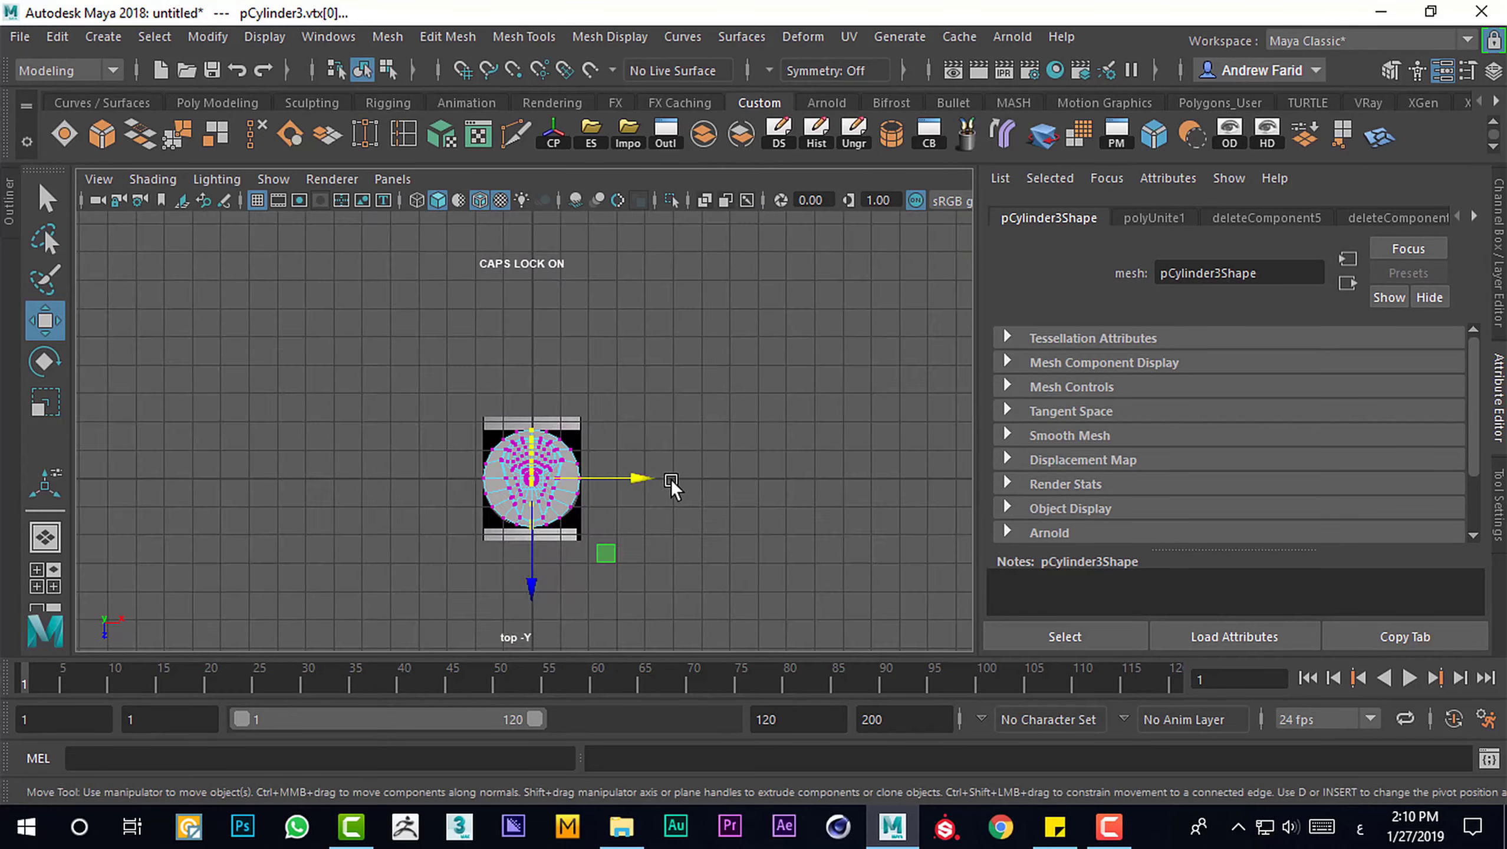
scroll(654, 506, up, 4)
key(r)
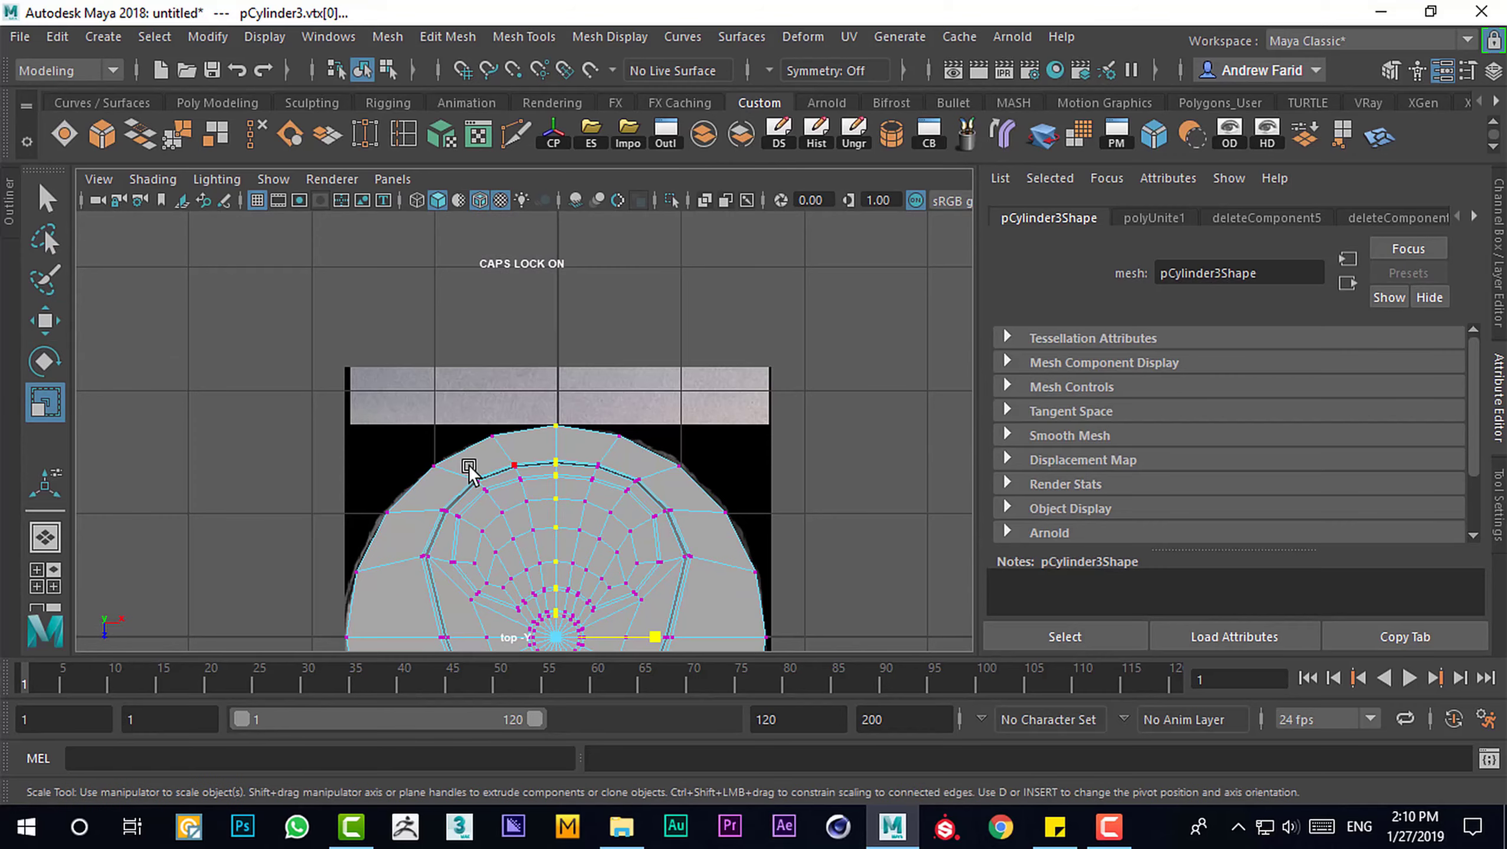
alt+middle_drag(469, 467, 501, 338)
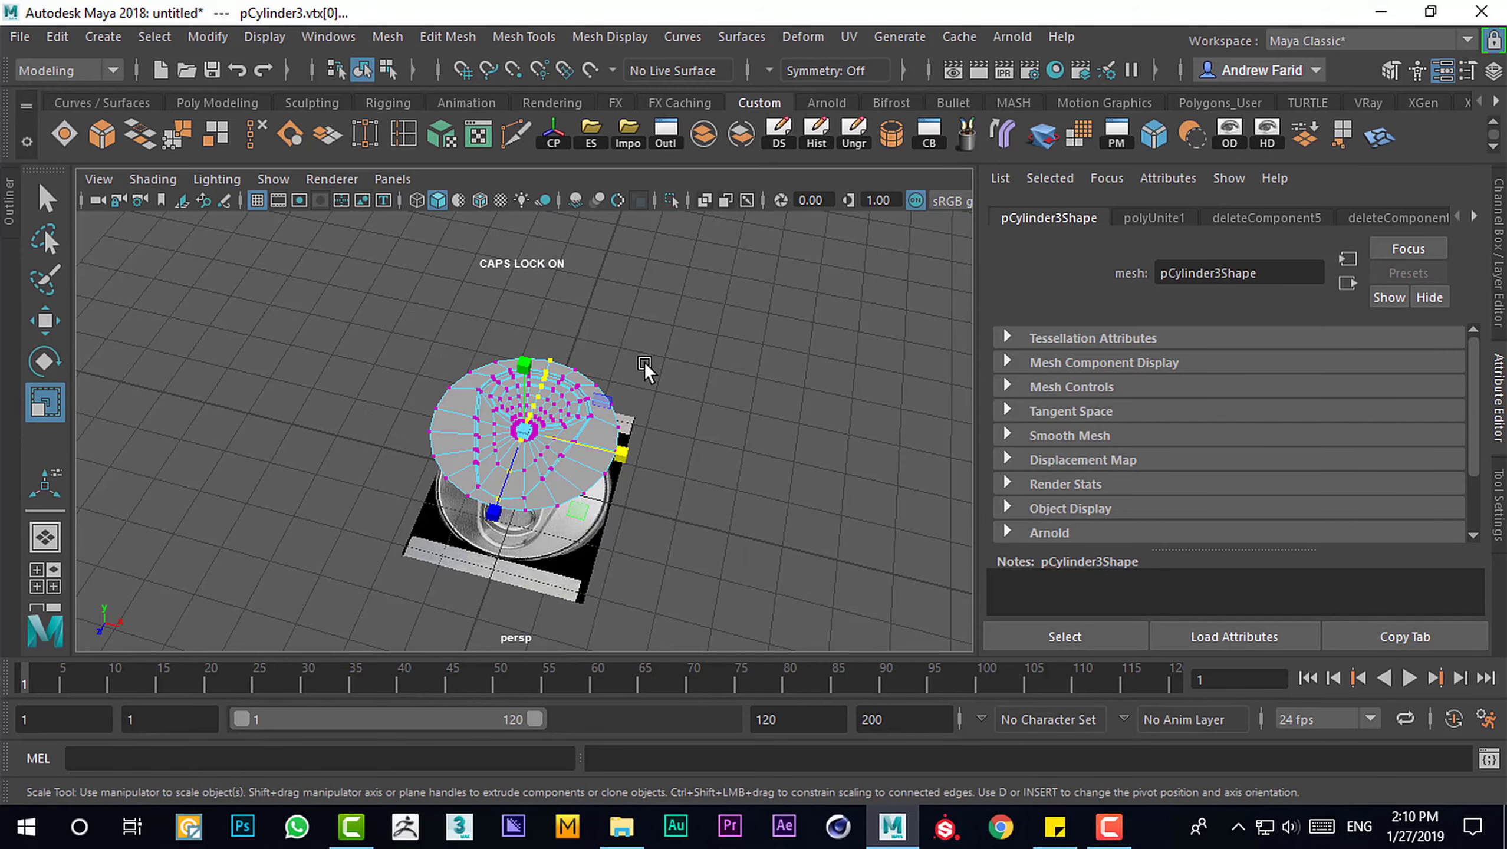
click(178, 135)
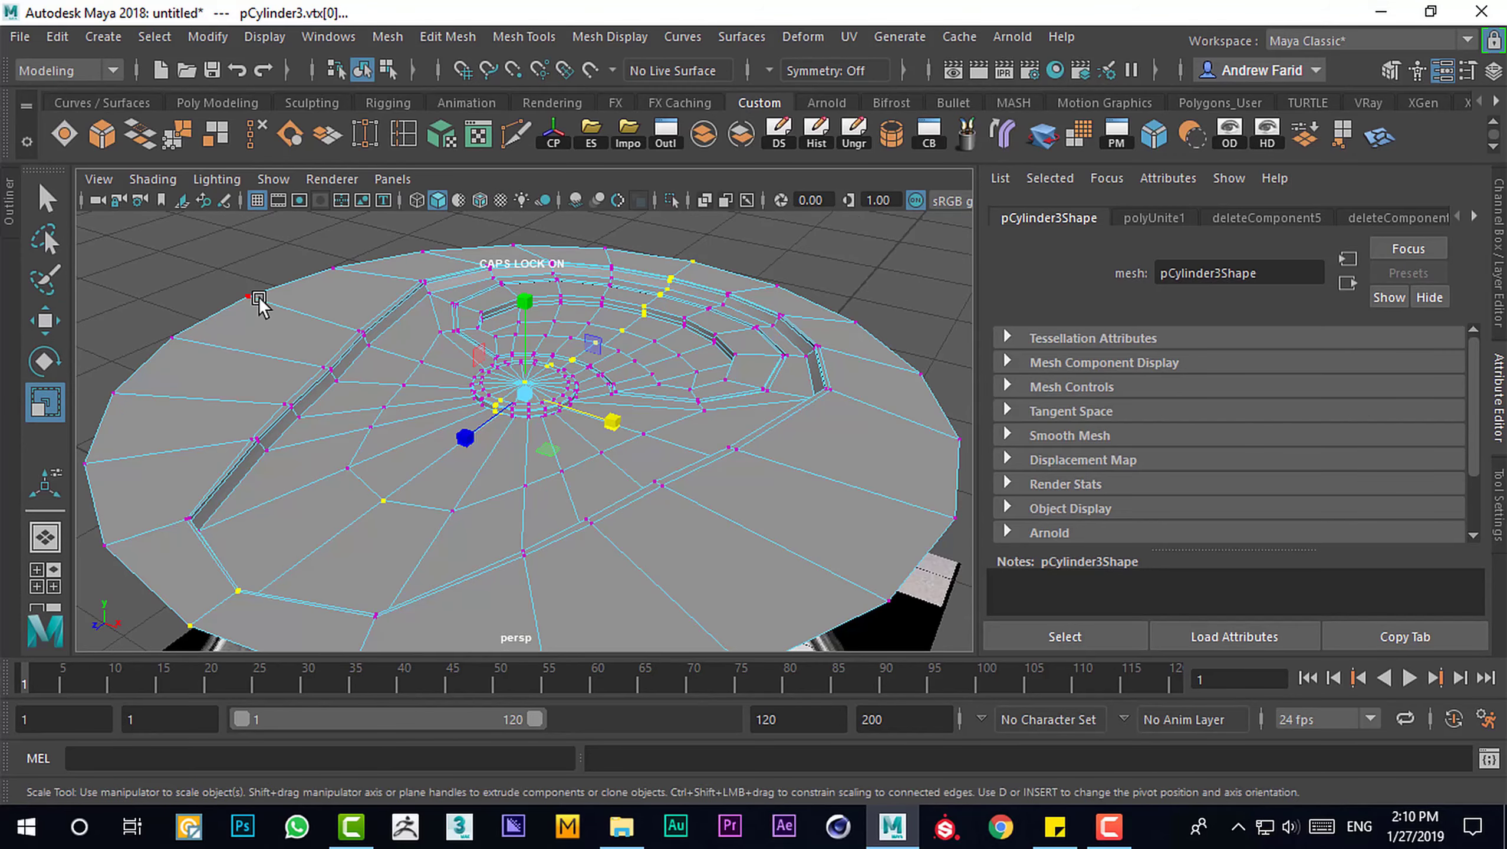
click(427, 478)
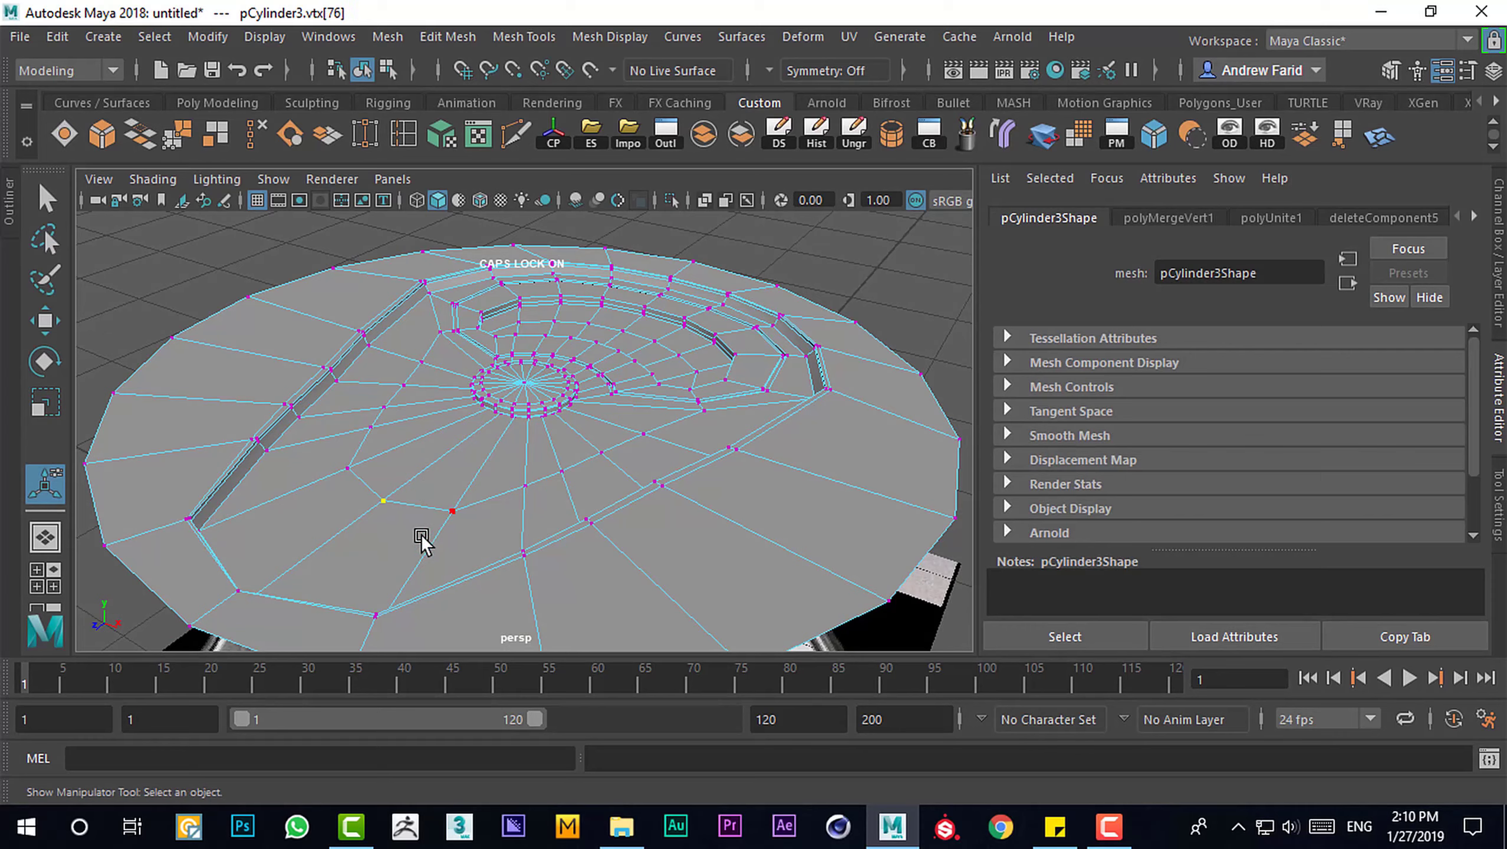
Nudge the stray seam vertex into place and insert an edge loop around the pull-tab ring
key(w)
drag(430, 510, 429, 513)
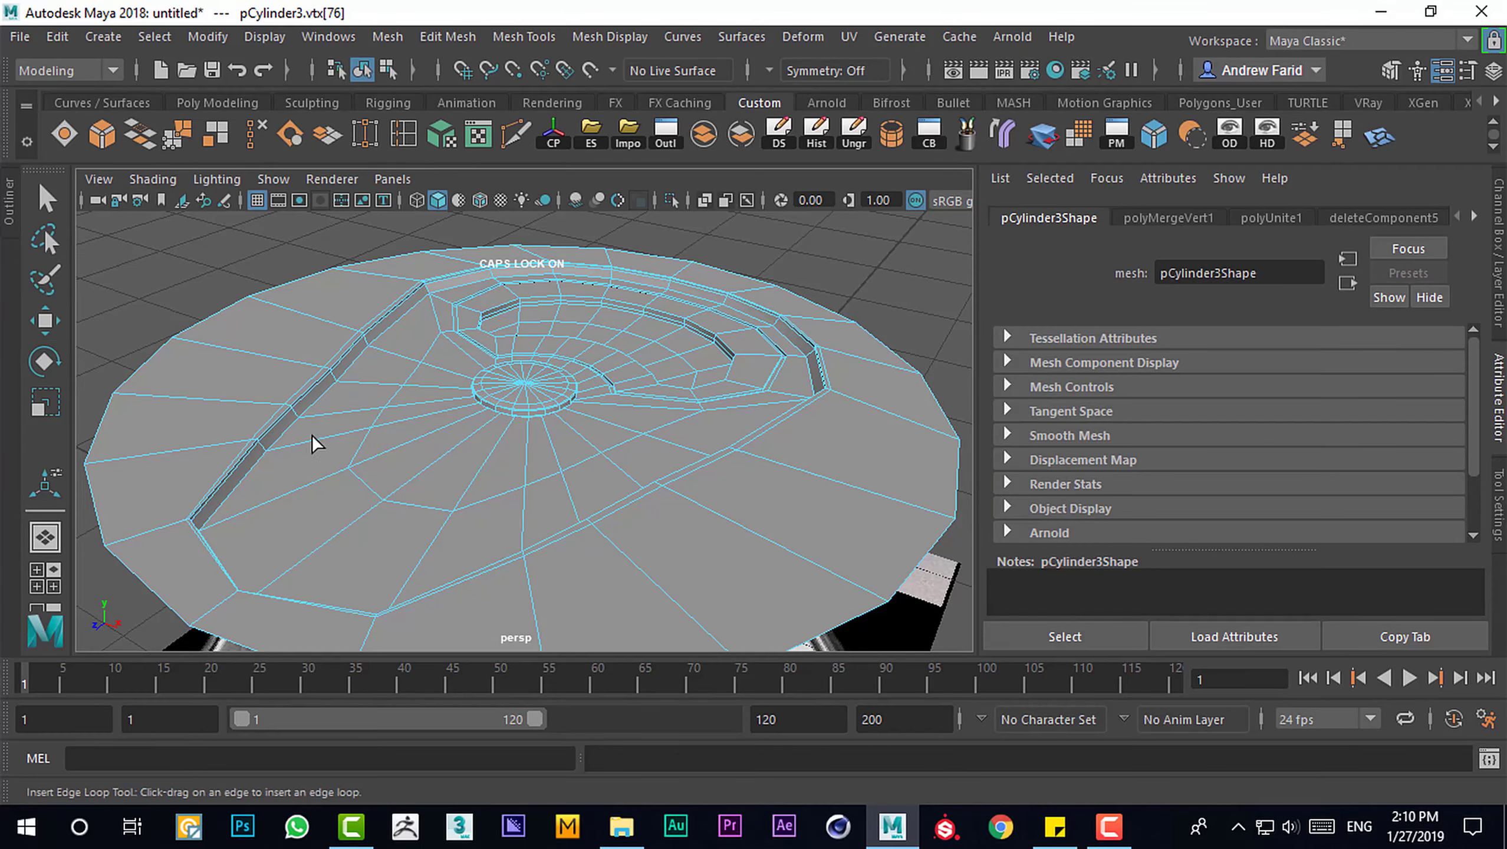
drag(253, 507, 242, 502)
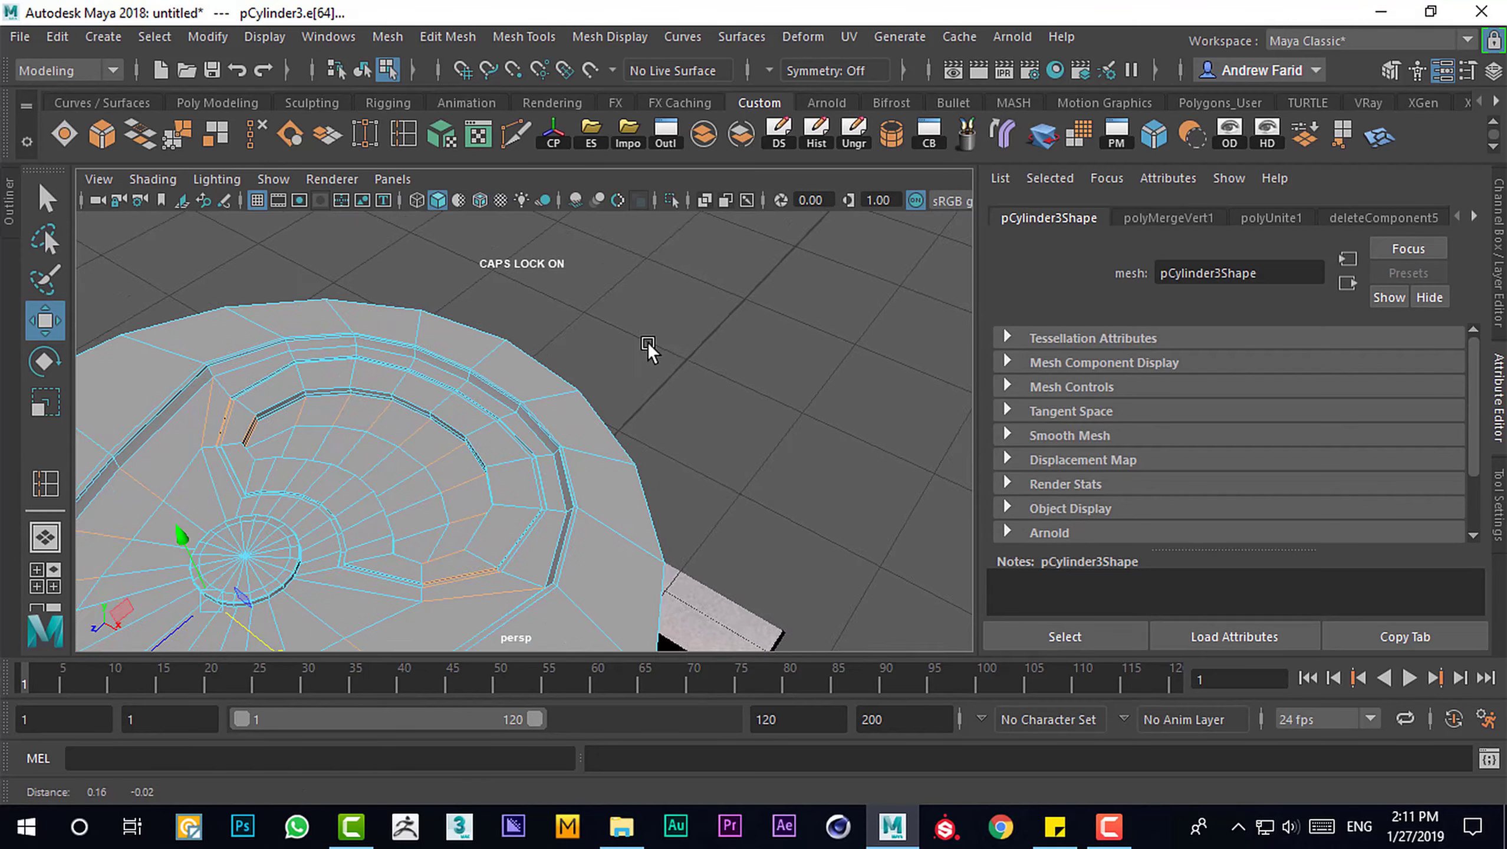
right_drag(437, 206, 446, 250)
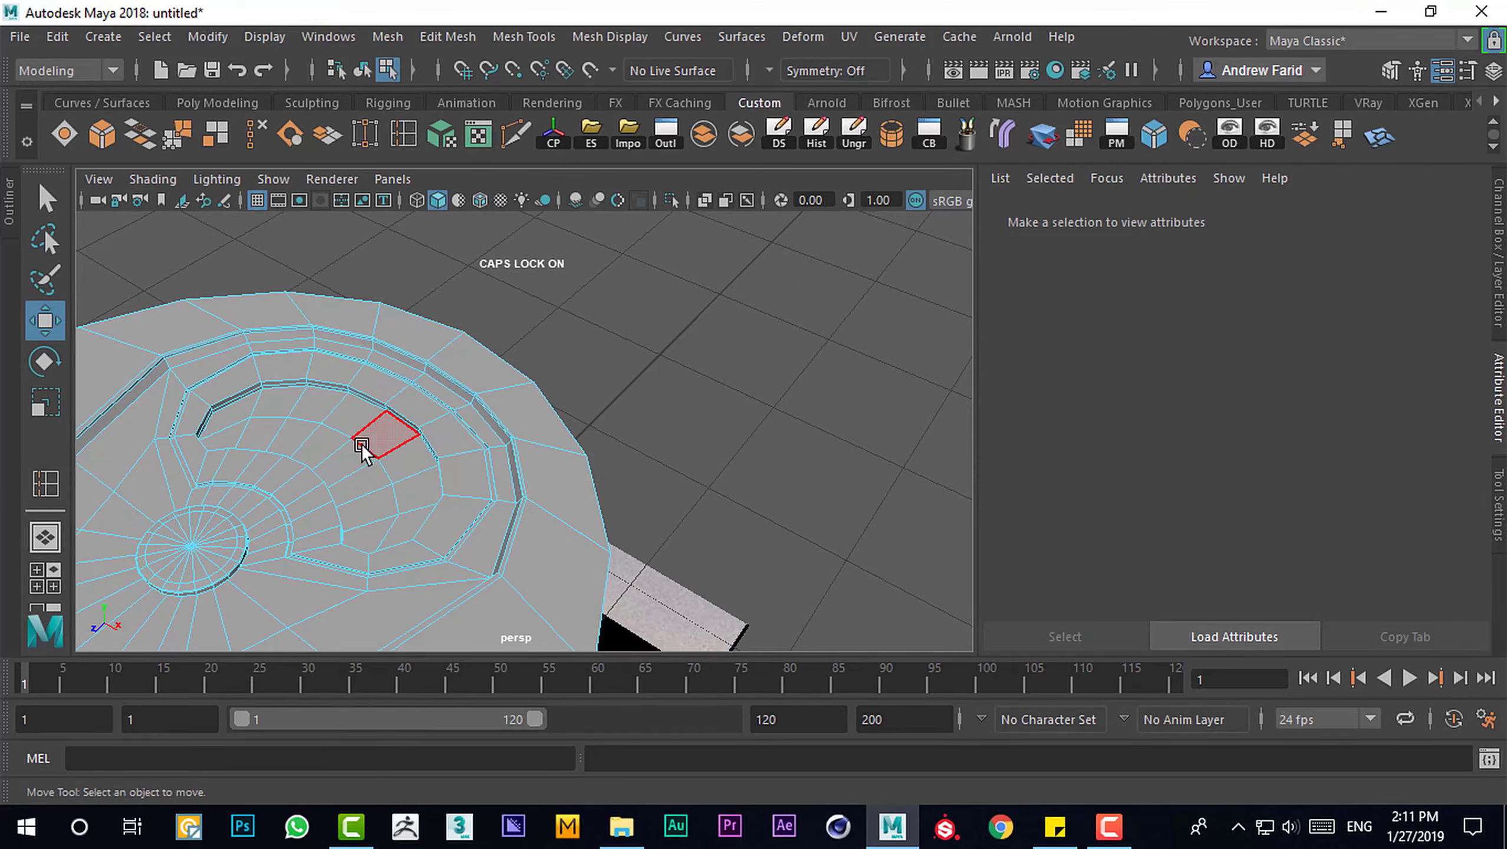
Extrude the tab-opening faces with Local Translate Z -0.016 and scale 0.933
click(372, 518)
key(ctrl+e)
key(space)
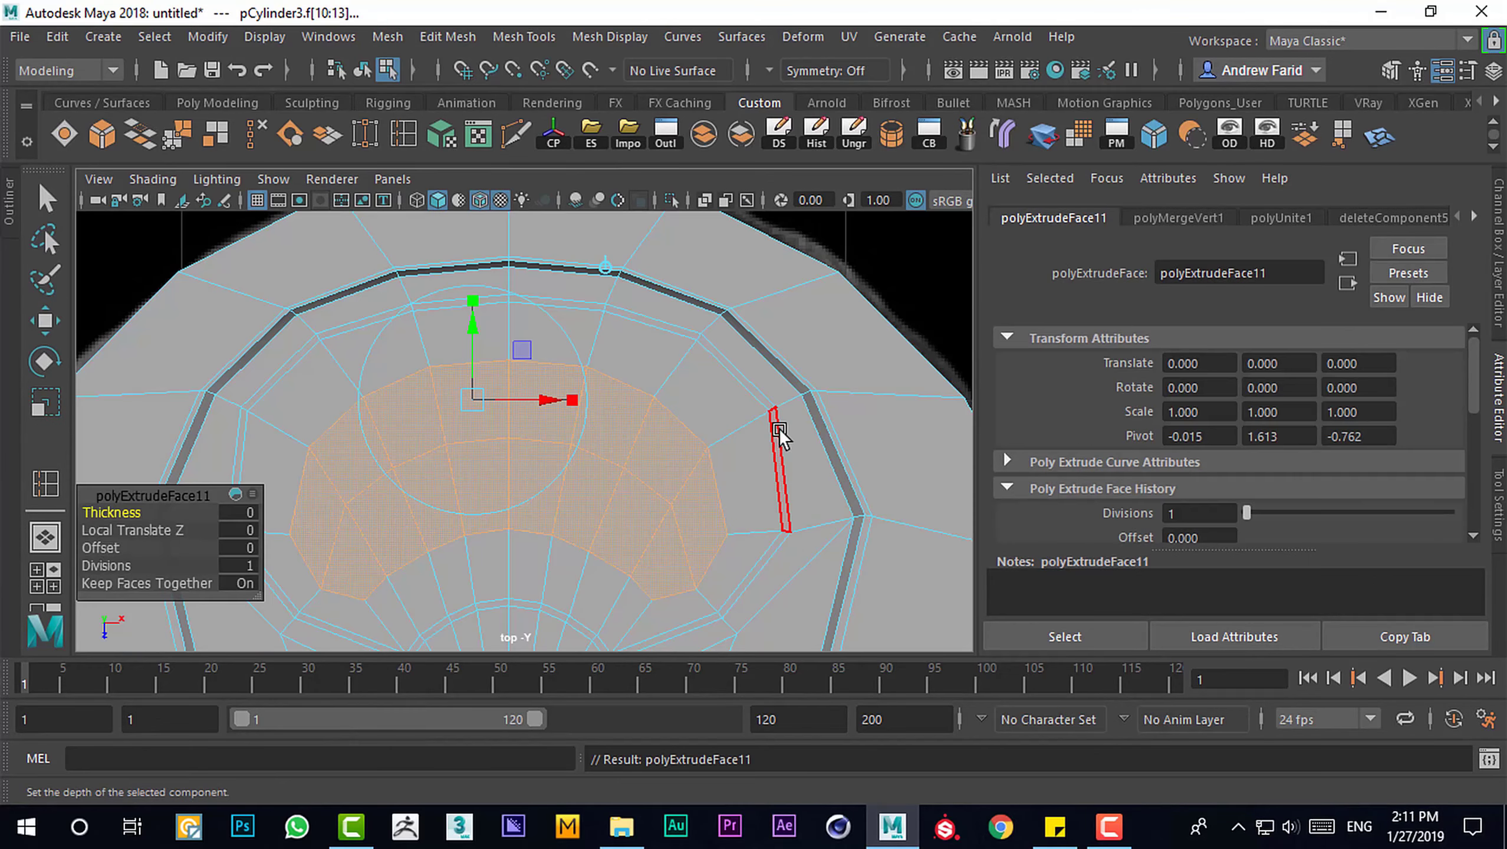
key(space)
key(space)
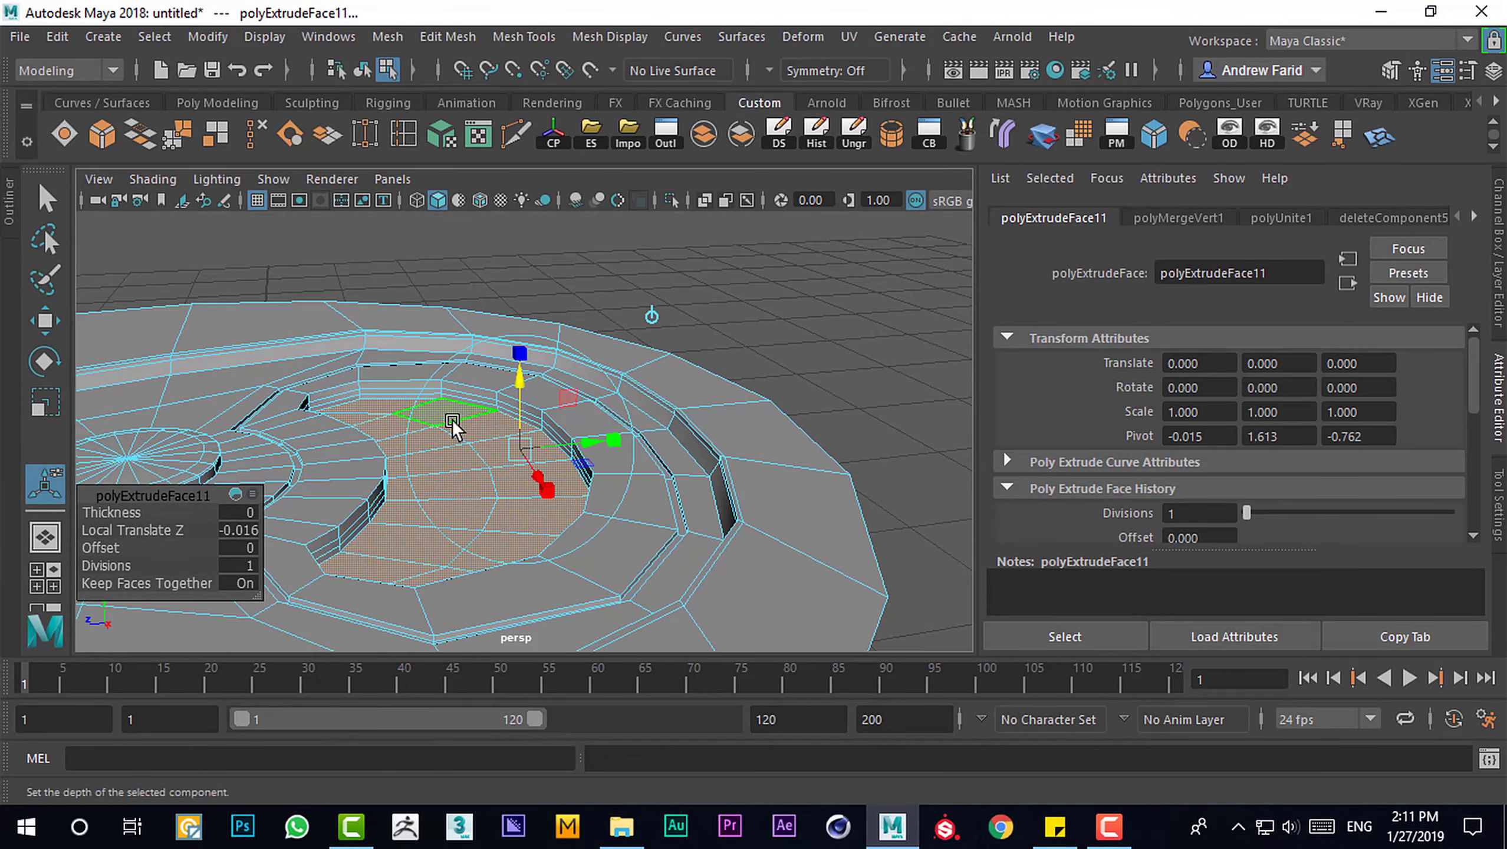
alt+drag(527, 447, 511, 443)
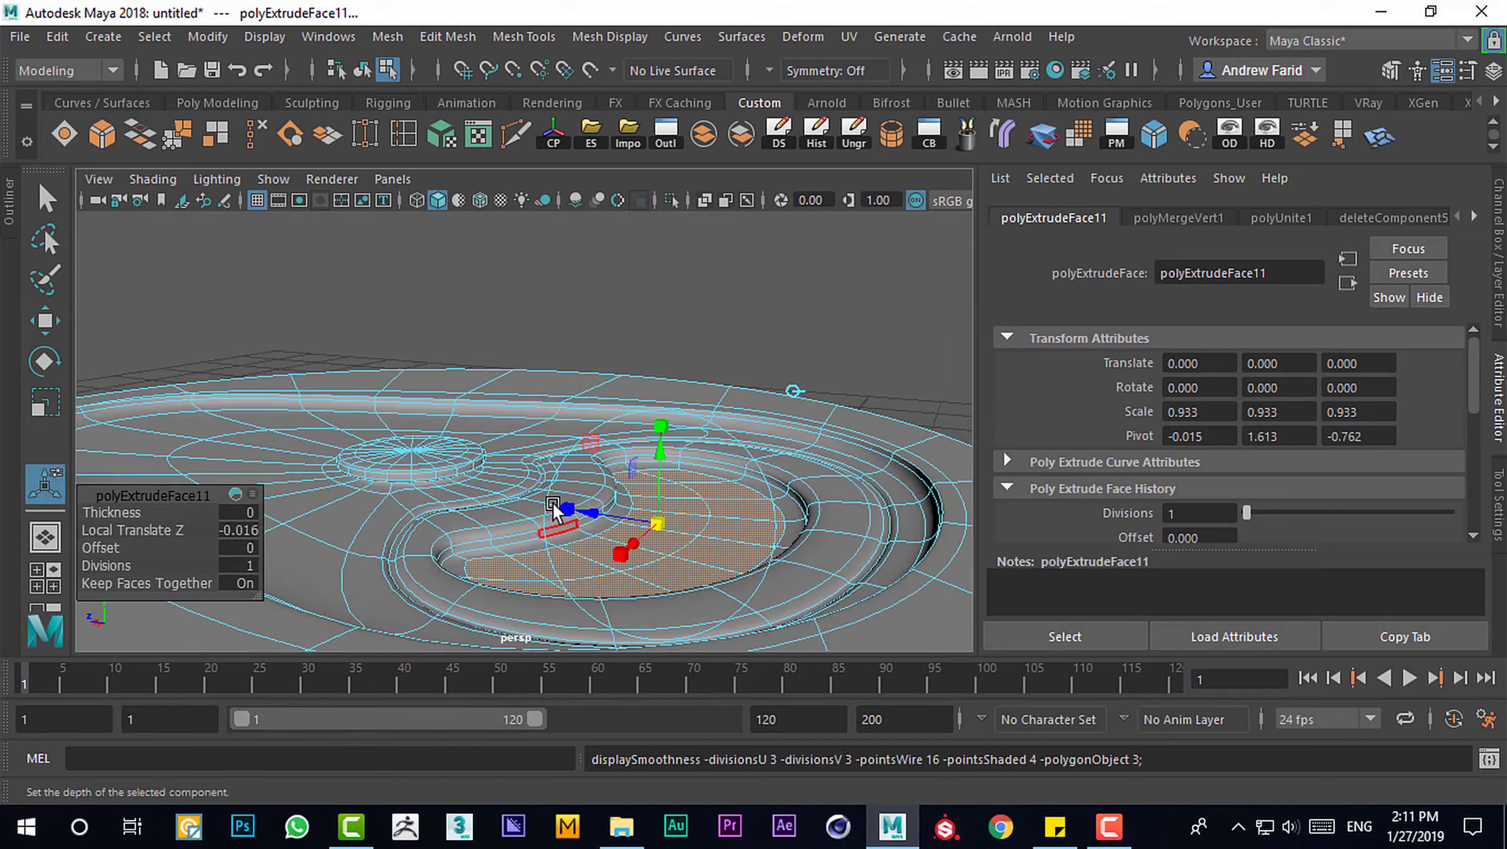
click(517, 437)
scroll(538, 337, up, 5)
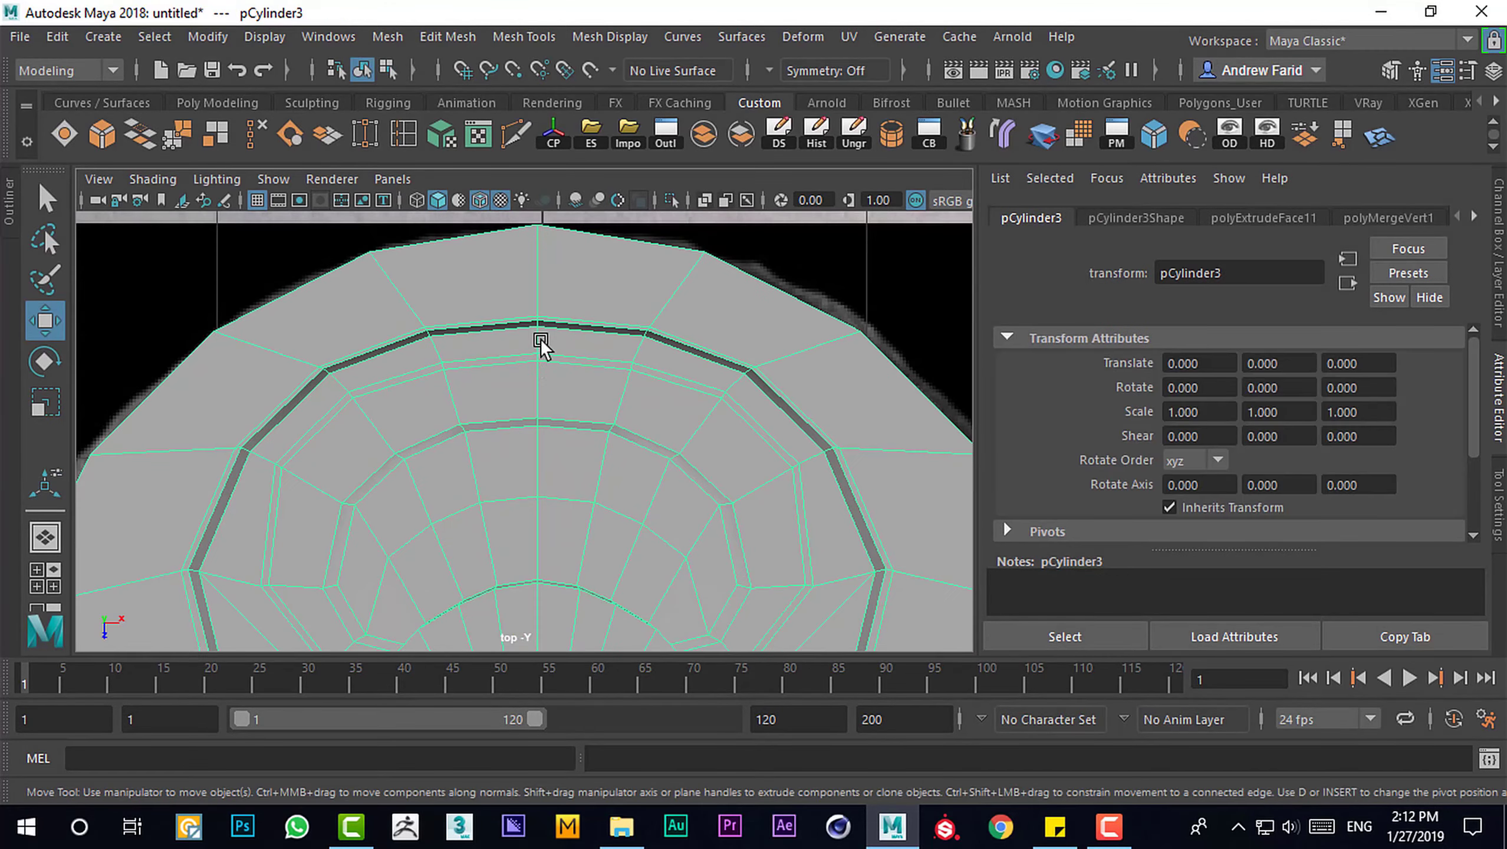
Move the inner-ring vertex pairs around the tab slot to tidy the recess
right_drag(538, 309, 506, 285)
key(w)
drag(527, 340, 538, 380)
drag(431, 348, 437, 404)
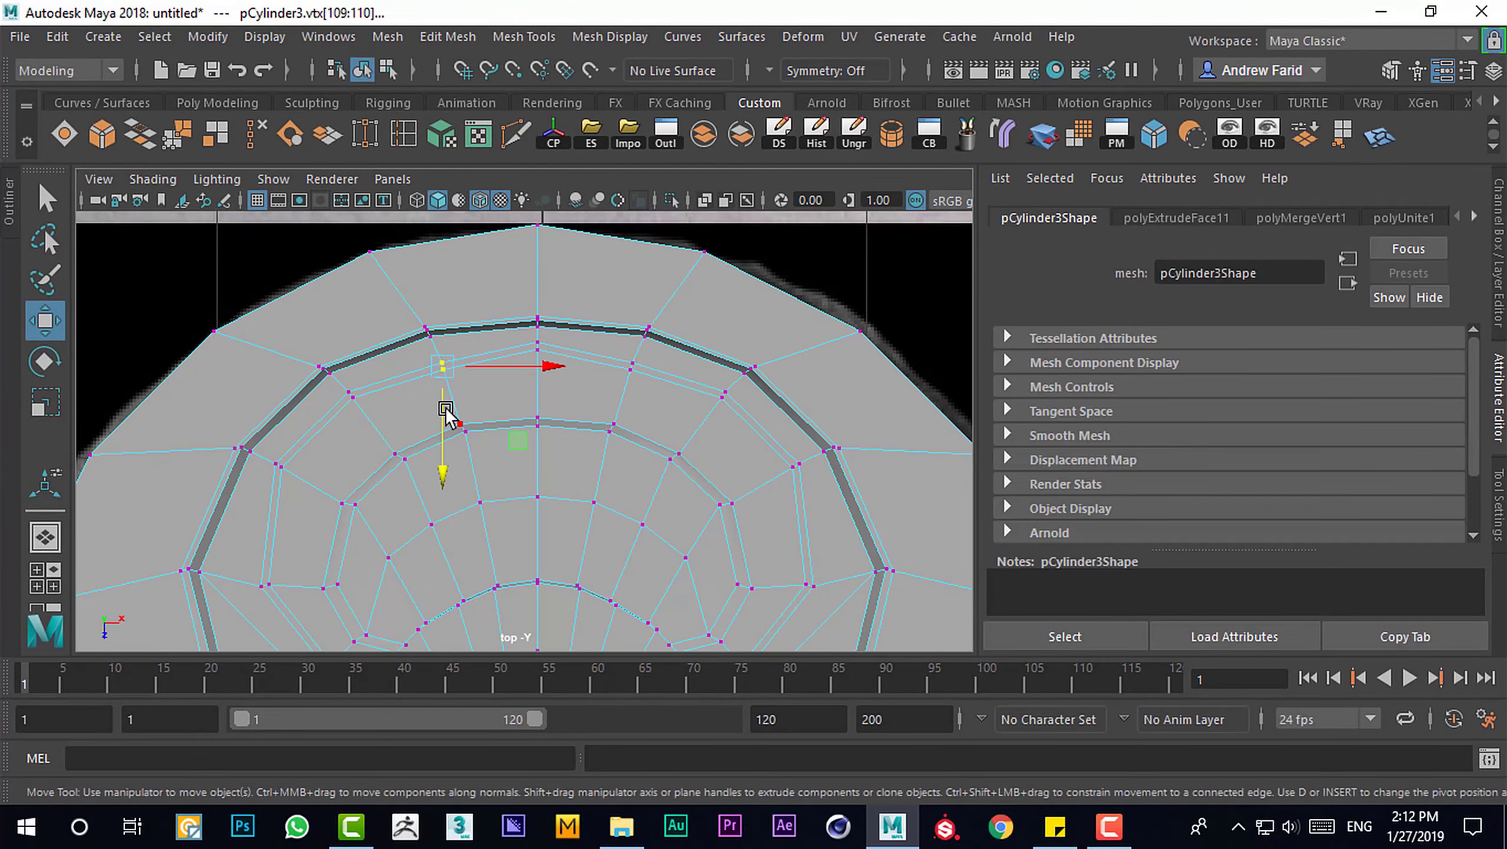
mouse_move(621, 348)
mouse_down()
mouse_move(633, 408)
mouse_move(512, 334)
mouse_move(522, 354)
mouse_up()
scroll(632, 471, down, 3)
click(601, 443)
click(521, 357)
scroll(204, 514, up, 3)
Target Weld a stray vertex near the tab opening onto its neighbour
click(481, 513)
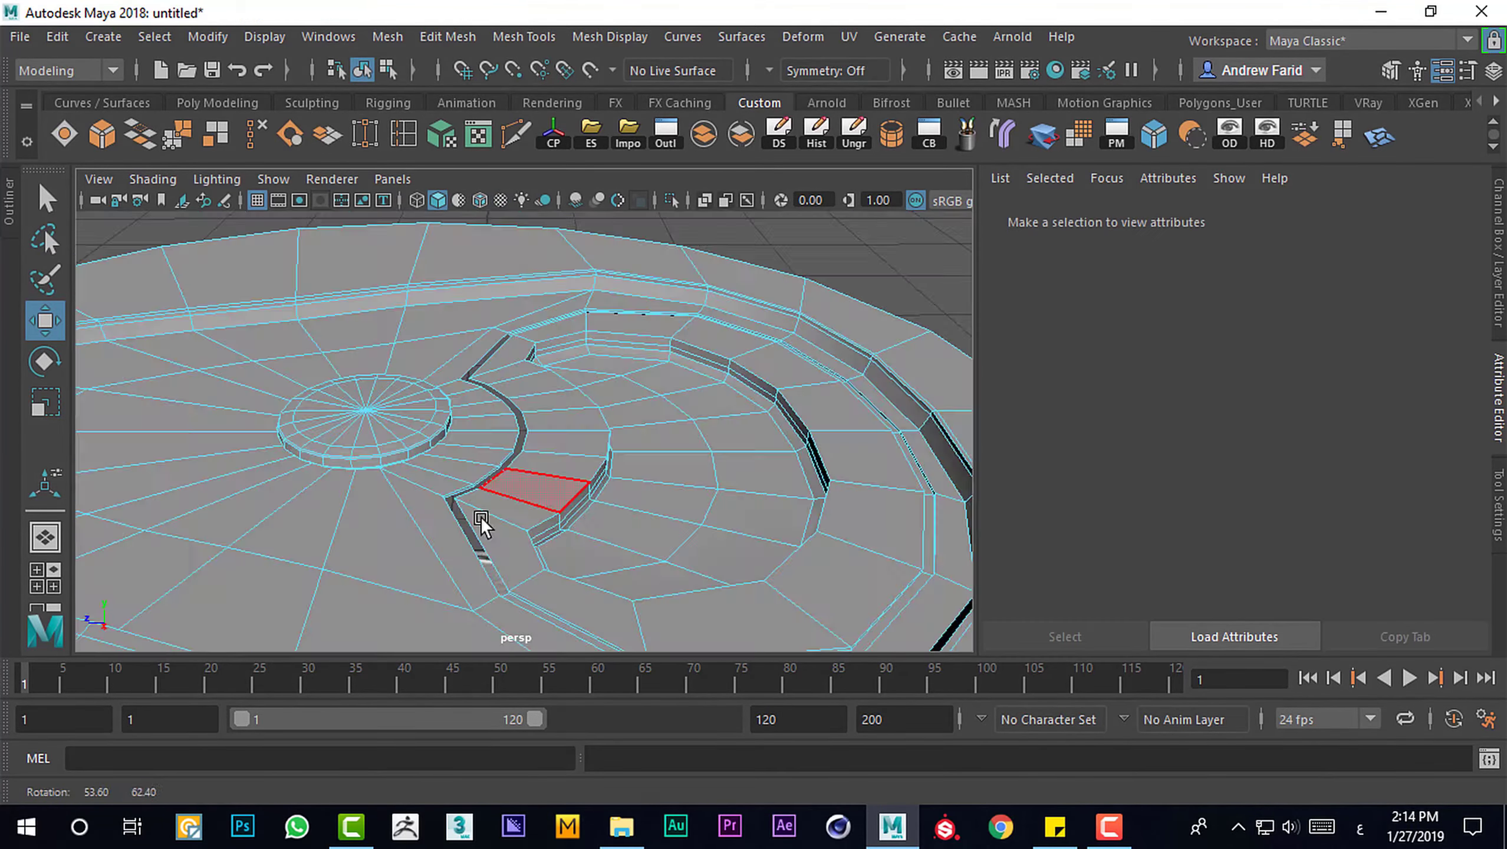
shift+right_drag(834, 559, 646, 390)
scroll(592, 444, down, 5)
scroll(532, 424, down, 3)
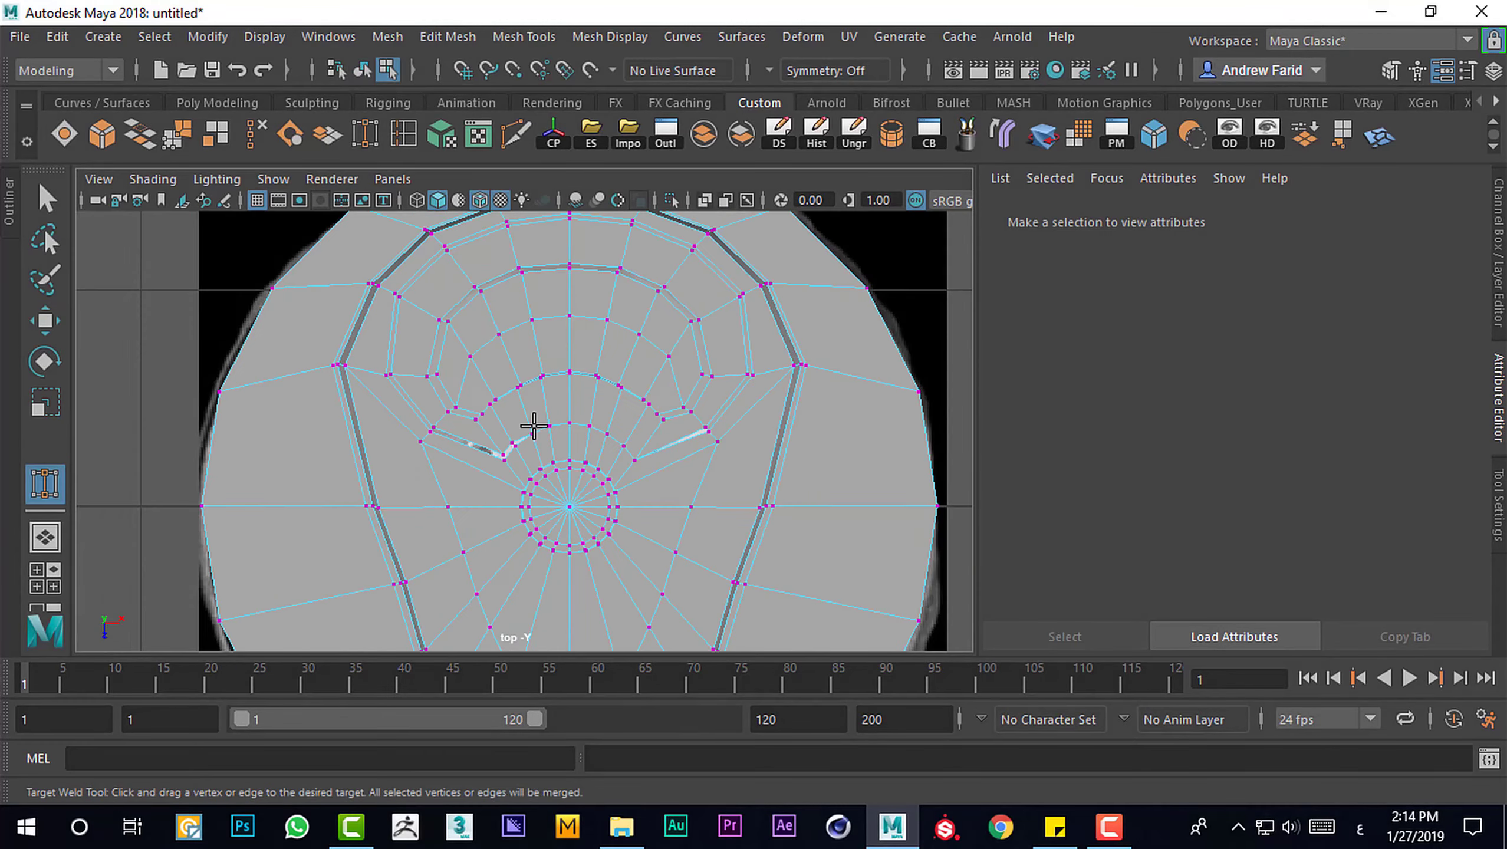
scroll(279, 415, up, 8)
Extrude an edge on the cap and select the new edge pair
click(280, 415)
key(ctrl+e)
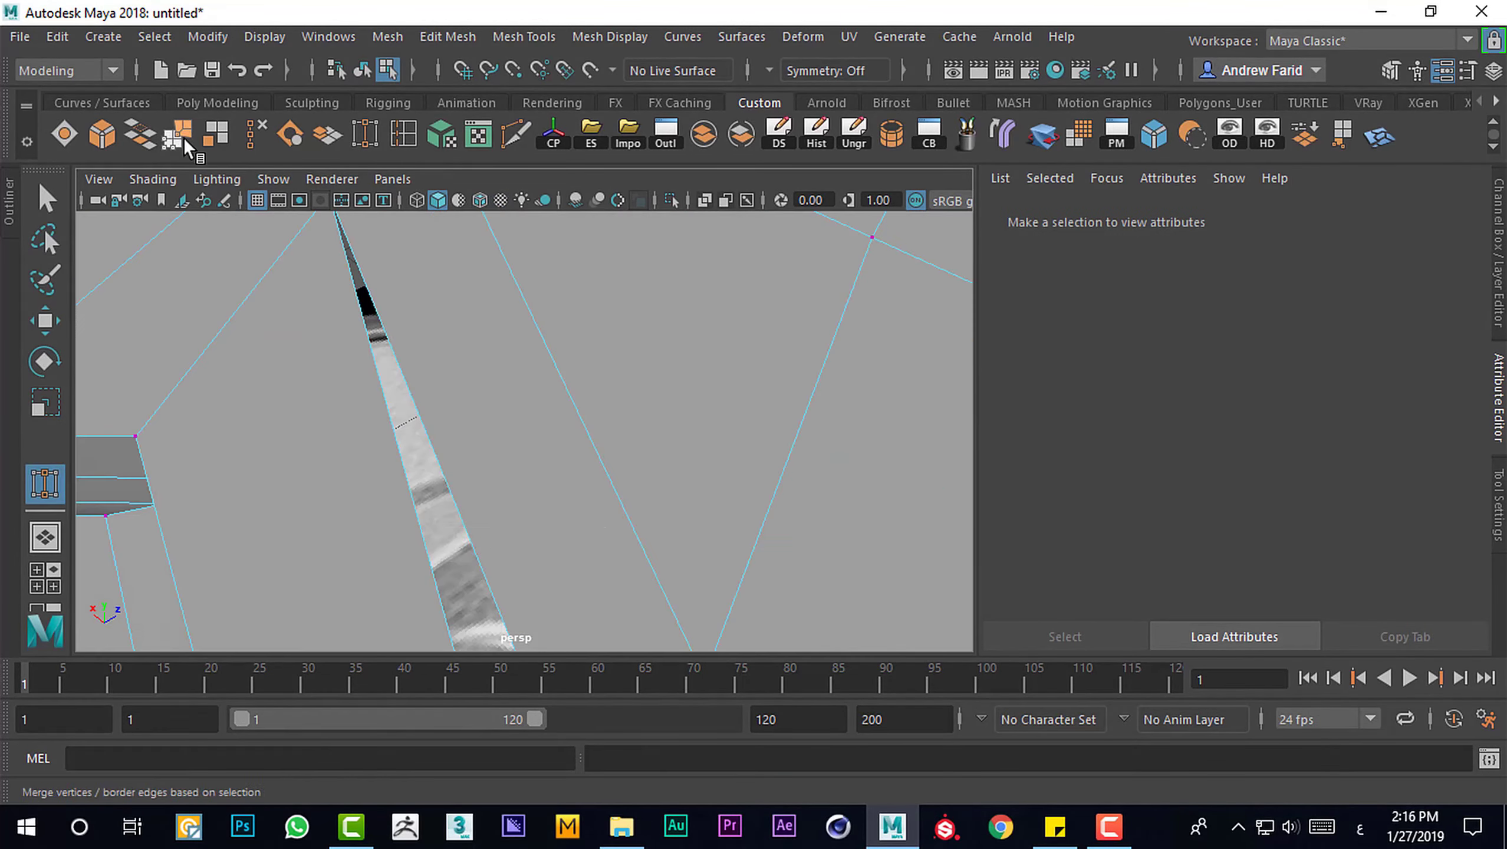
key(w)
click(370, 327)
scroll(431, 431, down, 3)
scroll(615, 499, down, 2)
shift+right_drag(616, 498, 616, 498)
scroll(565, 471, up, 6)
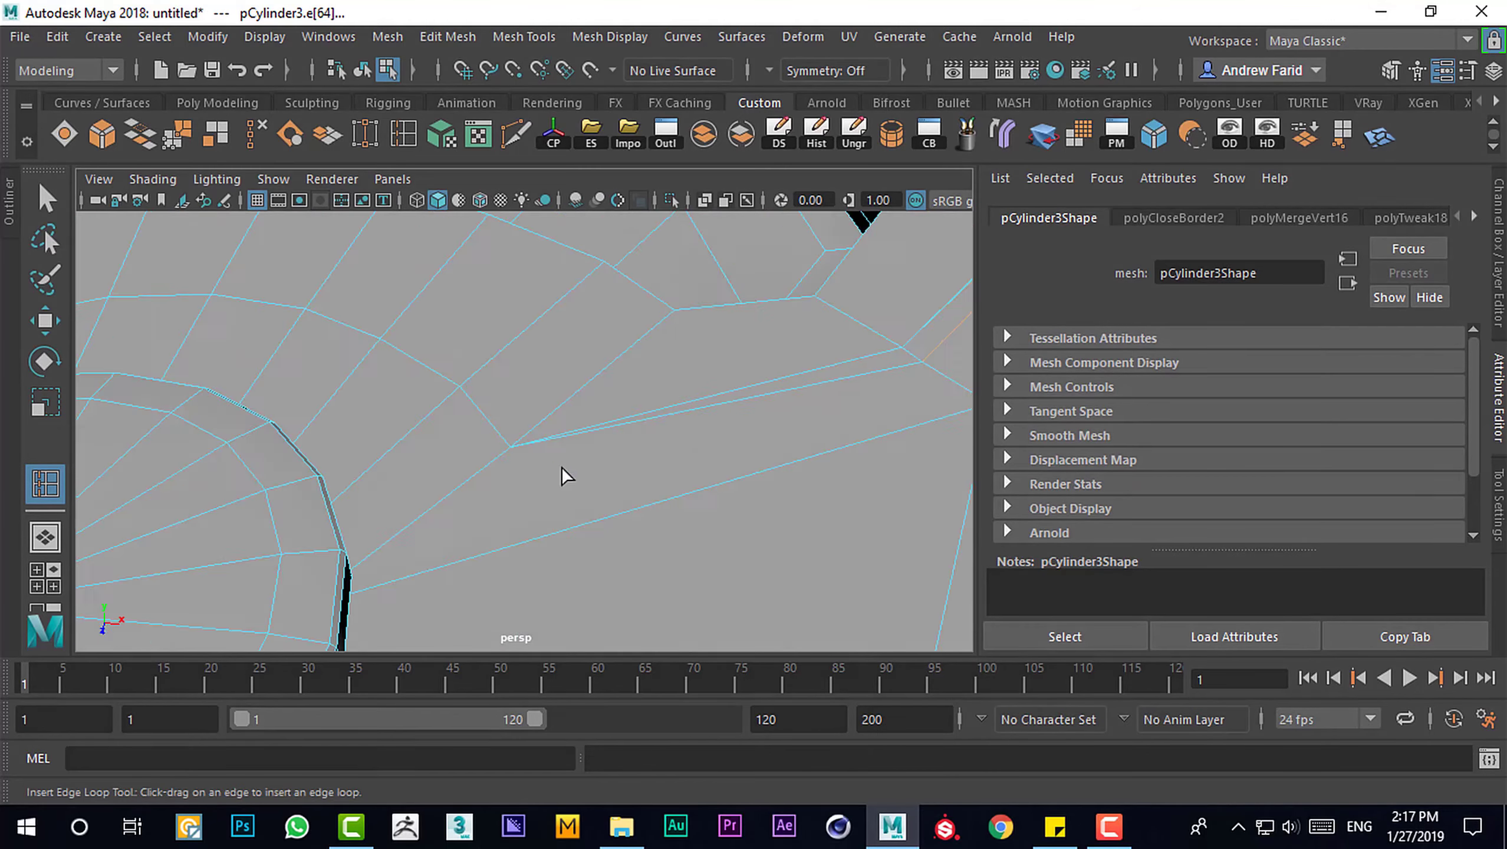
Target Weld another stray vertex onto a neighbouring vertex at the lid rim
click(172, 142)
alt+middle_drag(826, 404, 732, 374)
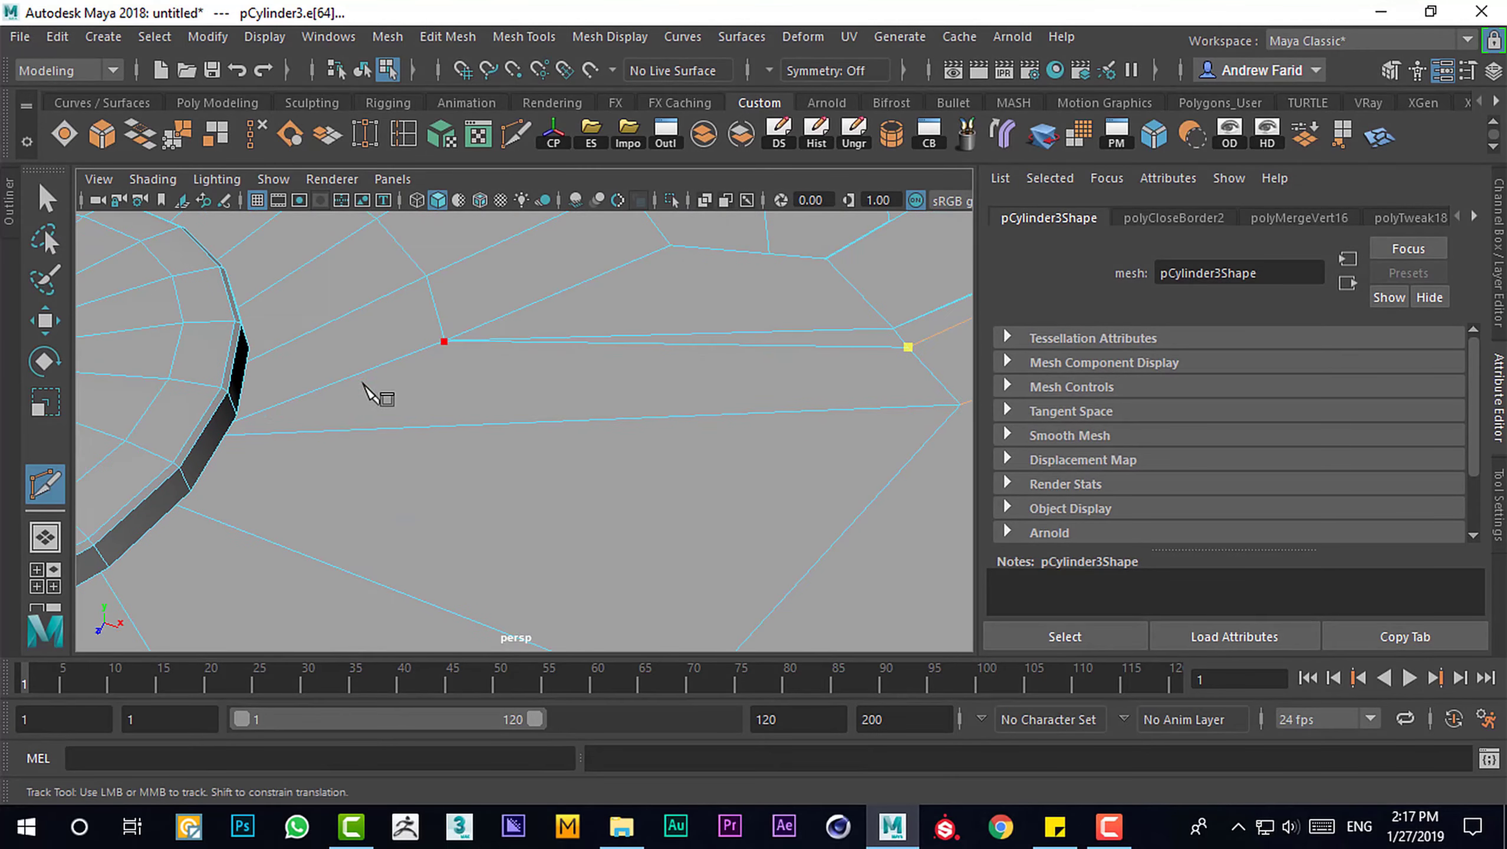
scroll(420, 421, down, 6)
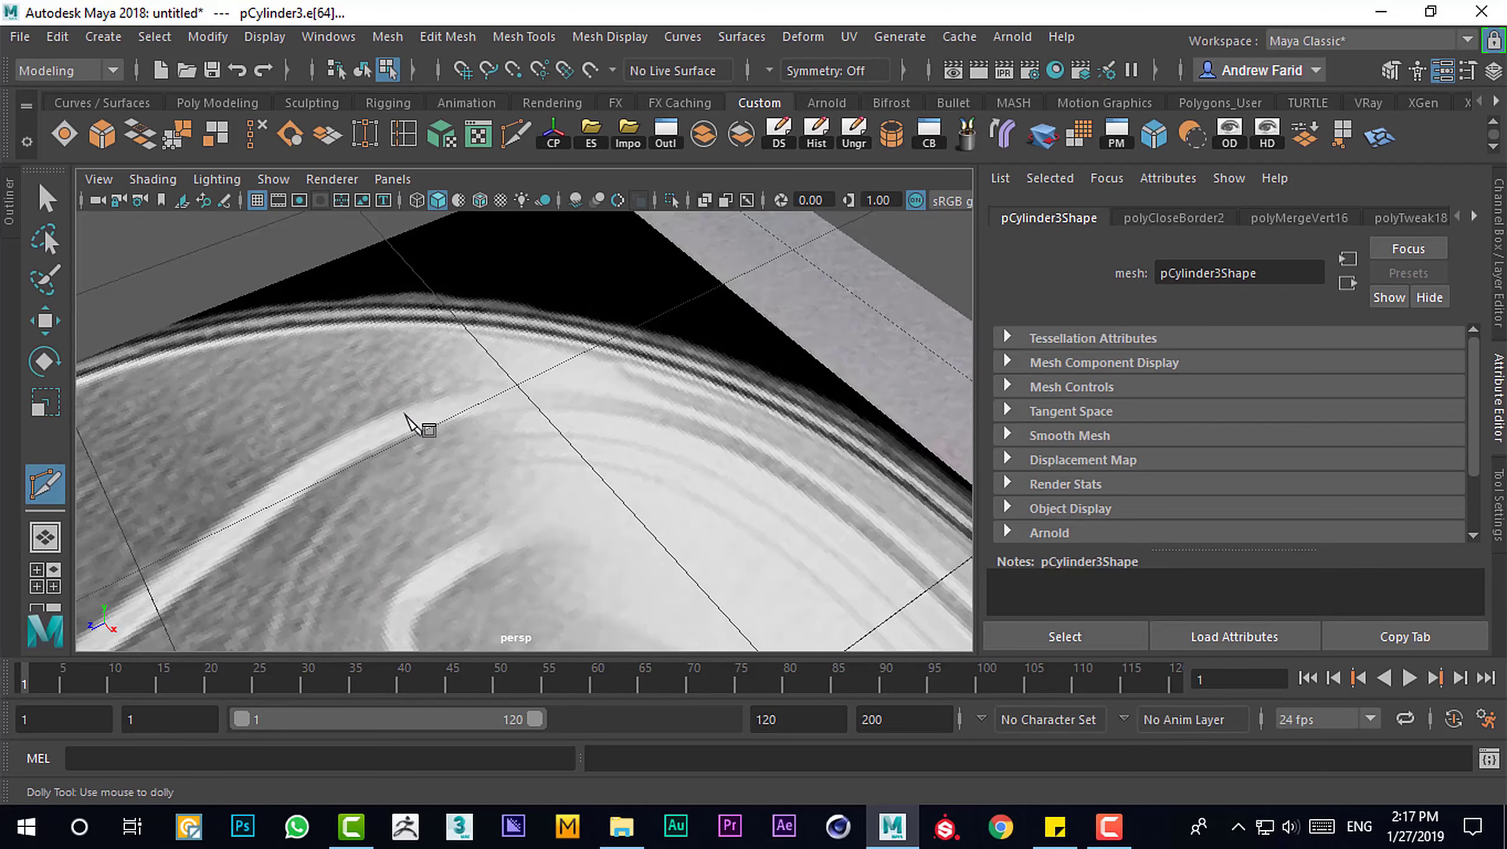
scroll(303, 405, up, 3)
scroll(381, 410, up, 3)
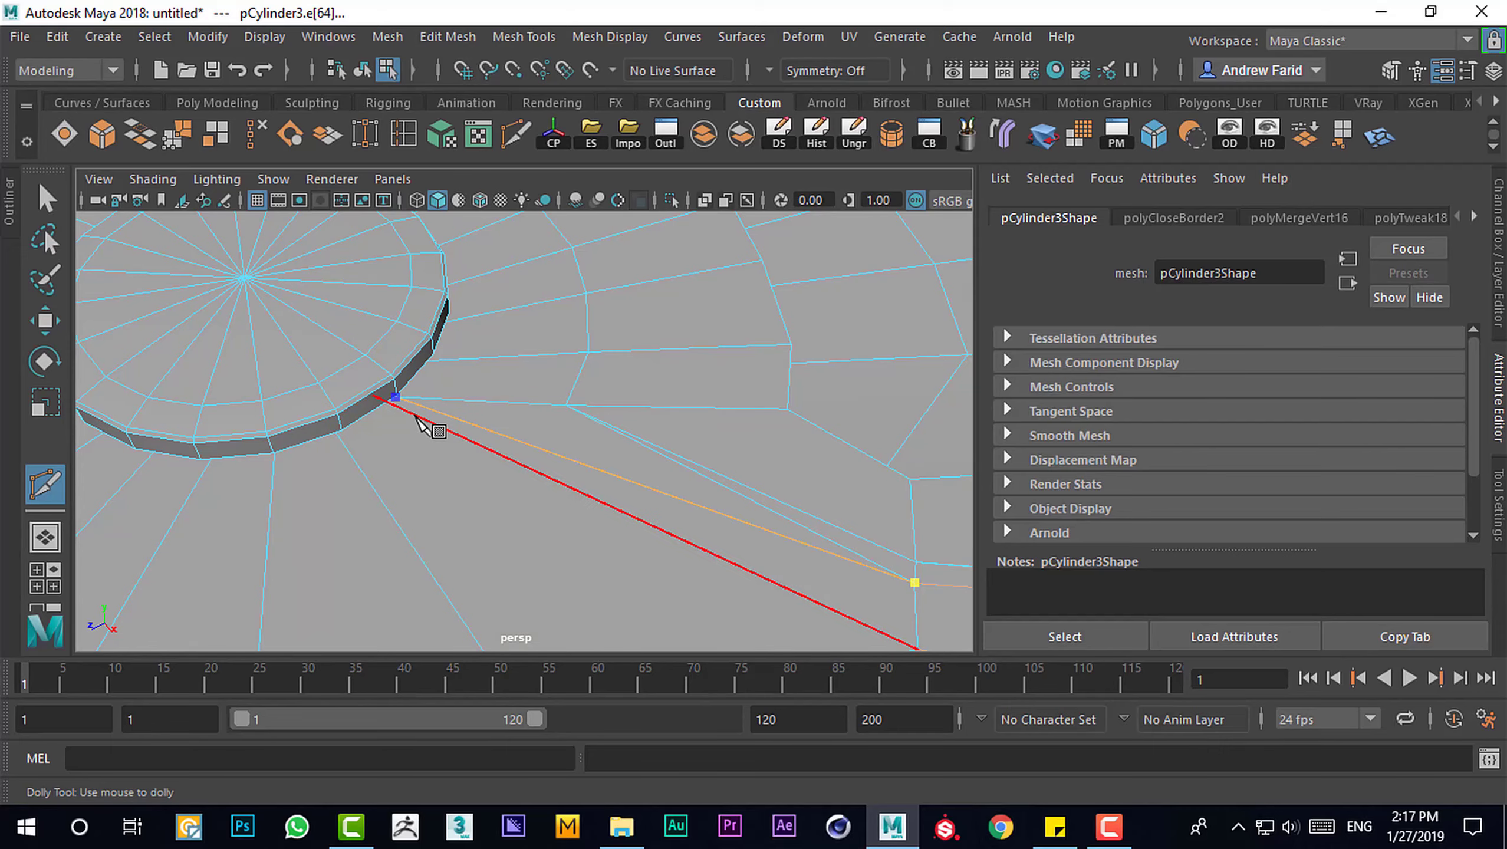
scroll(419, 422, up, 3)
scroll(312, 387, up, 3)
alt+drag(313, 386, 255, 348)
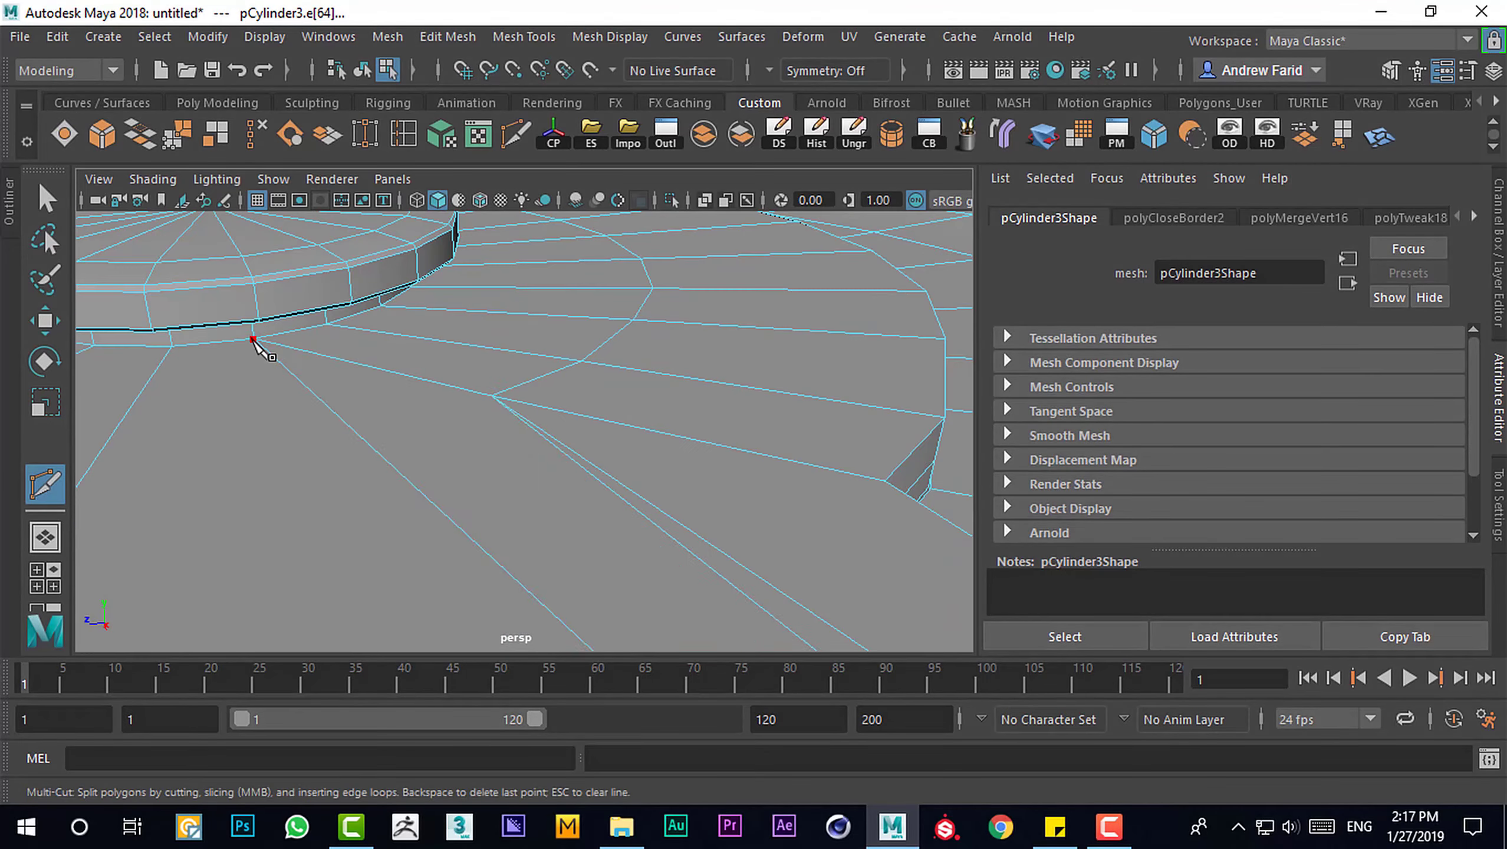
scroll(706, 556, down, 5)
Multi-Cut new edges running out from the rivet disc's rim
key(w)
mouse_move(470, 421)
alt+mouse_down()
mouse_move(656, 529)
mouse_move(77, 452)
mouse_move(381, 296)
alt+mouse_up()
key(g)
alt+drag(457, 556, 599, 427)
Extrude the lid's border edge and scale it slightly outward
scroll(598, 428, down, 3)
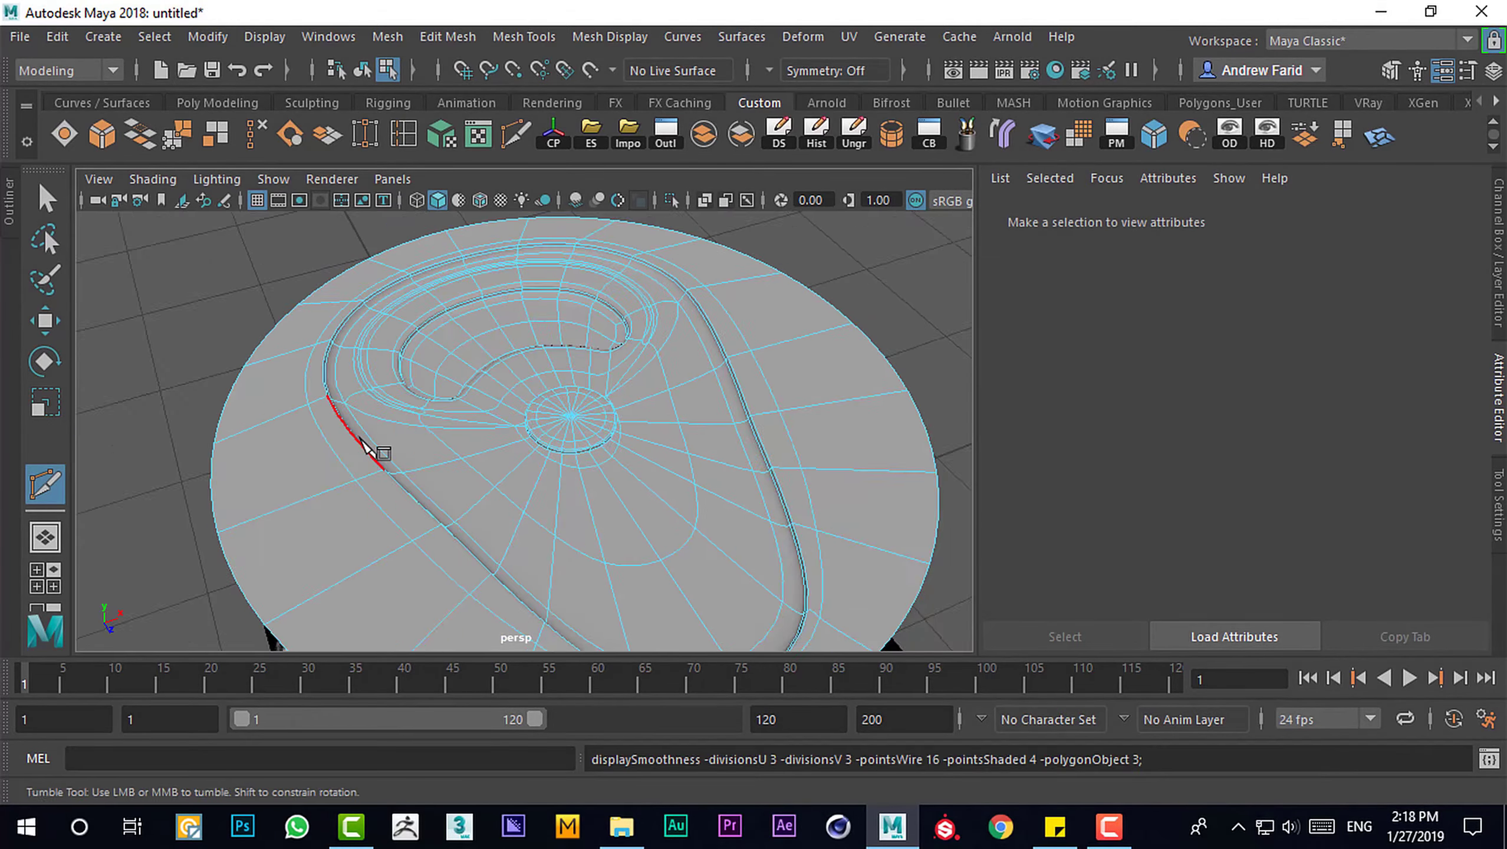
scroll(367, 450, down, 5)
click(623, 450)
scroll(572, 562, up, 5)
key(ctrl+e)
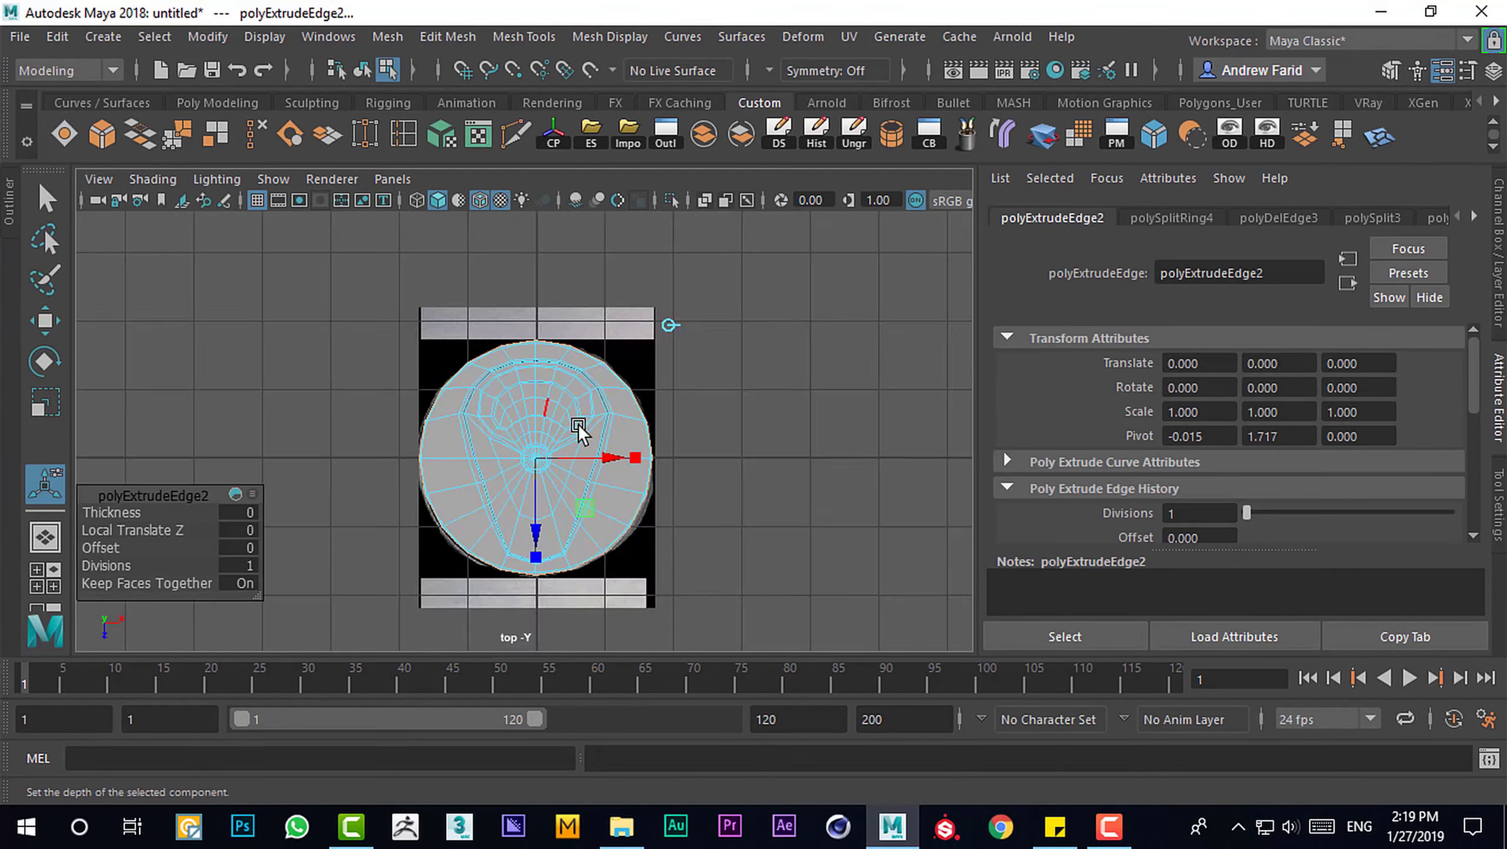
scroll(576, 423, up, 4)
scroll(373, 447, down, 1)
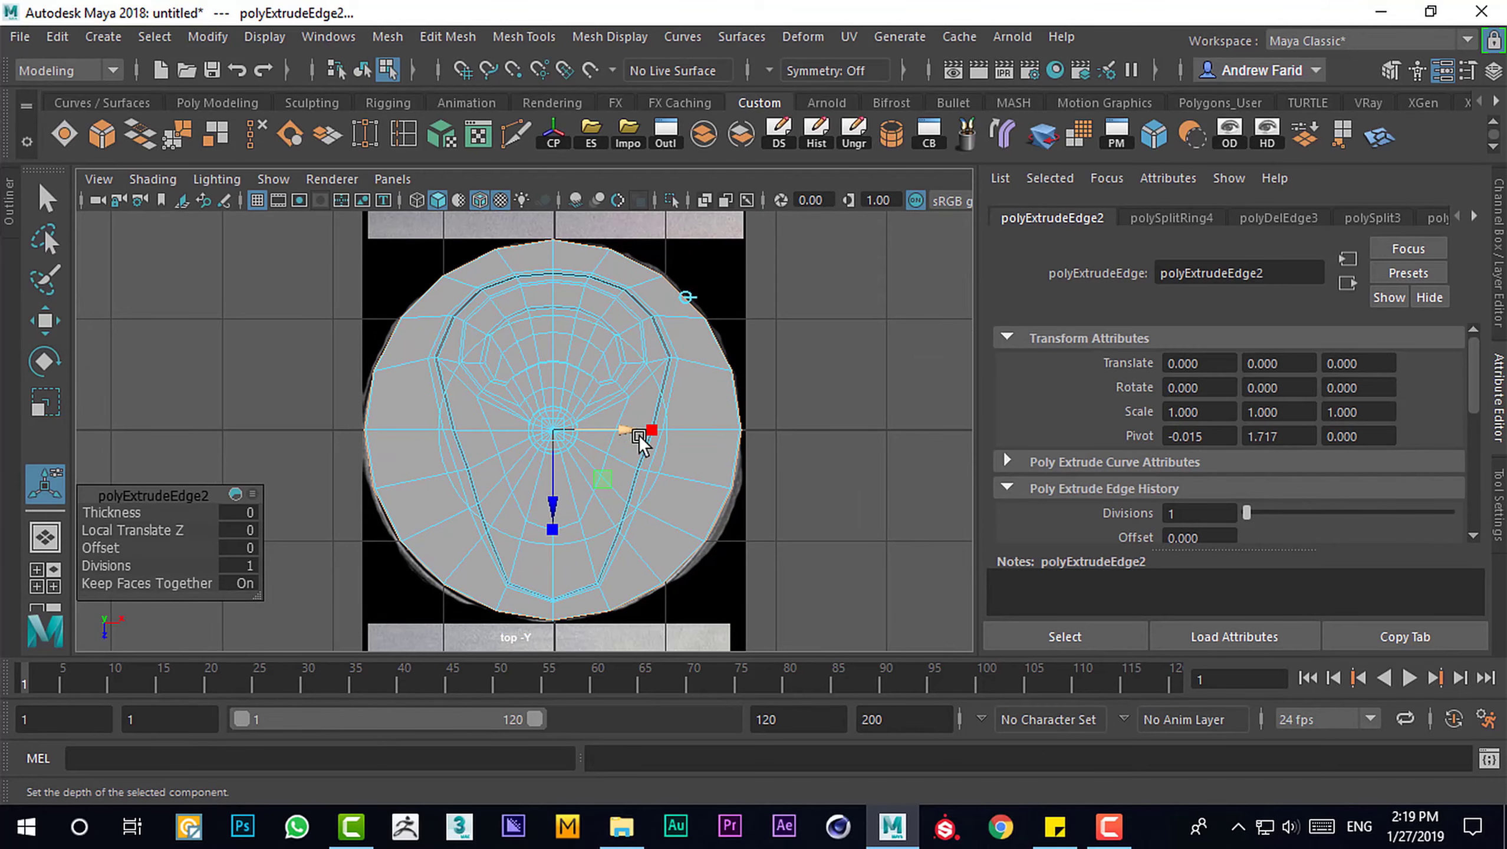
drag(589, 434, 600, 437)
key(space)
key(space)
scroll(535, 416, up, 5)
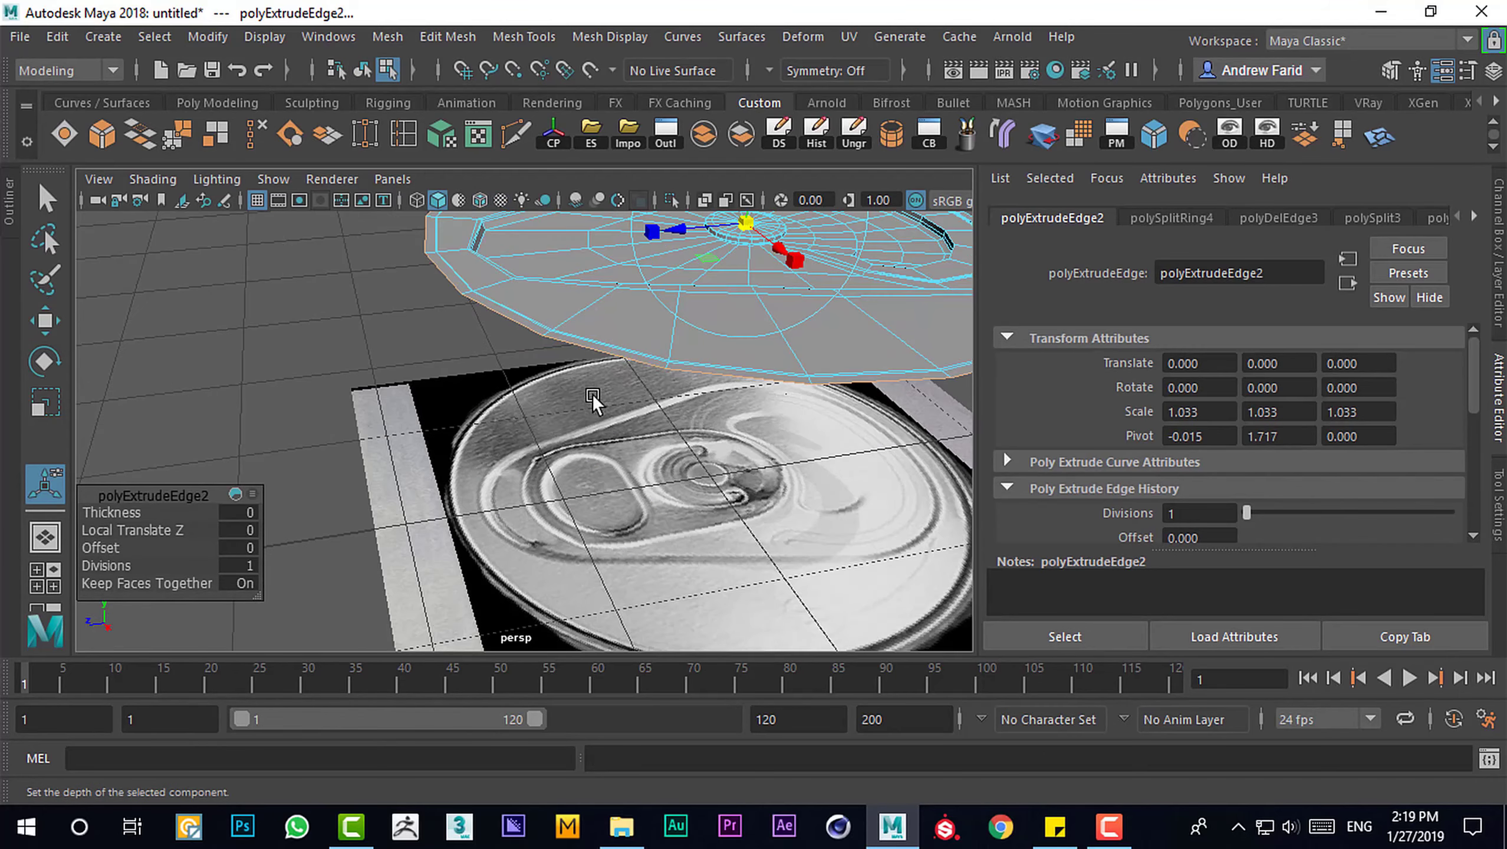
alt+drag(417, 416, 277, 403)
key(space)
key(space)
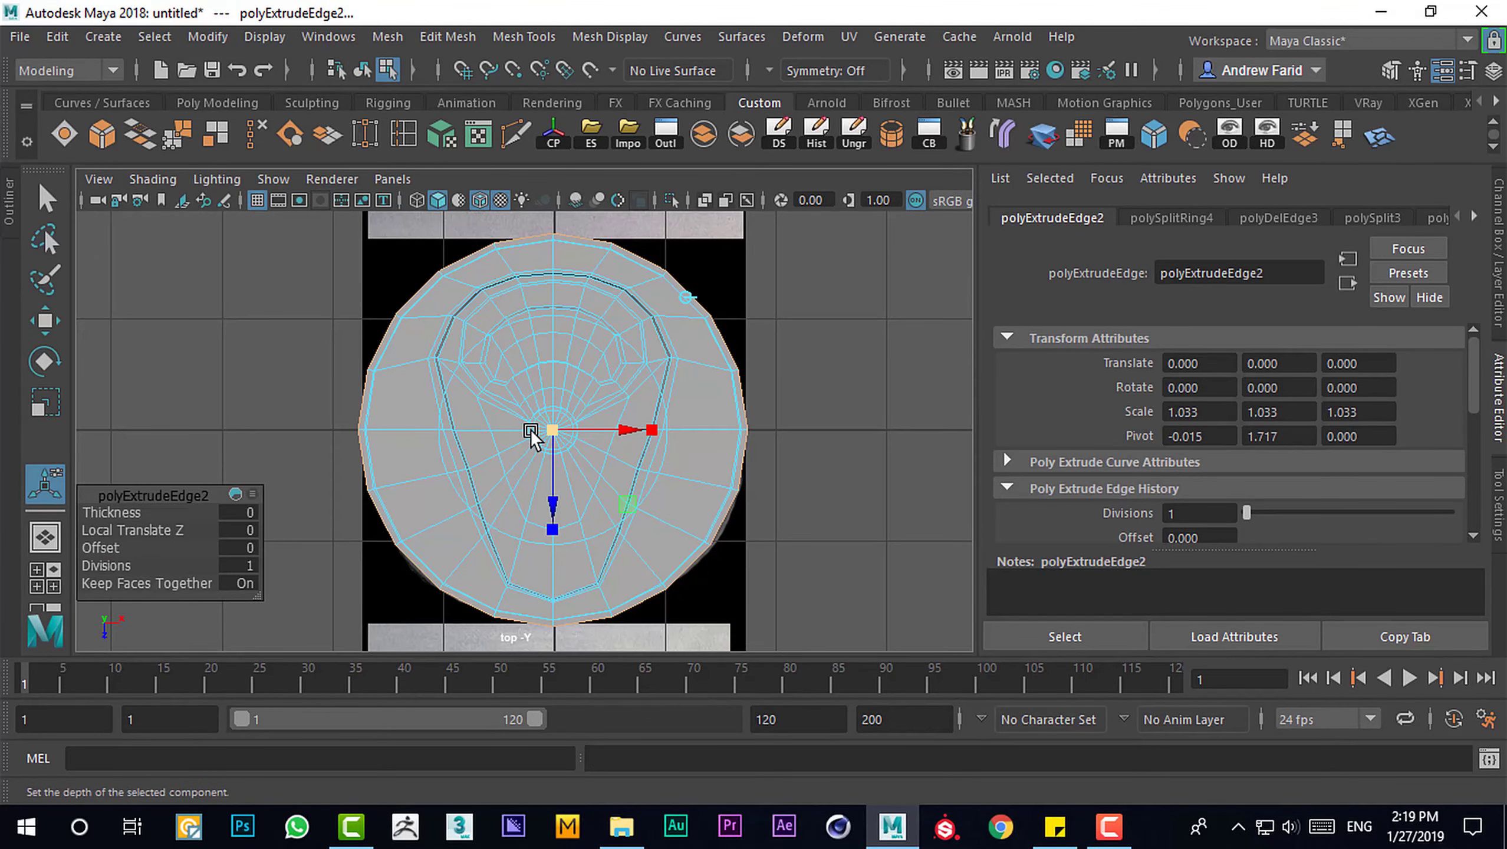
Extrude the cap faces up into a rim wall of 0.186, redoing the first attempt
key(space)
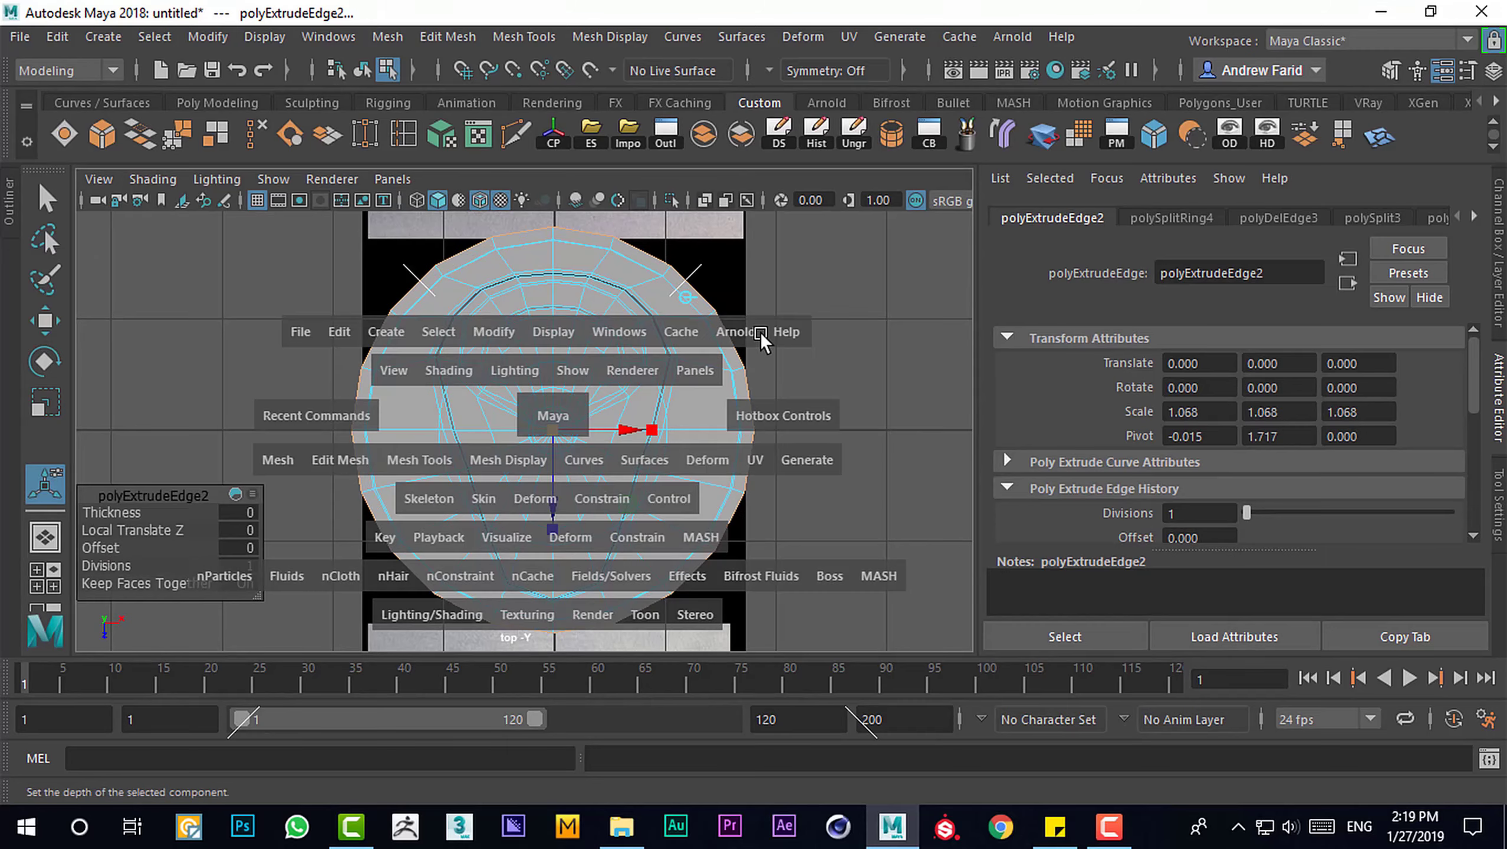
alt+drag(784, 327, 758, 344)
key(q)
key(ctrl+e)
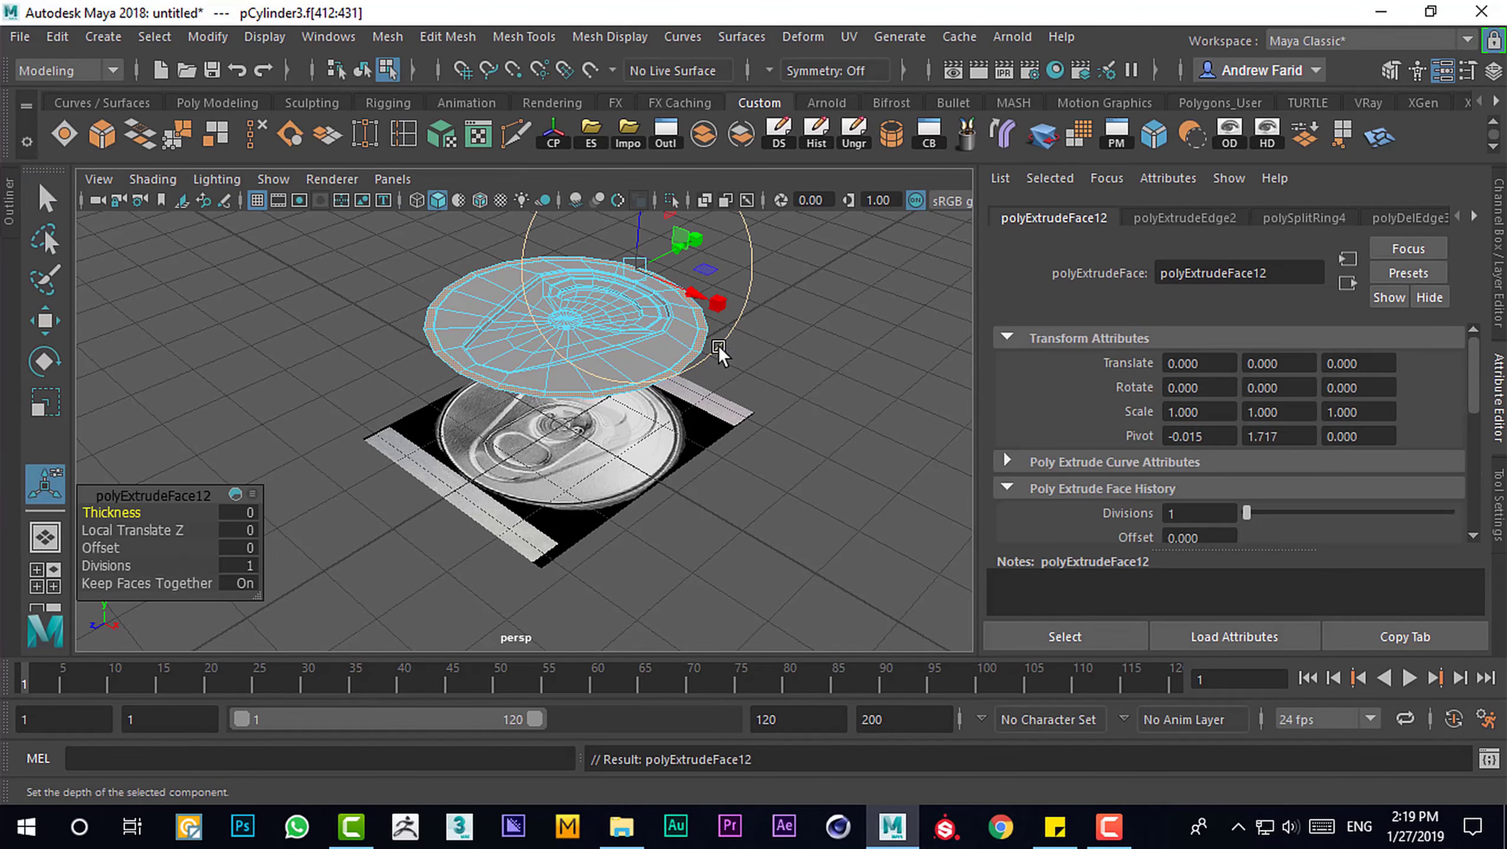
mouse_move(689, 411)
alt+mouse_down()
mouse_move(486, 373)
mouse_move(521, 454)
mouse_move(420, 369)
alt+mouse_up()
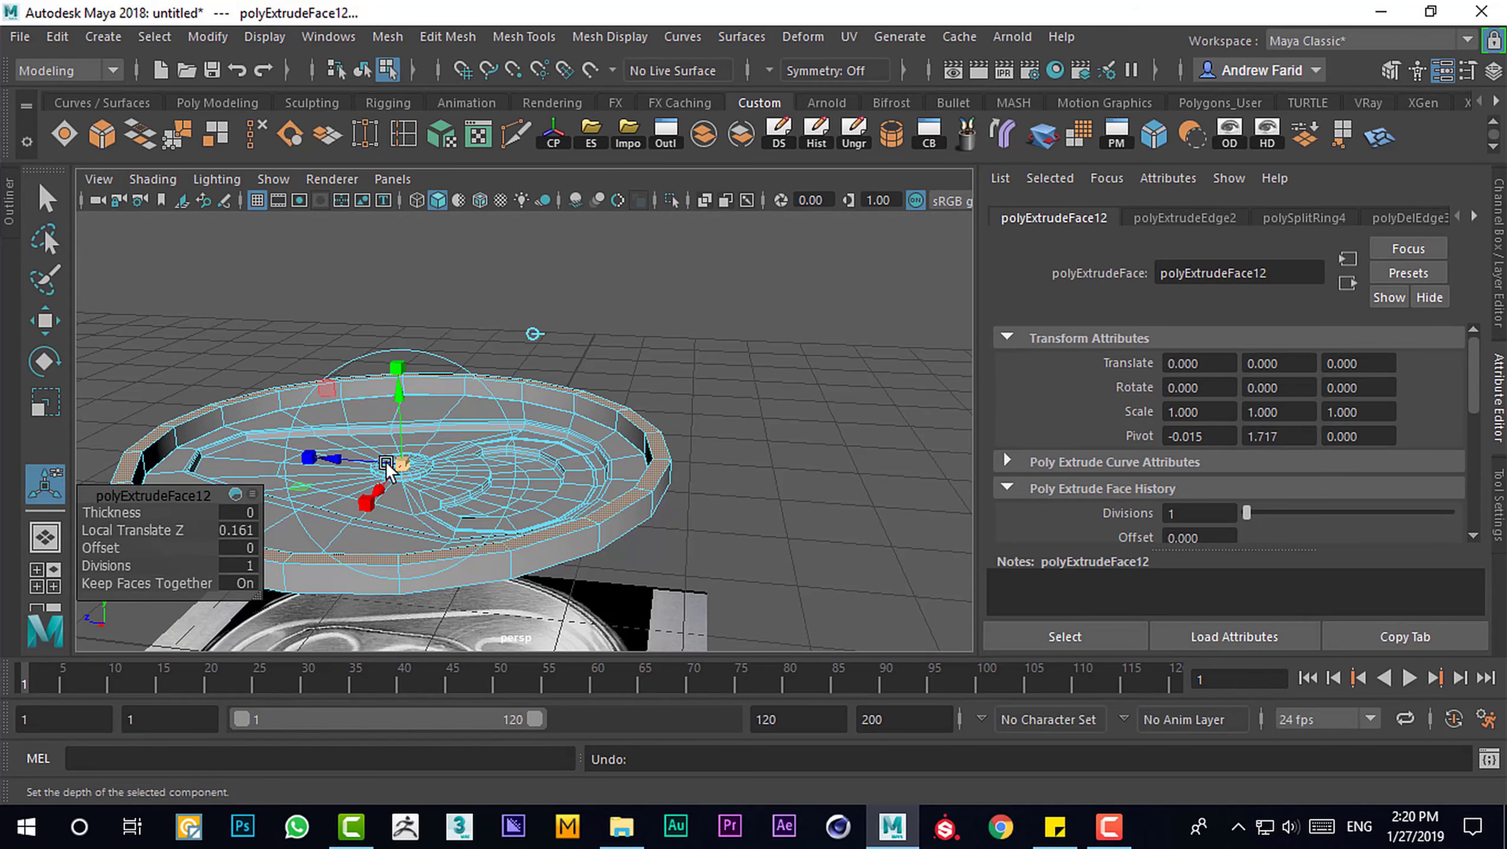
key(ctrl+z)
drag(535, 339, 696, 404)
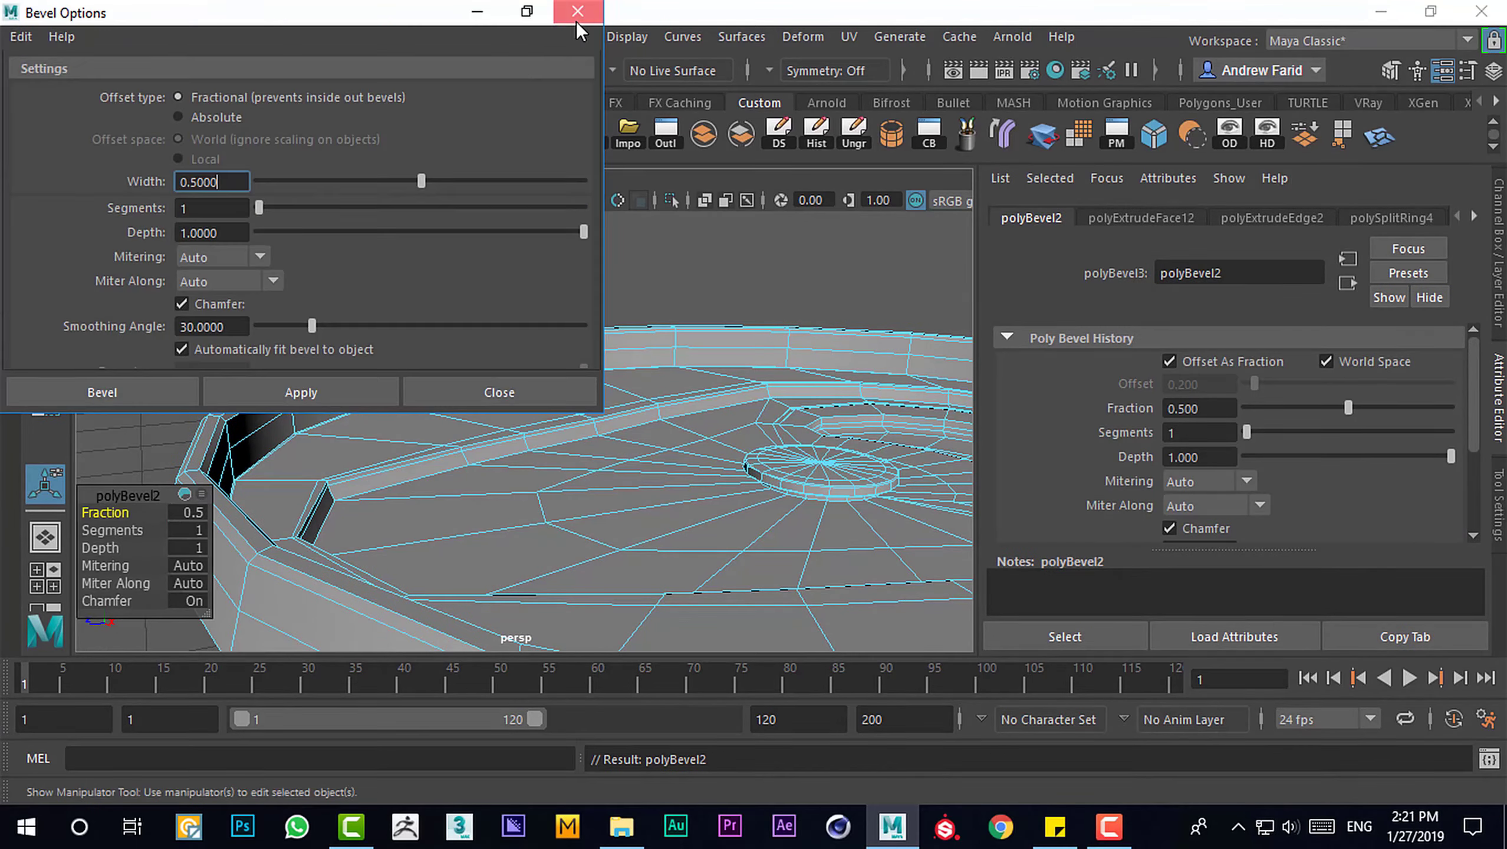
Bevel the rim edges, raising the Fraction to 0.9
click(577, 18)
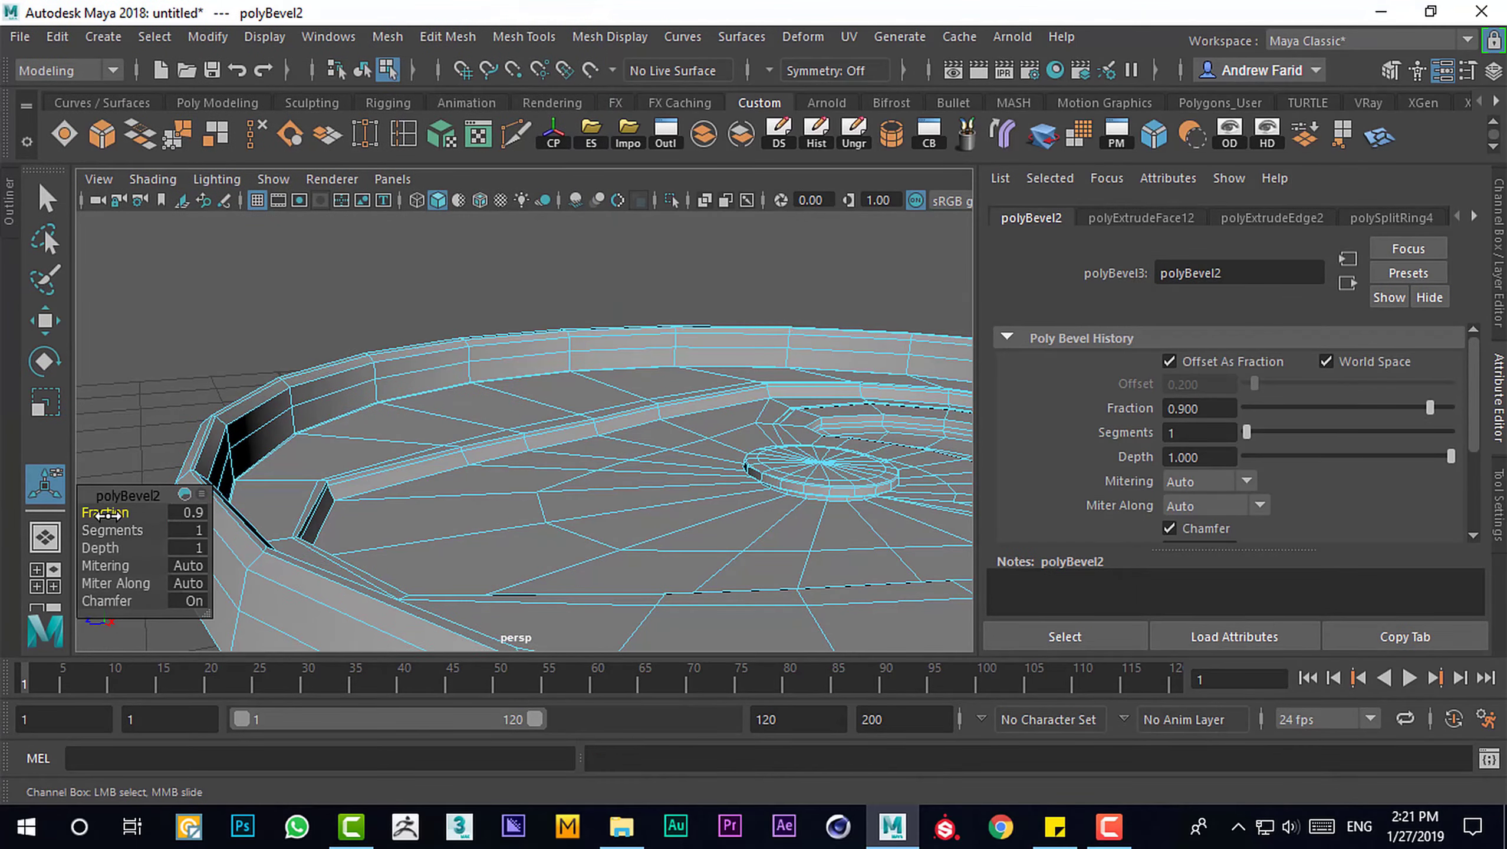
middle_drag(297, 470, 333, 470)
click(112, 530)
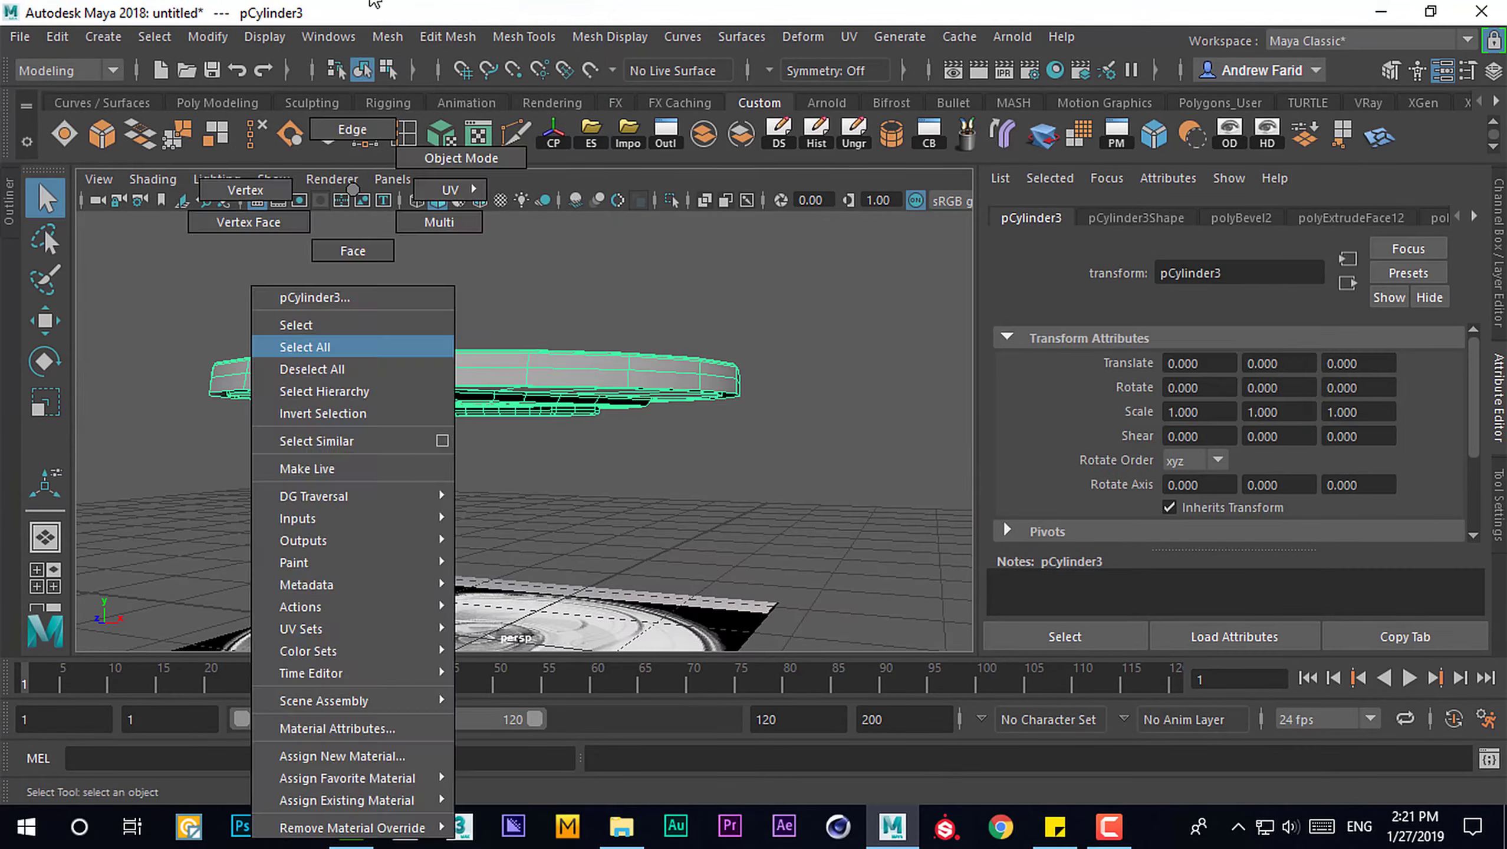
Widen the extruded outer edge ring slightly, using world-axis handles
scroll(618, 303, down, 5)
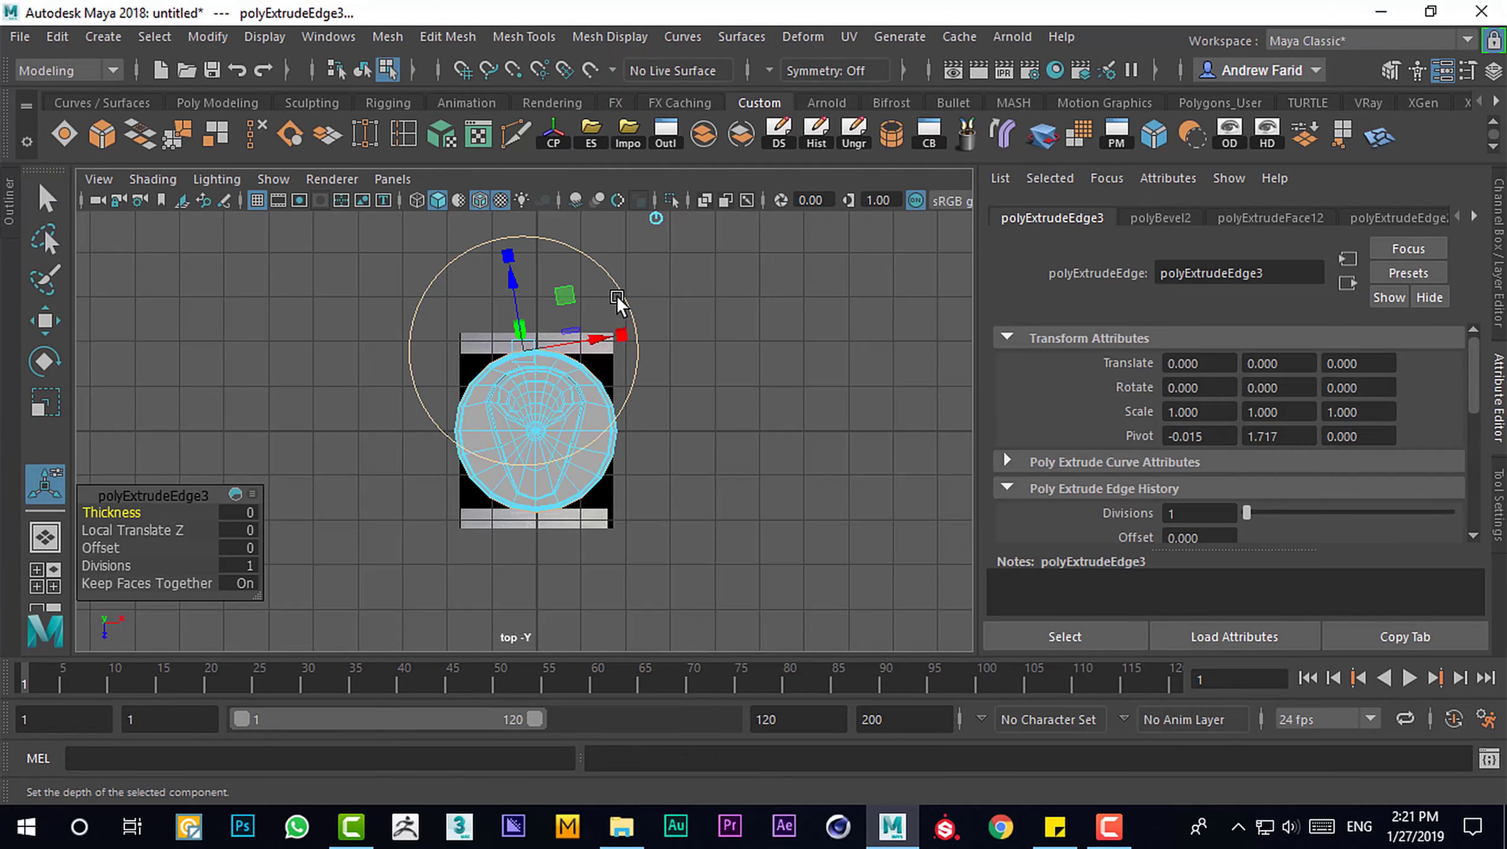
click(654, 225)
scroll(658, 445, up, 3)
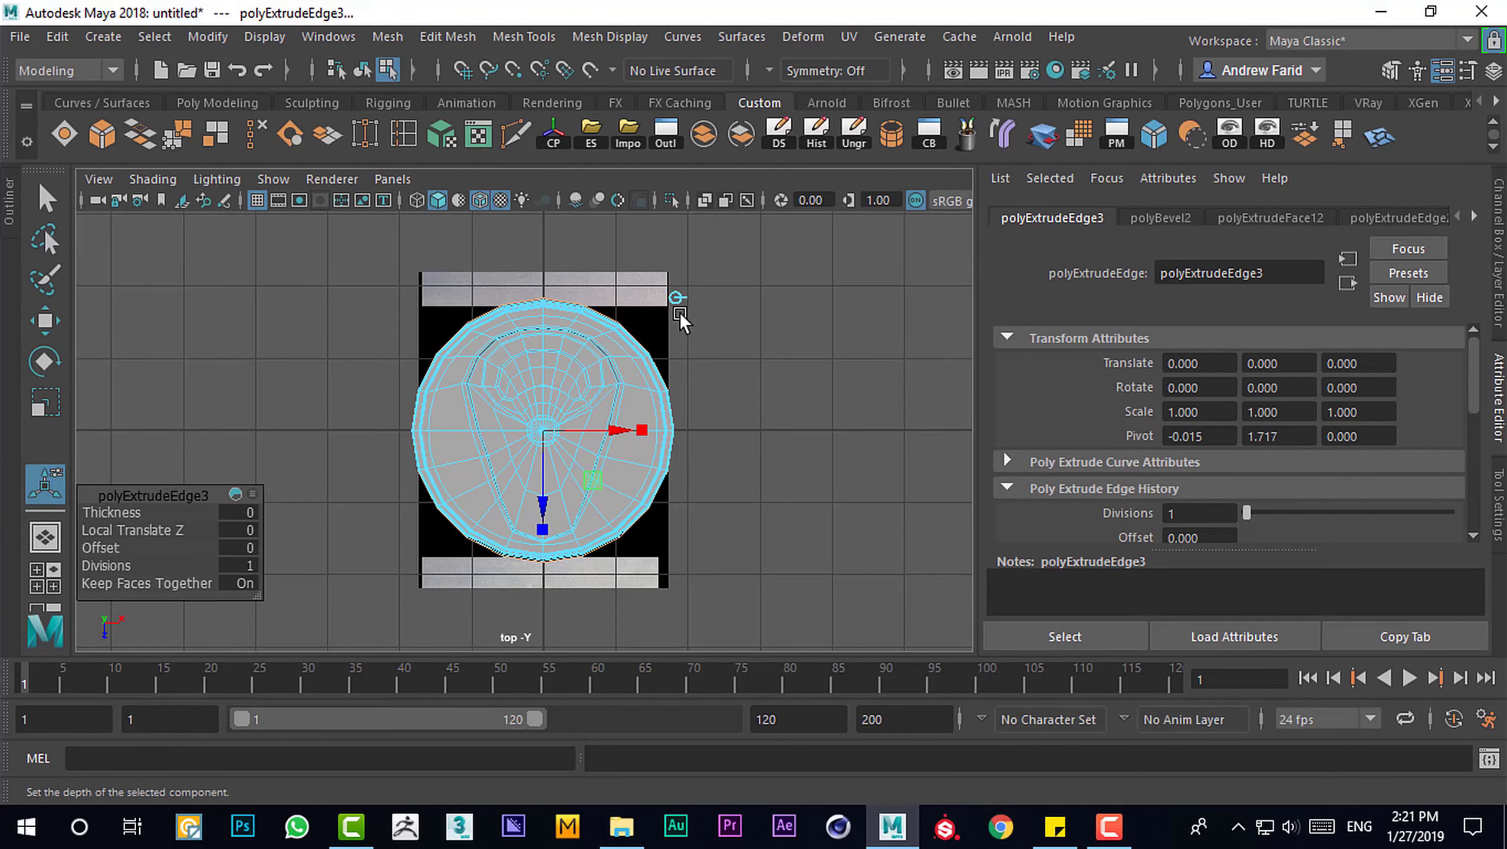
scroll(664, 386, up, 3)
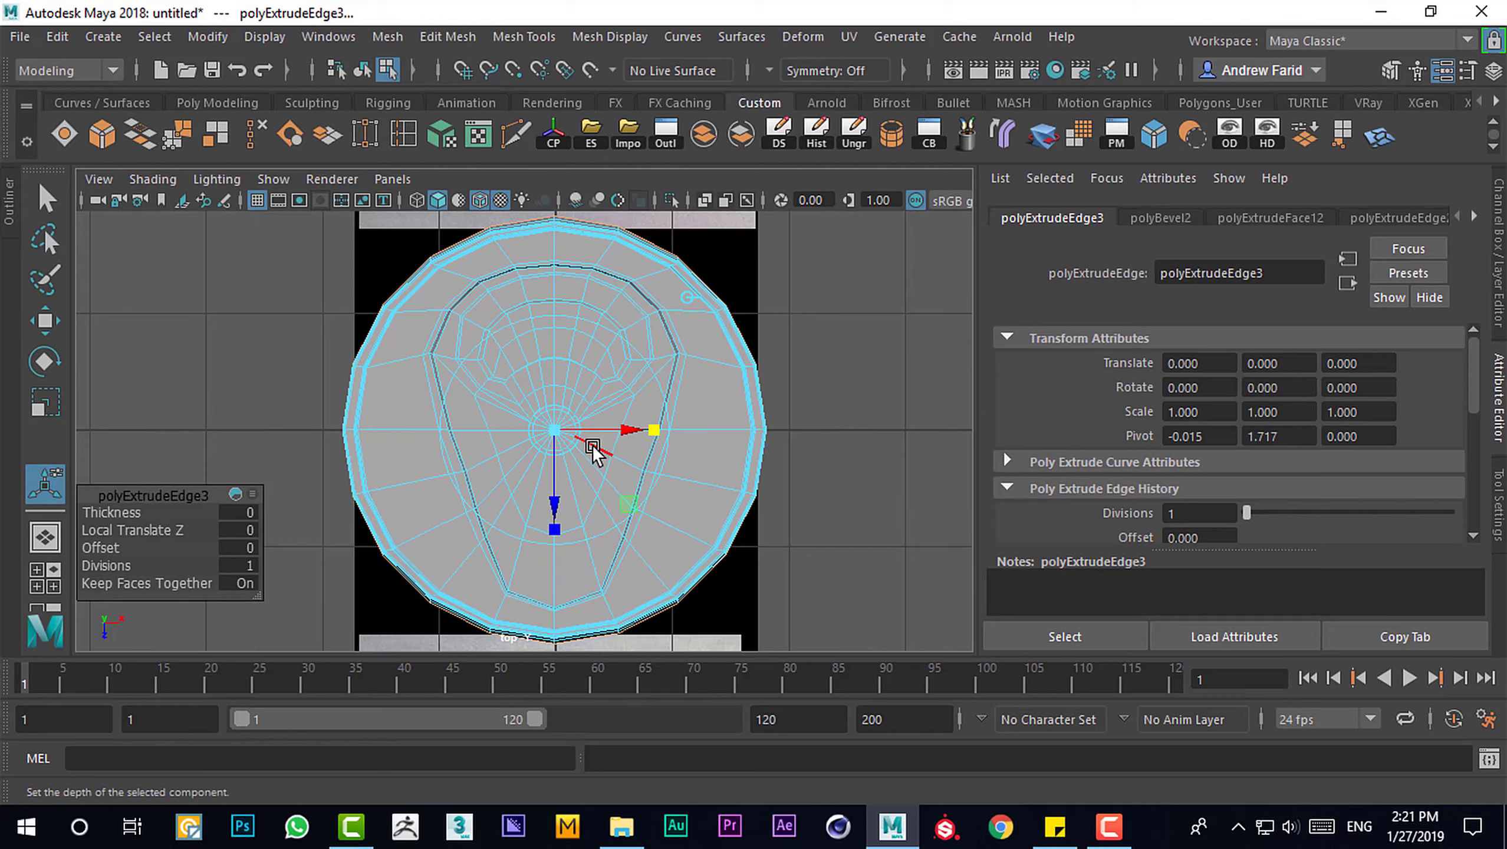
drag(646, 440, 555, 432)
Extrude the outer edge again and pull it down to form the tall can body
key(space)
key(space)
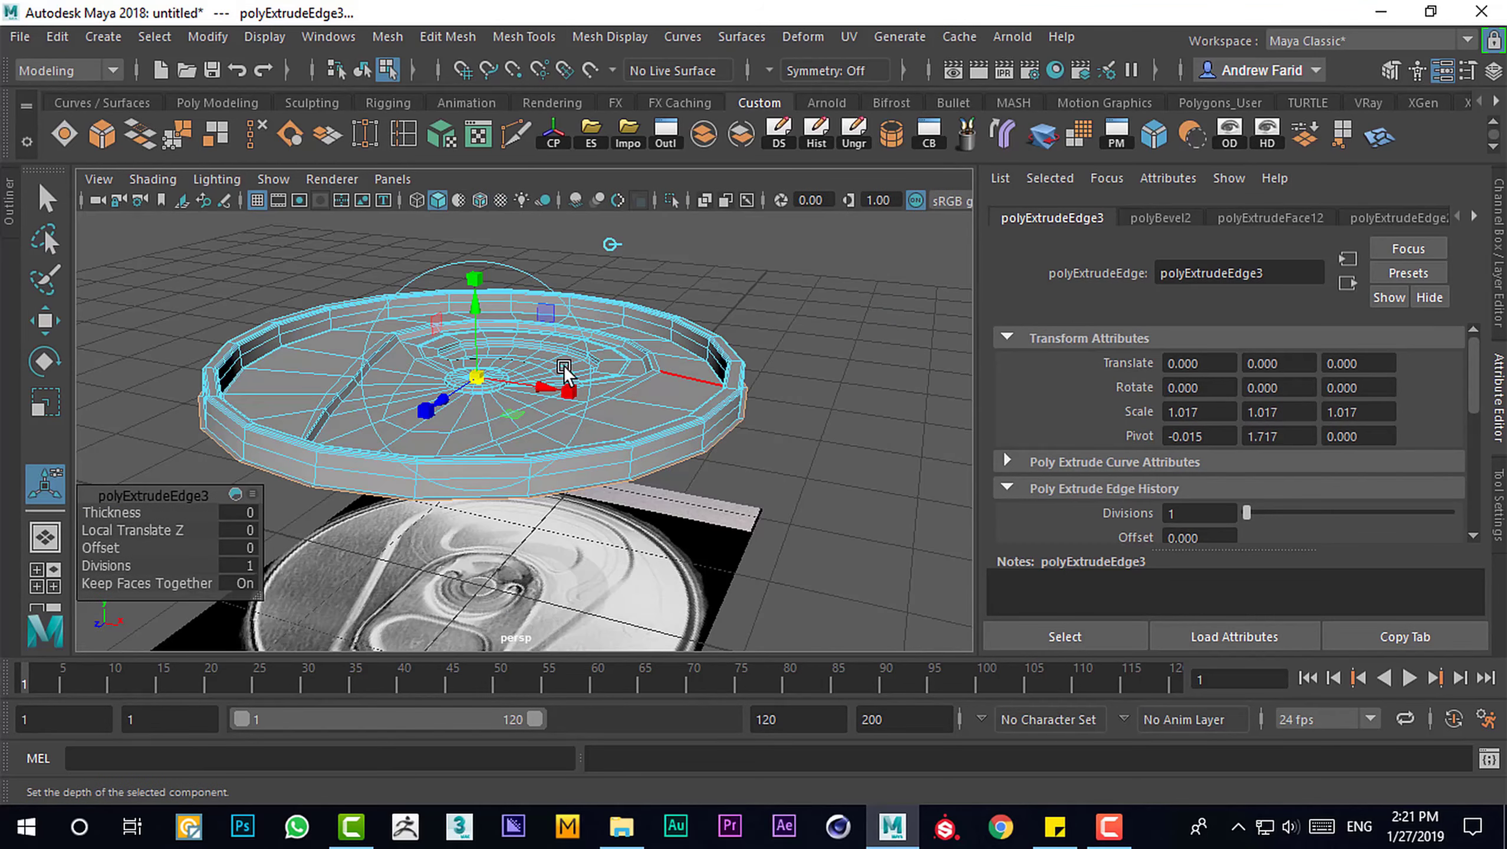
alt+drag(561, 371, 402, 375)
key(ctrl+e)
scroll(745, 300, down, 5)
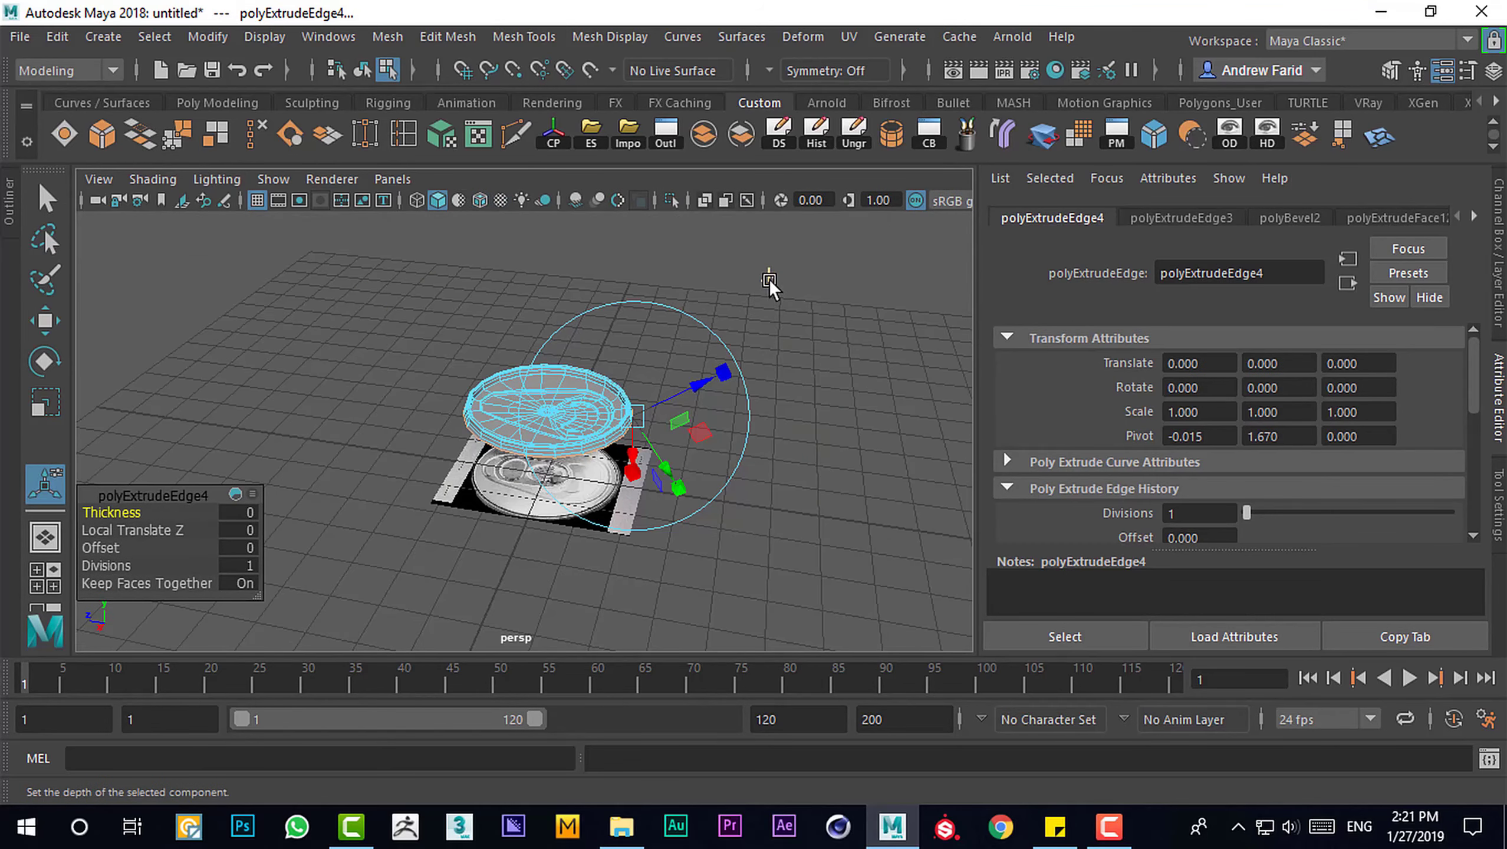
drag(549, 333, 548, 509)
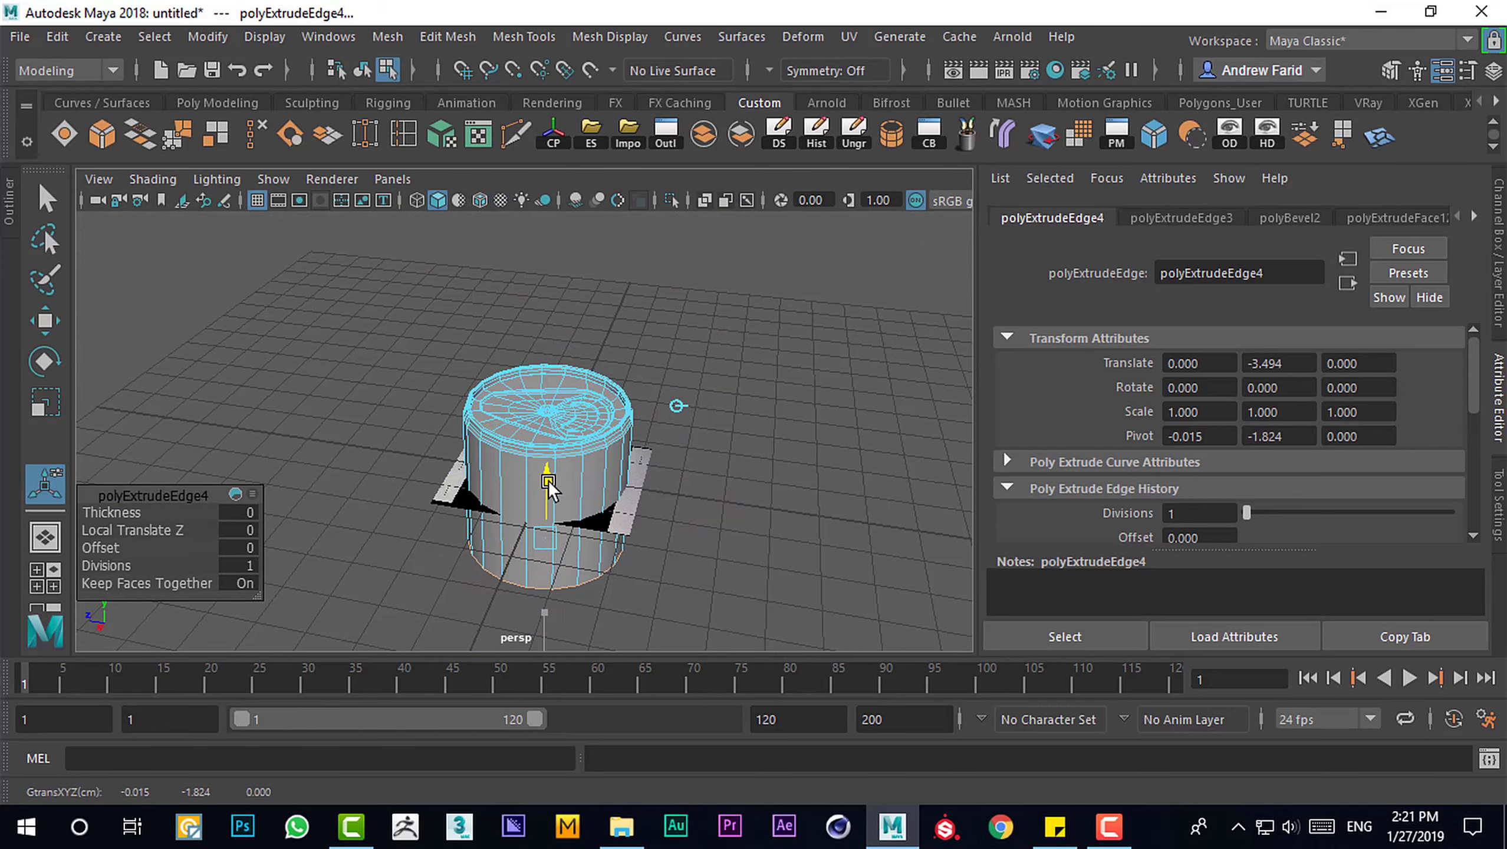
key(space)
key(space)
scroll(572, 495, up, 3)
scroll(562, 454, up, 1)
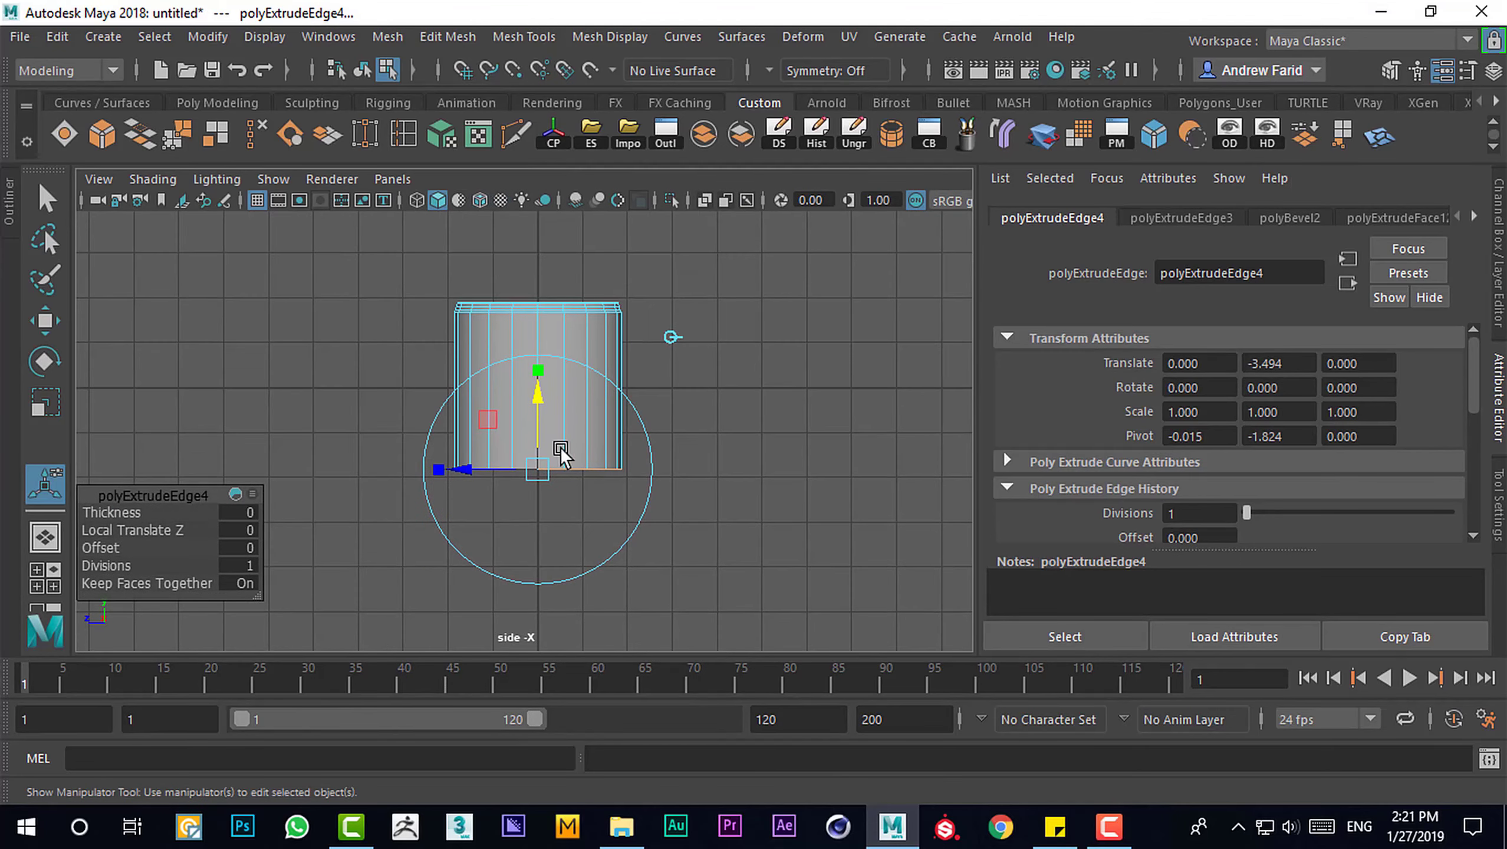
Shrink a band of body faces inward, raise the top vertices, and extrude the bottom edge ring
key(F8)
drag(270, 414, 760, 330)
key(r)
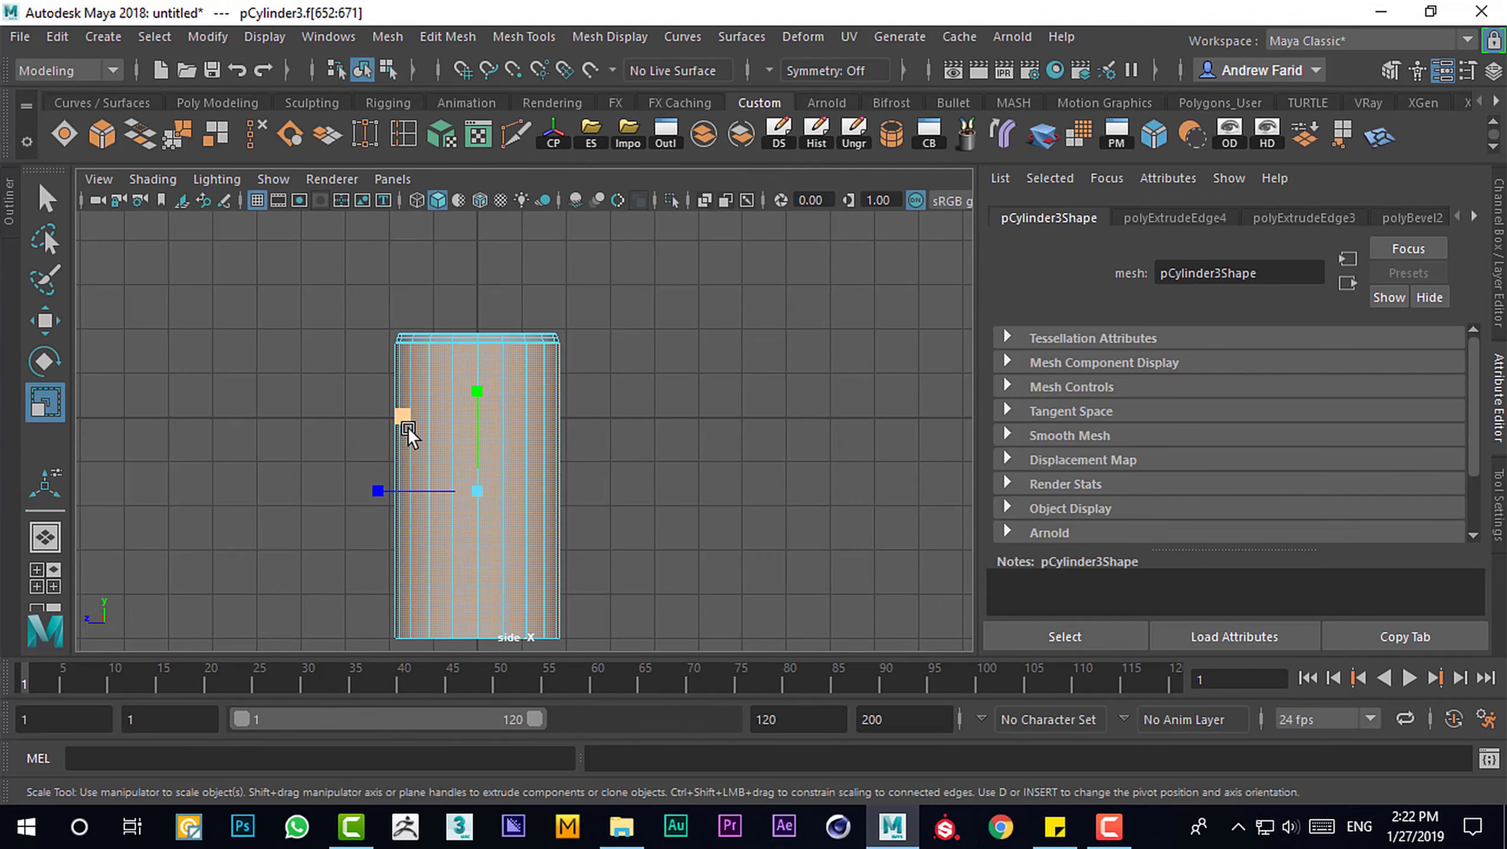
ctrl+drag(475, 491, 481, 489)
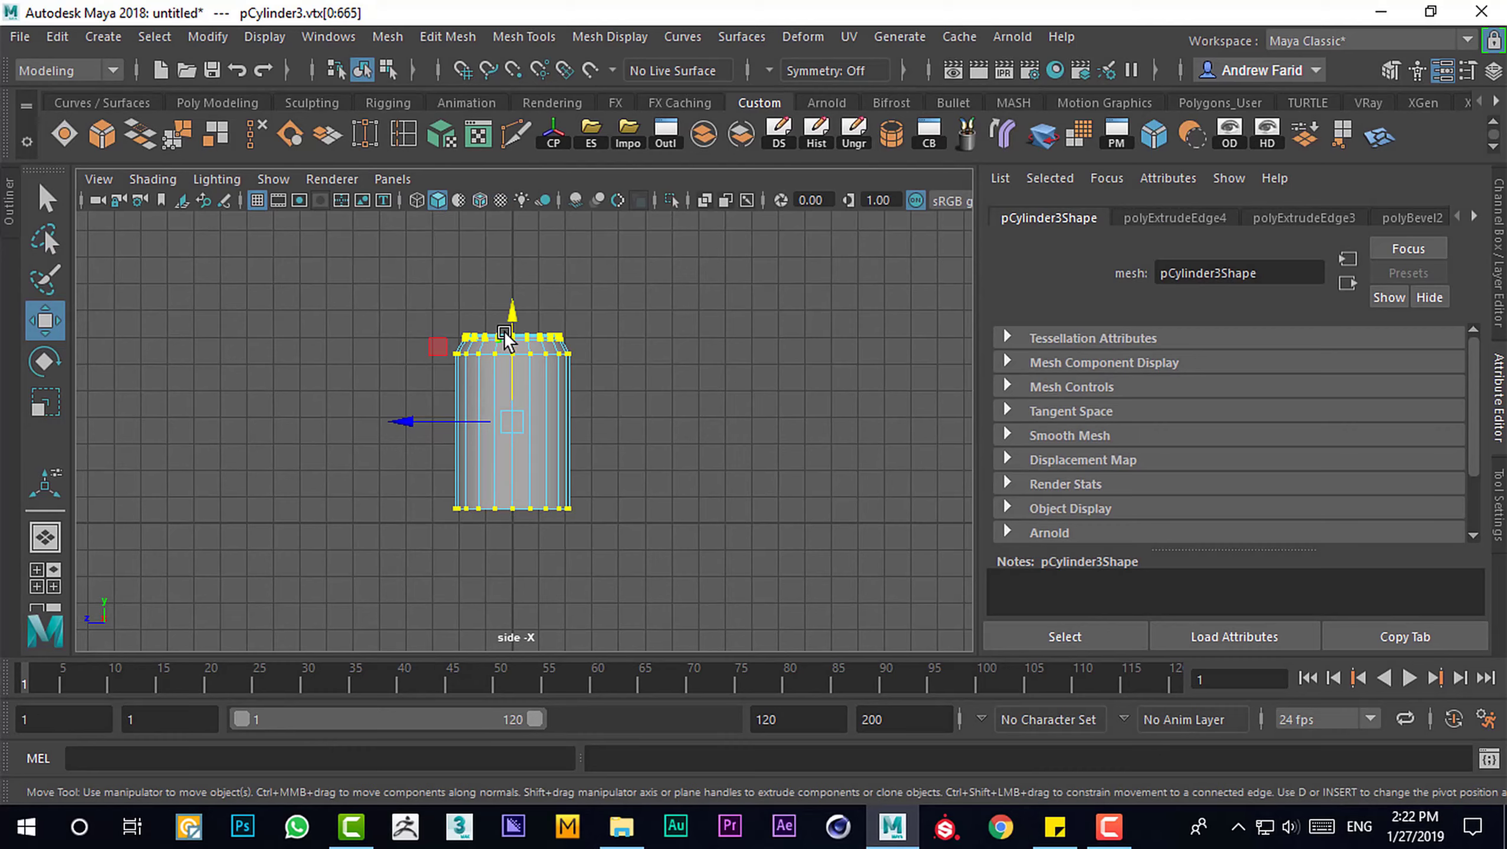
drag(506, 339, 519, 295)
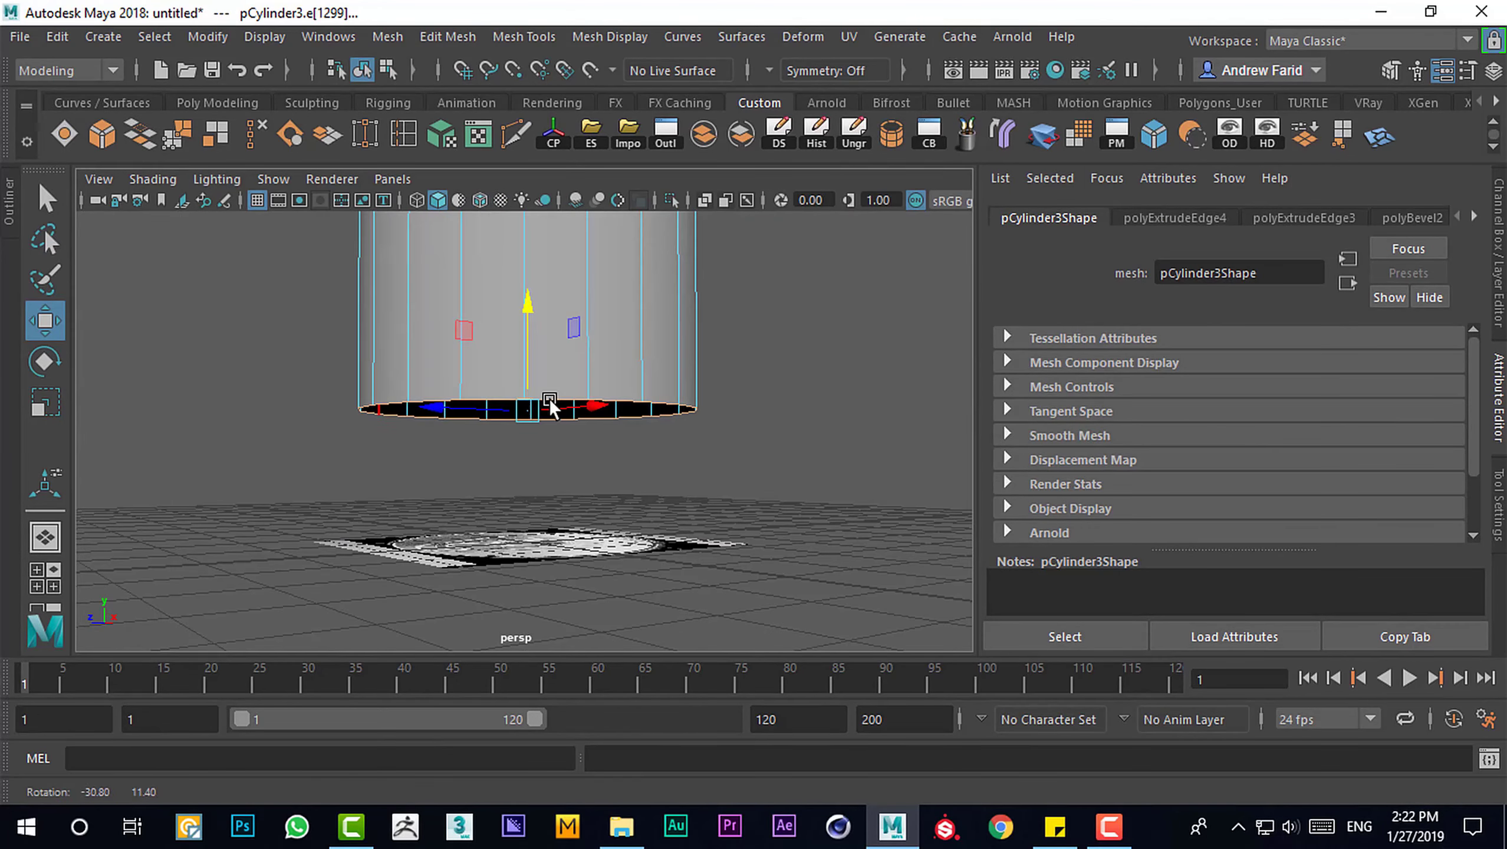
key(ctrl+e)
Pull the extruded base ring inward, fill and merge the bottom hole, and add an edge loop
mouse_move(550, 408)
alt+mouse_down()
mouse_move(521, 421)
mouse_move(601, 508)
alt+mouse_up()
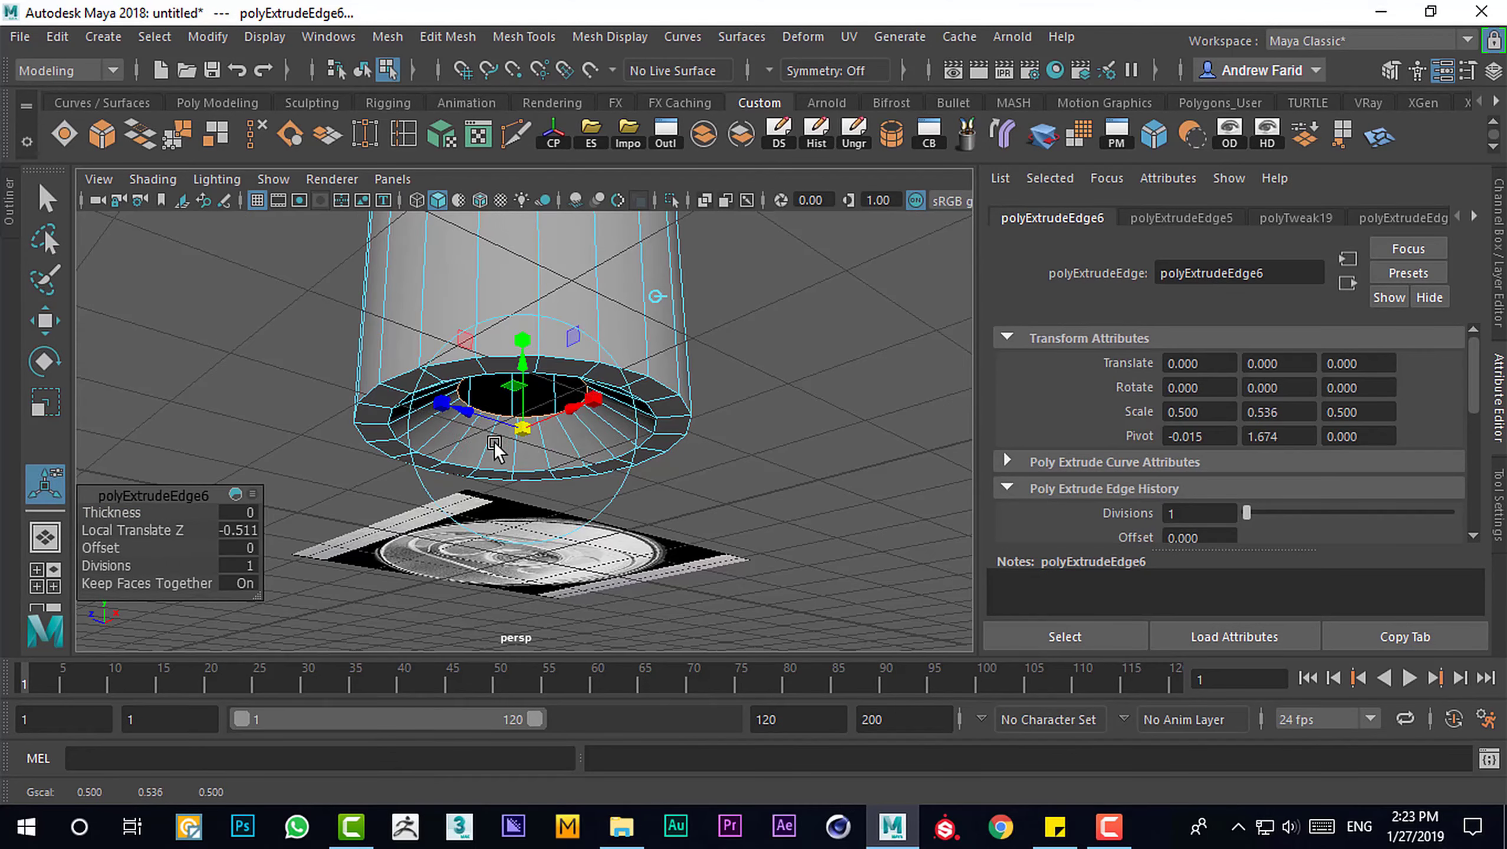
scroll(572, 384, up, 5)
shift+right_drag(677, 575, 508, 508)
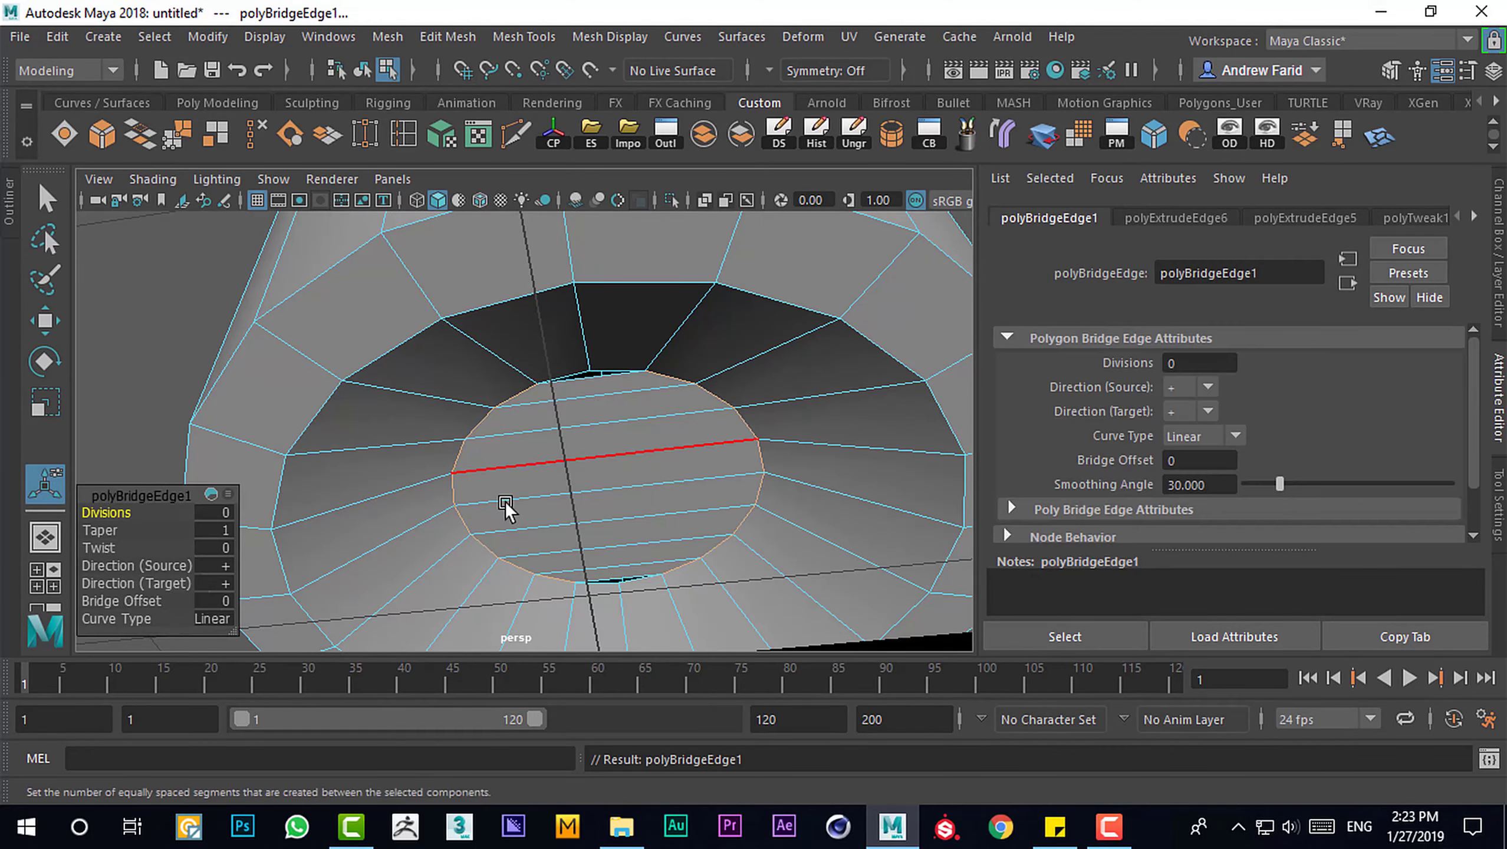
shift+right_drag(631, 585, 598, 410)
scroll(630, 428, up, 5)
scroll(661, 441, down, 5)
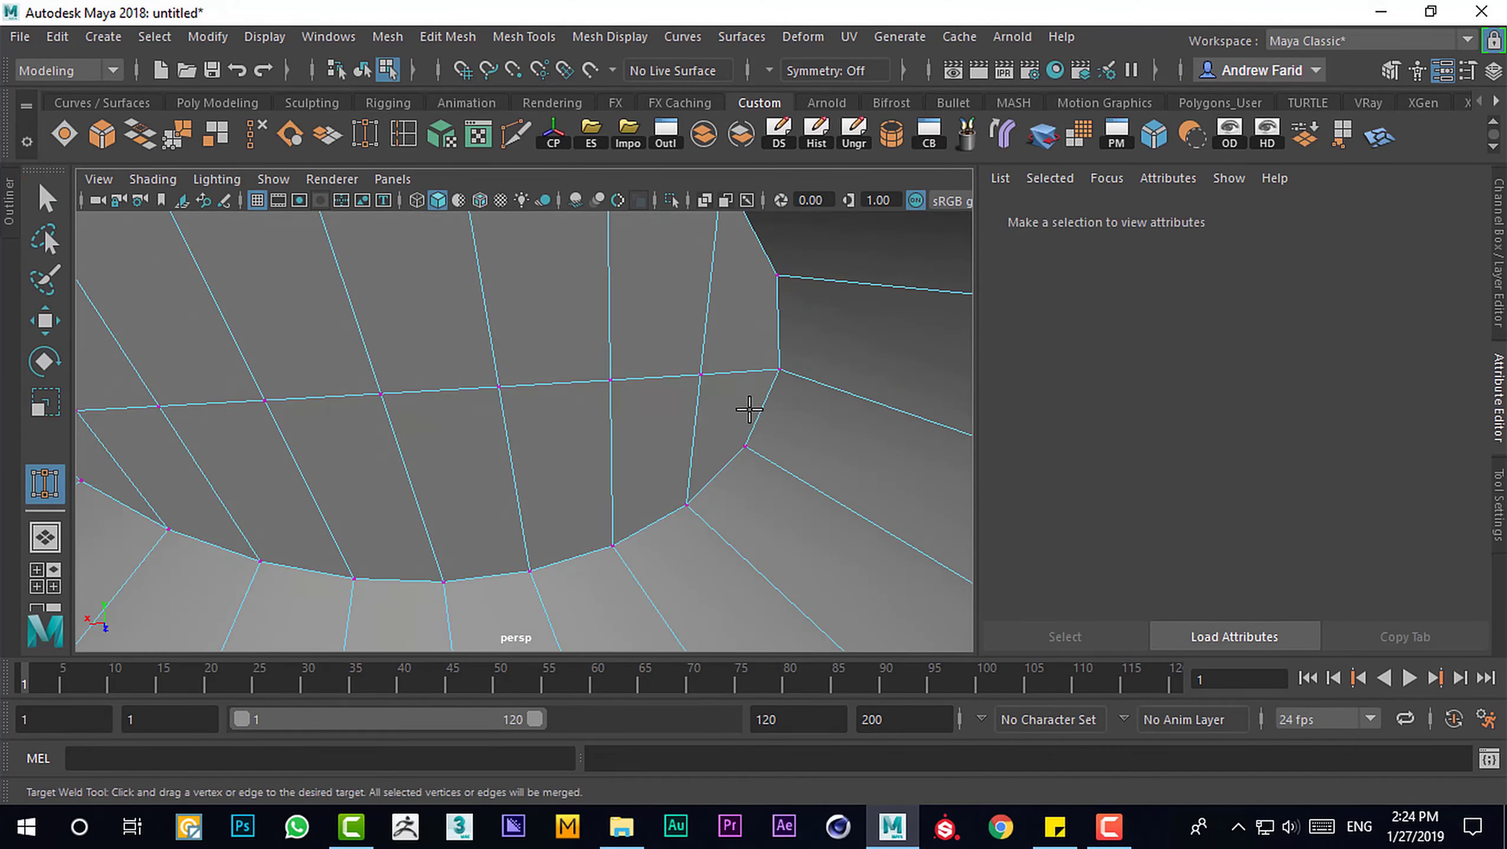
scroll(727, 410, down, 3)
alt+drag(727, 410, 594, 357)
shift+right_drag(594, 356, 535, 417)
drag(383, 502, 561, 503)
scroll(572, 438, down, 5)
Bevel the can's bottom rim edge loop with a Fraction of 0.8
double_click(562, 503)
key(w)
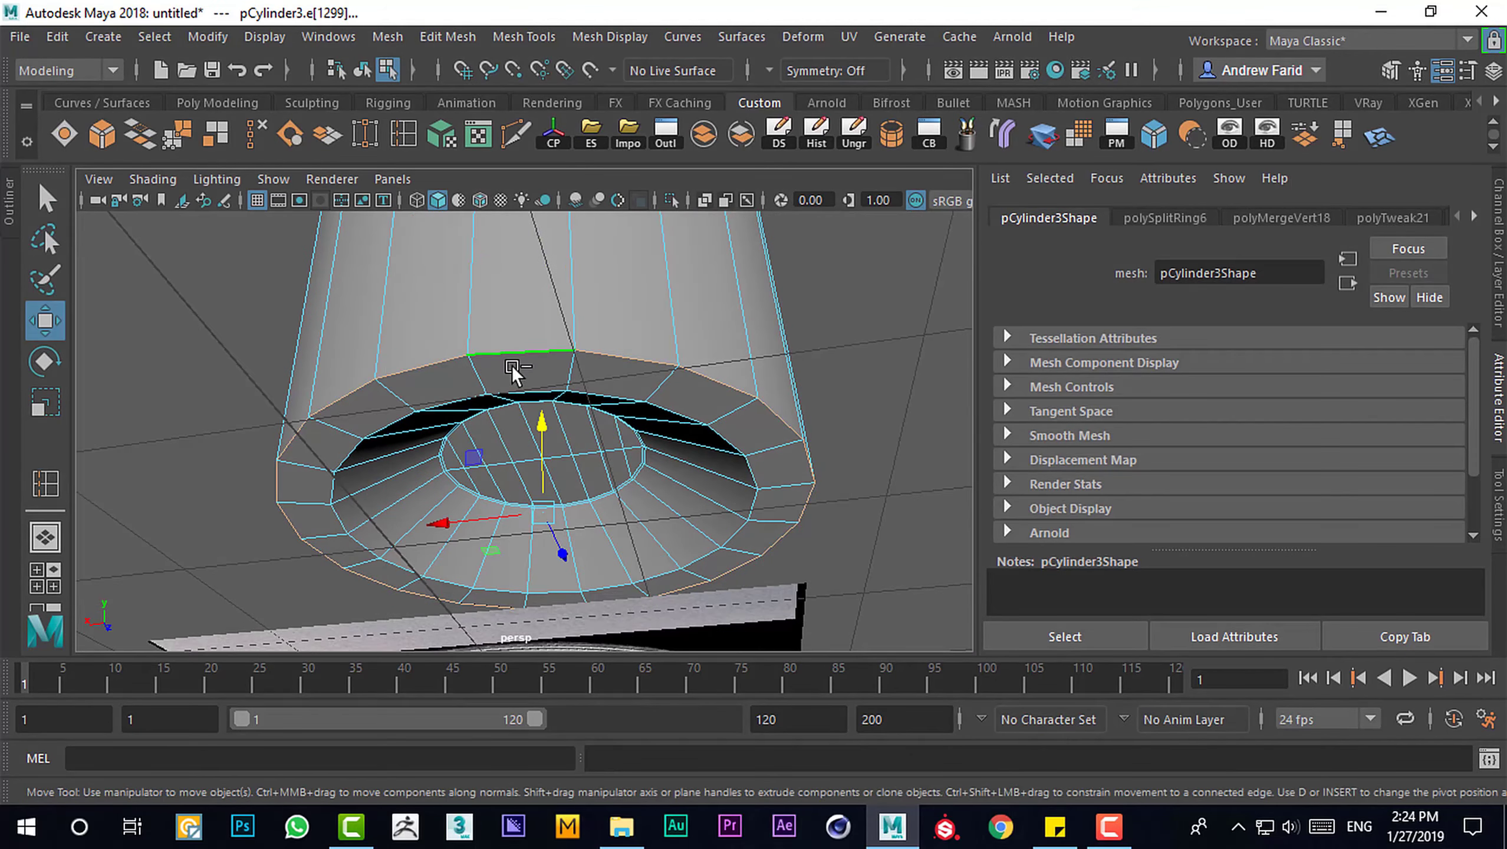
double_click(103, 146)
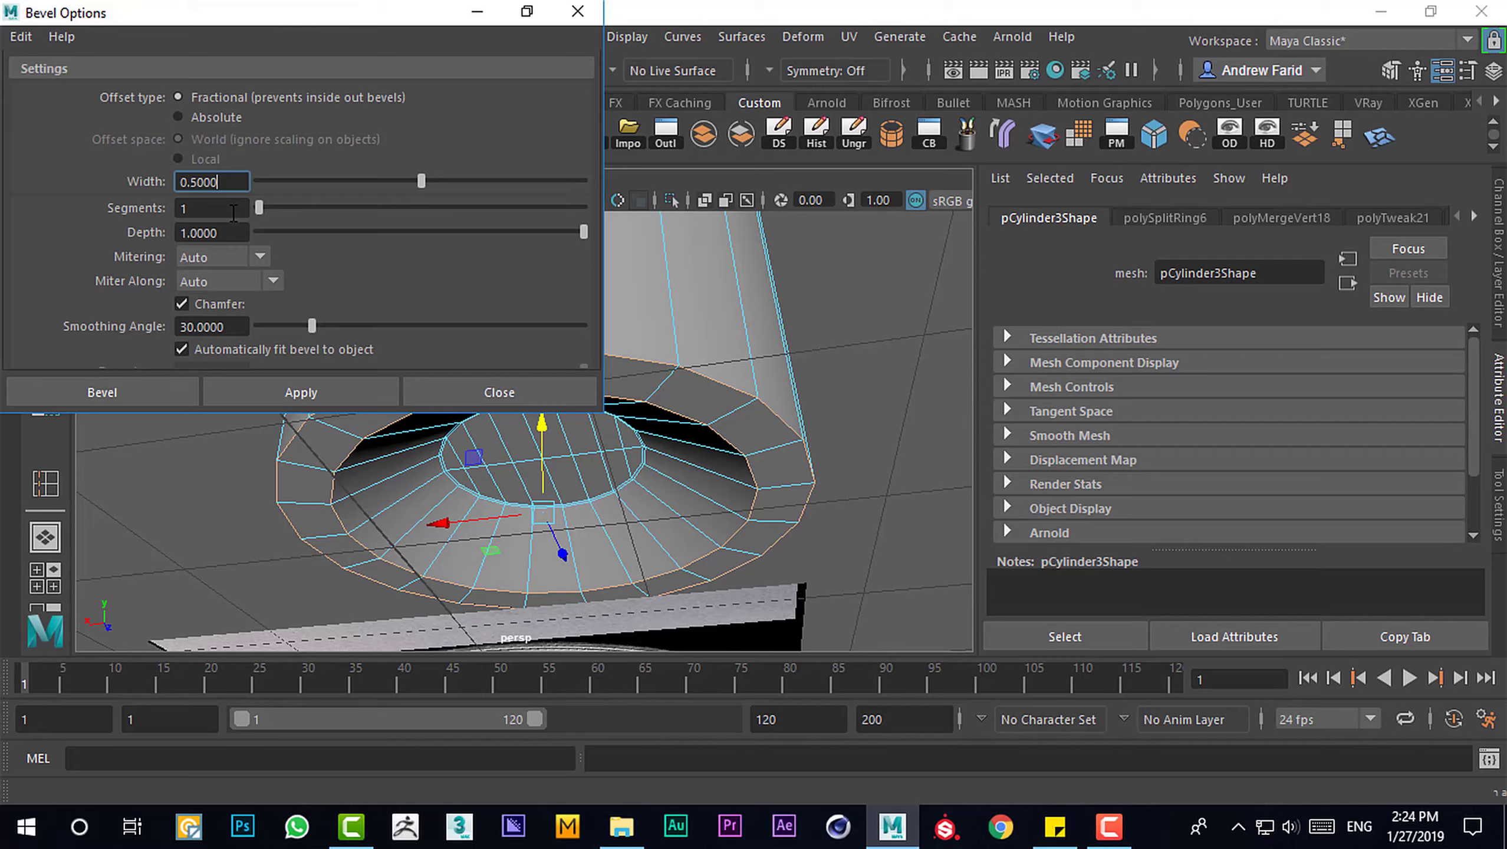
click(269, 394)
click(597, 11)
mouse_move(105, 513)
mouse_down()
mouse_move(89, 512)
mouse_move(119, 532)
mouse_move(460, 378)
mouse_up()
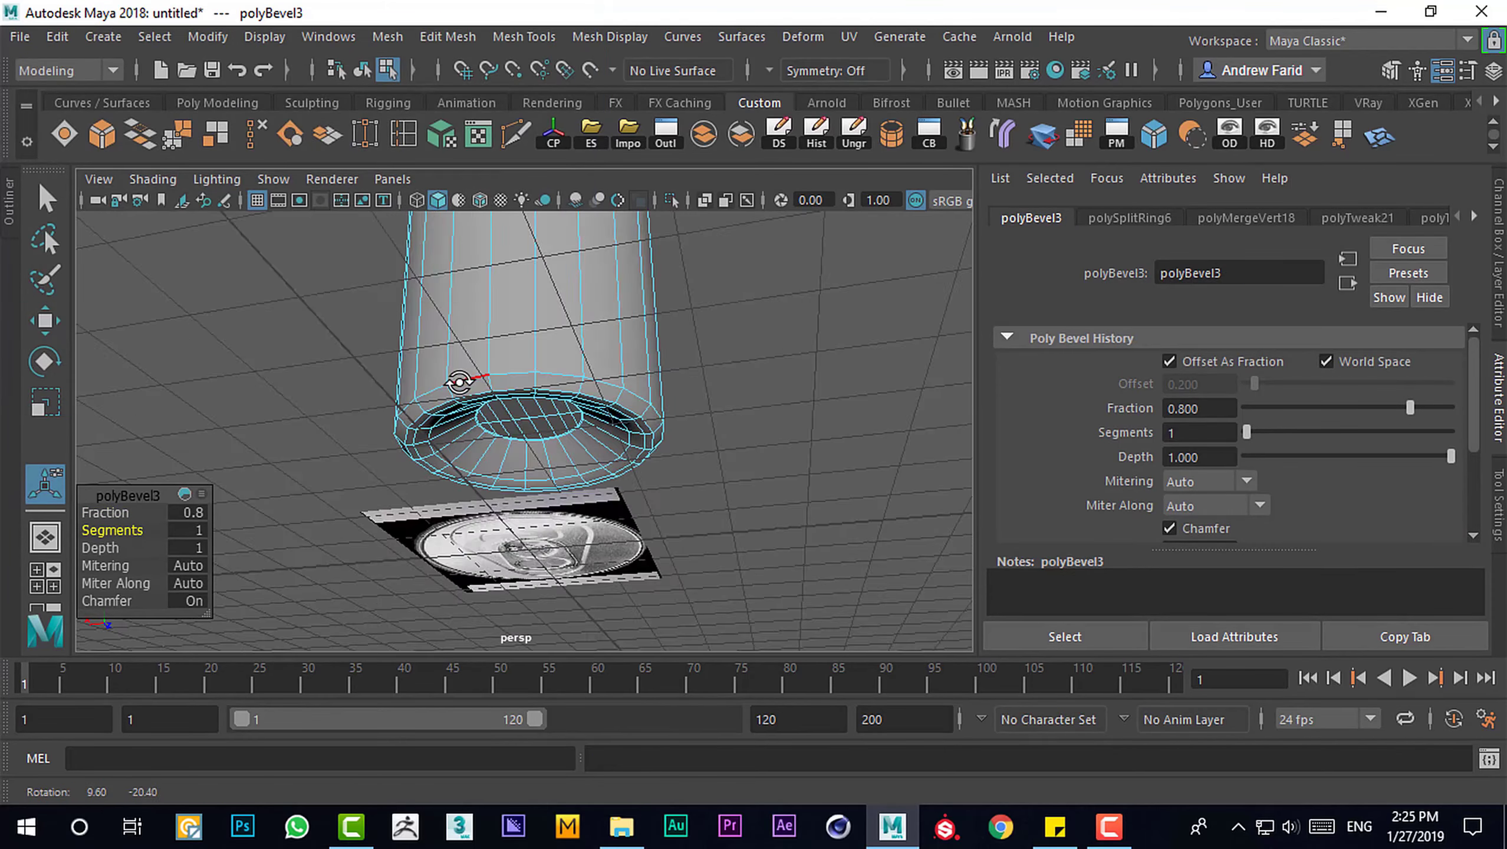
Bevel a second edge loop on the can's underside (polyBevel4)
click(475, 562)
key(w)
alt+drag(522, 517, 417, 369)
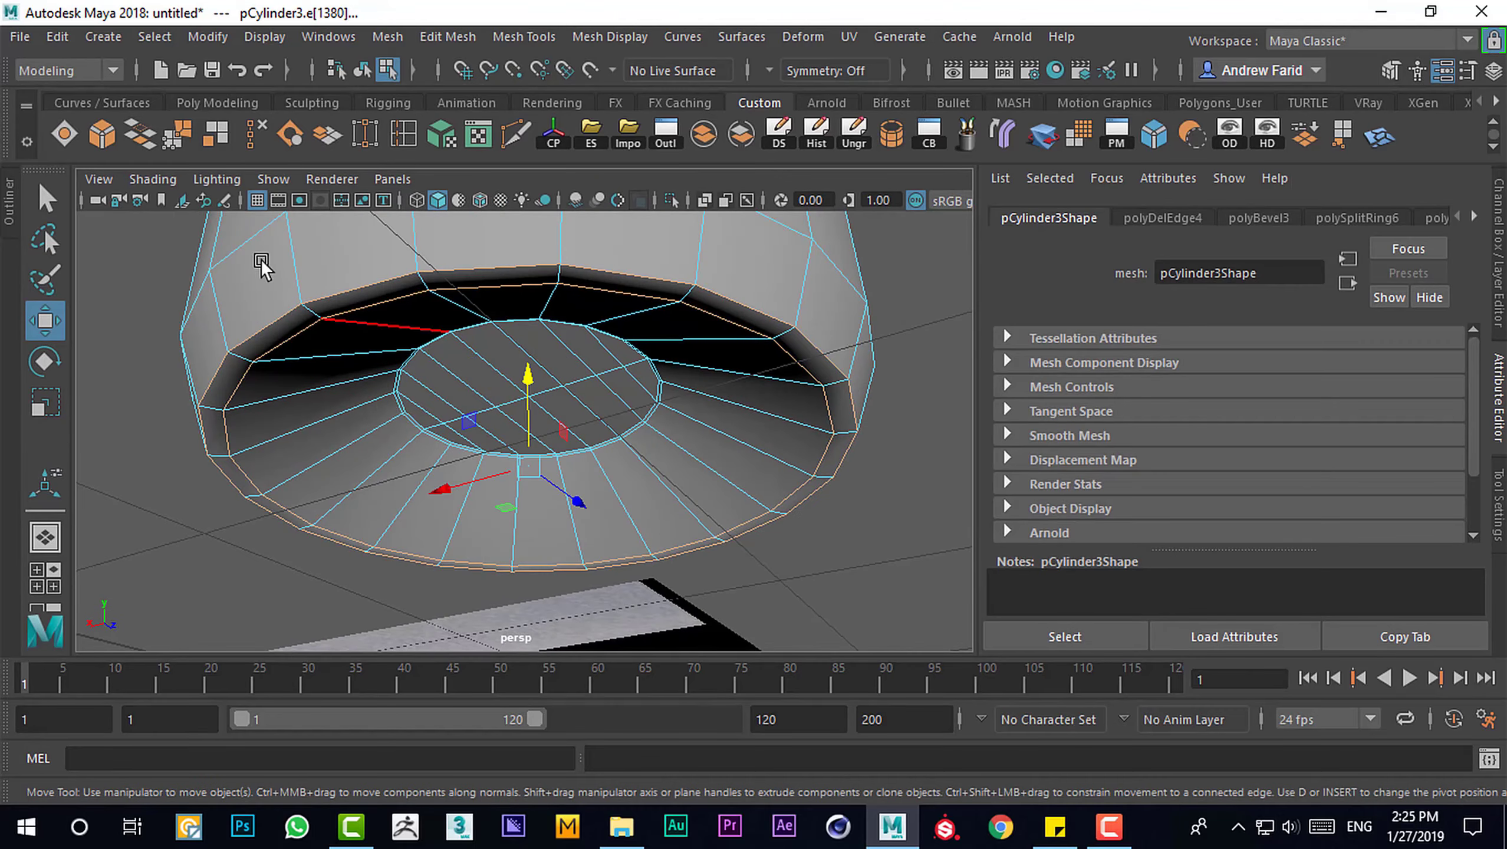
click(448, 37)
click(565, 83)
click(102, 393)
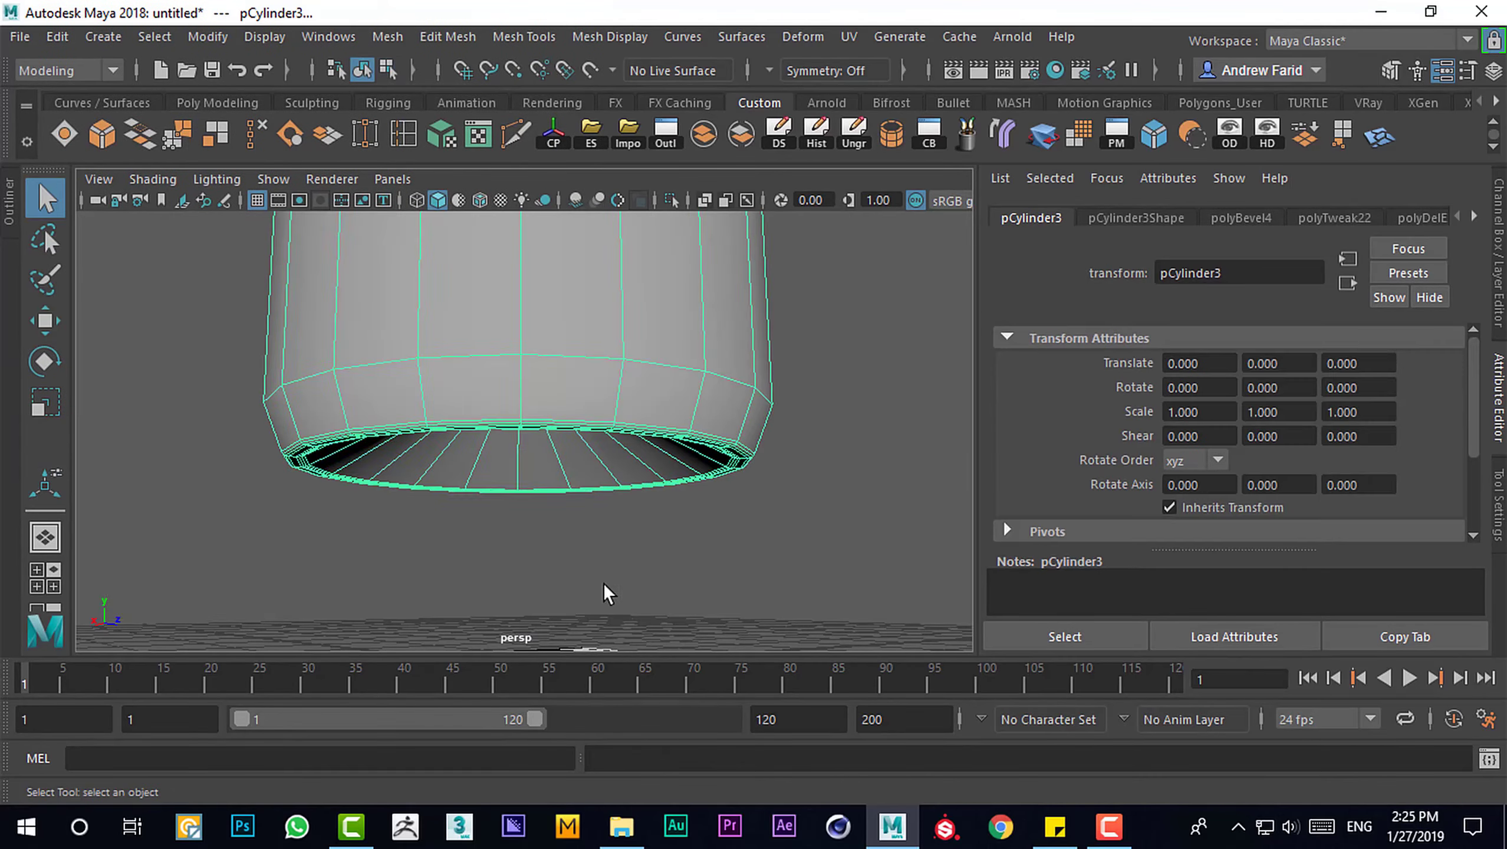
drag(279, 458, 841, 589)
Show a maximized top view over the can-lid reference image
key(r)
key(space)
key(F8)
key(w)
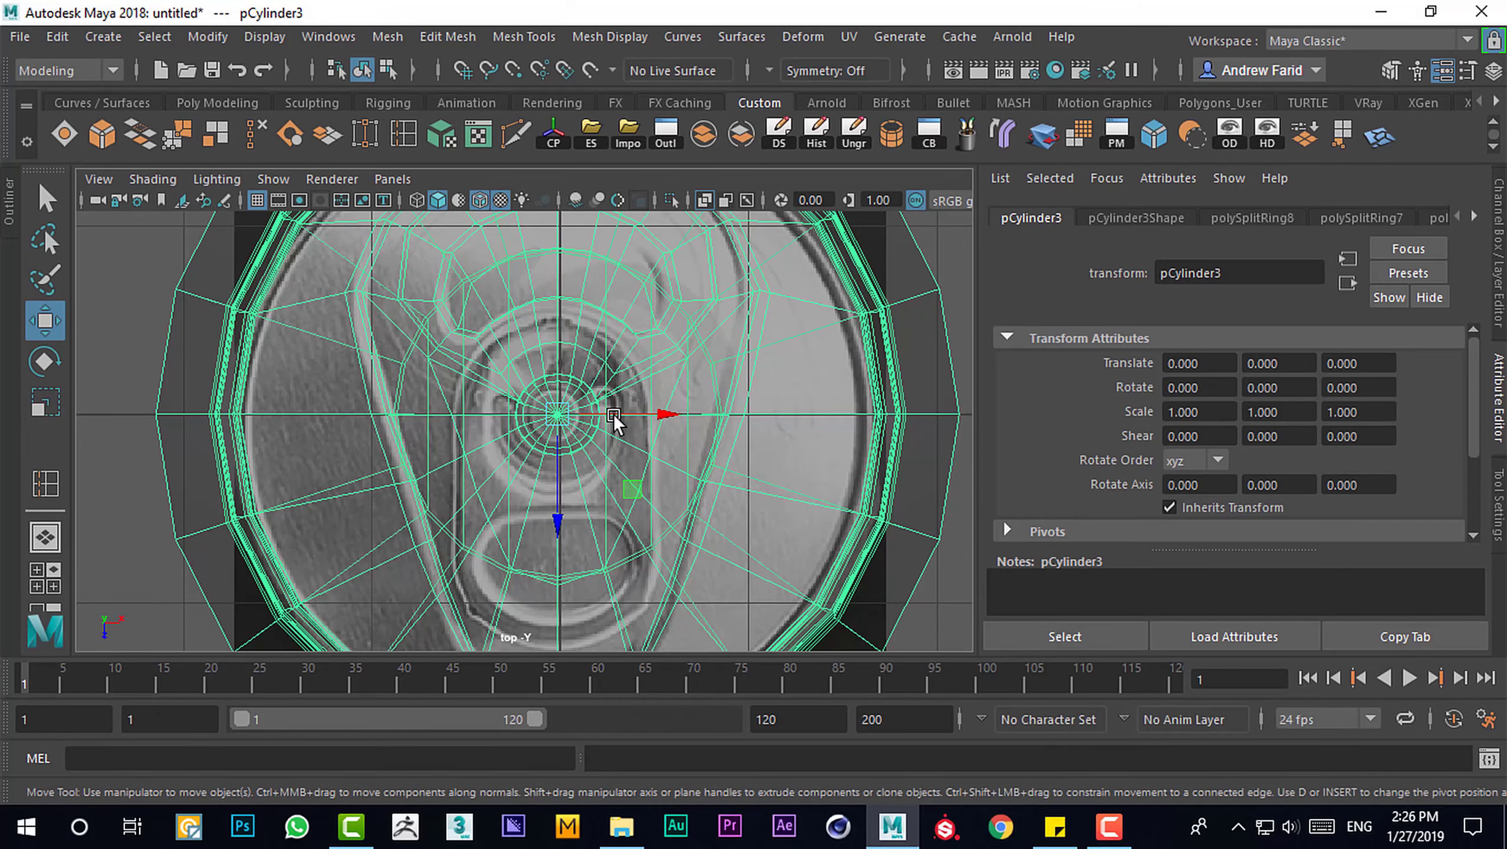
Slide the can body along X, off the lid reference image
drag(588, 484, 572, 495)
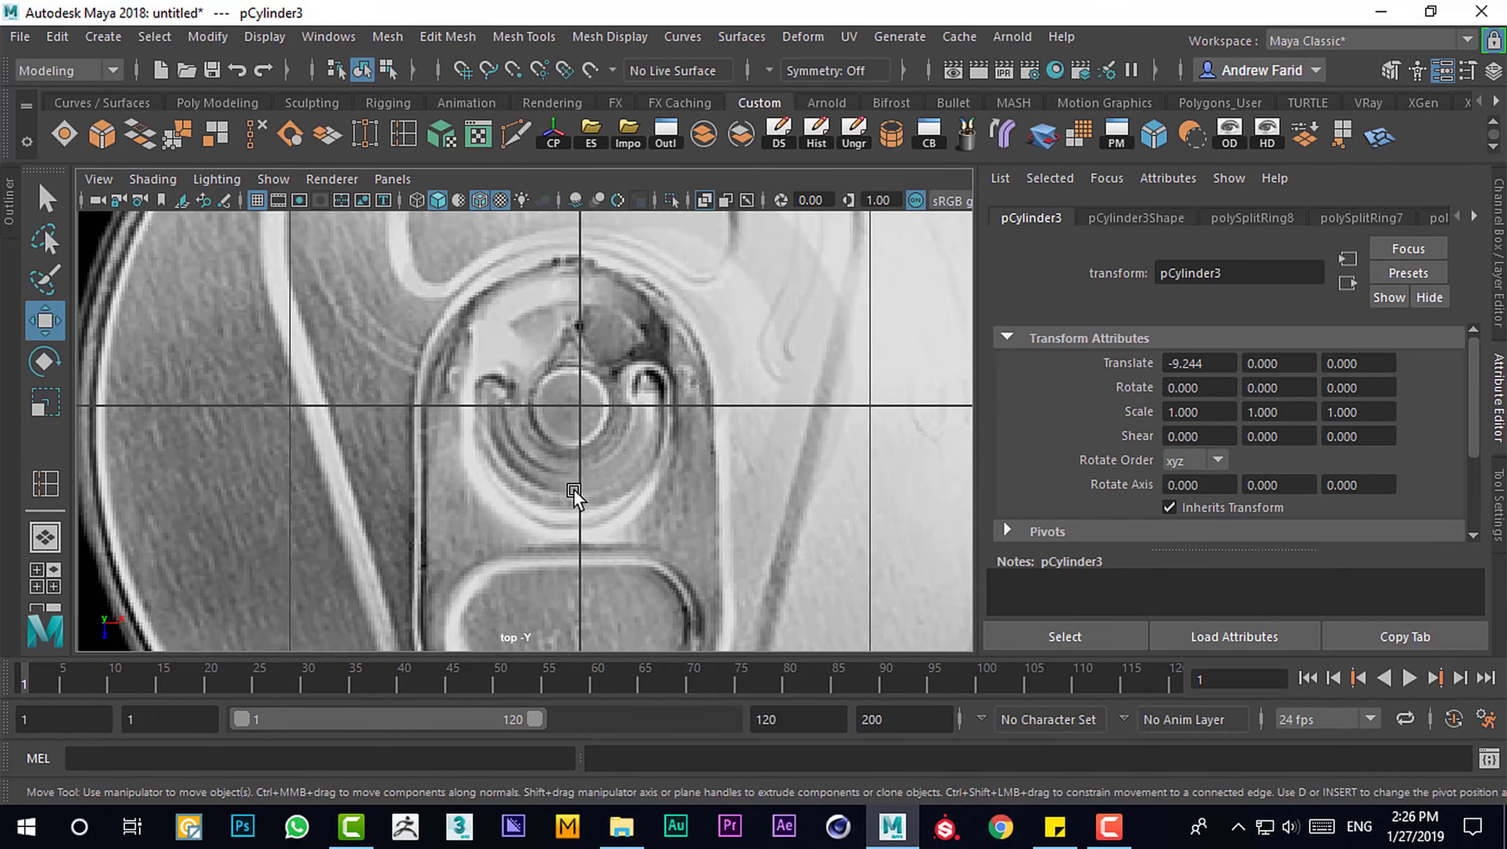
alt+middle_drag(572, 495, 573, 337)
scroll(391, 296, down, 5)
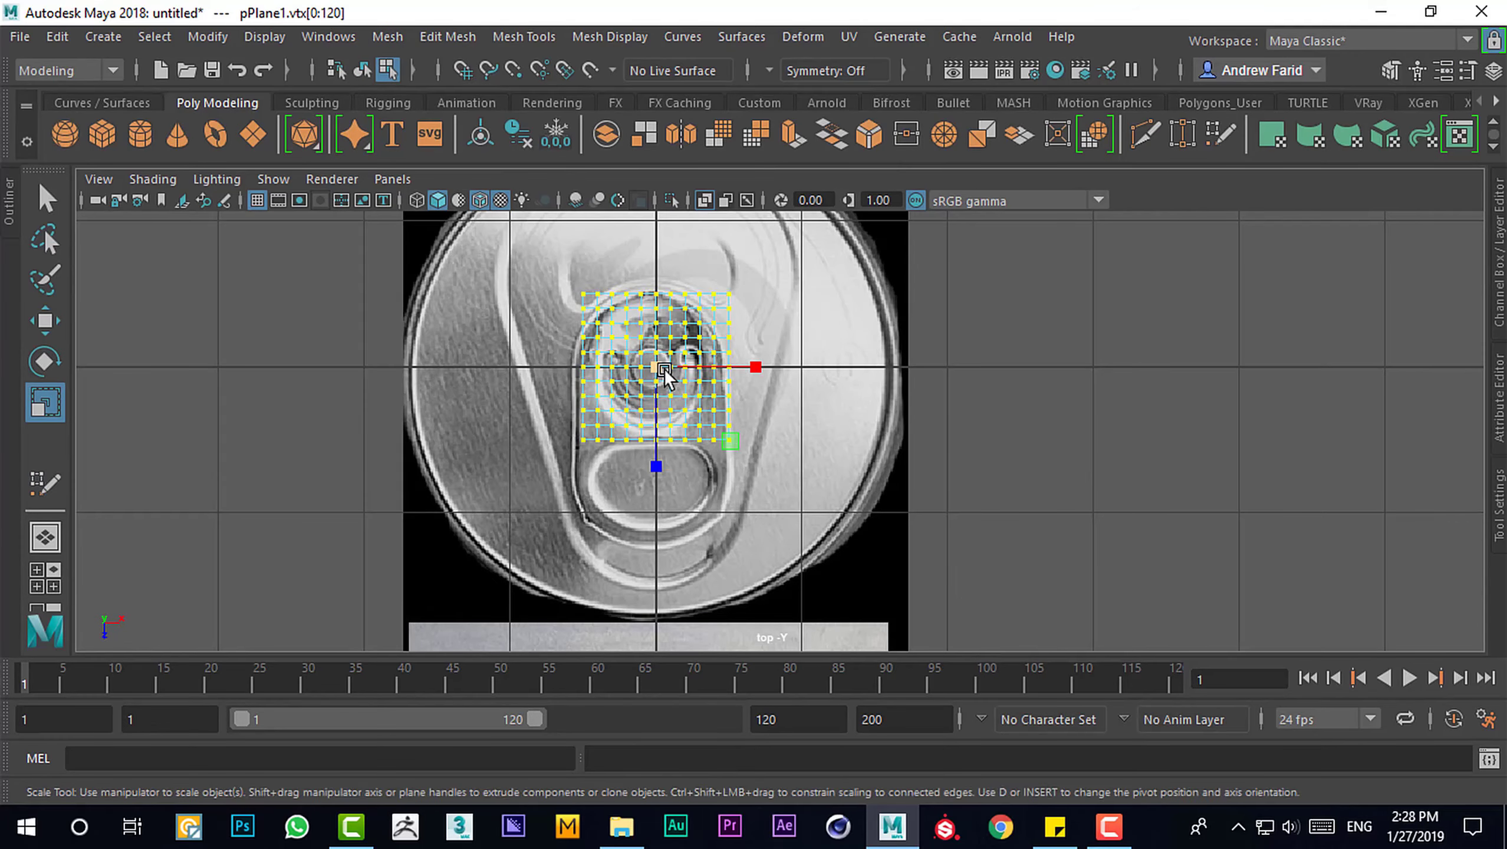
scroll(631, 464, up, 2)
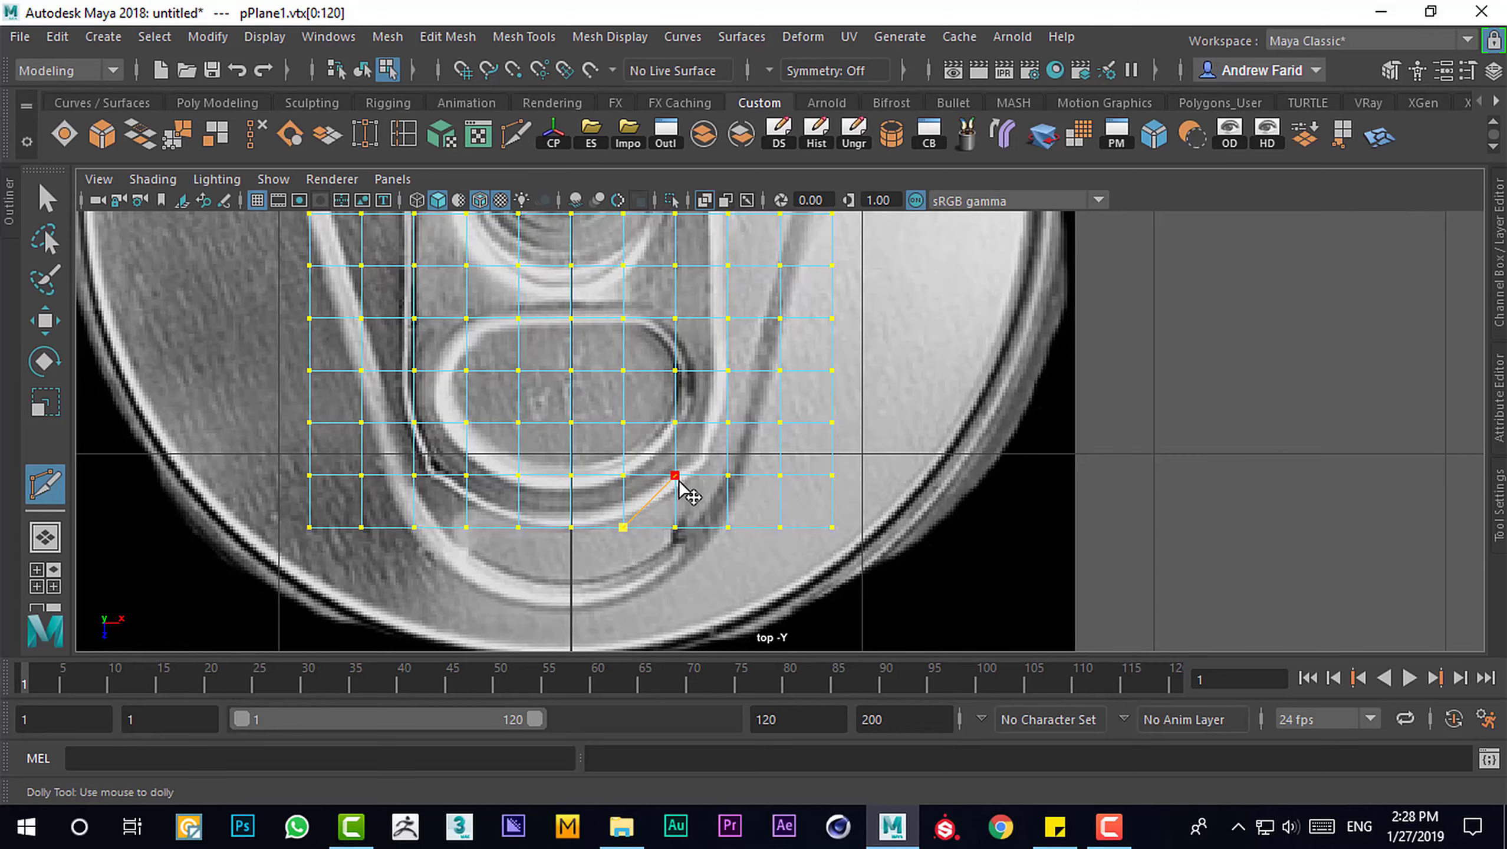
Fit the subdivided plane over the pull-tab outline in the top view
alt+middle_drag(680, 481, 683, 473)
scroll(706, 607, down, 3)
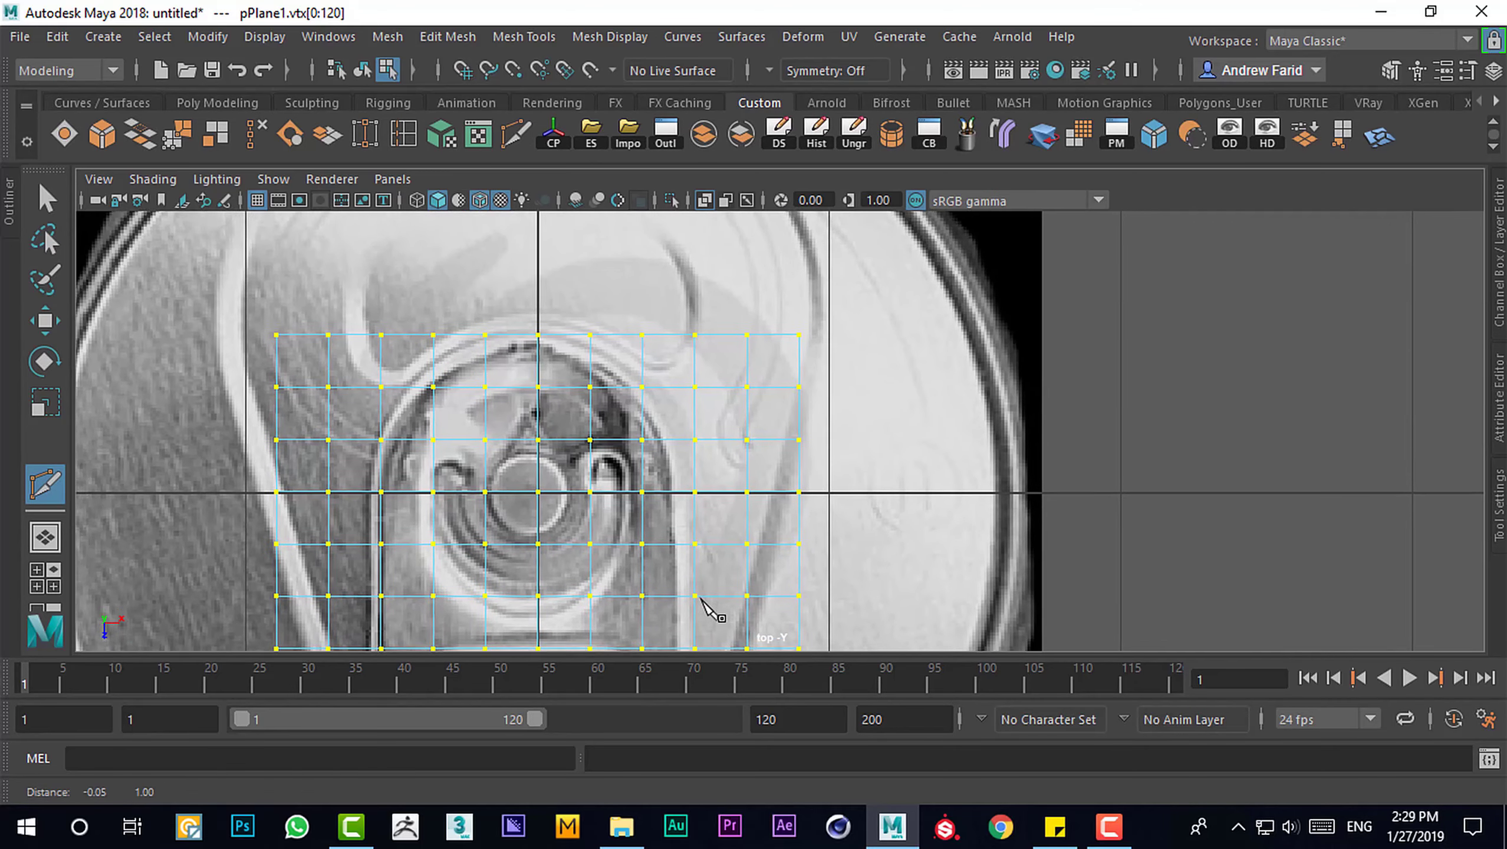
scroll(723, 472, up, 2)
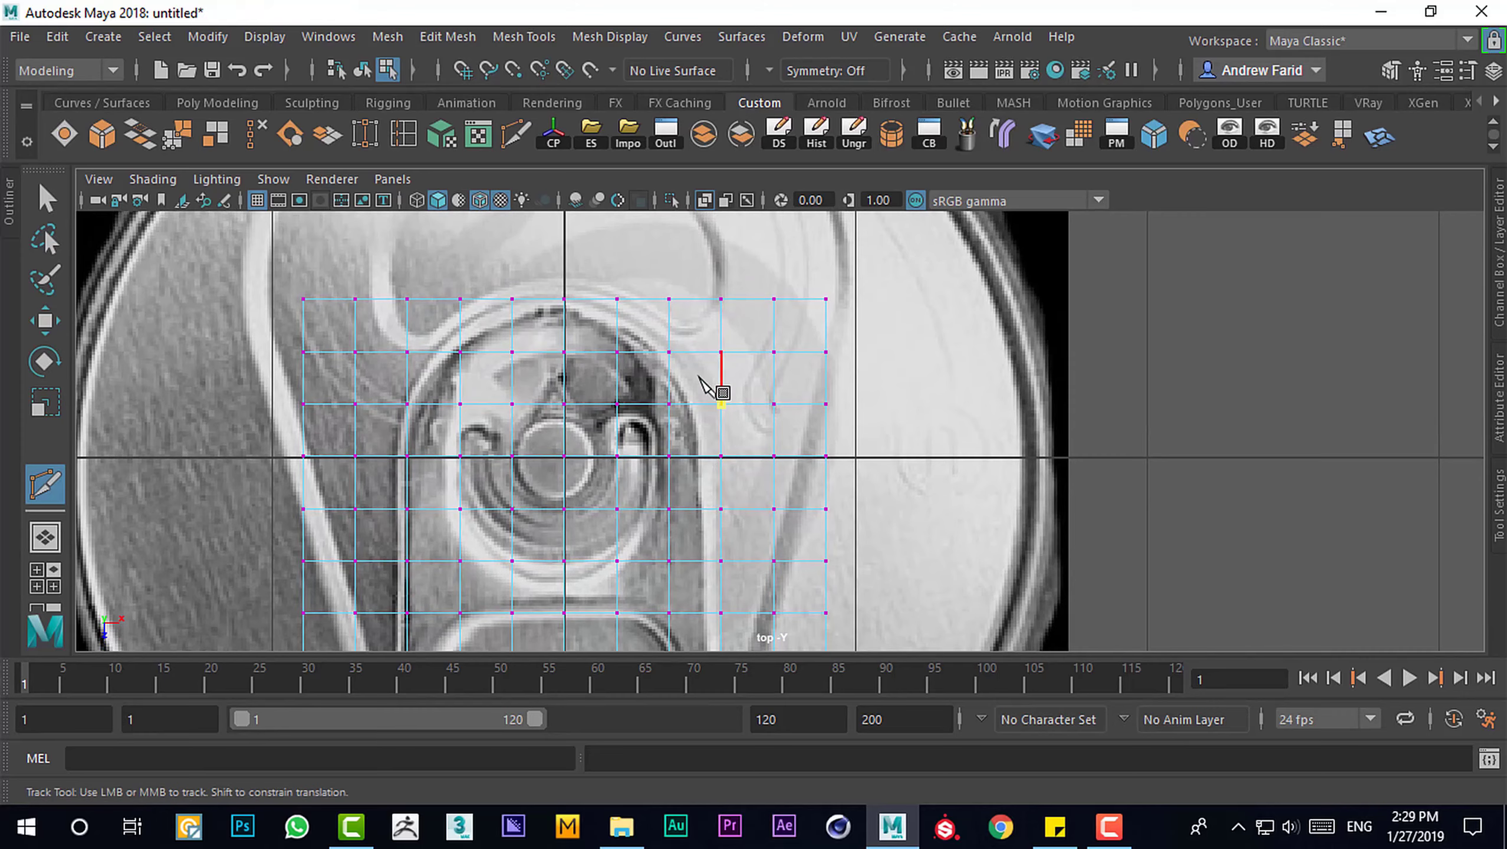
scroll(659, 355, down, 1)
scroll(624, 446, down, 3)
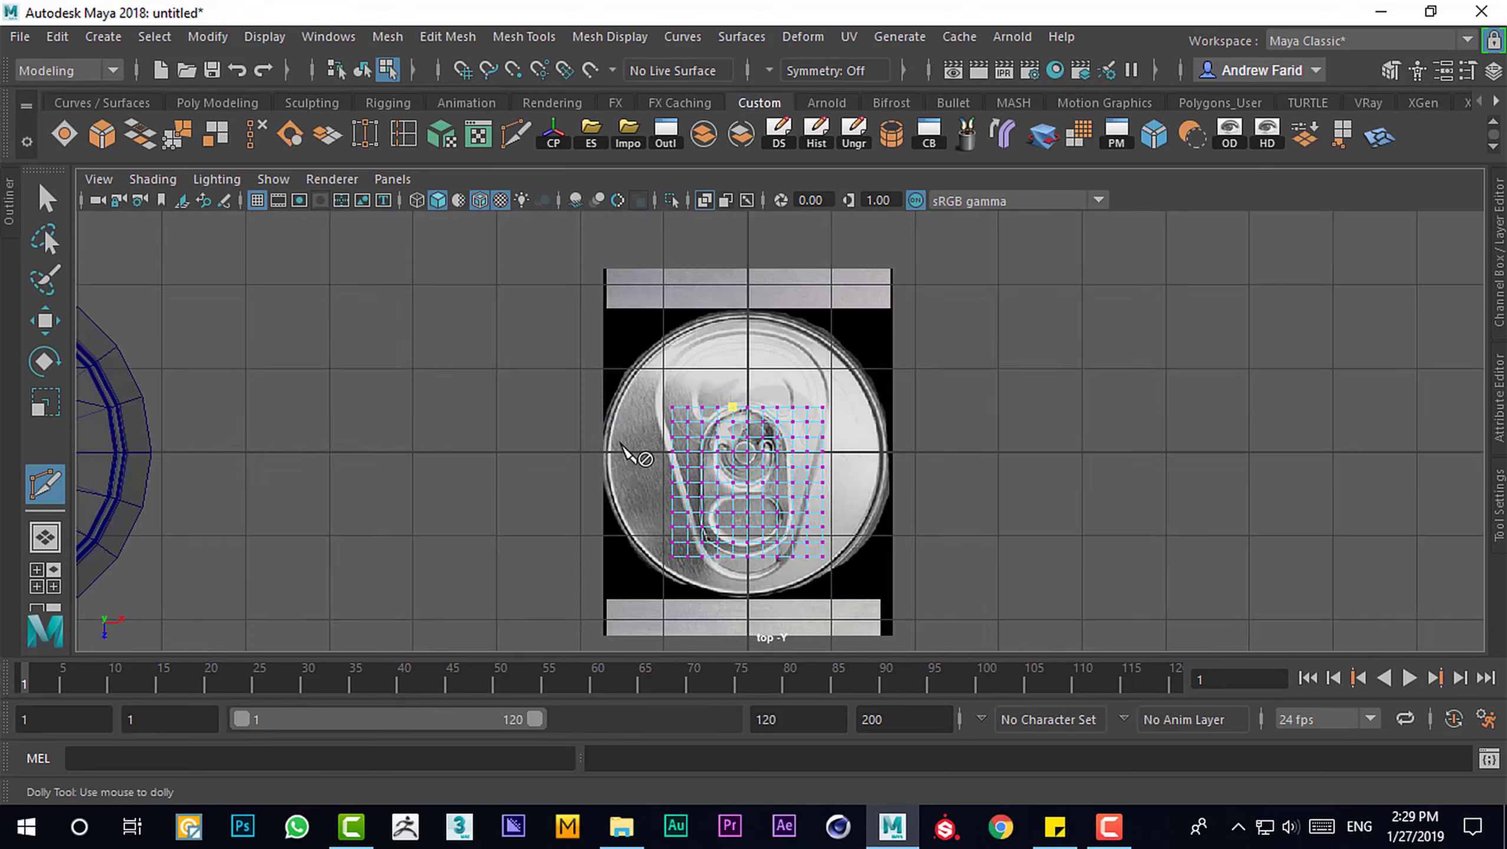
scroll(648, 485, up, 4)
scroll(773, 417, down, 4)
scroll(730, 410, up, 4)
scroll(657, 445, up, 3)
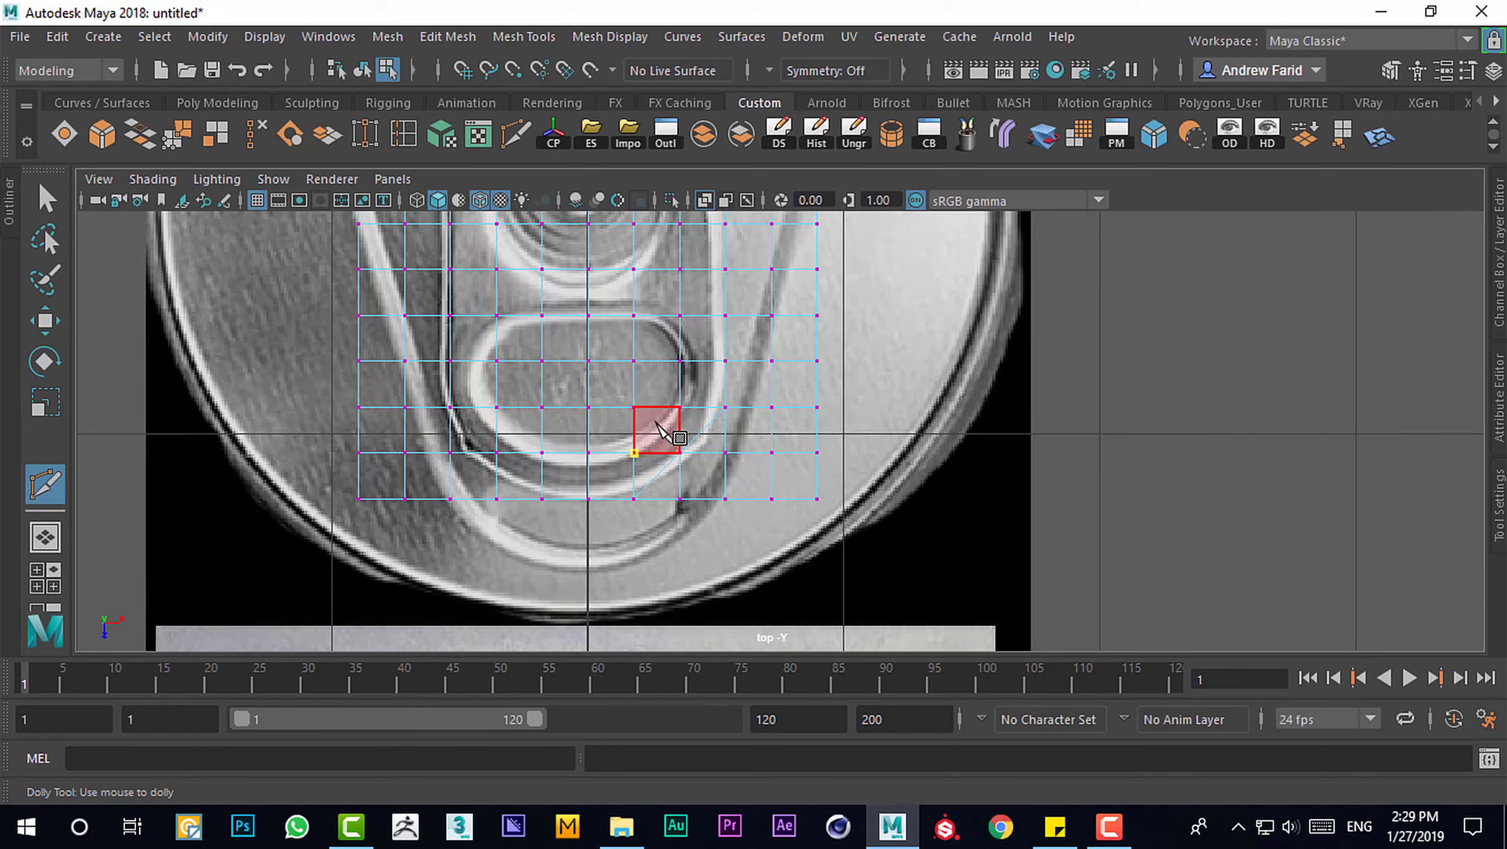
alt+middle_drag(679, 407, 654, 426)
scroll(654, 425, down, 5)
key(w)
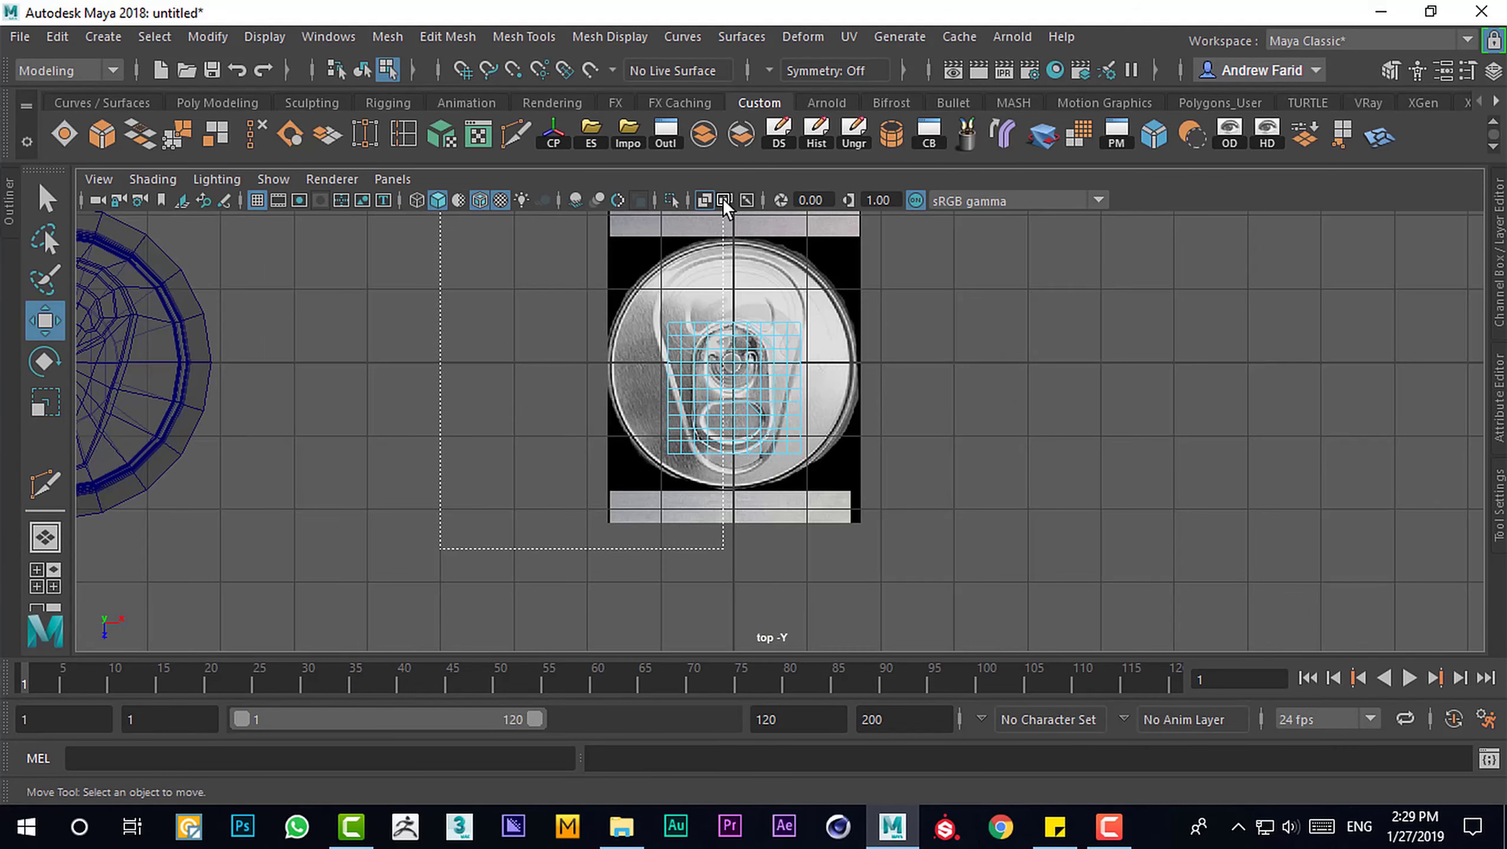
Delete the plane's left-half faces and its rightmost face column
drag(440, 549, 724, 206)
scroll(706, 410, up, 3)
scroll(695, 424, up, 1)
key(Delete)
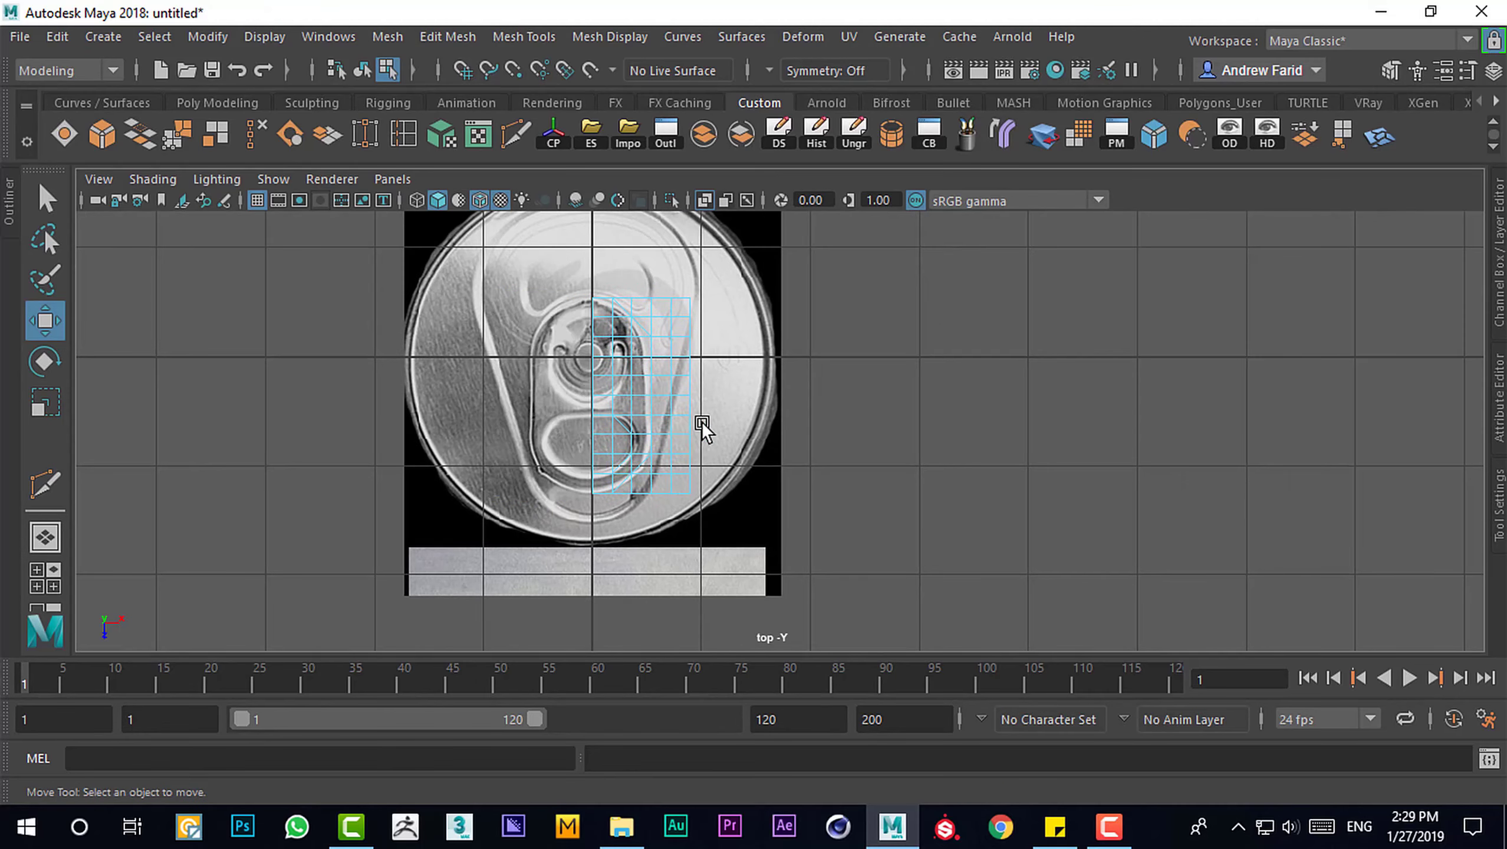
drag(660, 186, 666, 193)
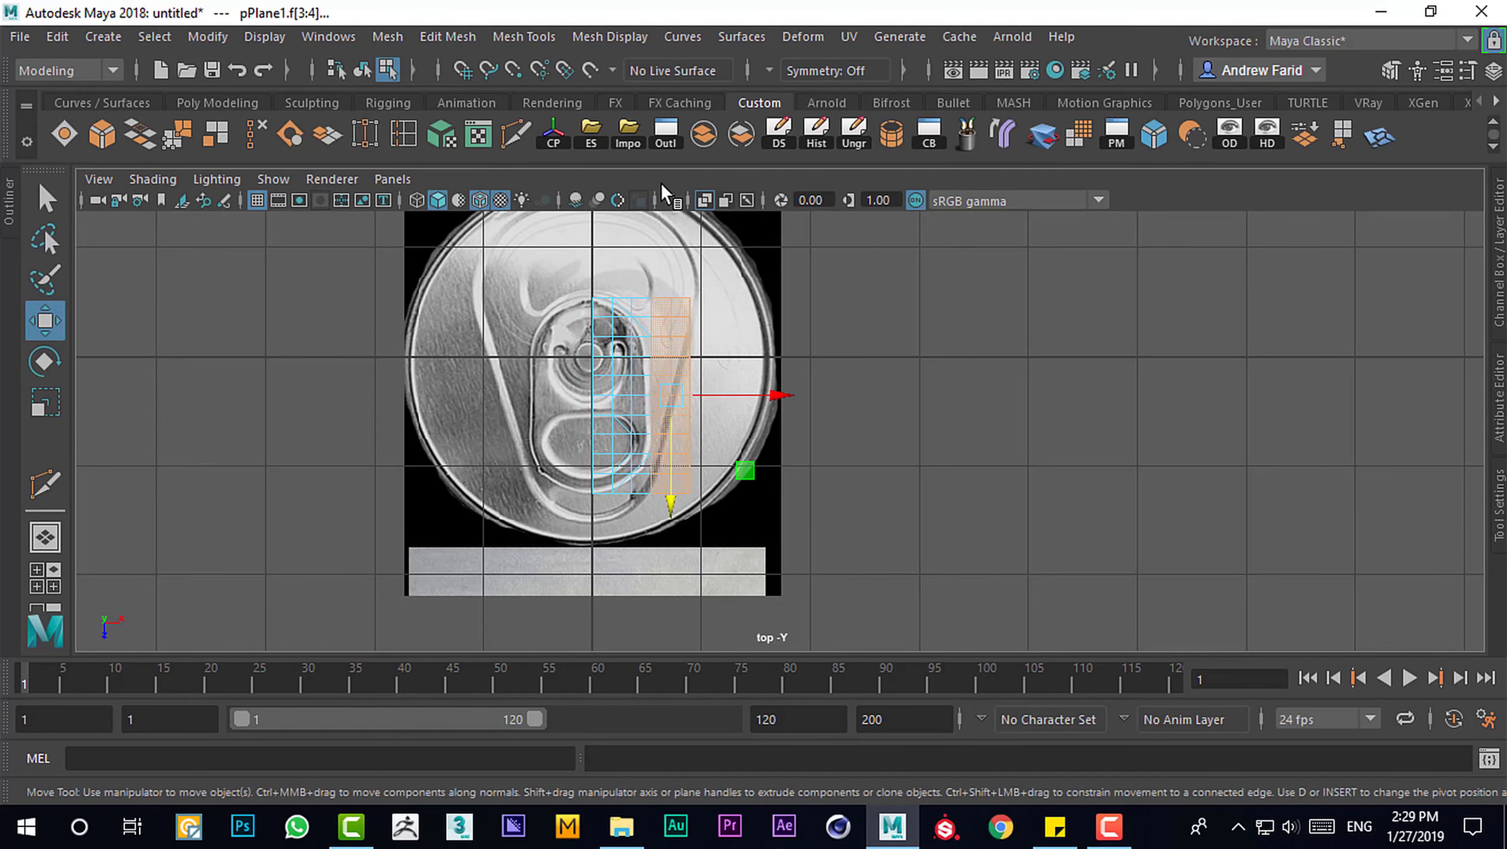
key(Delete)
Extrude the plane's border edge loop around the tab's lower curve (polyExtrudeEdge7)
scroll(663, 431, up, 2)
scroll(580, 423, up, 2)
scroll(540, 446, down, 1)
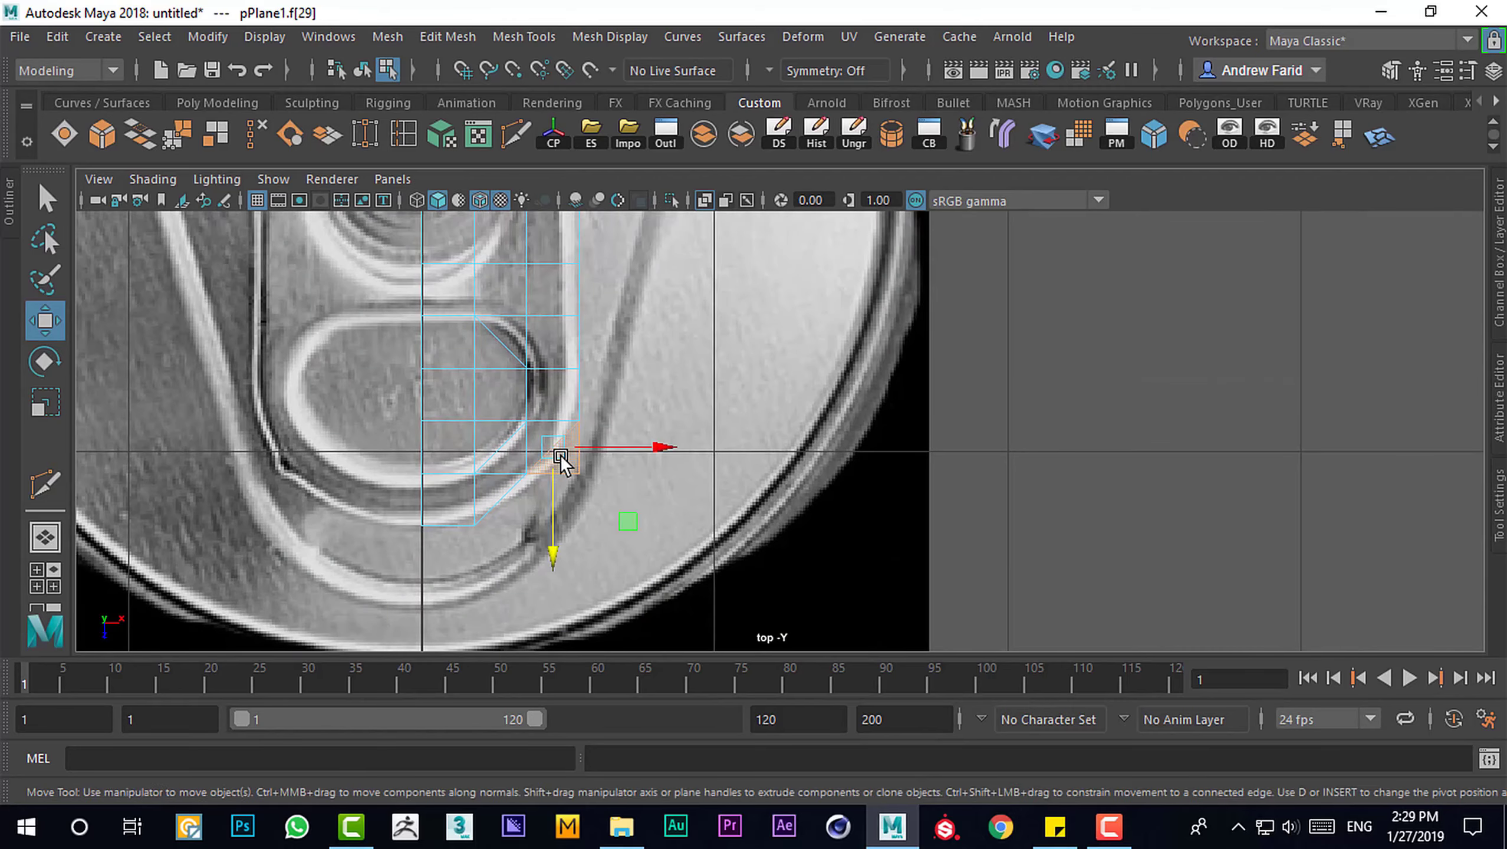
scroll(542, 374, down, 1)
scroll(542, 373, up, 2)
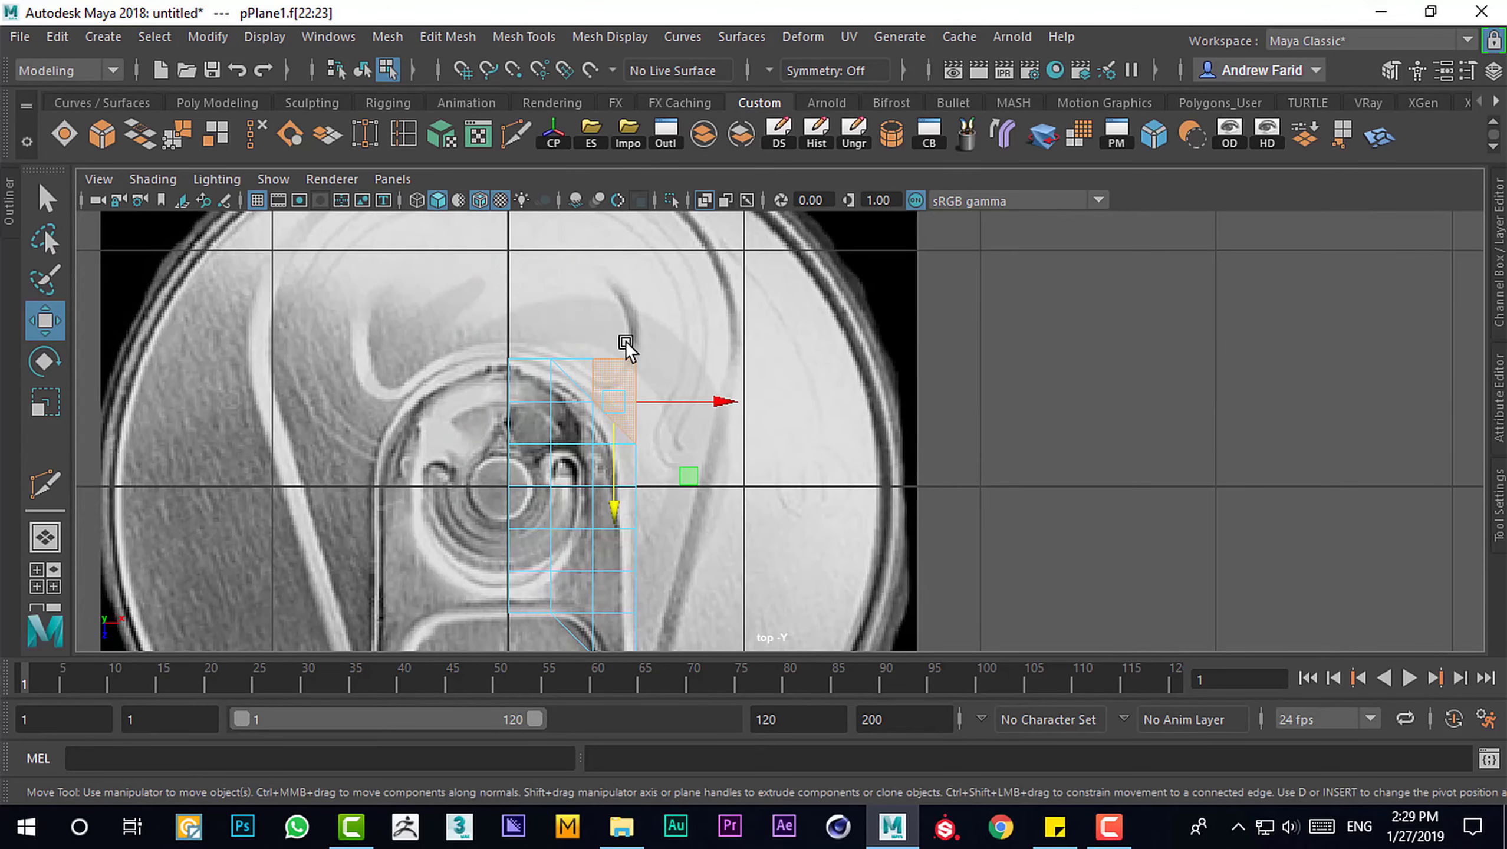
click(576, 351)
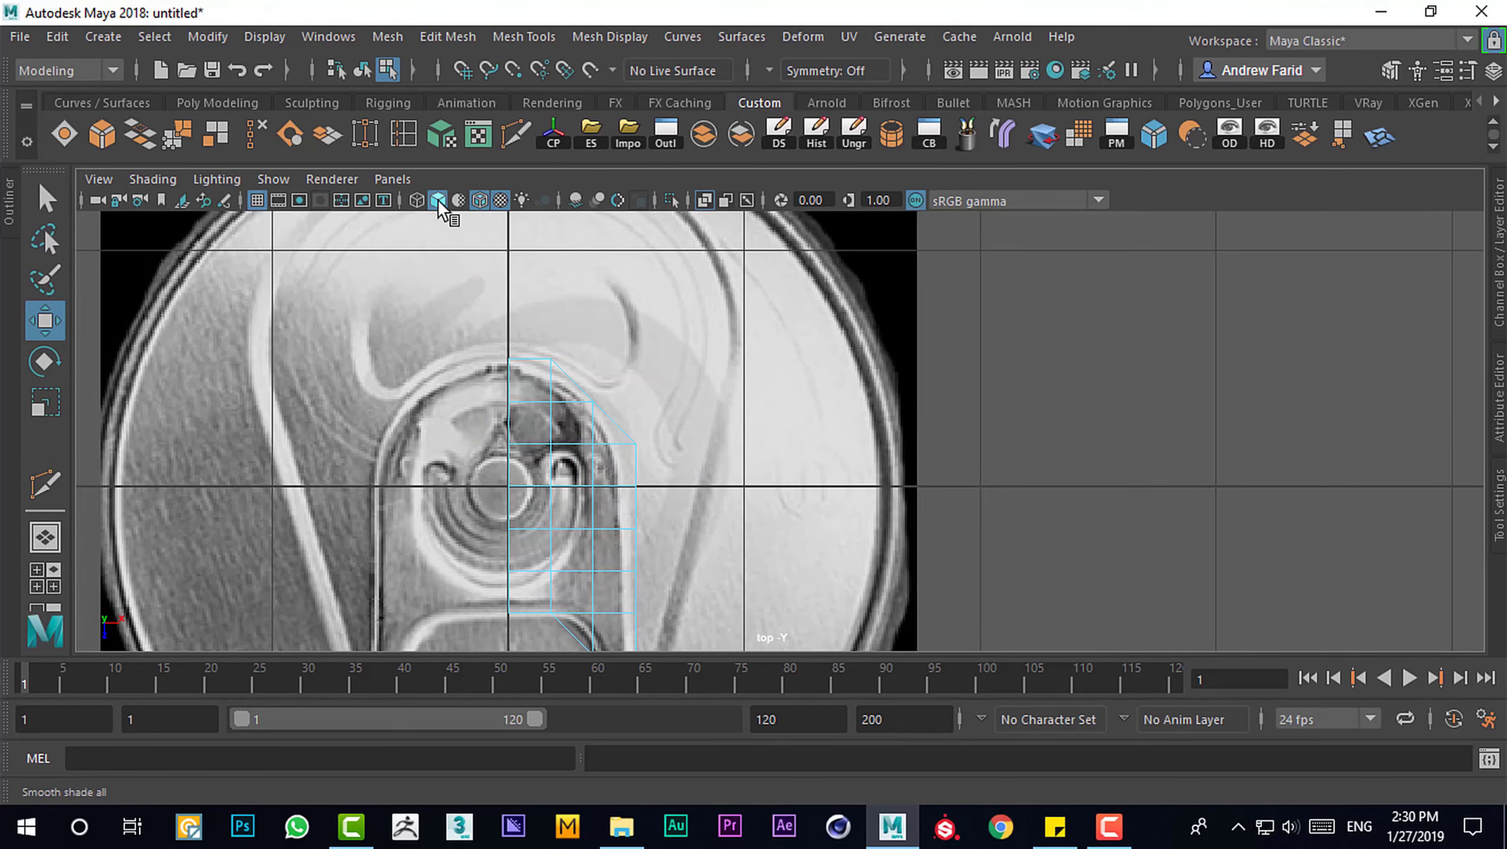
scroll(606, 505, up, 1)
double_click(606, 505)
alt+middle_drag(605, 504, 680, 484)
key(ctrl+e)
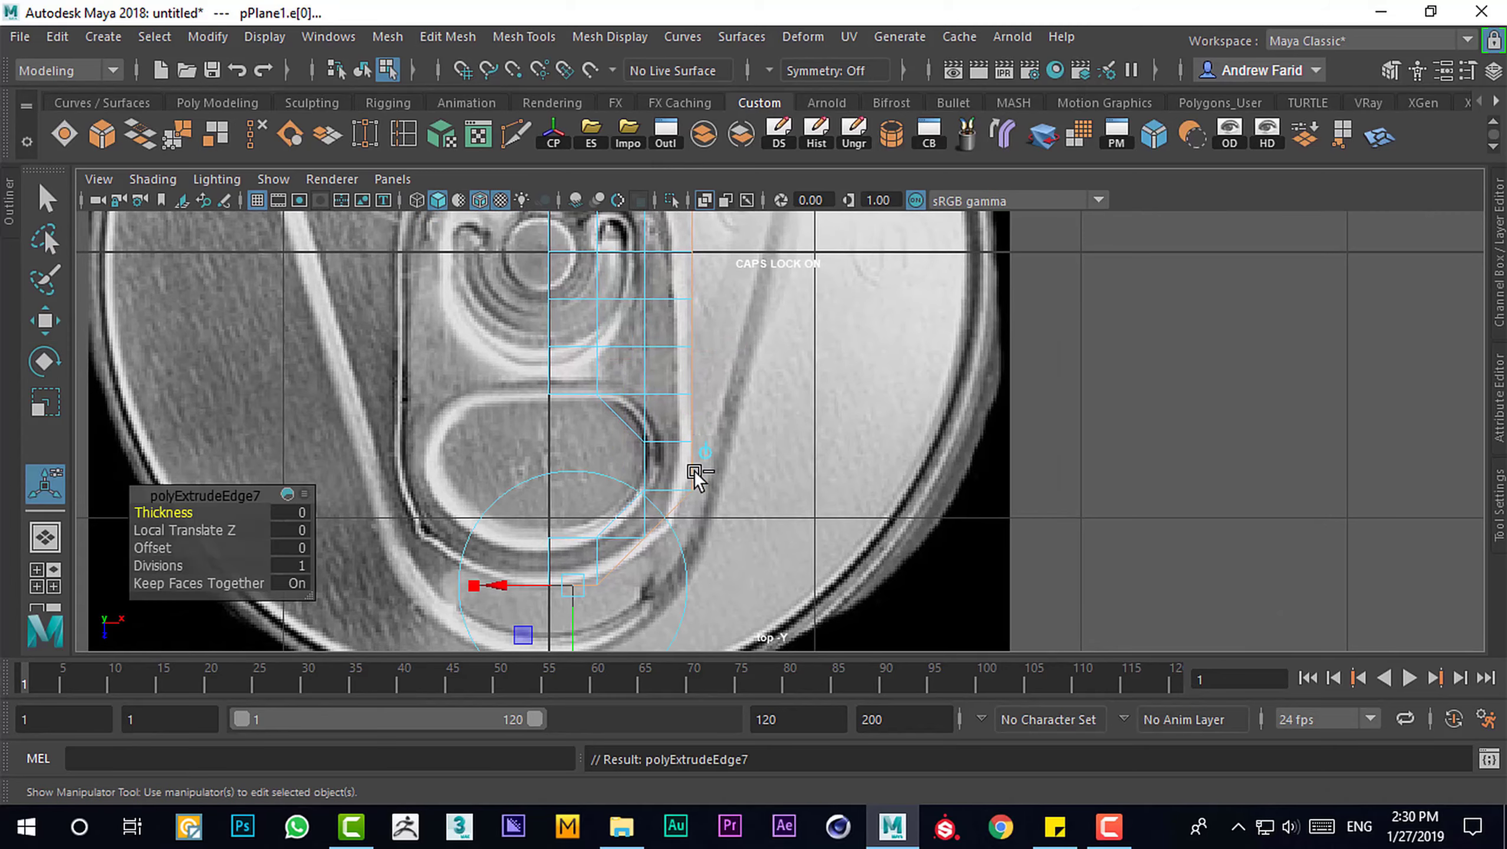
scroll(581, 544, down, 2)
scroll(711, 470, down, 1)
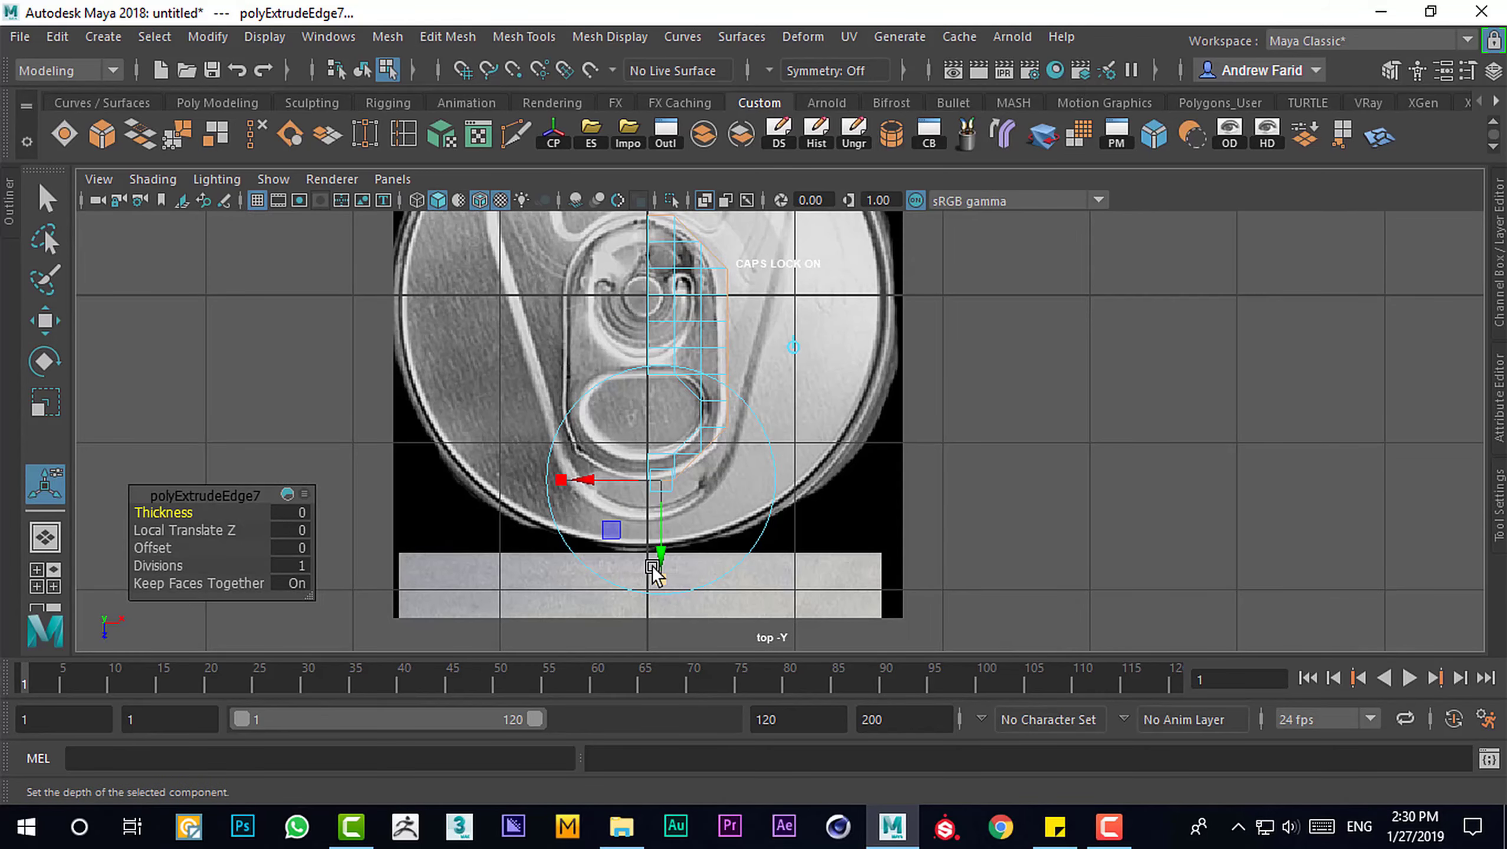
alt+drag(654, 571, 998, 430)
key(F8)
Cut a trial edge across the tab's bend, then delete it
key(bracketleft)
key(bracketleft)
key(bracketleft)
key(w)
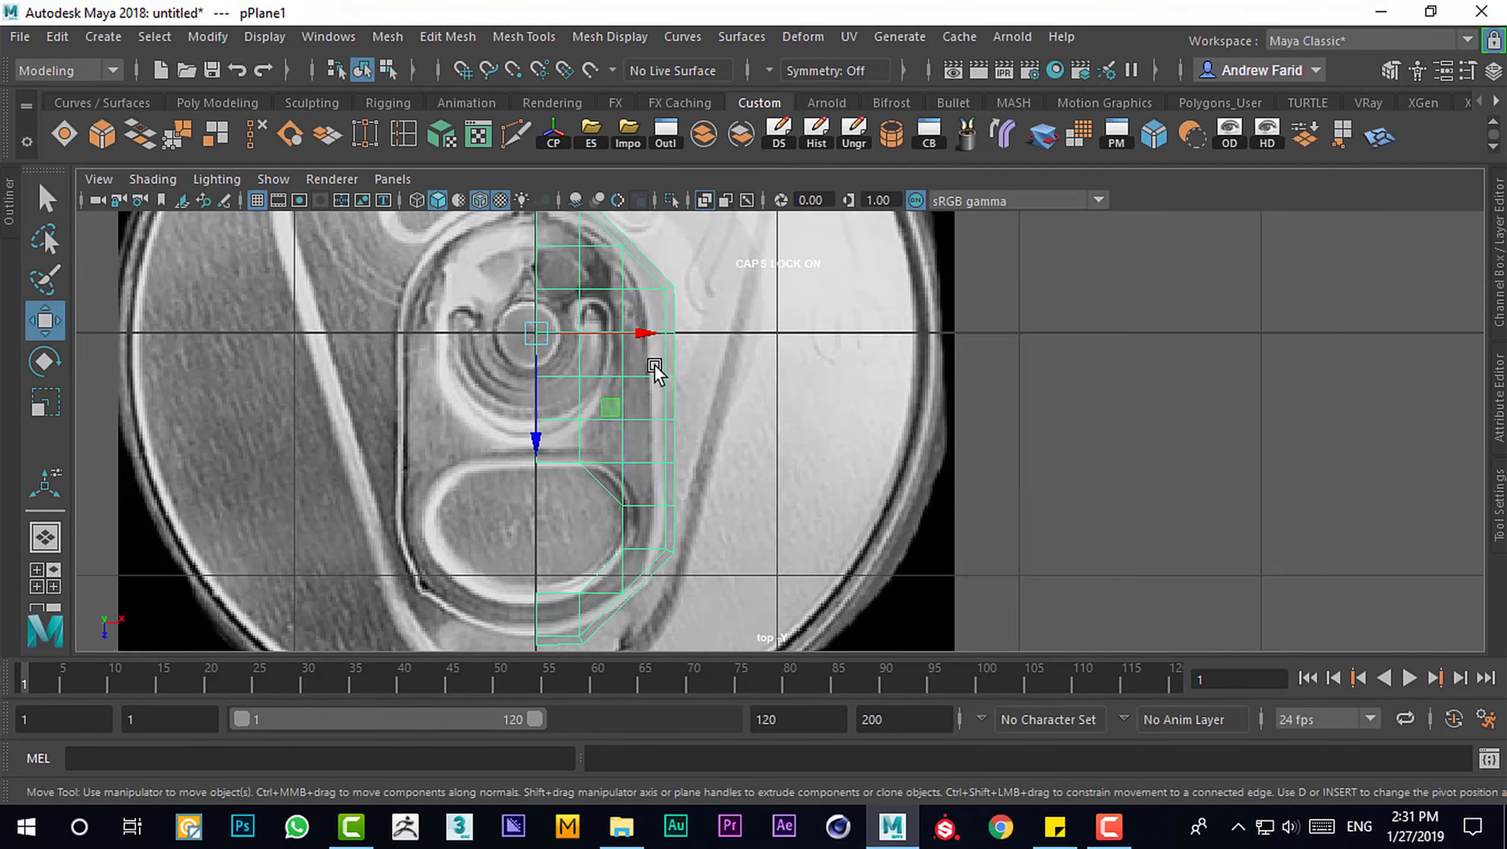
scroll(657, 372, up, 2)
scroll(713, 489, down, 2)
scroll(707, 448, up, 3)
click(515, 134)
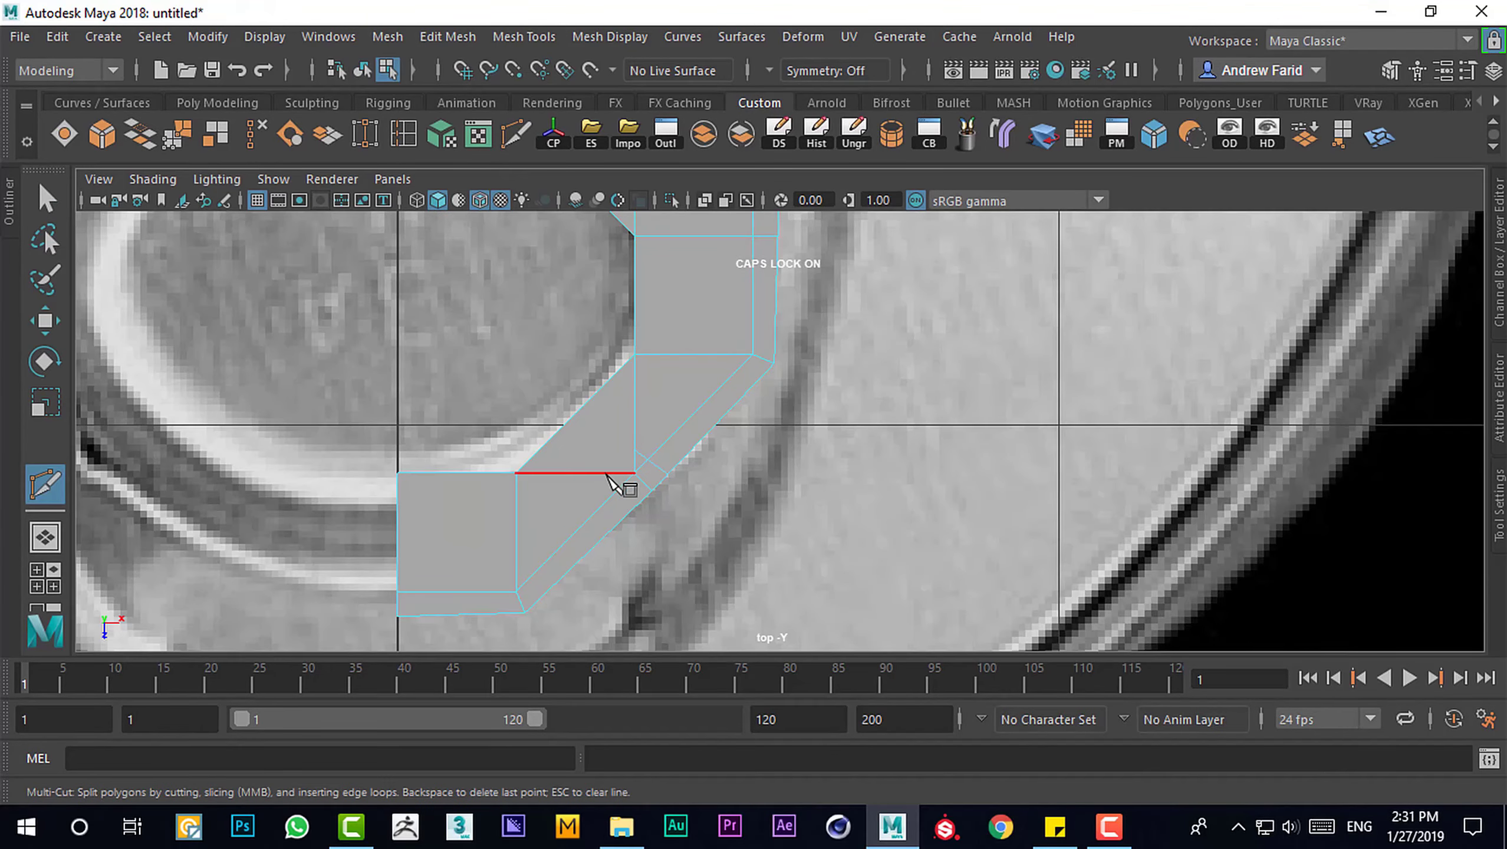
click(612, 474)
key(w)
scroll(464, 441, down, 3)
scroll(707, 505, up, 3)
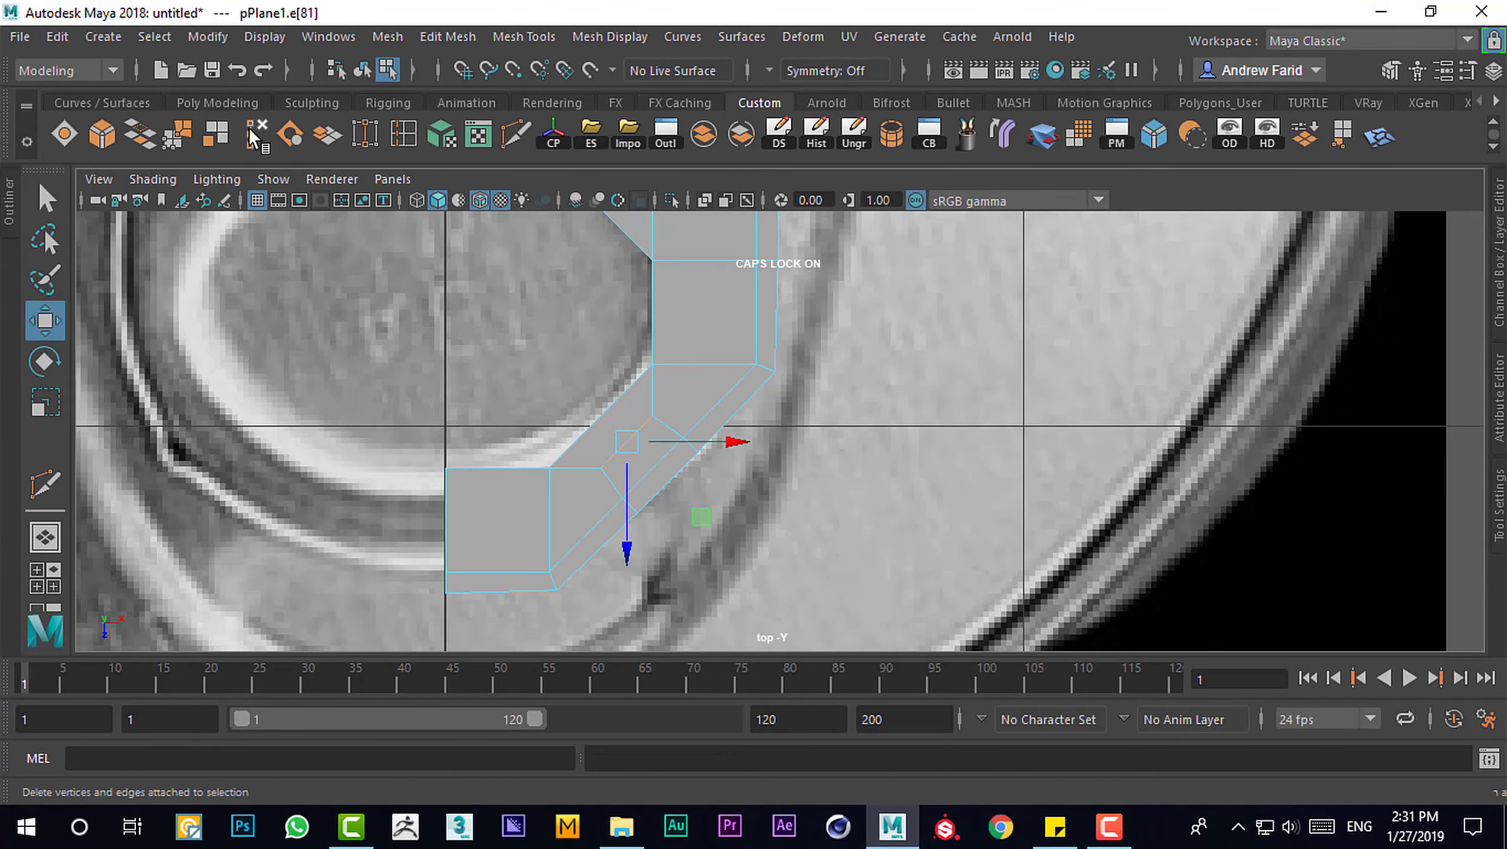
click(256, 138)
scroll(690, 471, down, 3)
scroll(713, 476, up, 3)
Toggle smooth preview on and off to check the tab's inner curve
key(2)
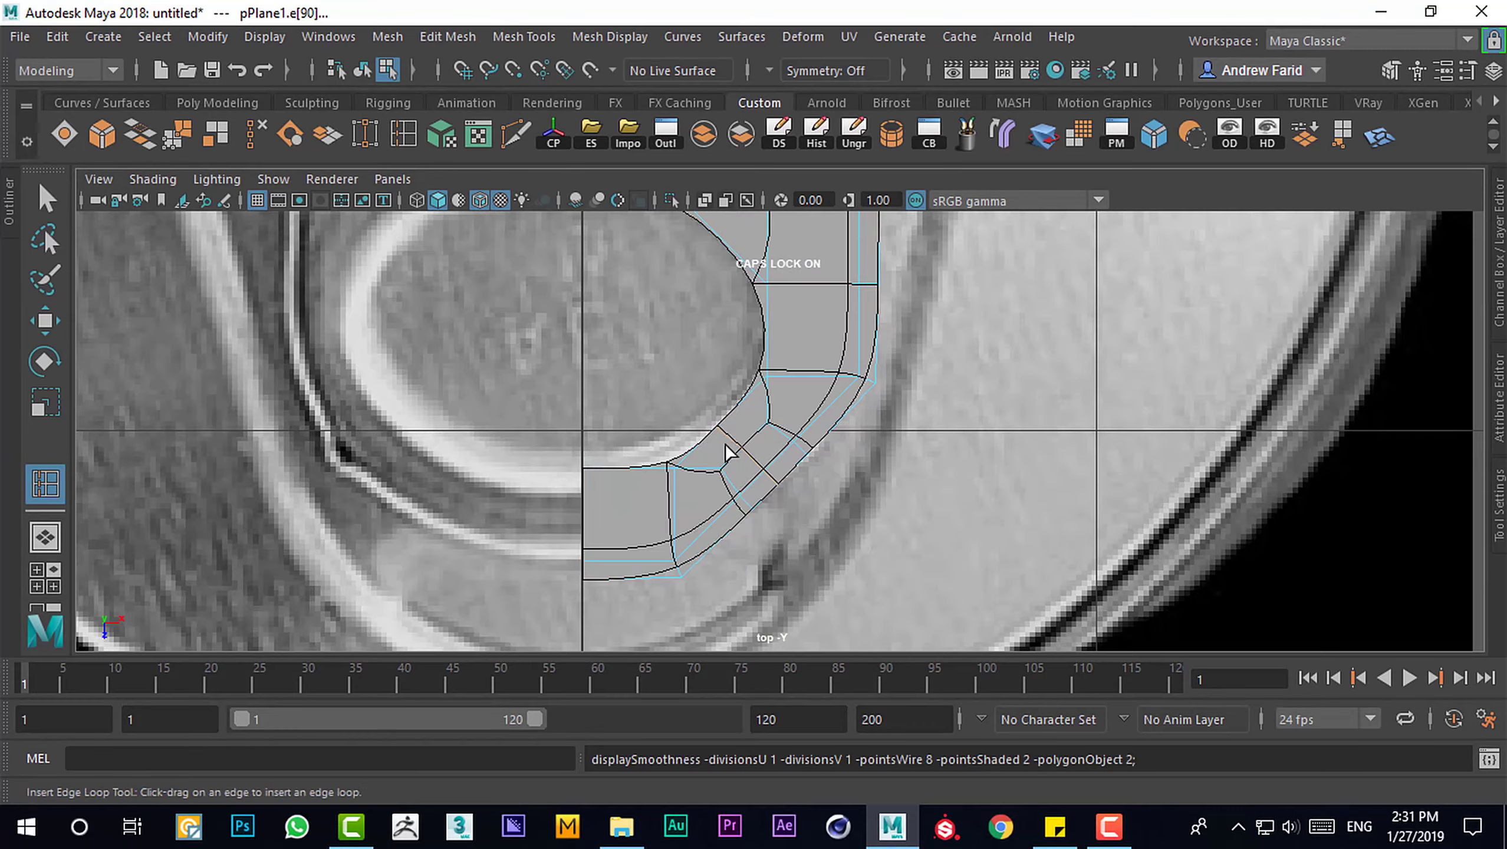
scroll(728, 455, down, 3)
scroll(628, 428, up, 4)
key(w)
key(1)
scroll(726, 500, down, 2)
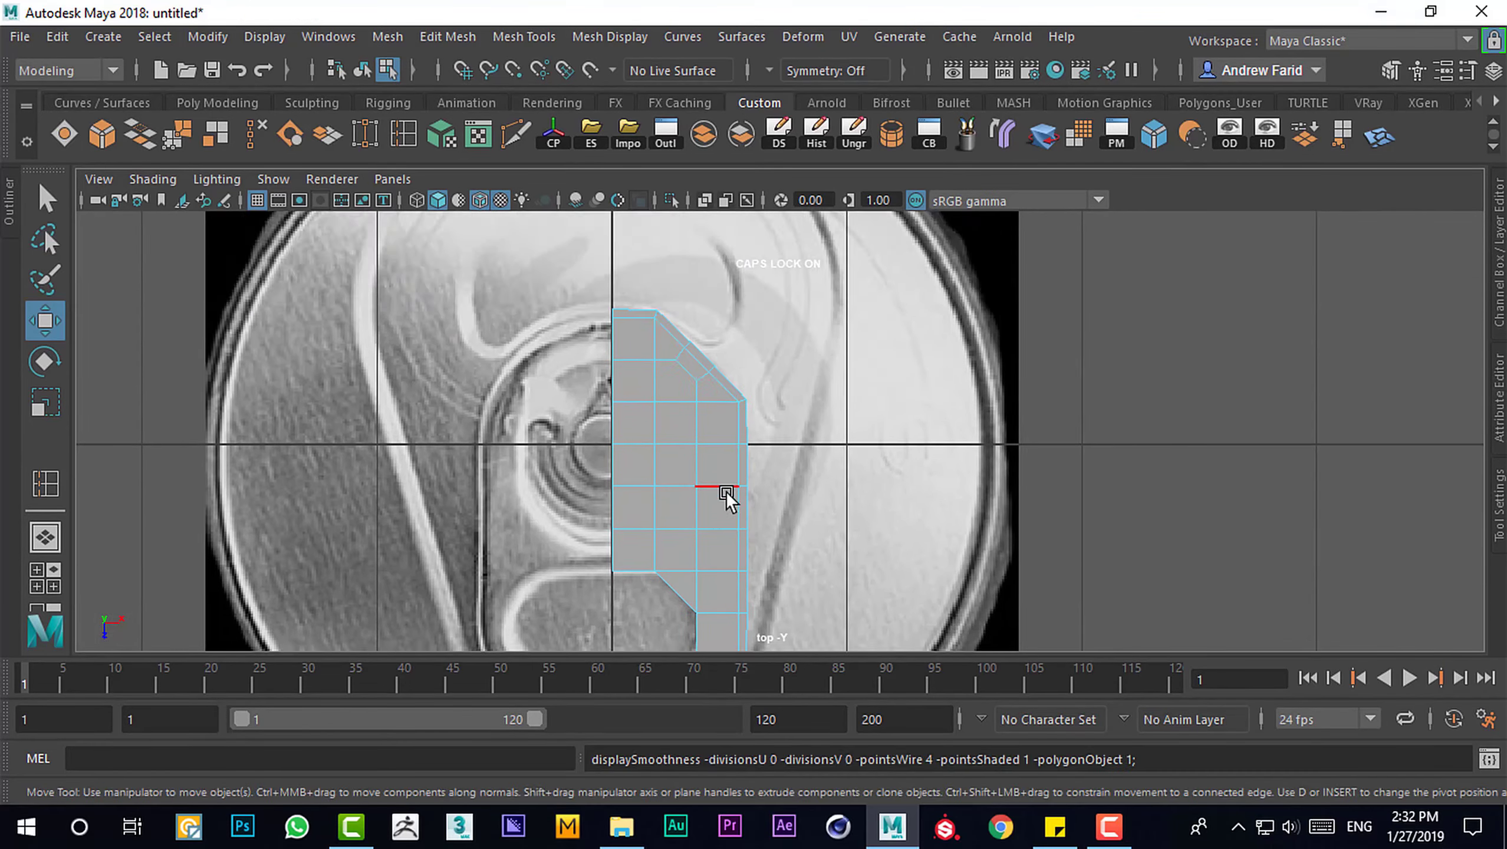
scroll(683, 428, down, 3)
scroll(654, 351, up, 2)
click(683, 356)
scroll(672, 416, up, 3)
key(3)
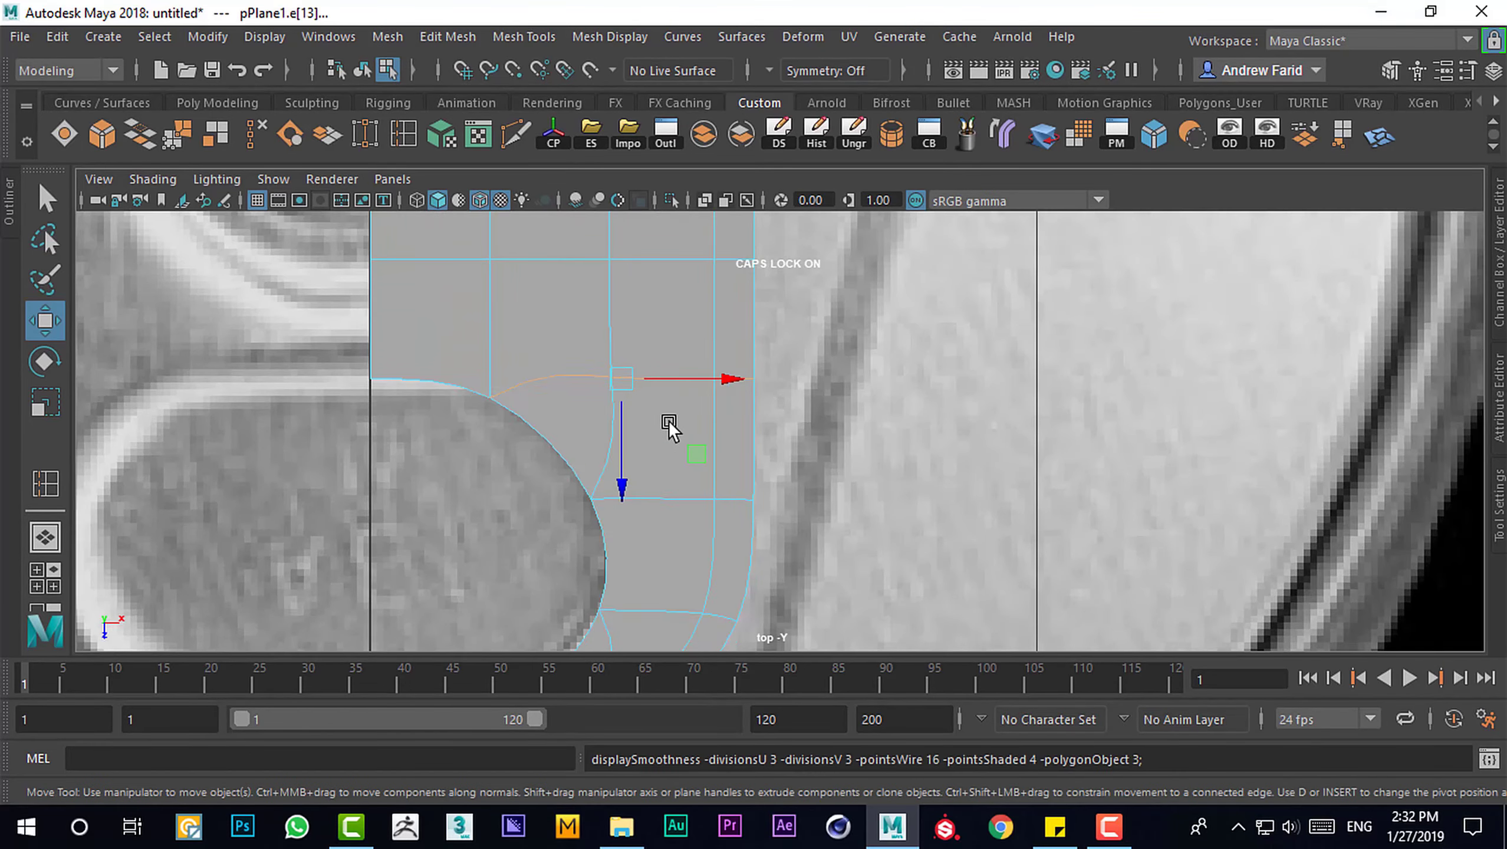
scroll(669, 425, down, 2)
key(1)
Nudge vertices onto the tab outline and extrude the tab faces (polyExtrudeFace13)
click(588, 424)
drag(589, 423, 597, 400)
scroll(625, 416, down, 3)
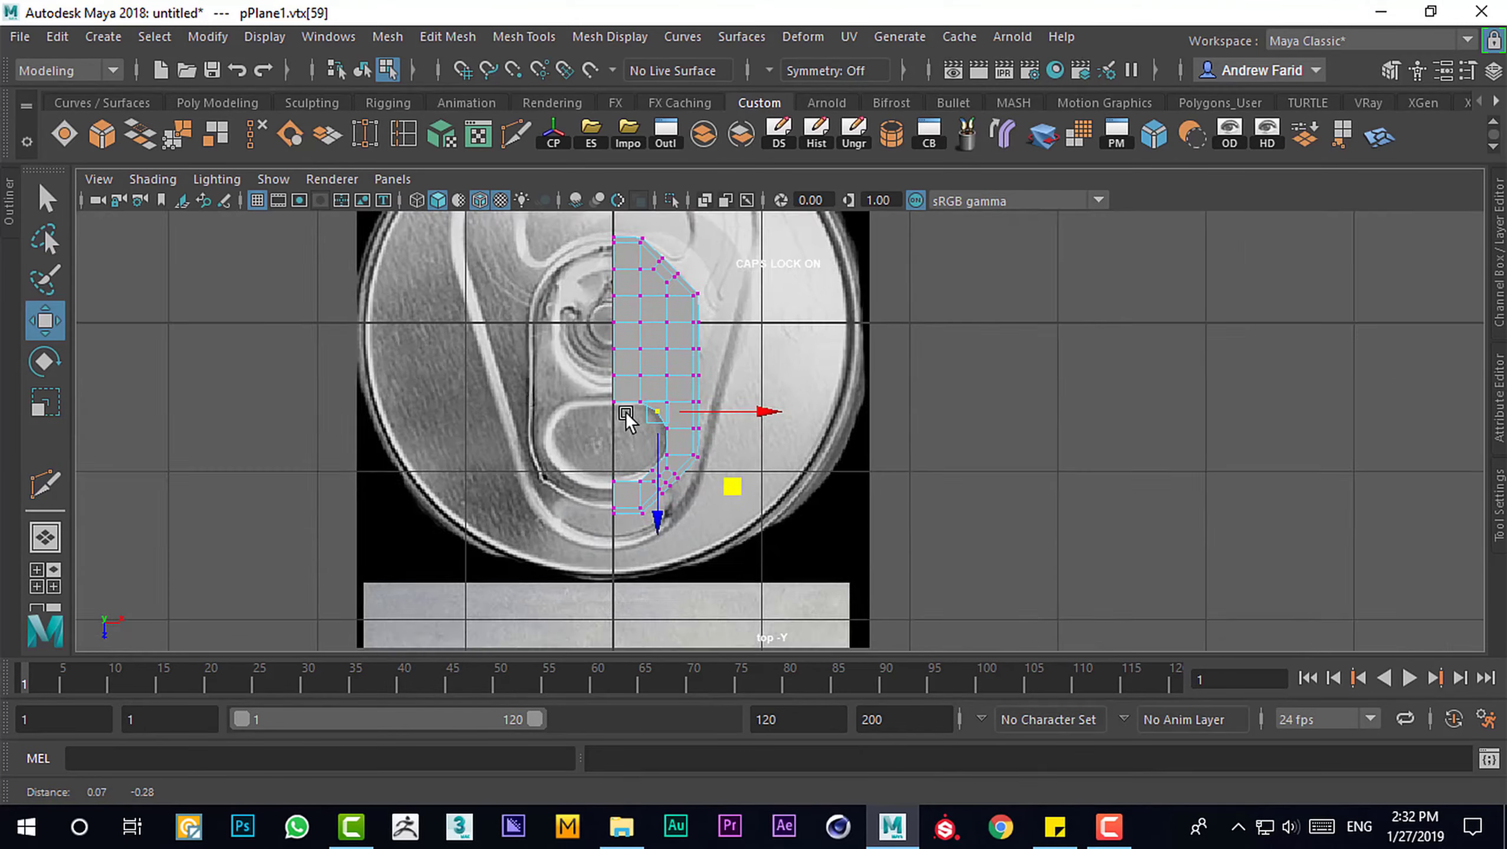
scroll(625, 416, up, 2)
key(y)
key(w)
click(643, 512)
scroll(687, 464, up, 2)
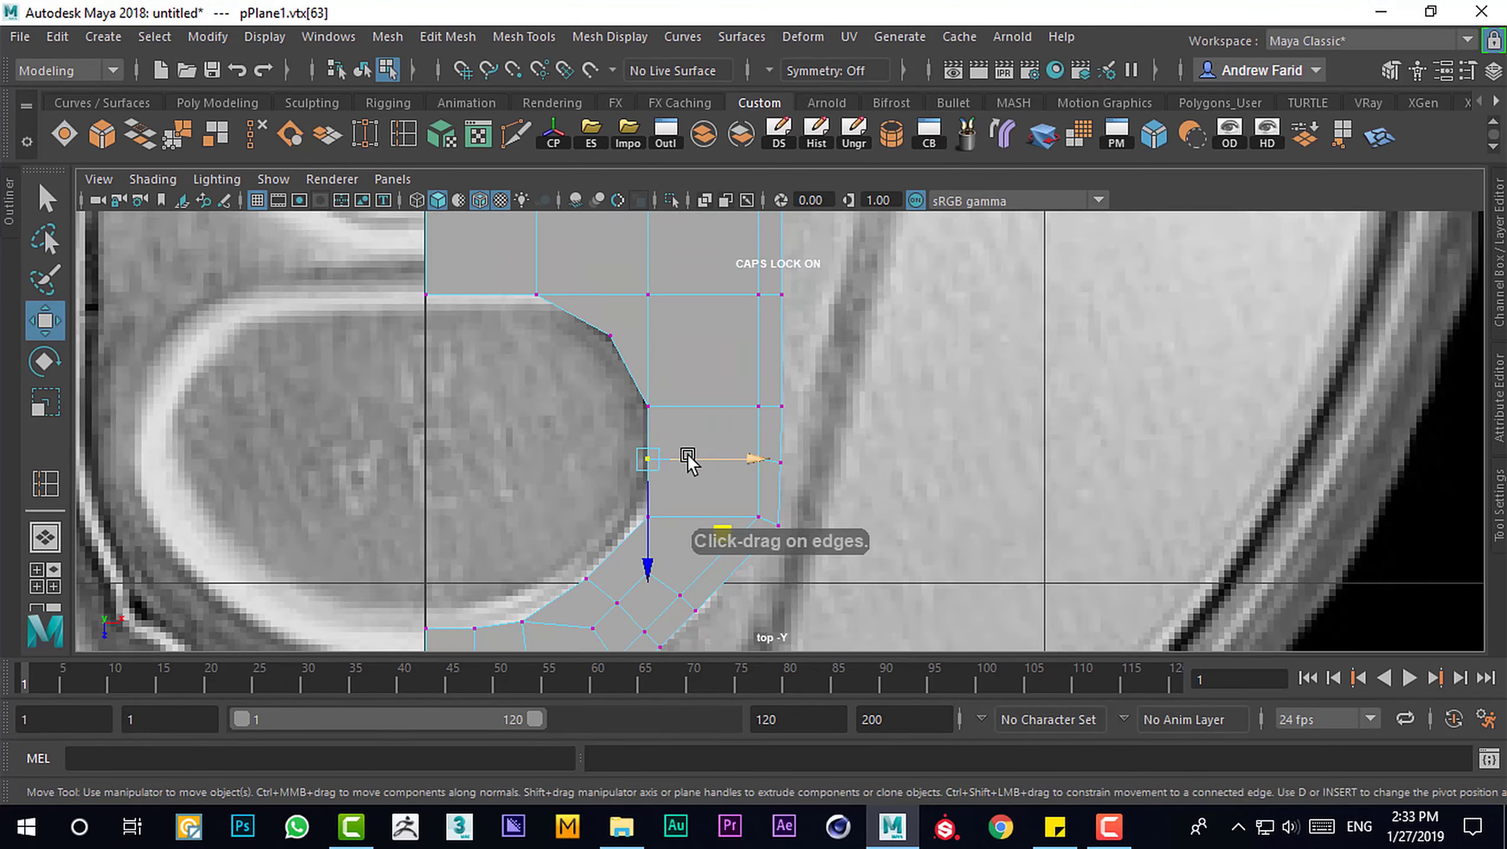
scroll(688, 464, down, 3)
scroll(779, 333, up, 2)
key(ctrl+e)
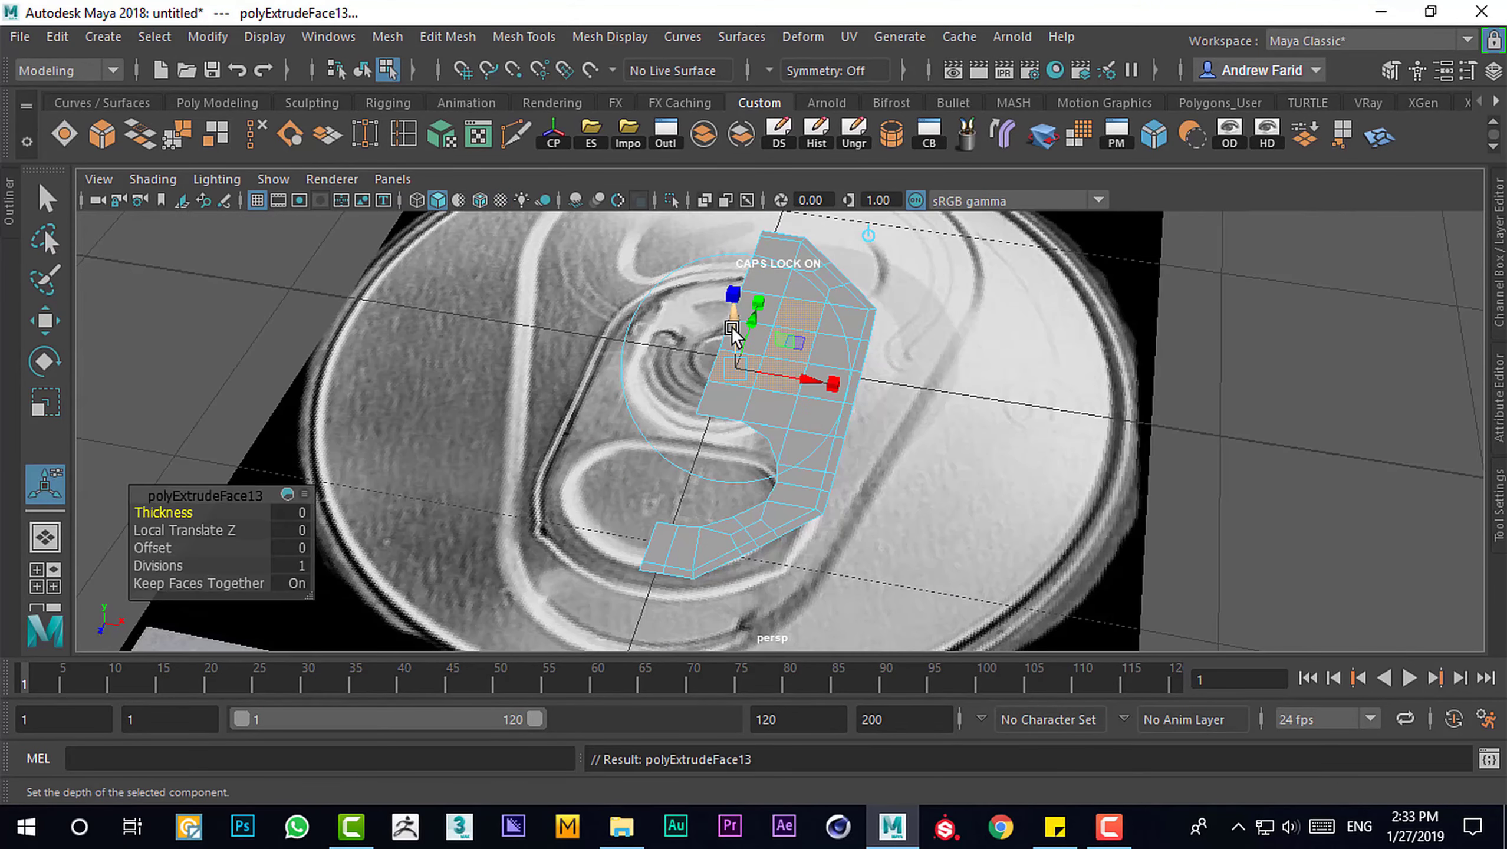
Orbit around the recessed tab faces and select edges on the tab plane
alt+drag(861, 259, 758, 410)
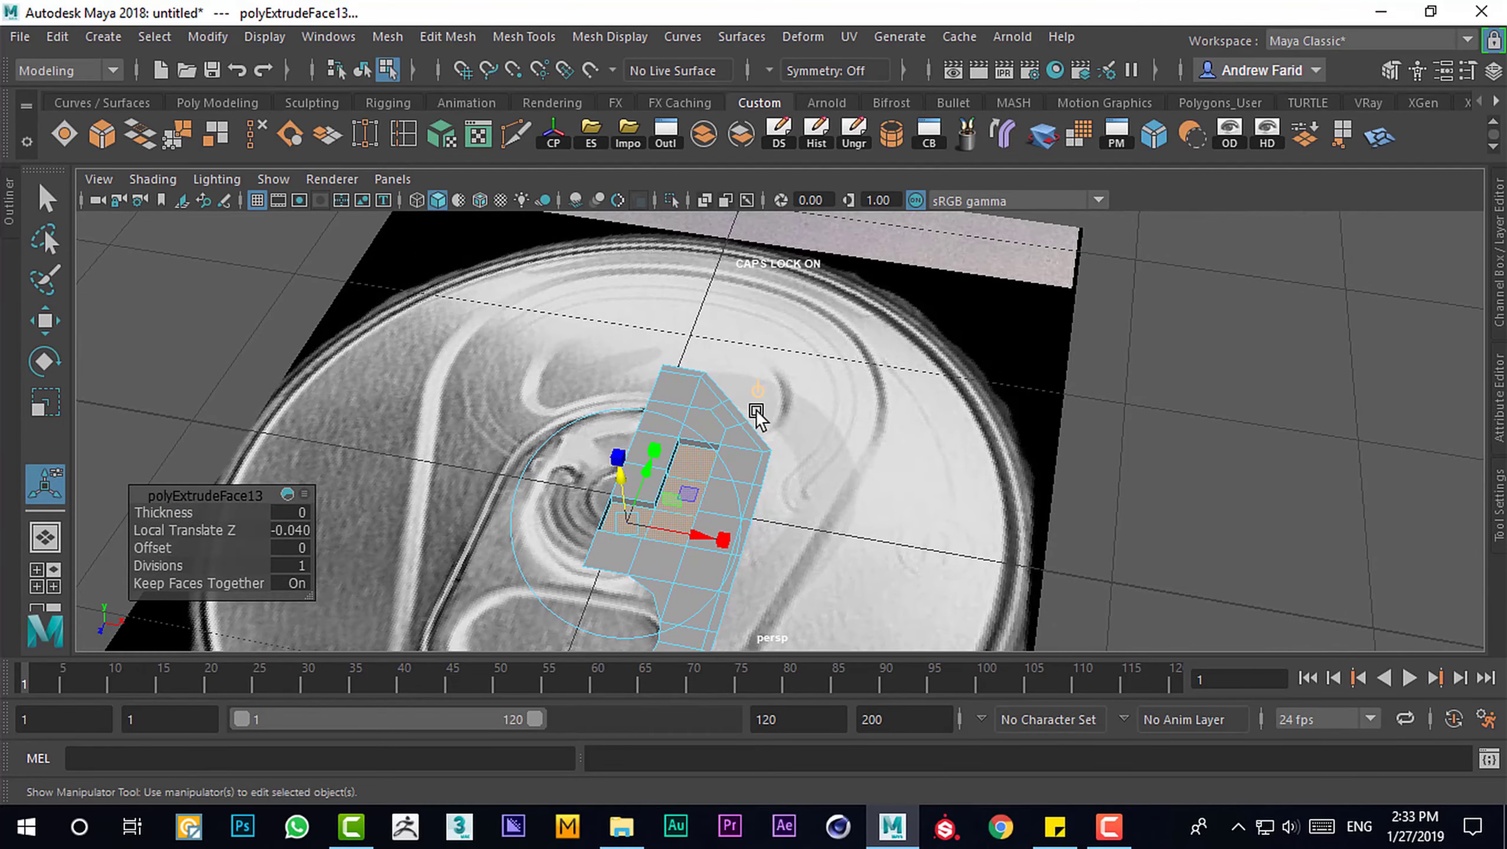
scroll(767, 432, up, 3)
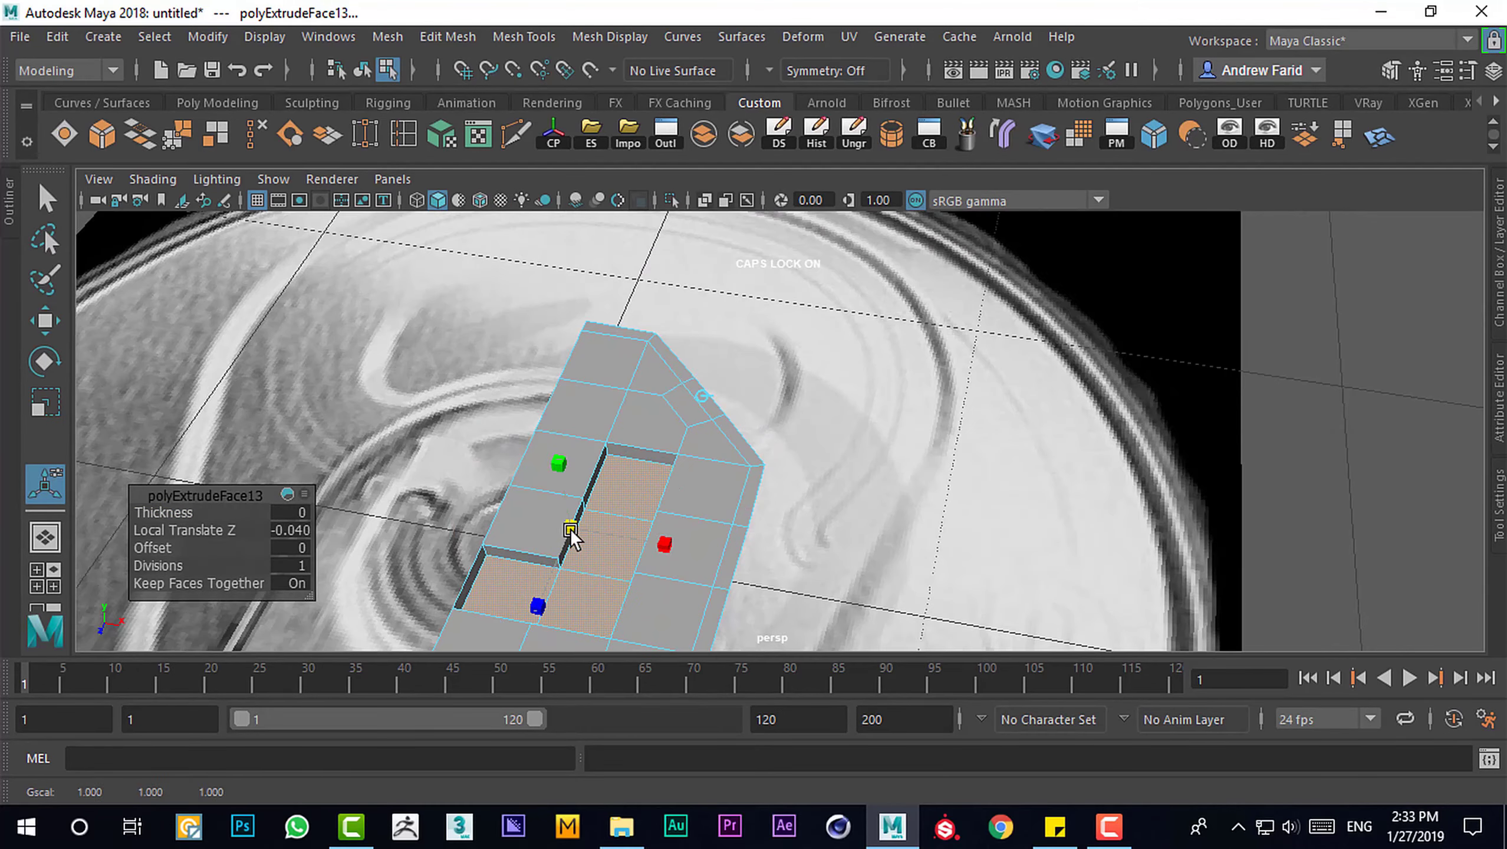
alt+drag(564, 536, 609, 577)
scroll(569, 419, up, 2)
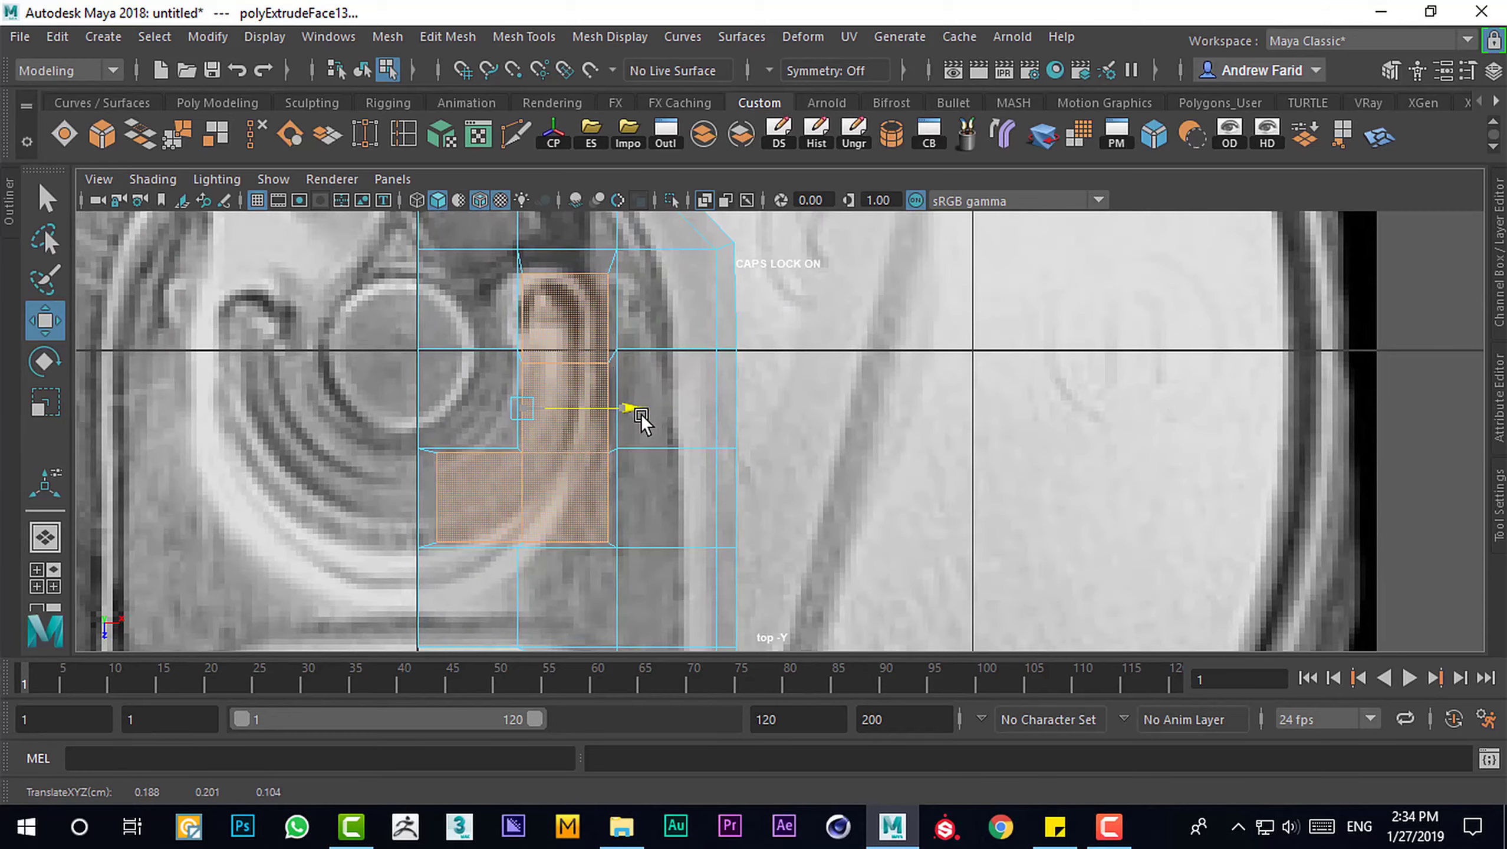
key(F10)
click(598, 410)
scroll(568, 502, down, 1)
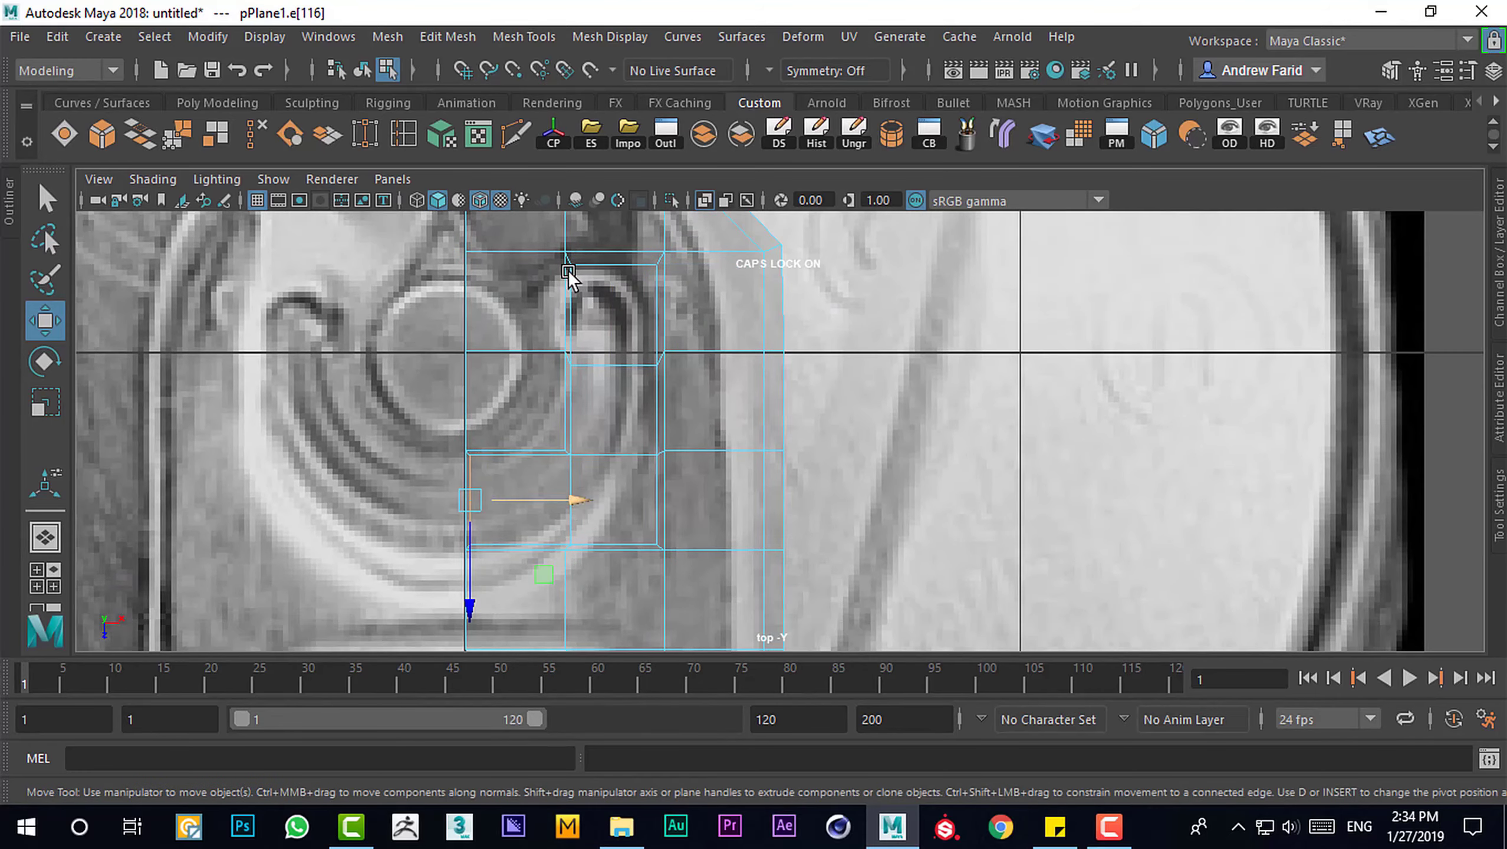
click(615, 410)
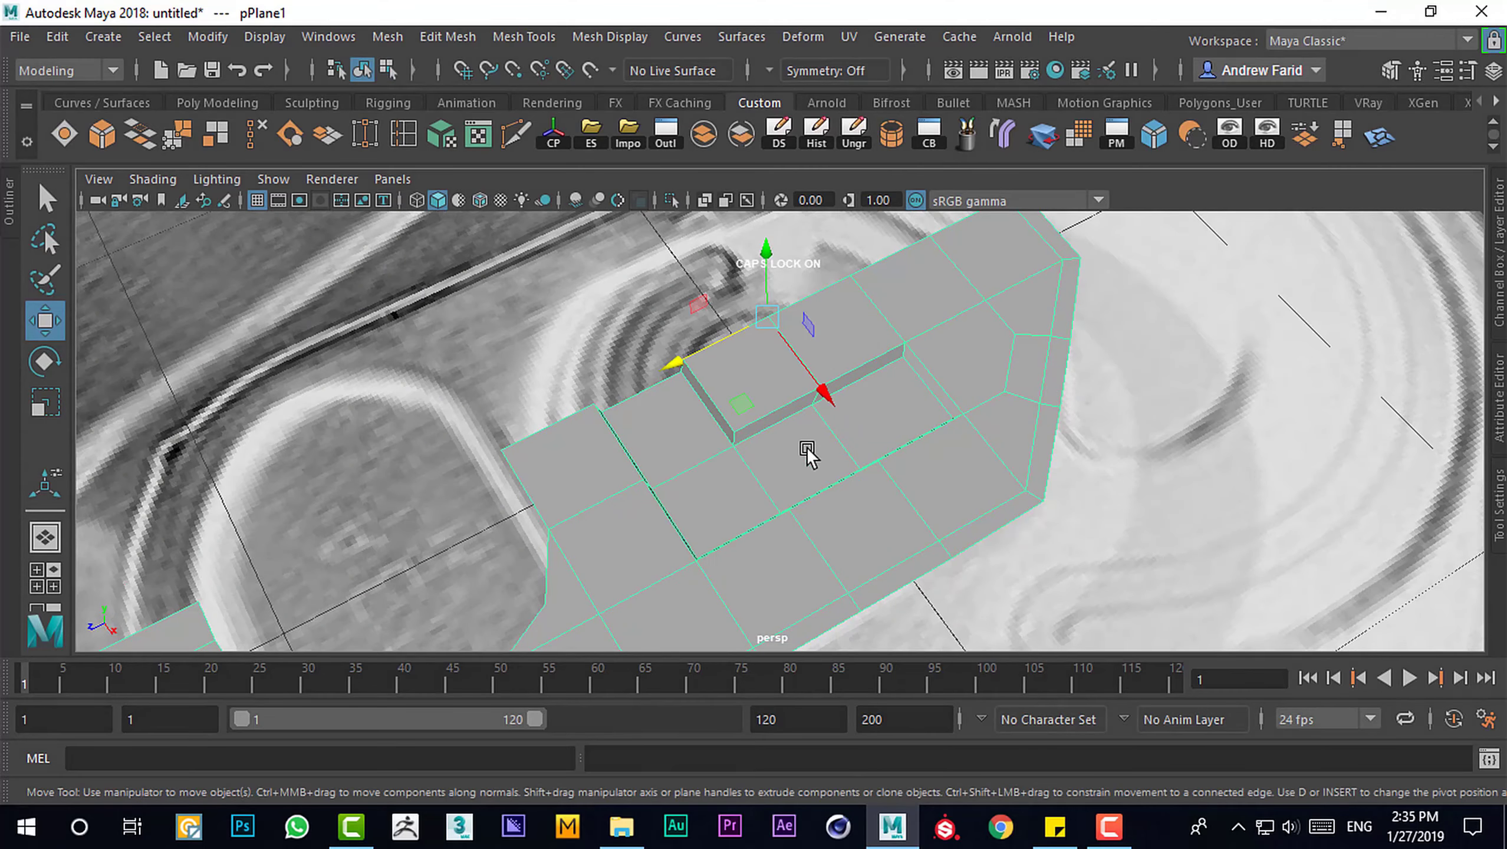
Extrude a strip of tab faces, recessing it -0.011 (polyExtrudeFace14)
key(F11)
click(713, 498)
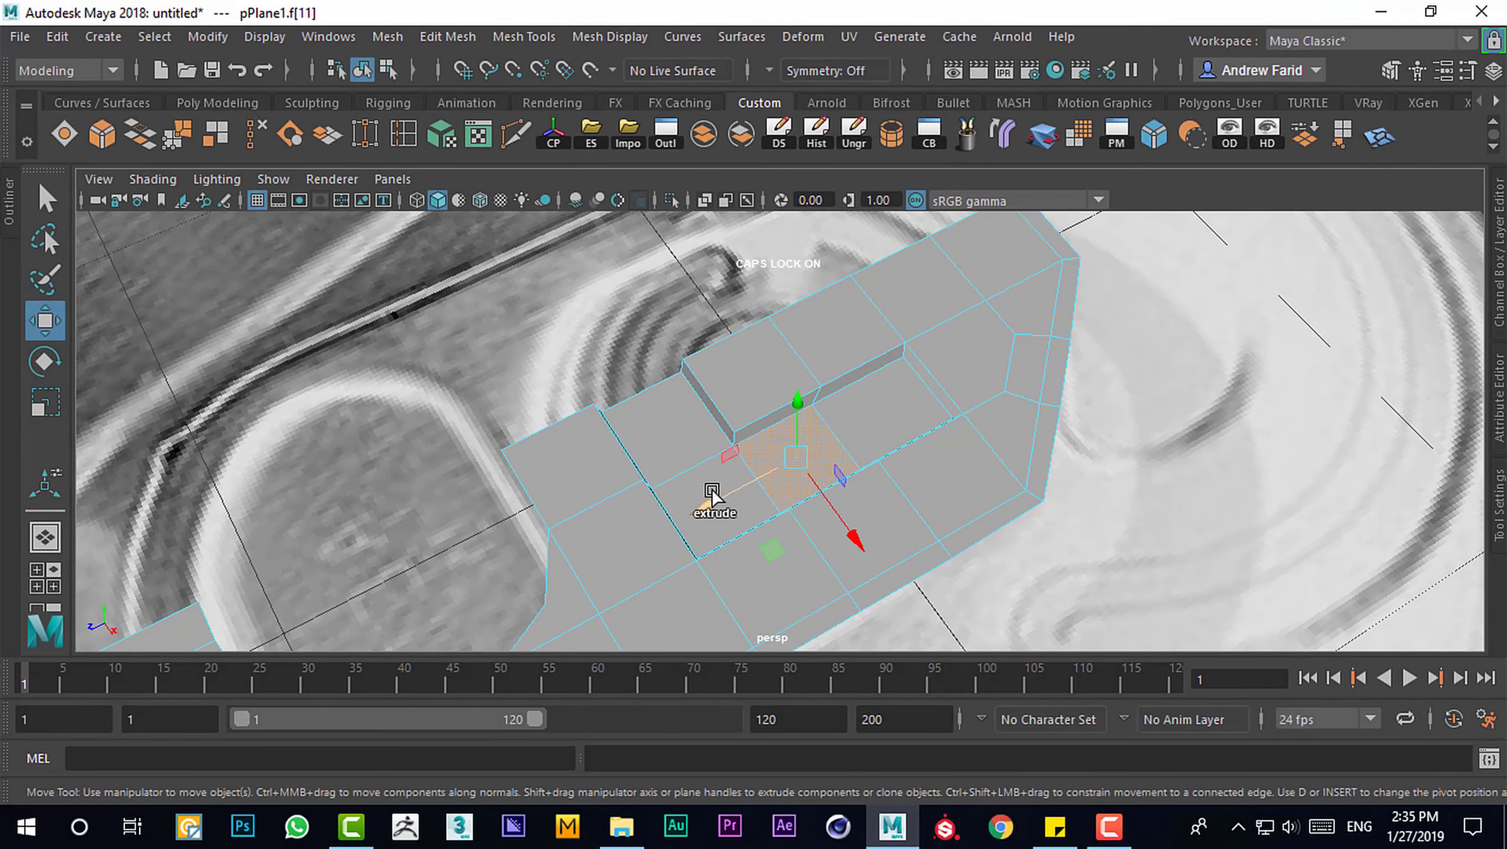
shift+click(706, 511)
key(ctrl+e)
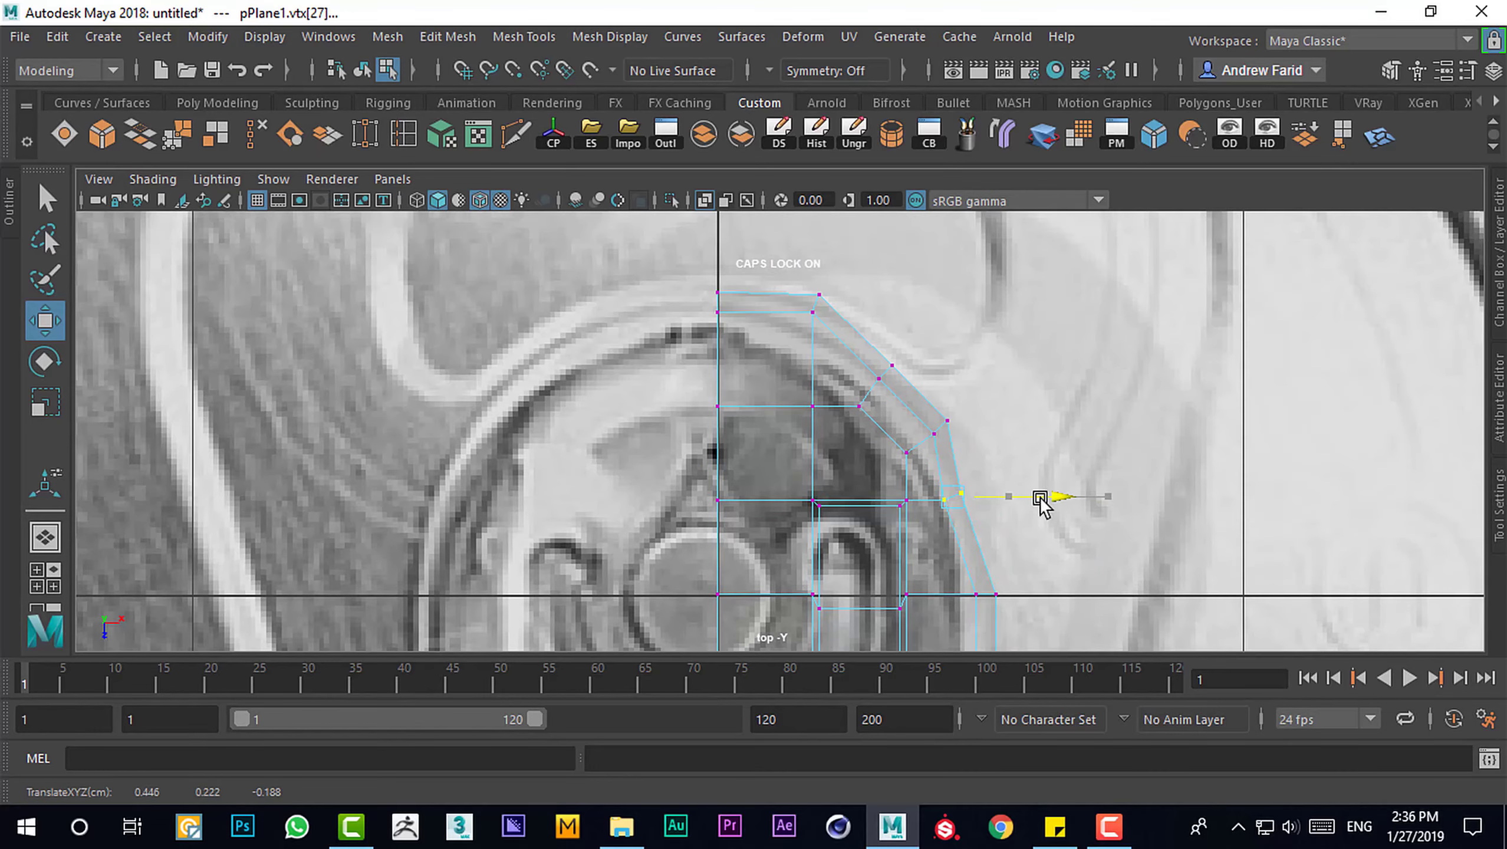
Move a pull-tab vertex right onto the outline, then show a single perspective view
drag(1046, 498, 1110, 486)
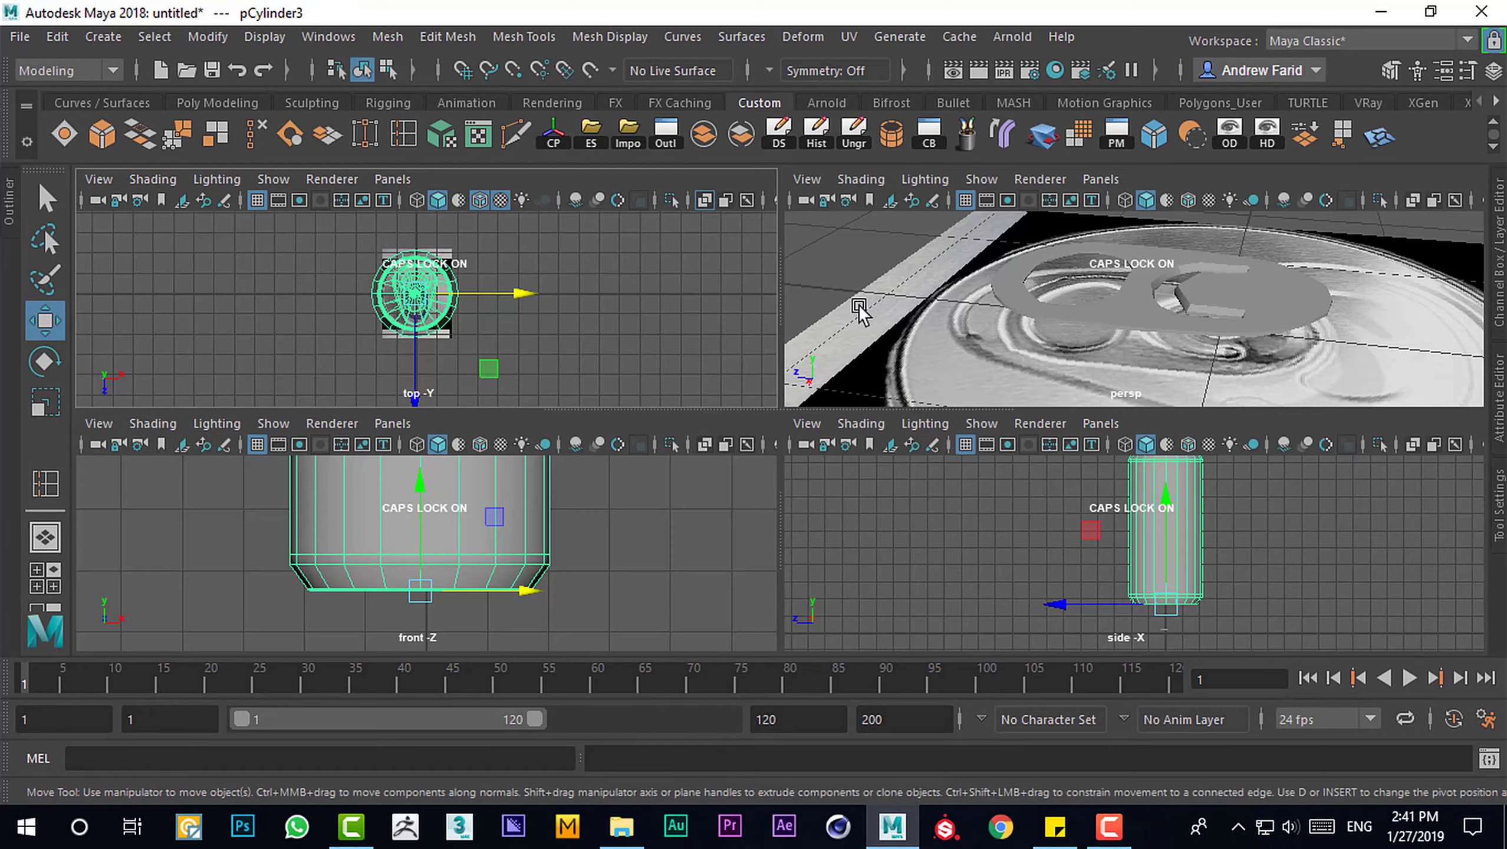
key(space)
Select the whole pull tab pPlane3 on the can lid in CANS.mb
click(895, 413)
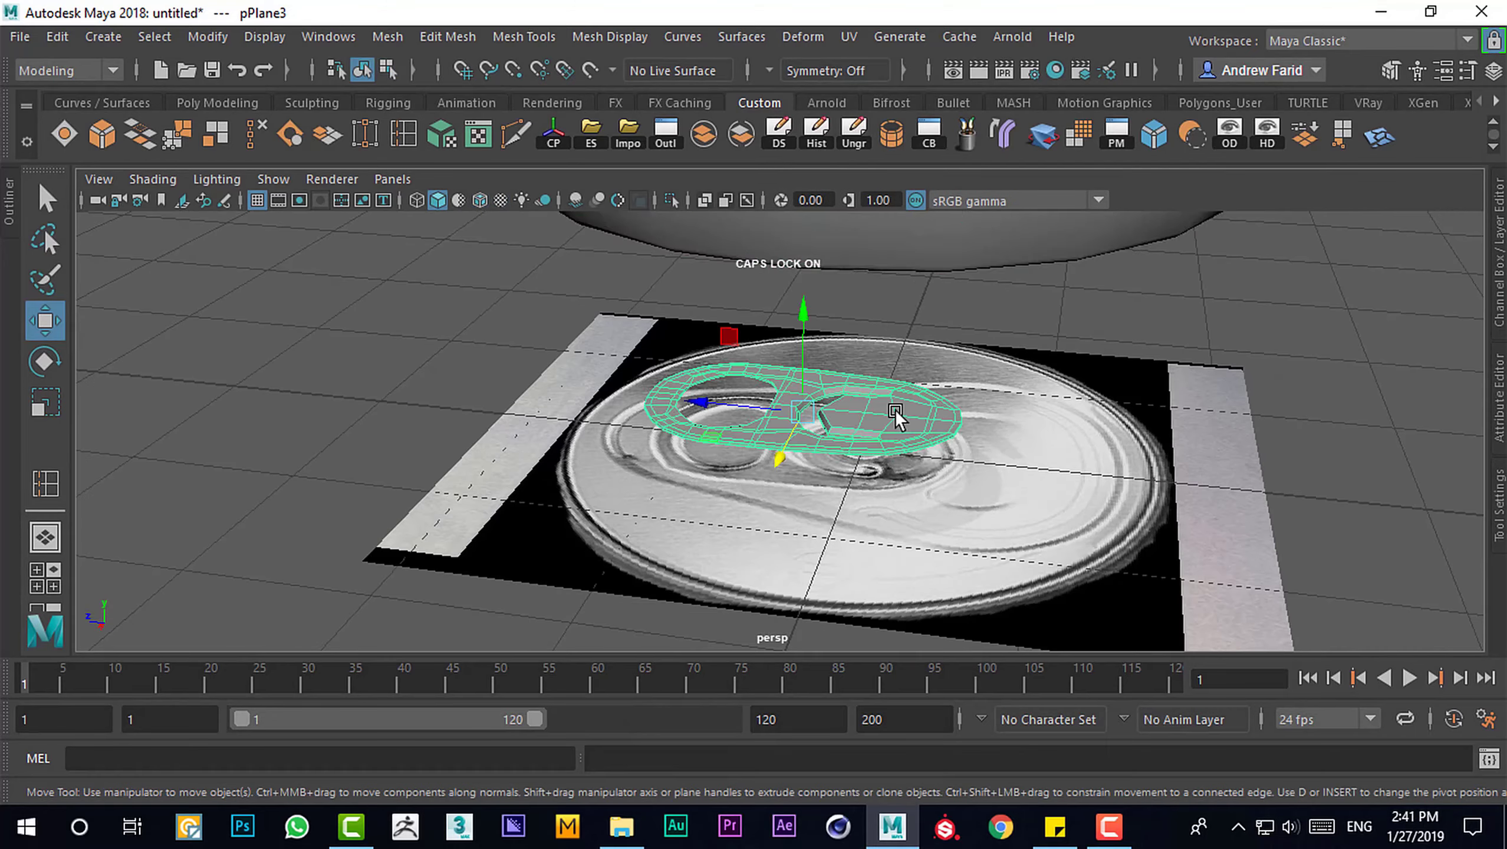
scroll(854, 409, down, 5)
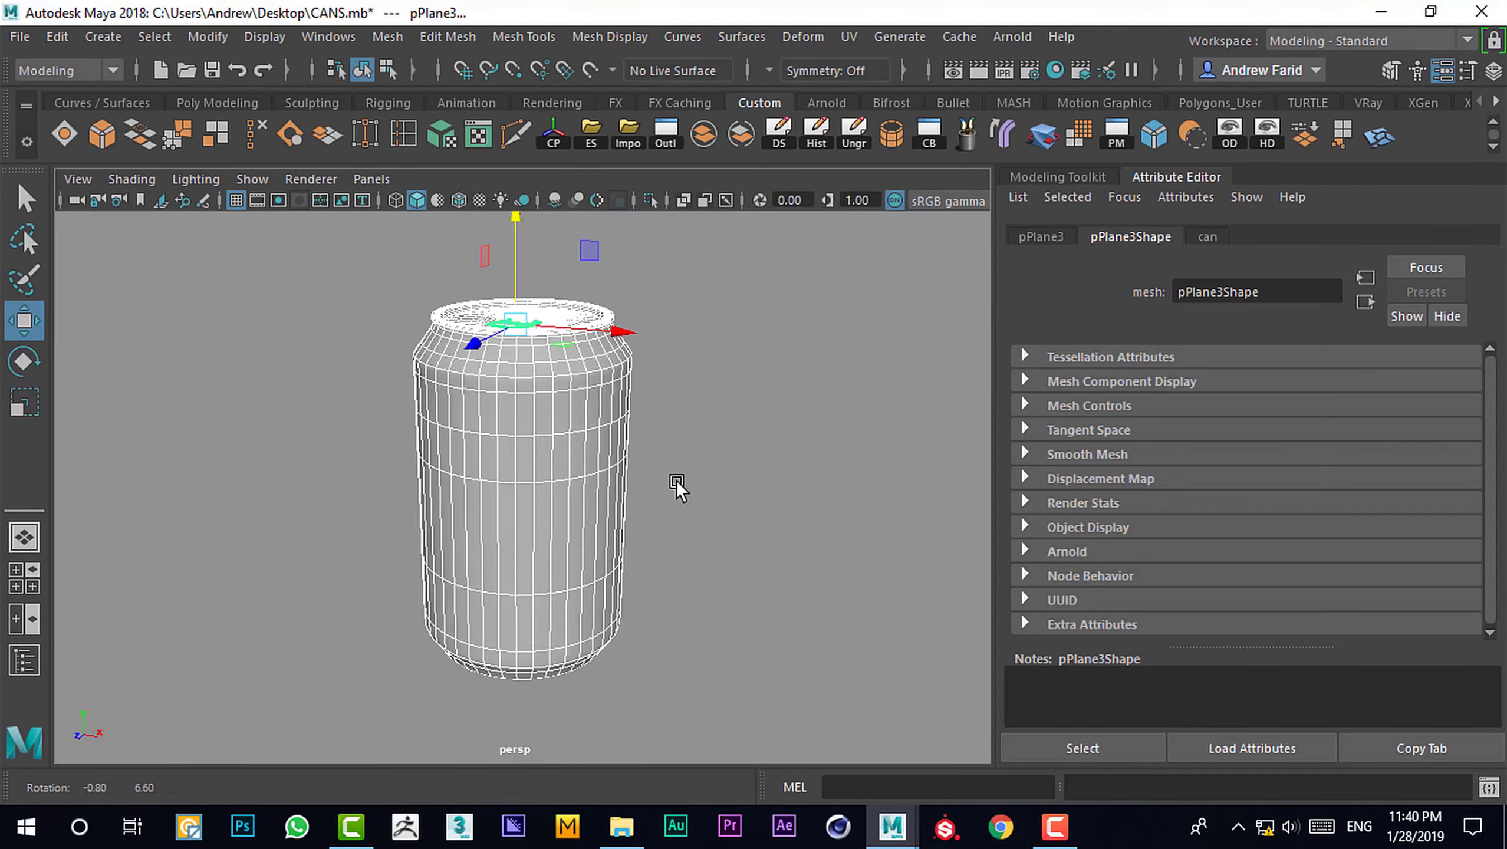
Compare with the Coca-Cola reference photo, then select the can body and pull tab
mouse_move(649, 535)
alt+mouse_down()
mouse_move(612, 498)
mouse_move(642, 374)
alt+mouse_up()
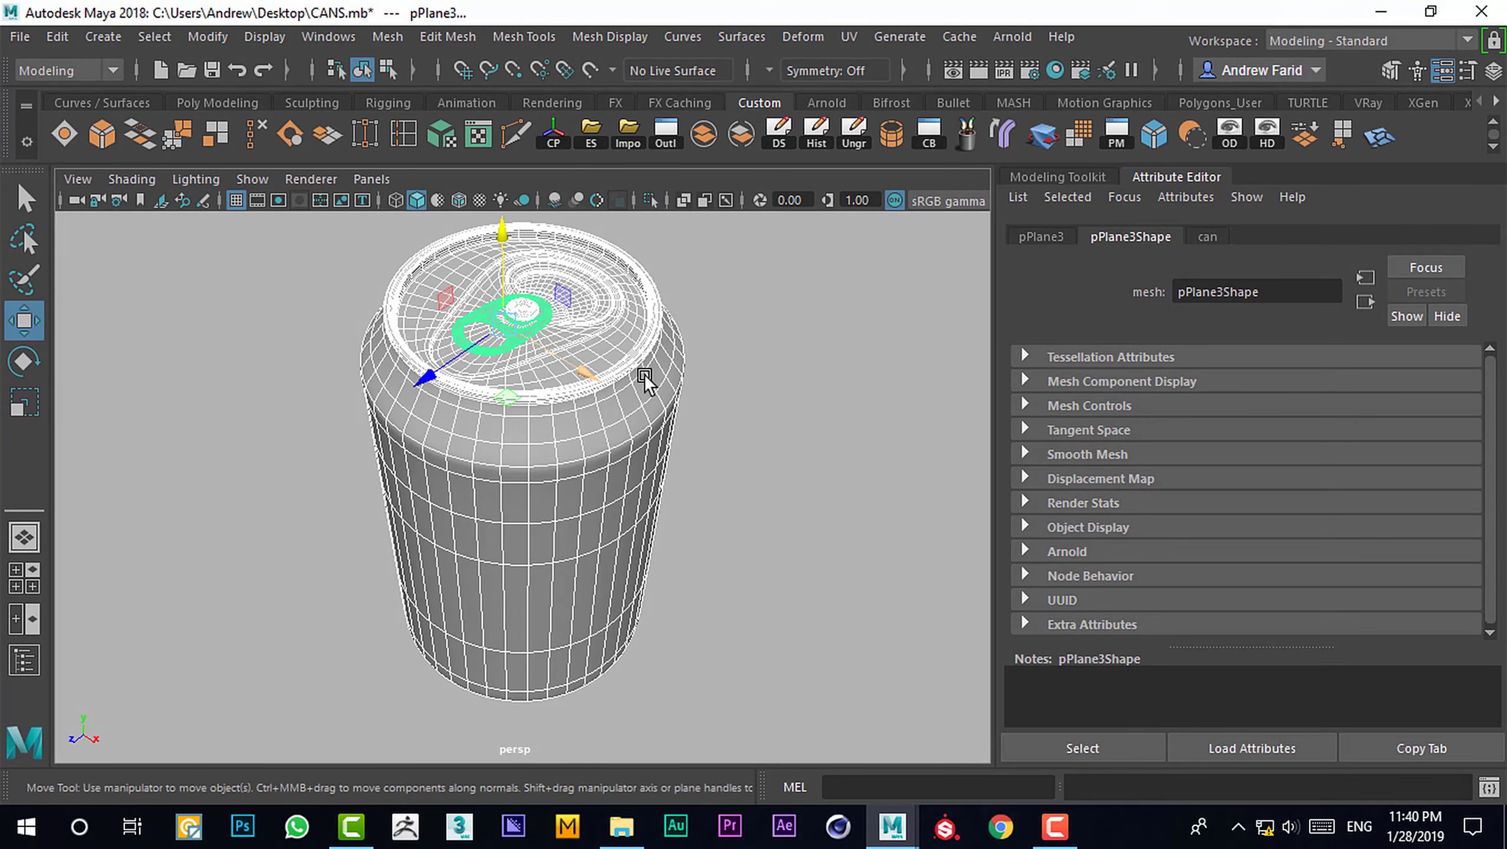
alt+drag(804, 394, 686, 429)
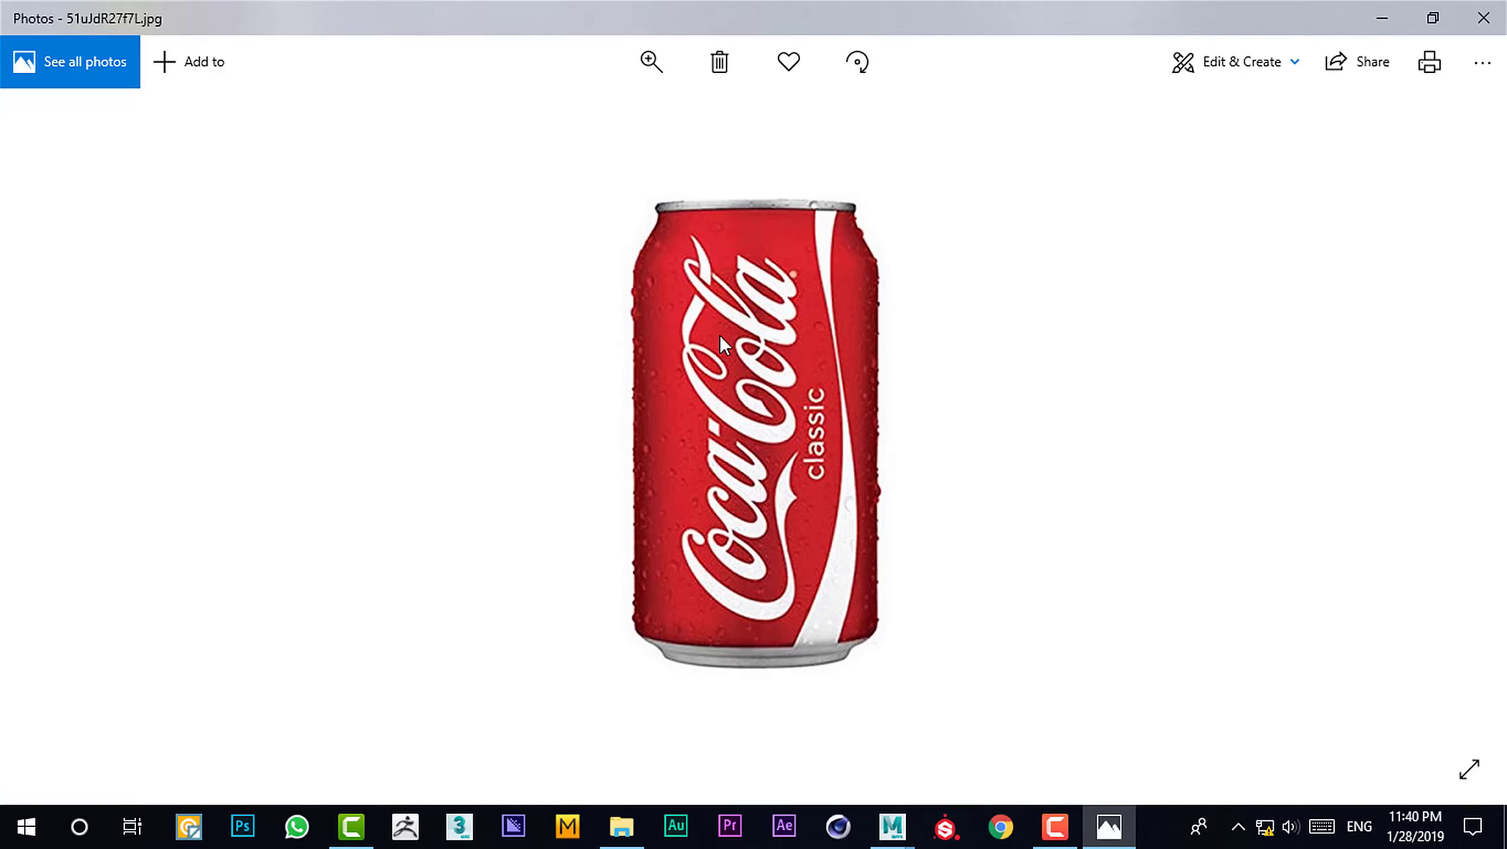
key(alt+Tab)
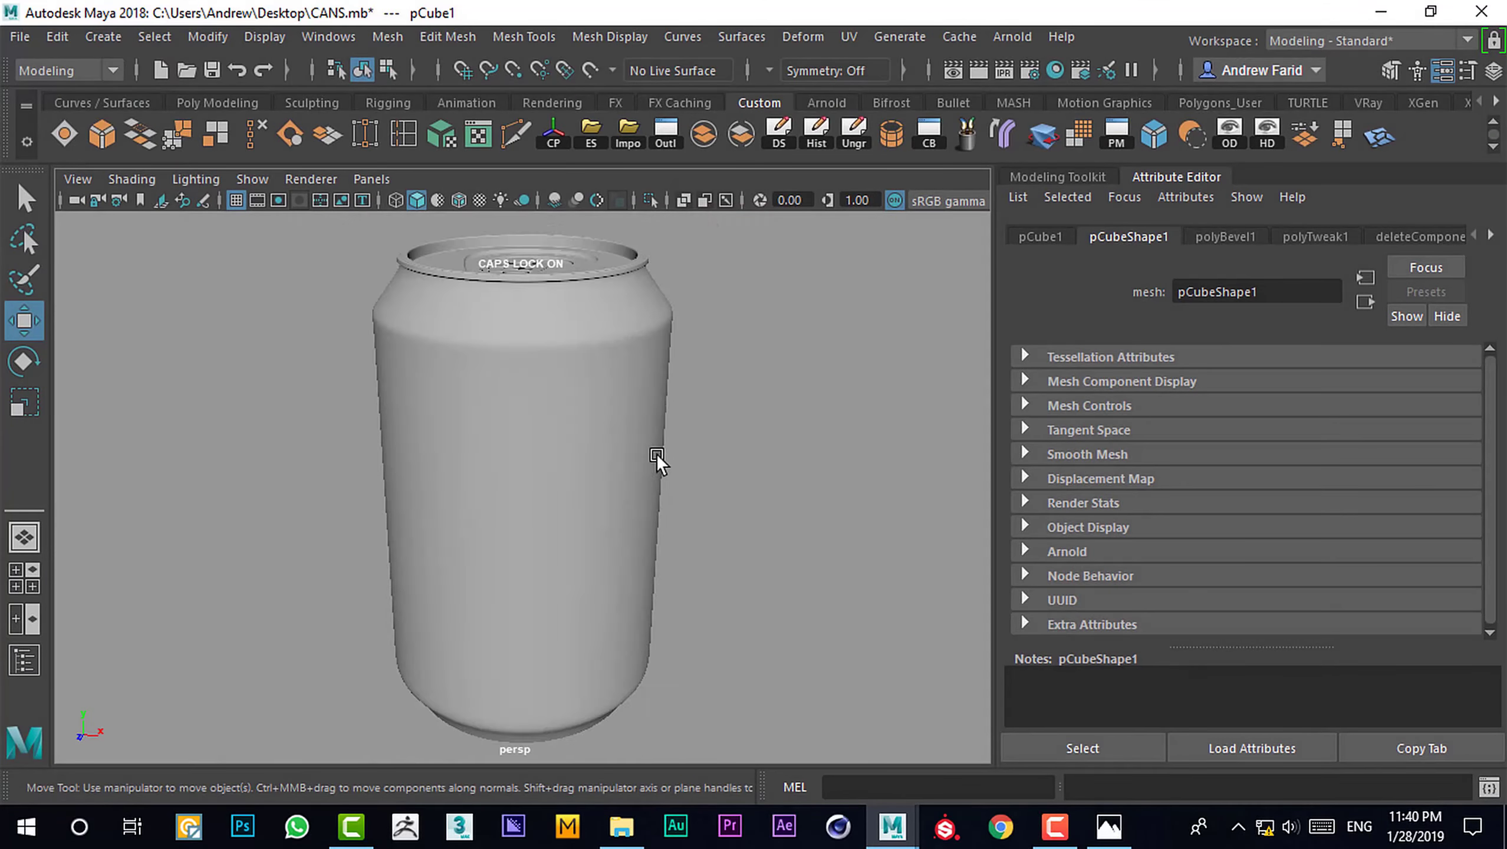
mouse_move(660, 461)
alt+mouse_down()
mouse_move(664, 438)
mouse_move(624, 413)
mouse_move(628, 432)
mouse_move(523, 395)
alt+mouse_up()
click(626, 410)
click(538, 395)
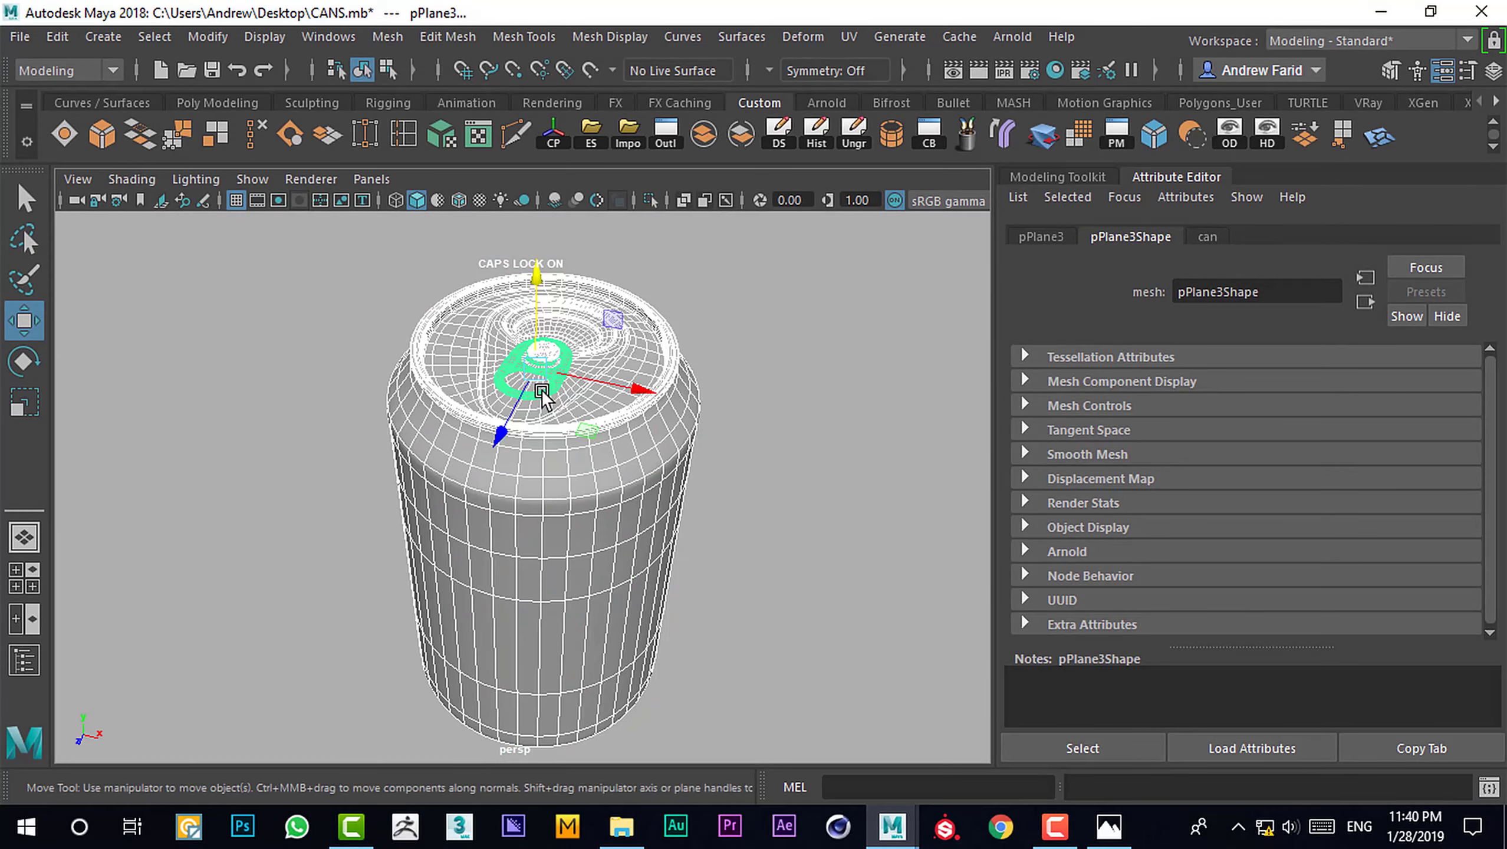
Combine can and tab into polyUnite1 and apply a 6-plane automatic UV projection
click(708, 135)
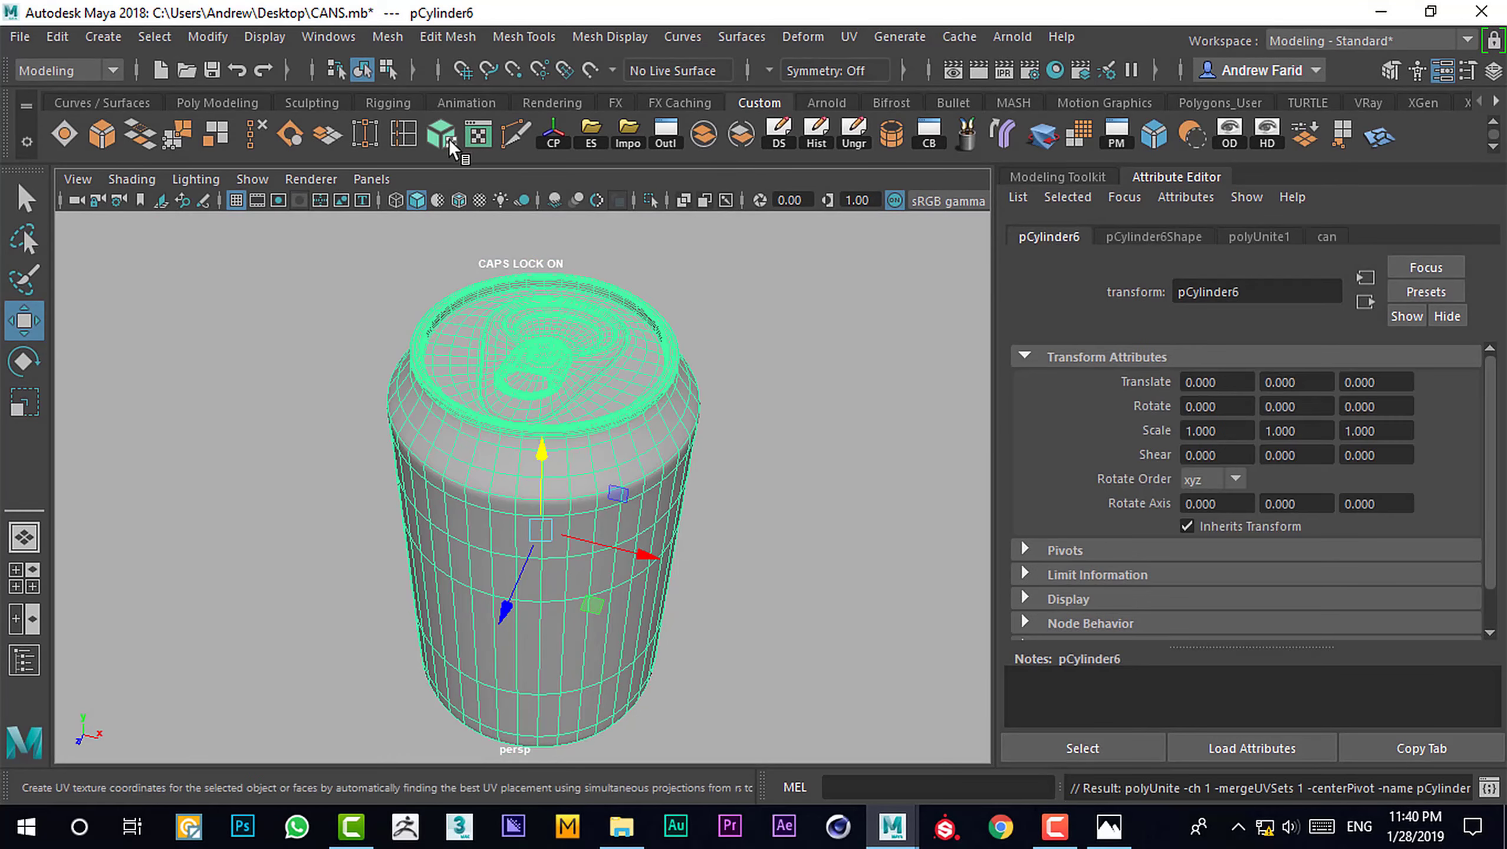
click(479, 134)
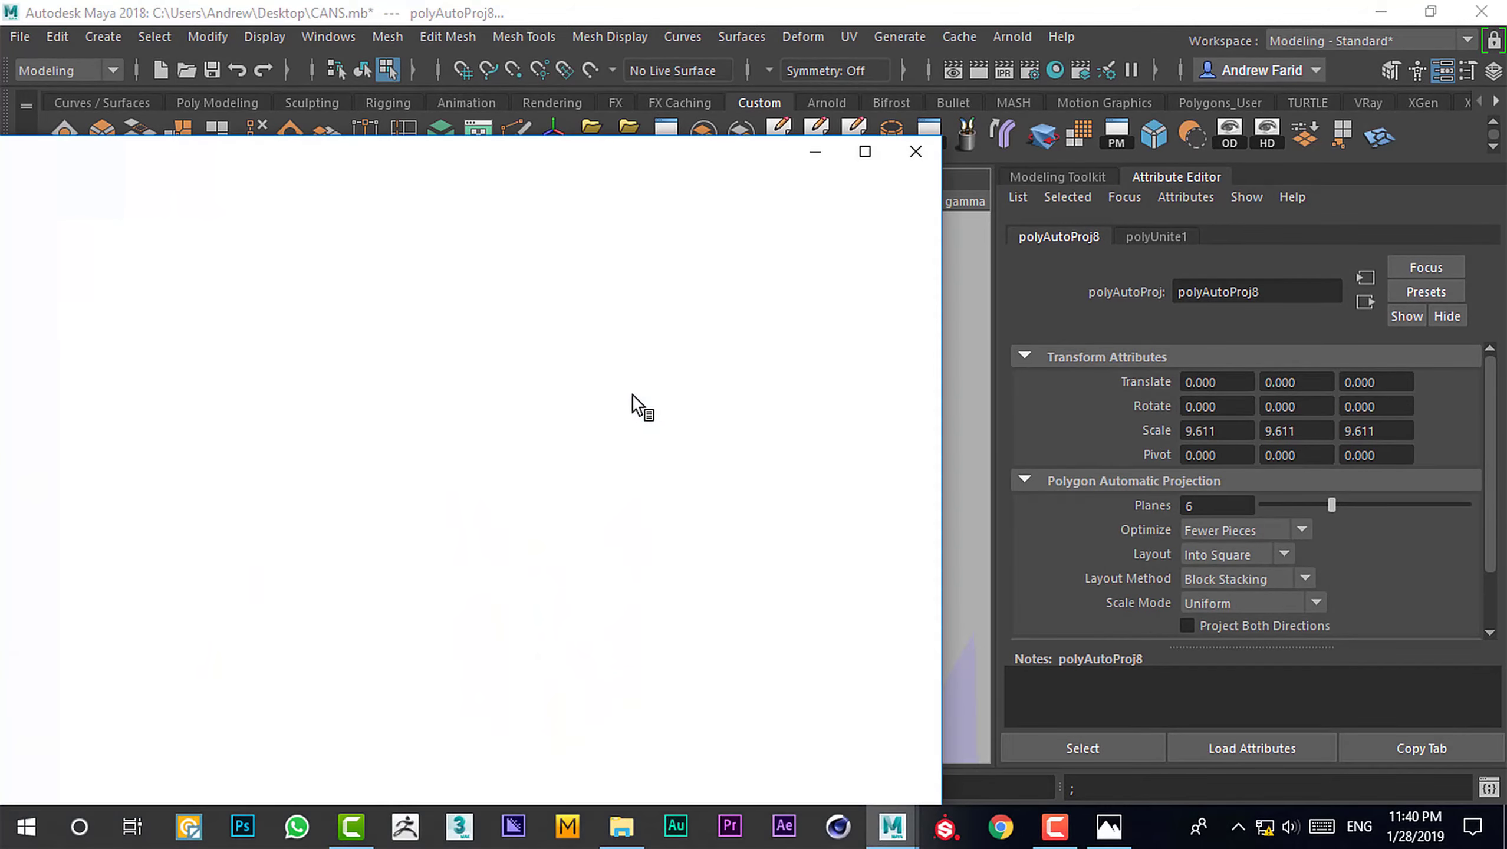
scroll(513, 483, up, 3)
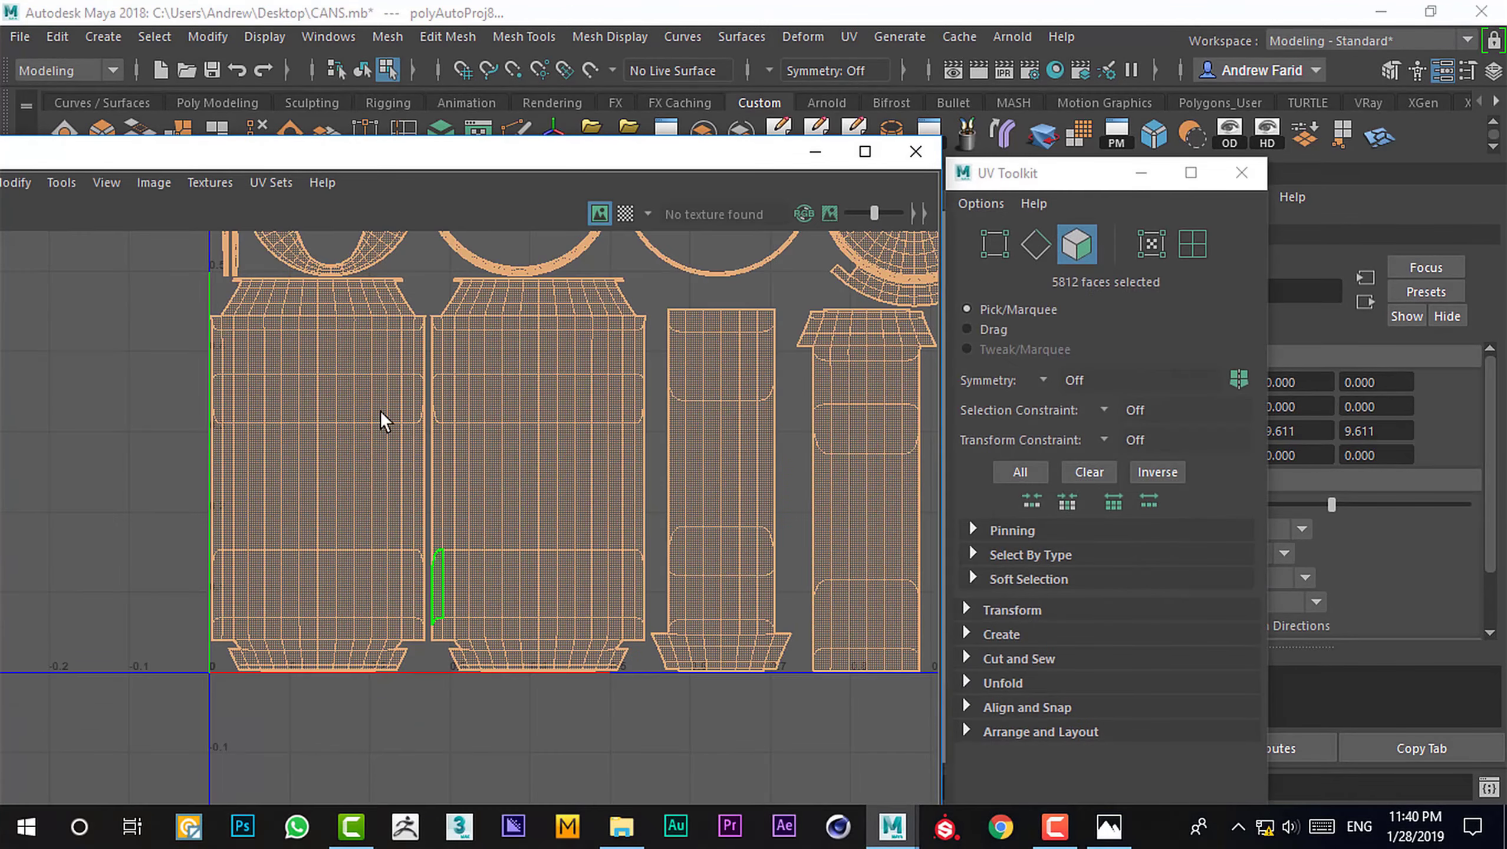
scroll(593, 470, down, 2)
scroll(570, 564, down, 1)
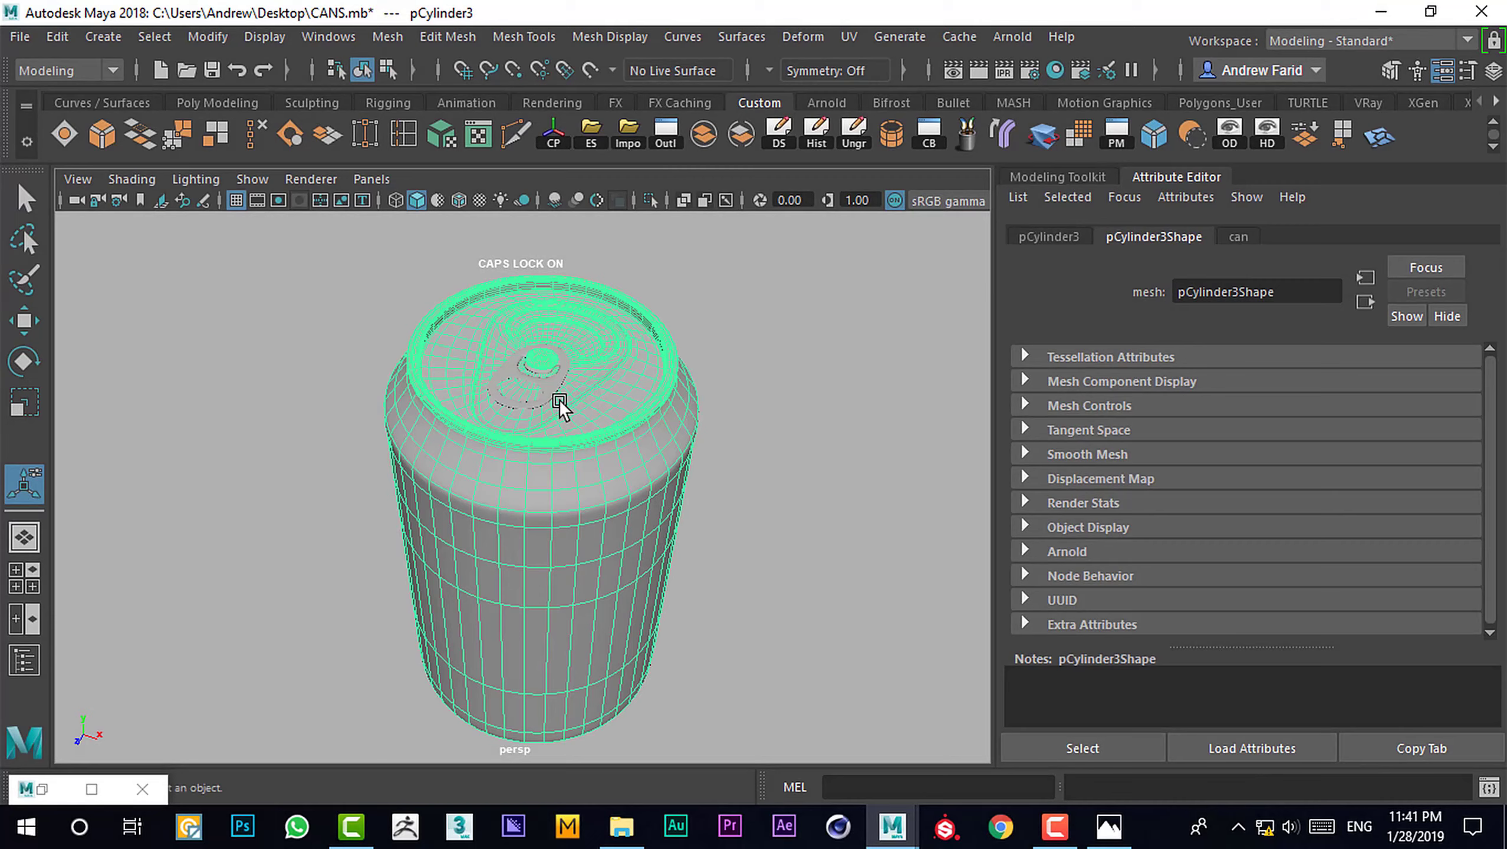
Apply a camera-based UV projection and frame the can-shaped shell in the UV Editor
mouse_move(557, 405)
alt+mouse_down()
mouse_move(649, 377)
mouse_move(637, 397)
mouse_move(612, 347)
mouse_move(619, 370)
mouse_move(599, 363)
alt+mouse_up()
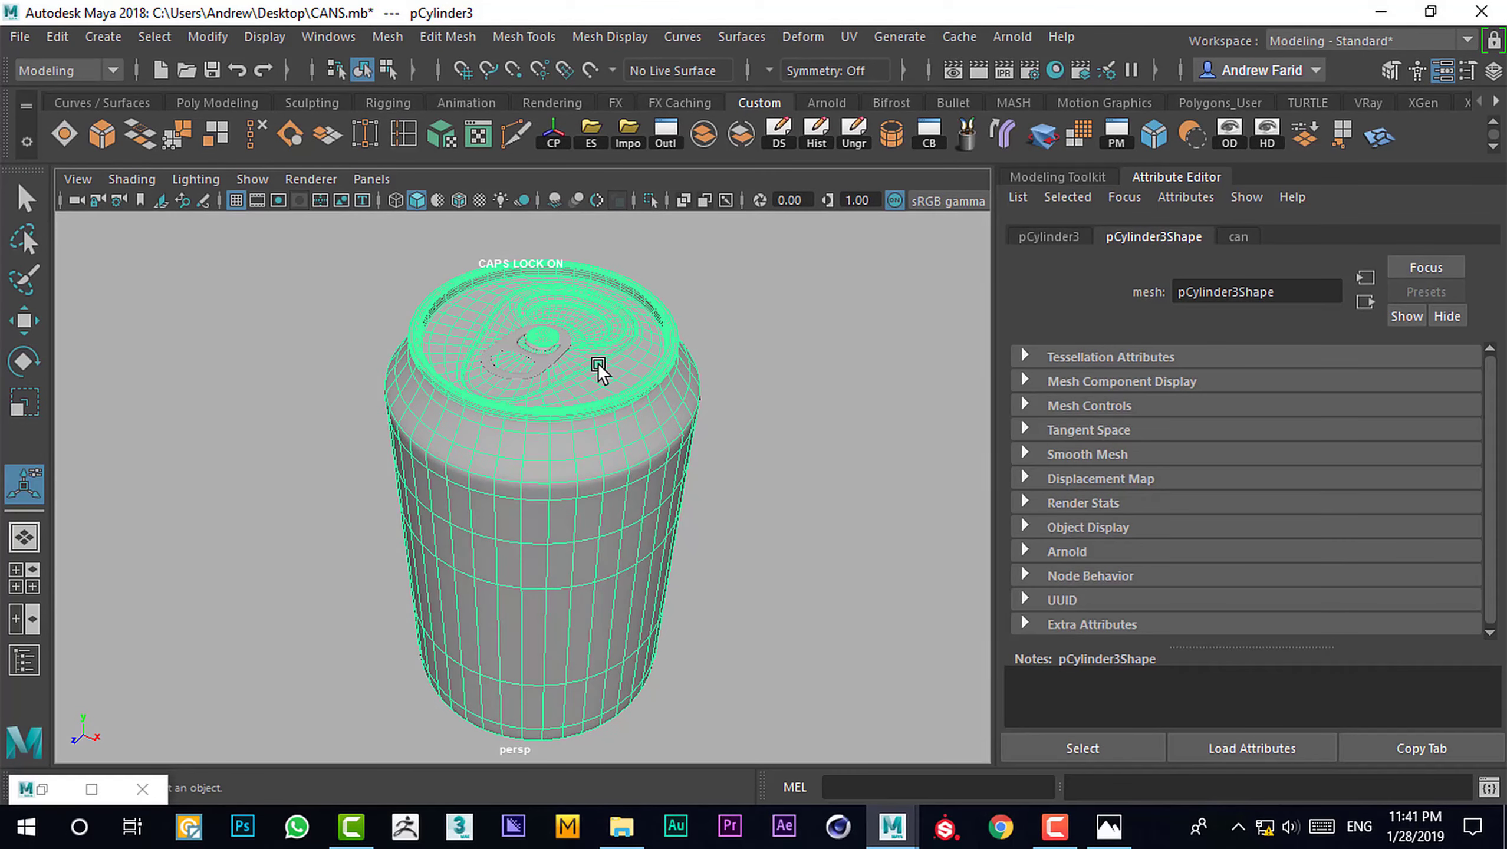
click(849, 37)
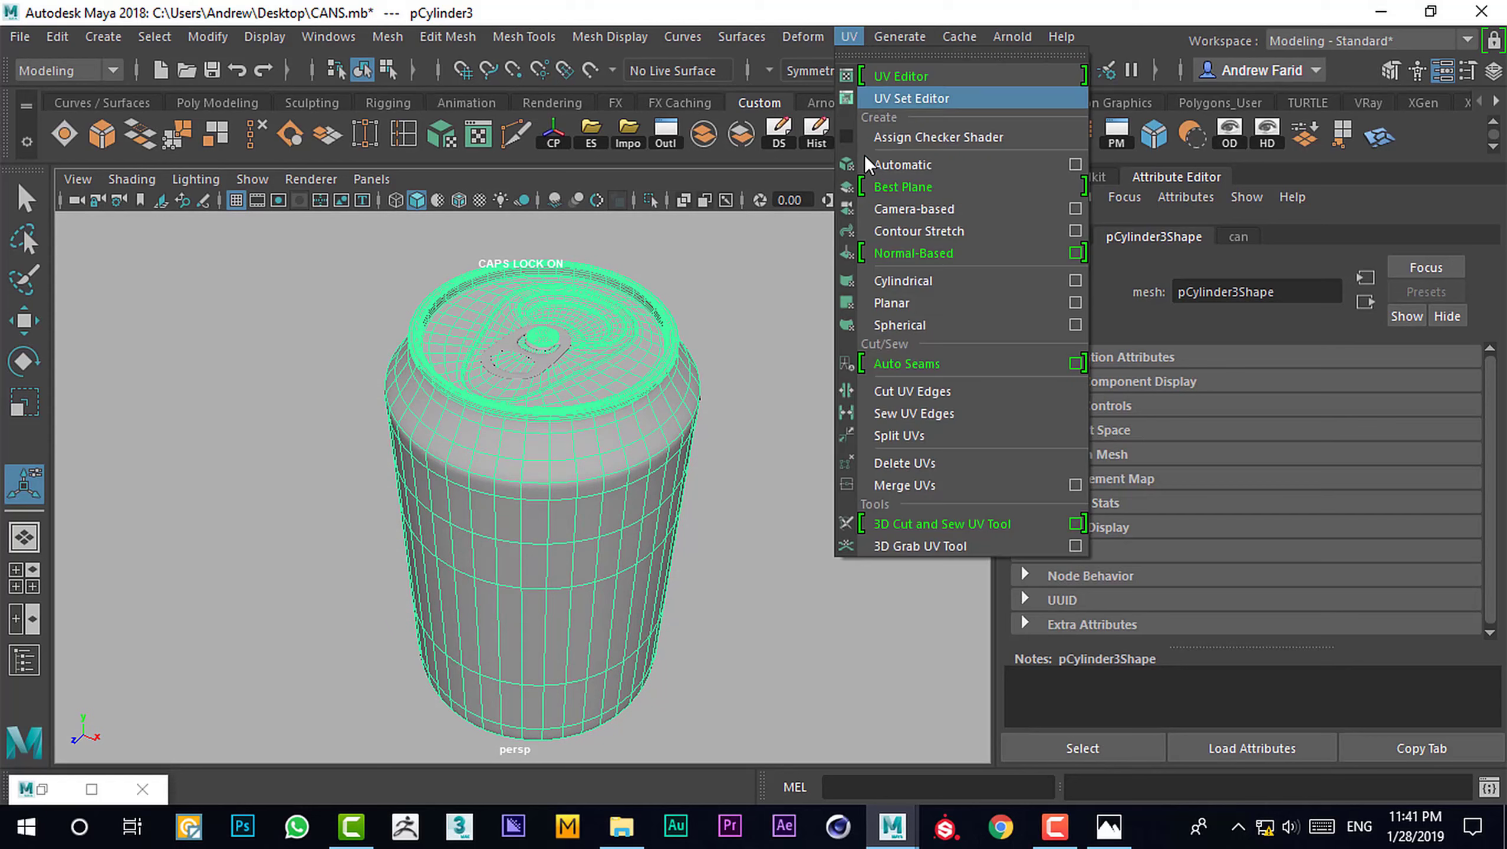
click(896, 214)
scroll(626, 498, up, 2)
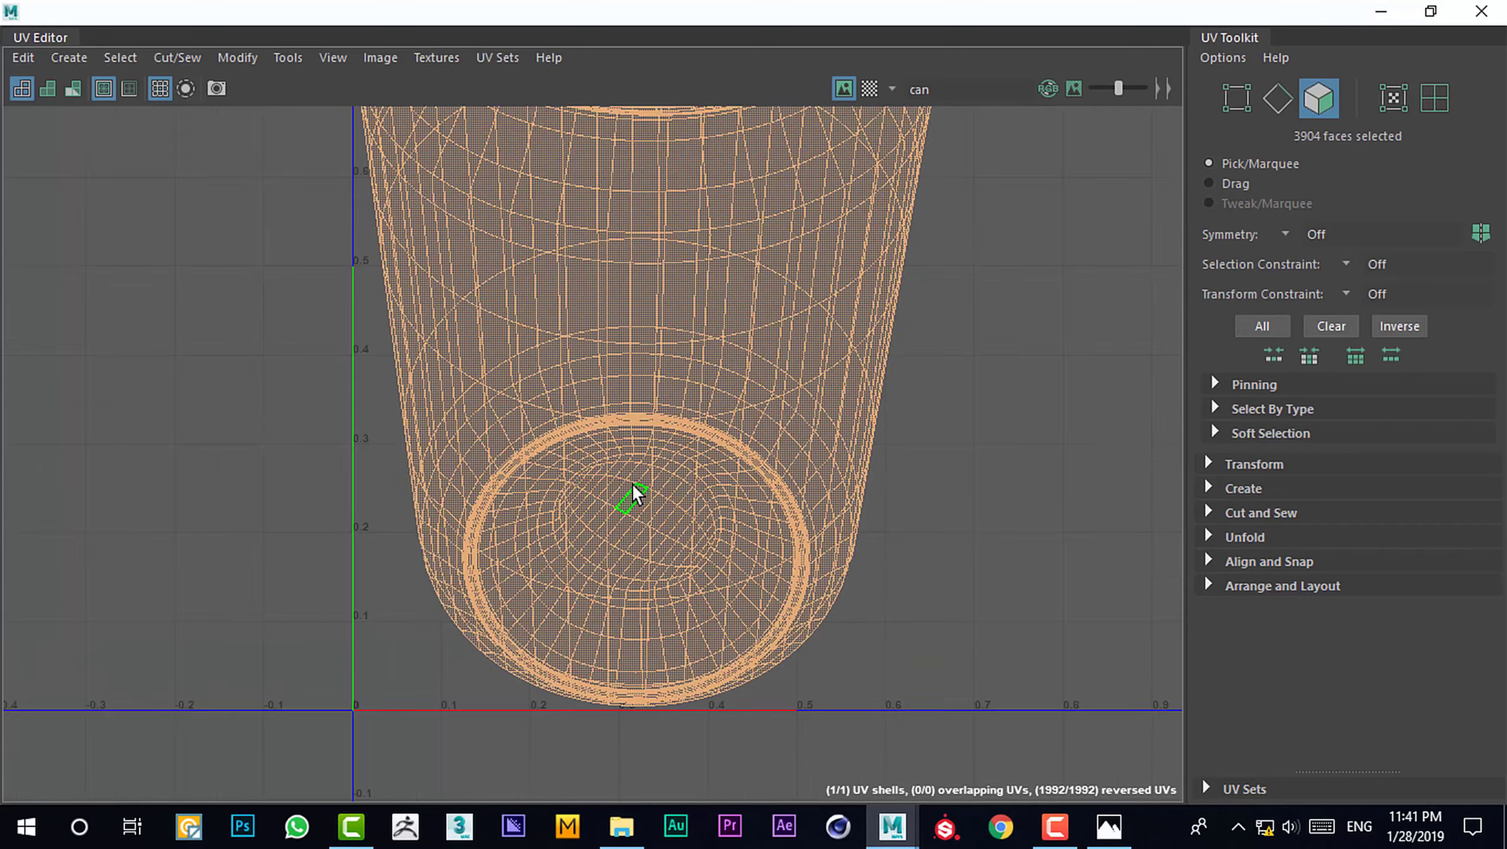
scroll(682, 431, down, 1)
alt+middle_drag(682, 431, 673, 549)
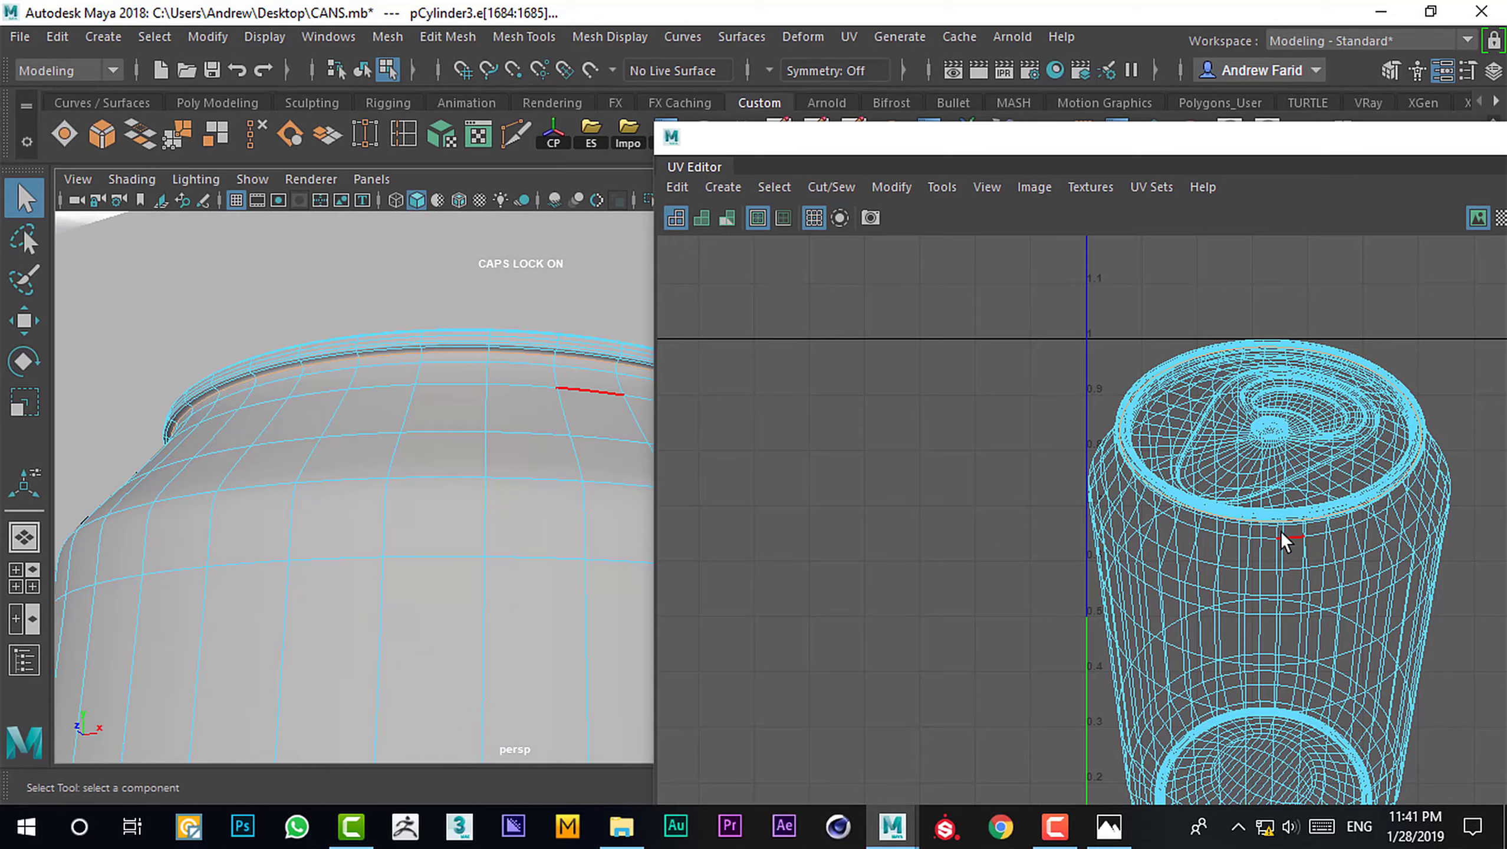
Maximize the UV Editor, switch to UV shell selection, then restore it and orbit around the can
double_click(1120, 149)
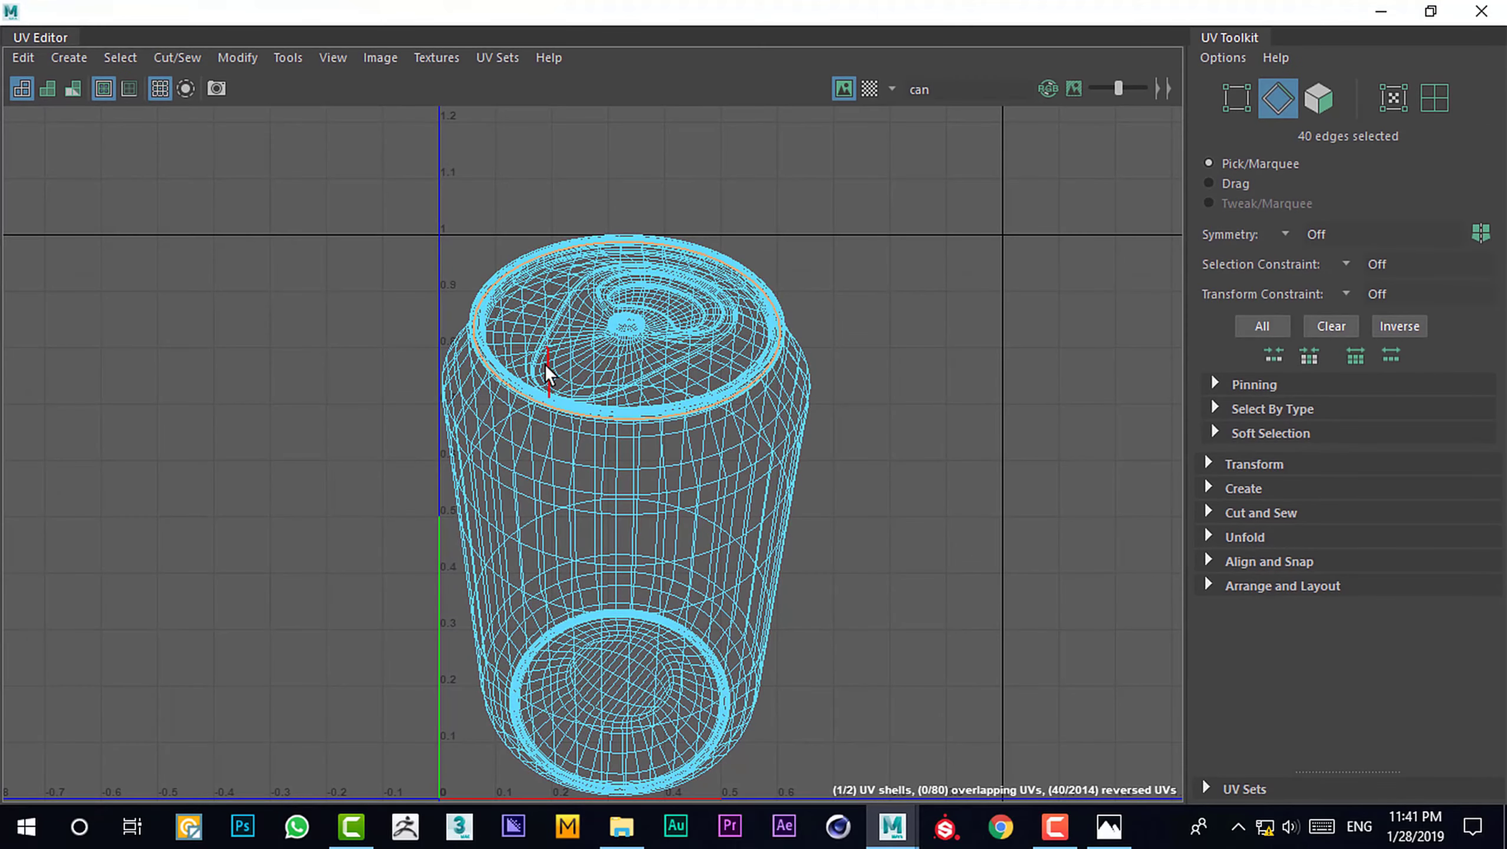
right_drag(545, 367, 419, 329)
double_click(753, 12)
mouse_move(431, 472)
alt+mouse_down()
mouse_move(370, 320)
mouse_move(408, 605)
mouse_move(369, 515)
alt+mouse_up()
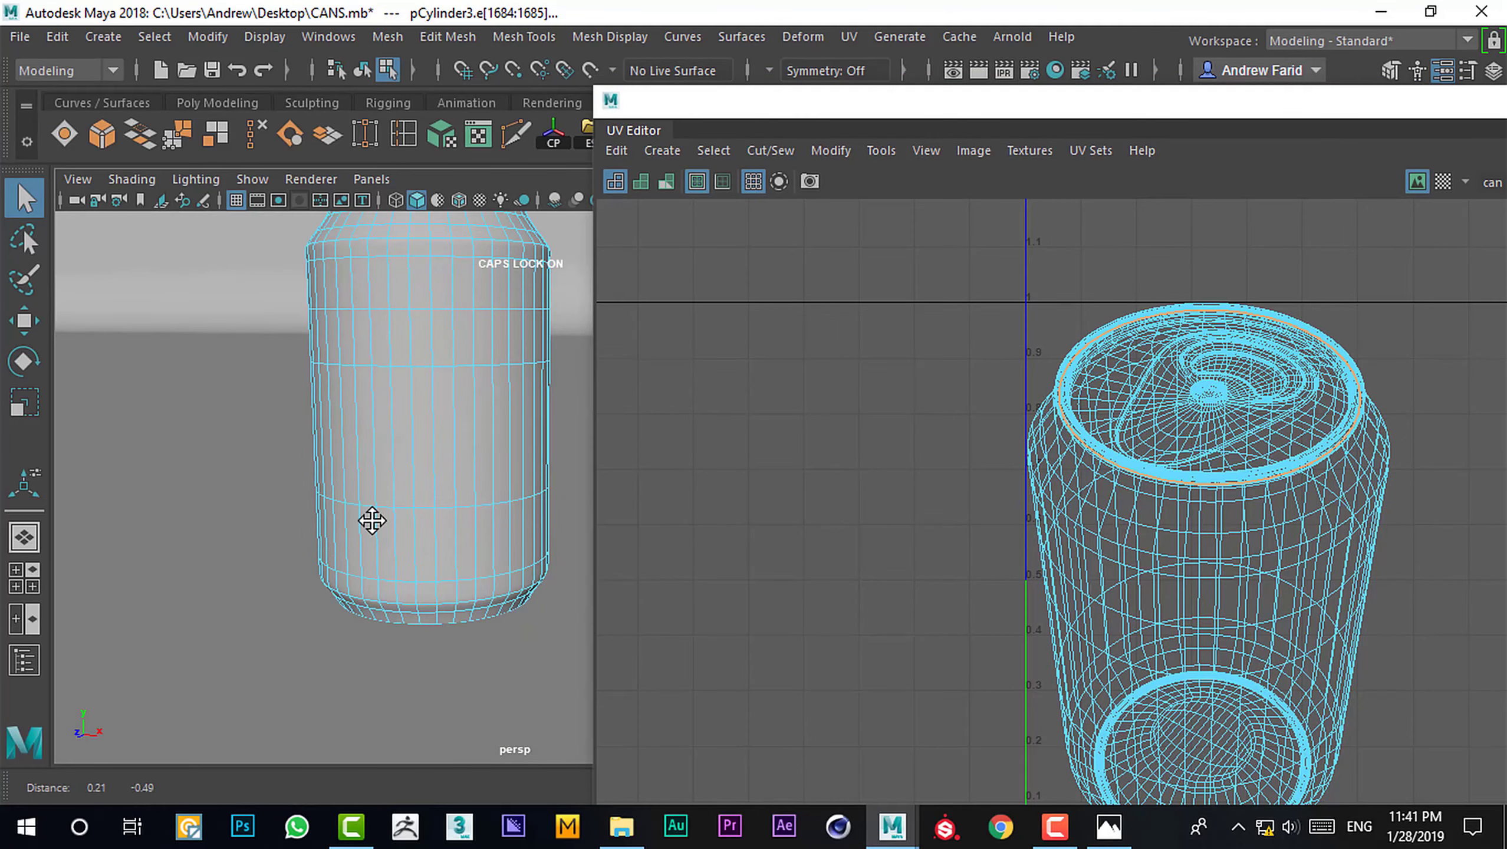
alt+right_drag(369, 515, 400, 614)
Enlarge the front view, zoom onto the can's bottom and select the edge loop there
key(space)
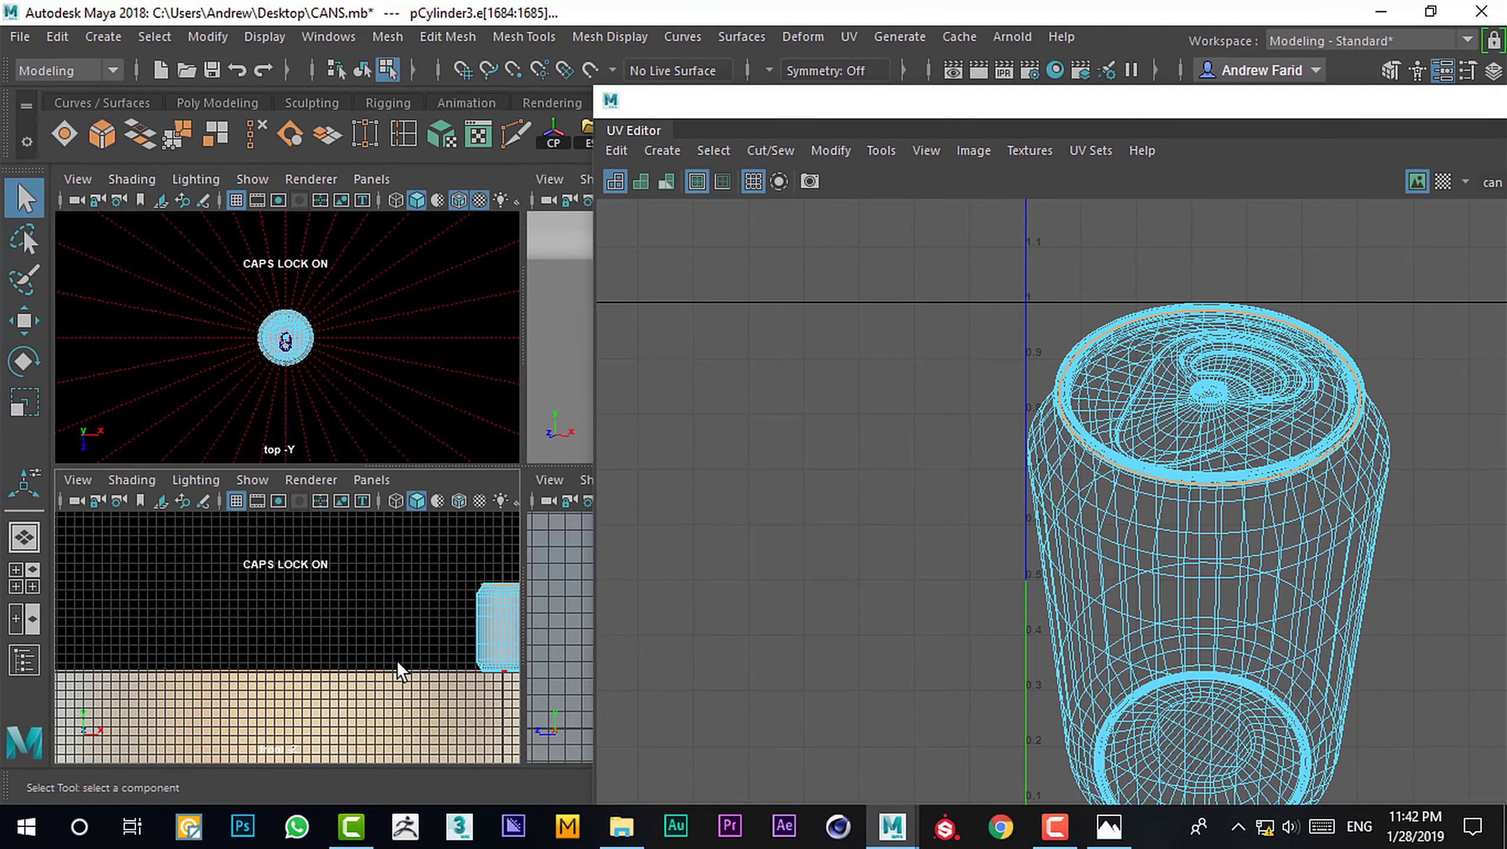
key(space)
alt+middle_drag(409, 611, 373, 499)
mouse_move(374, 499)
alt+right_down()
mouse_move(408, 560)
mouse_move(457, 466)
alt+right_up()
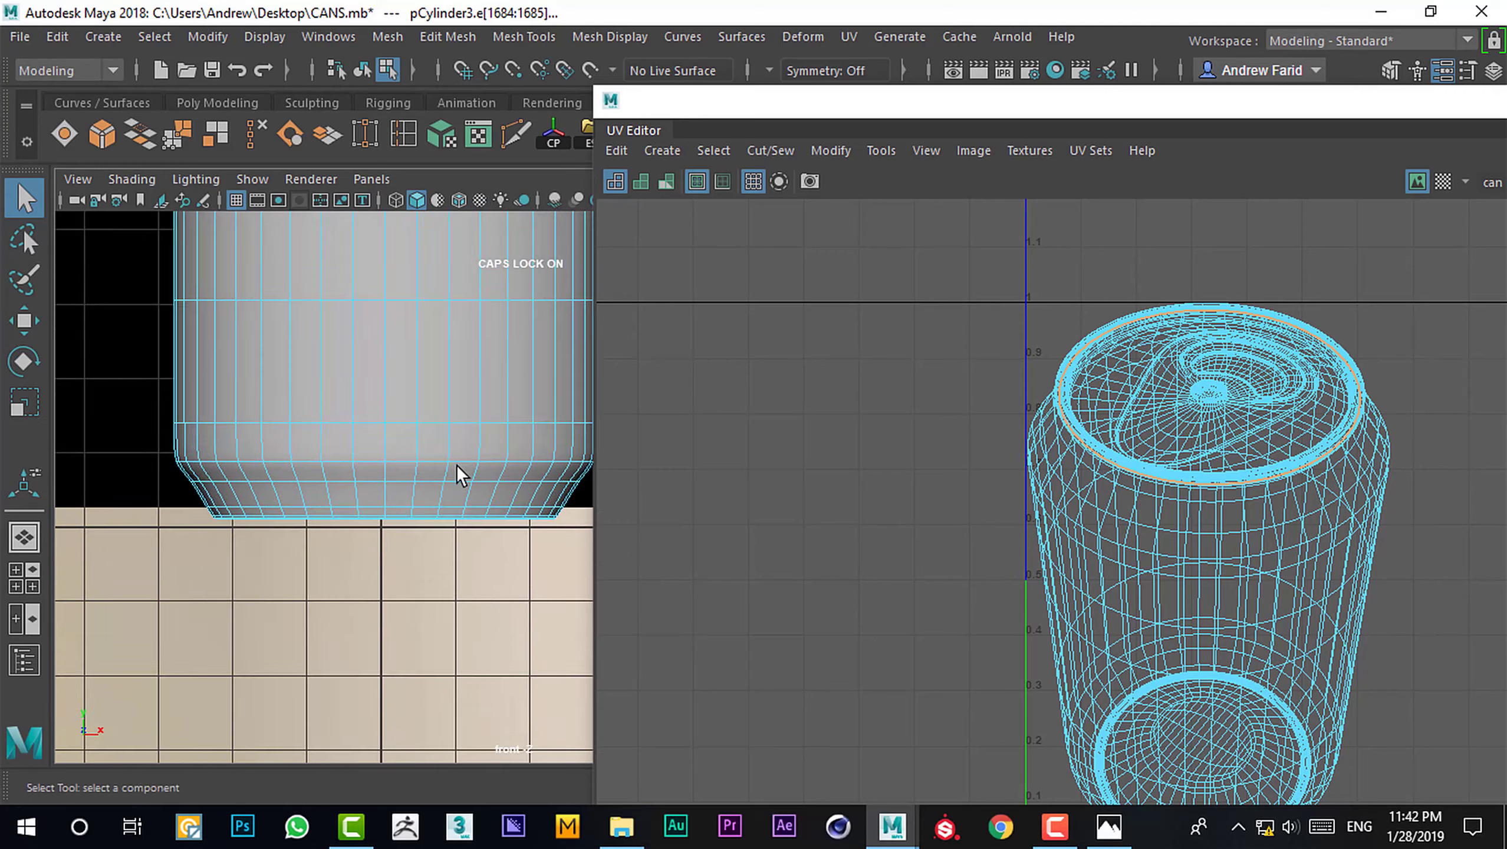
alt+middle_drag(457, 465, 406, 481)
double_click(404, 477)
alt+middle_drag(123, 452, 253, 484)
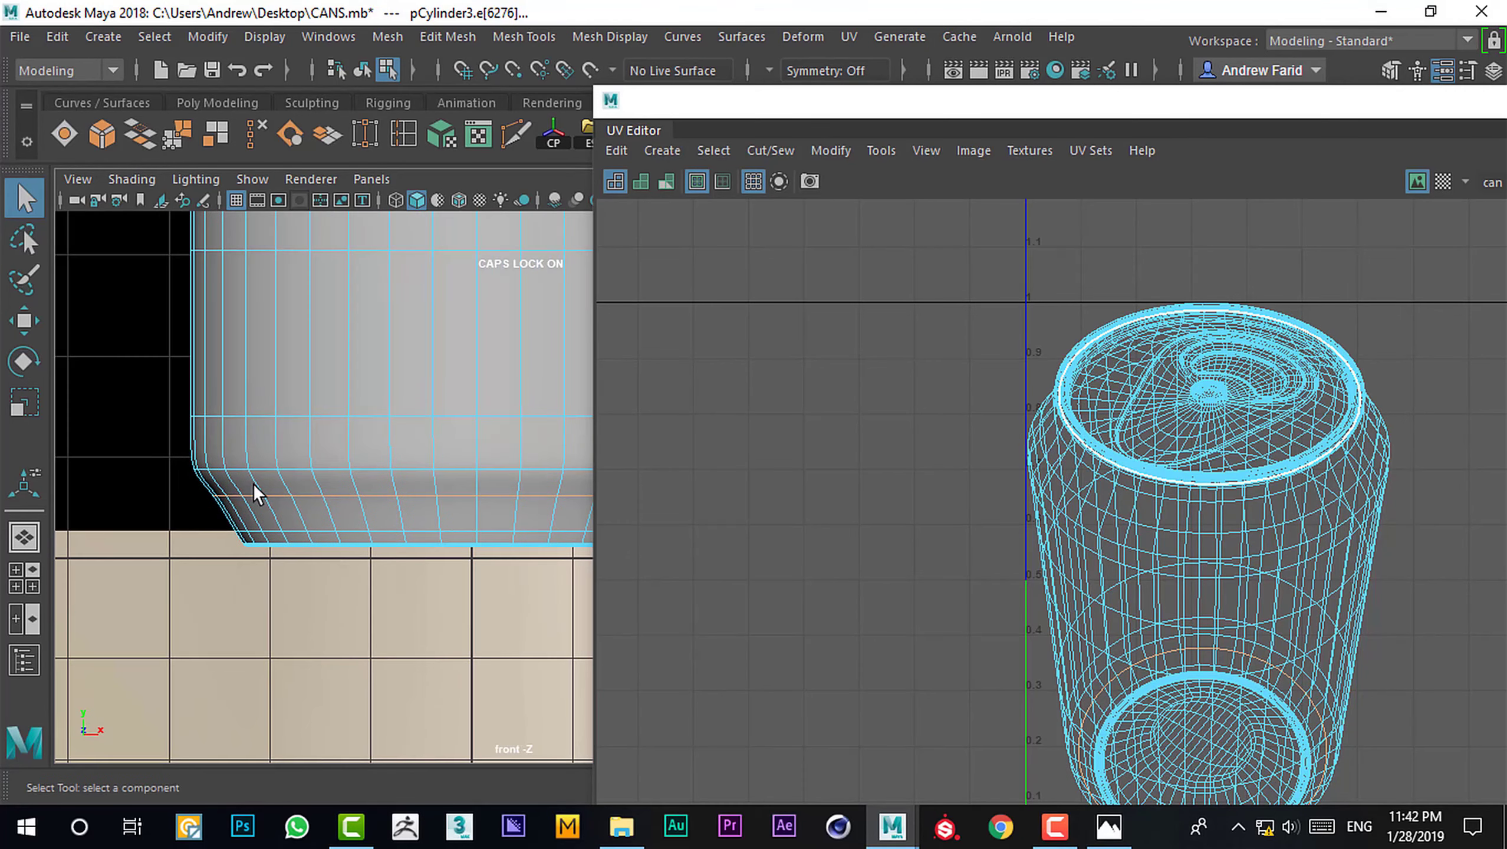
Check the reference photo of the can, then pan the UV layout and float the UV Editor
key(alt+Tab)
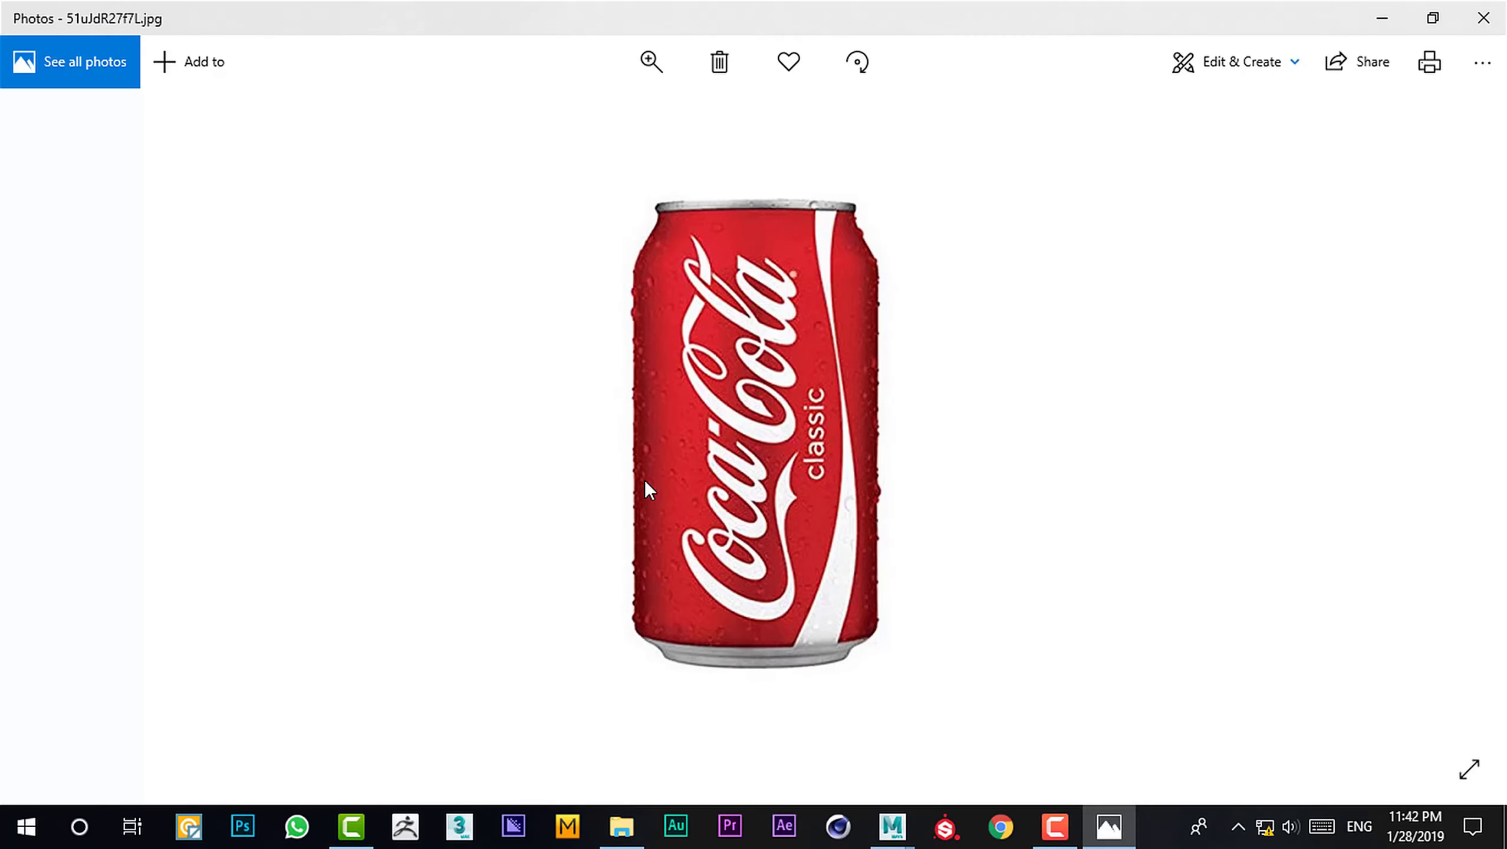
key(alt+Tab)
alt+middle_drag(632, 595, 363, 598)
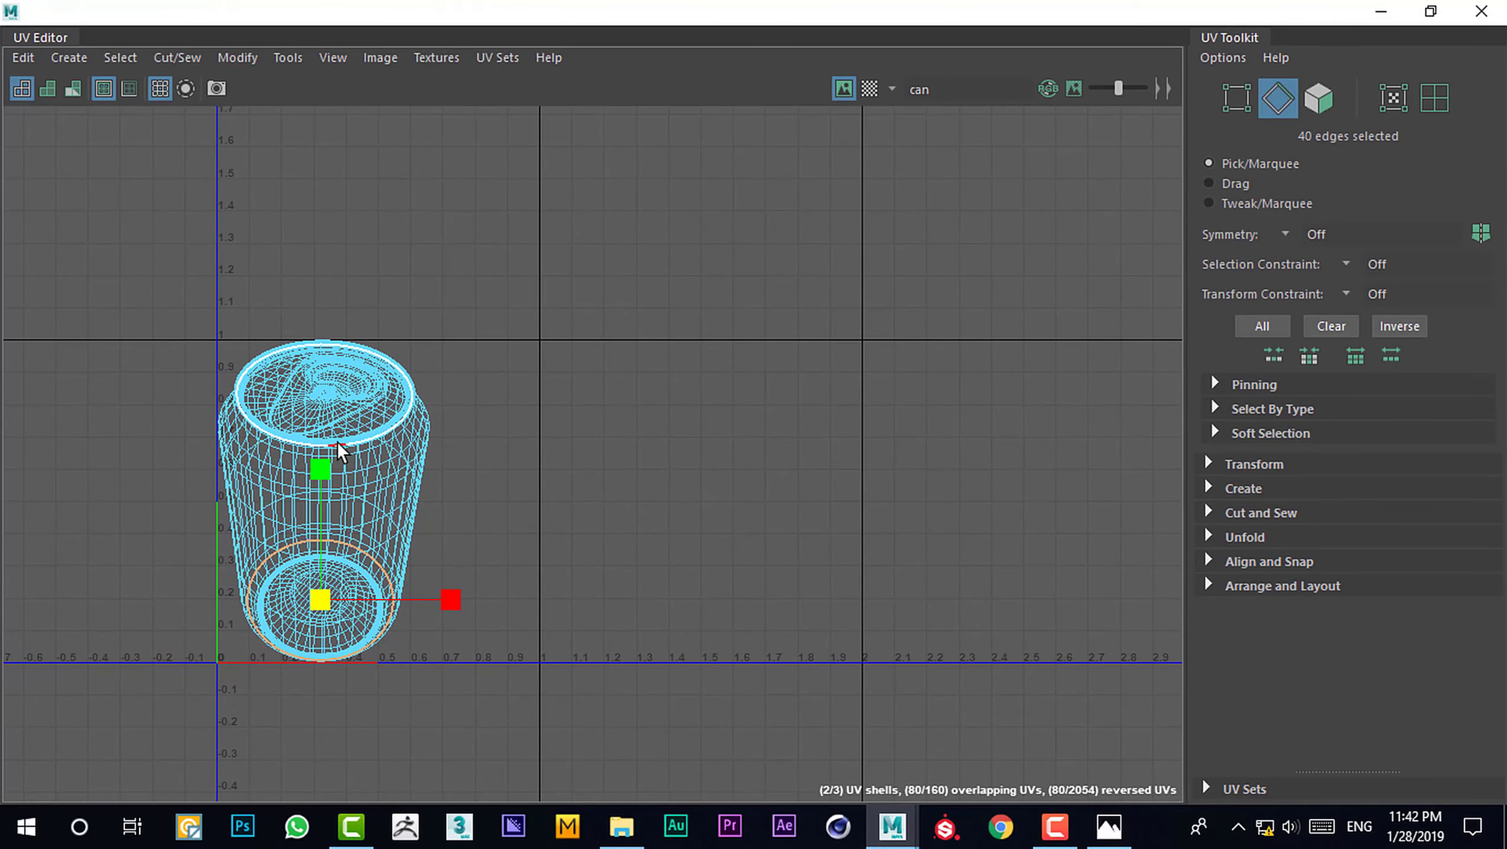
double_click(443, 15)
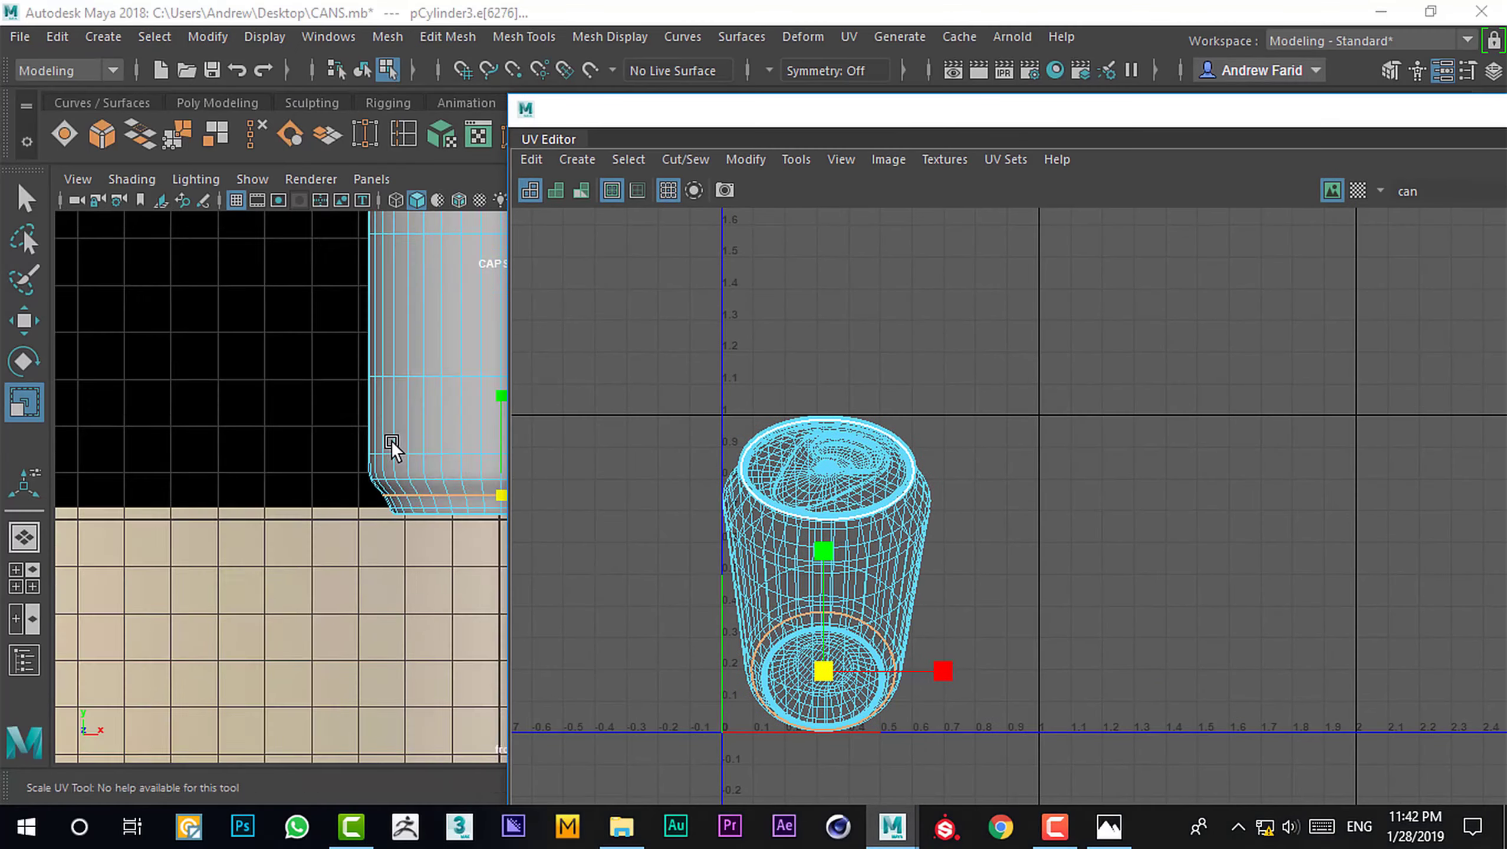
alt+drag(330, 426, 394, 310)
key(space)
key(space)
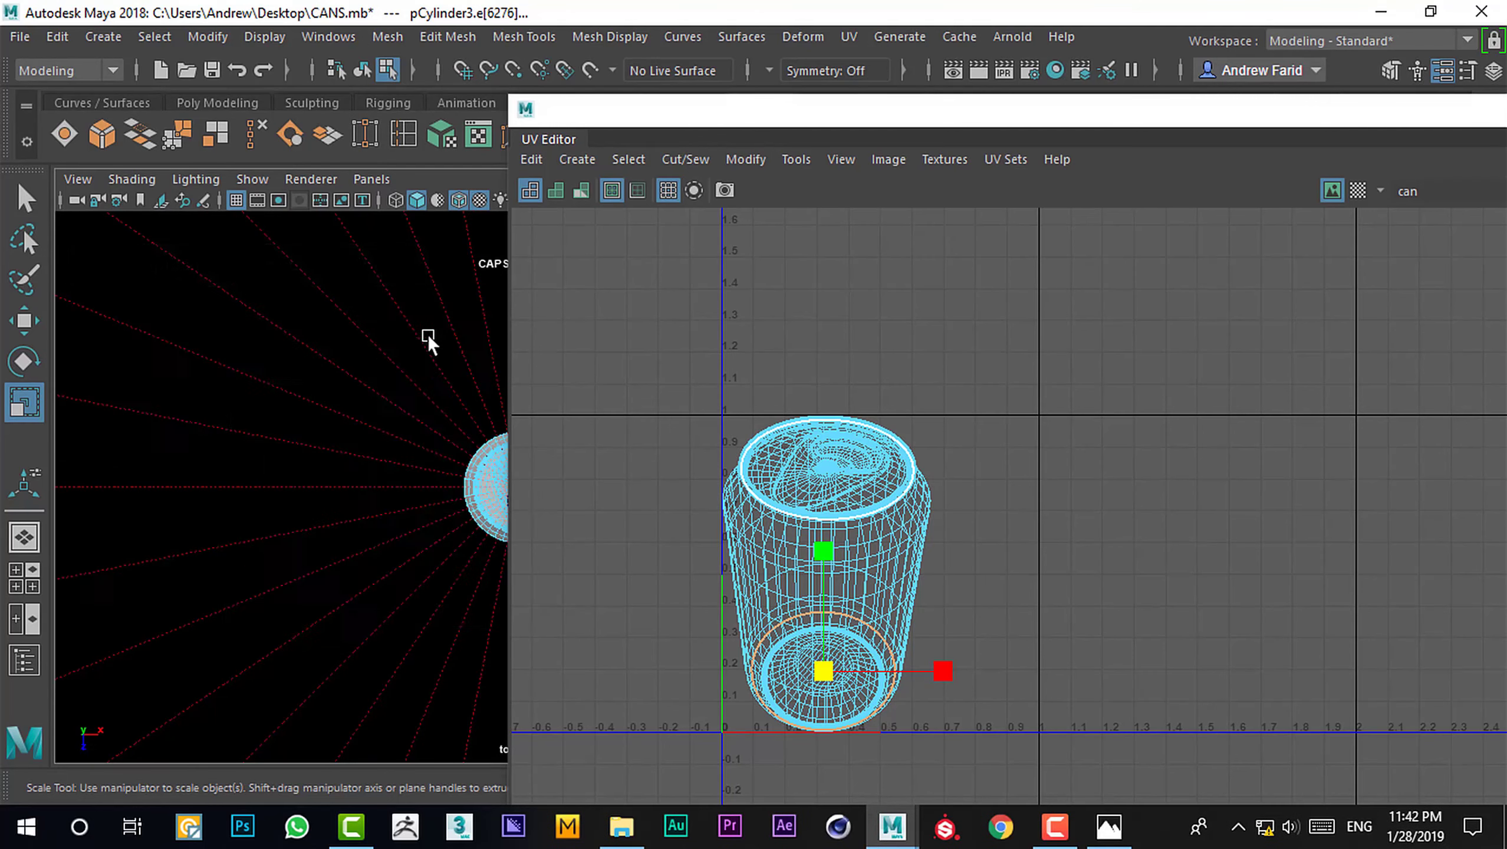
alt+drag(428, 338, 404, 334)
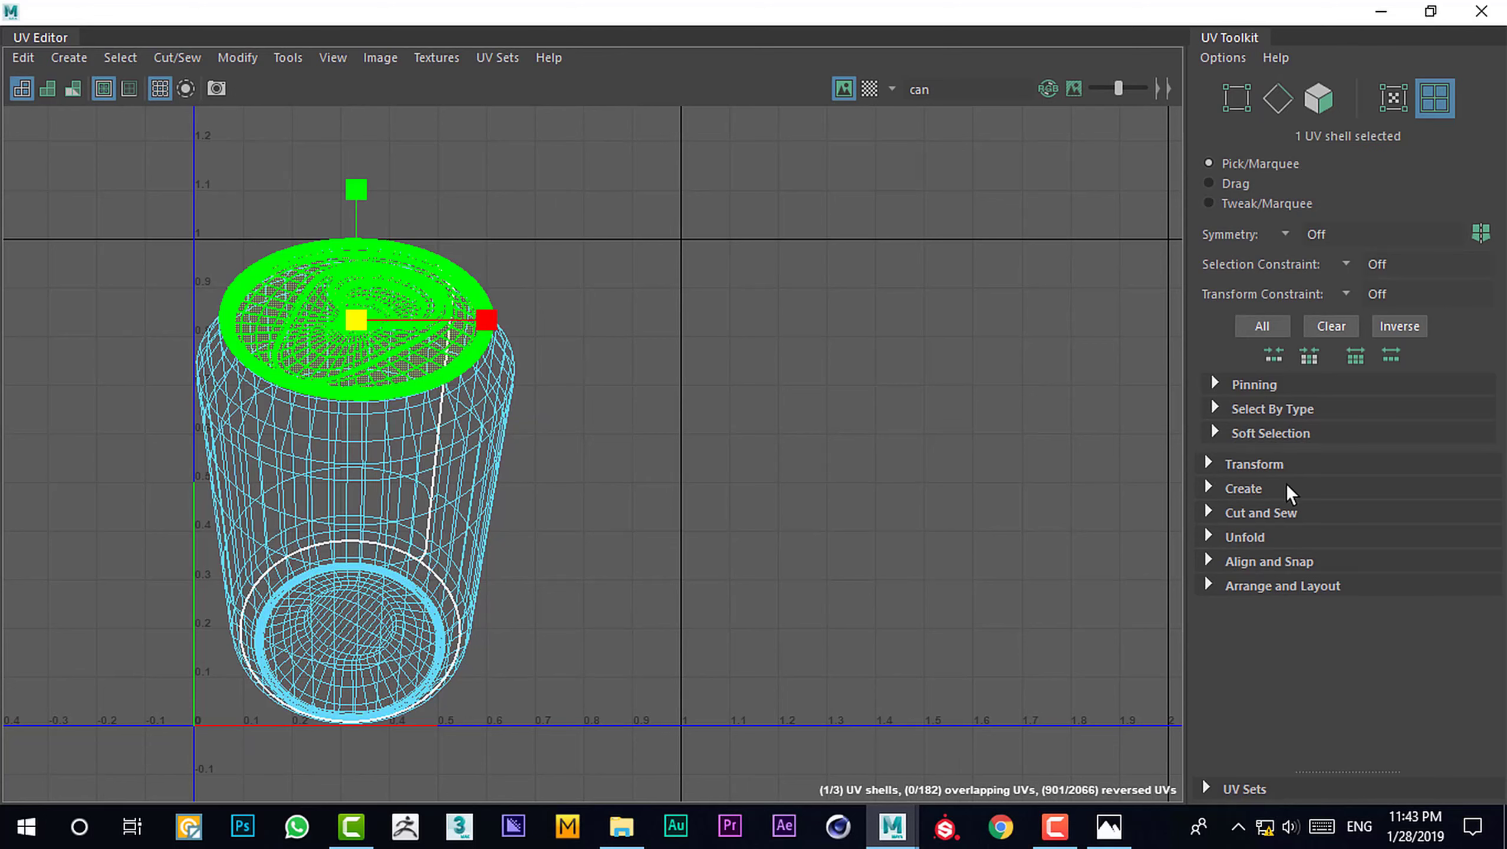
Move the lid, bottom and tab shells 1.0 unit right in U
click(1245, 538)
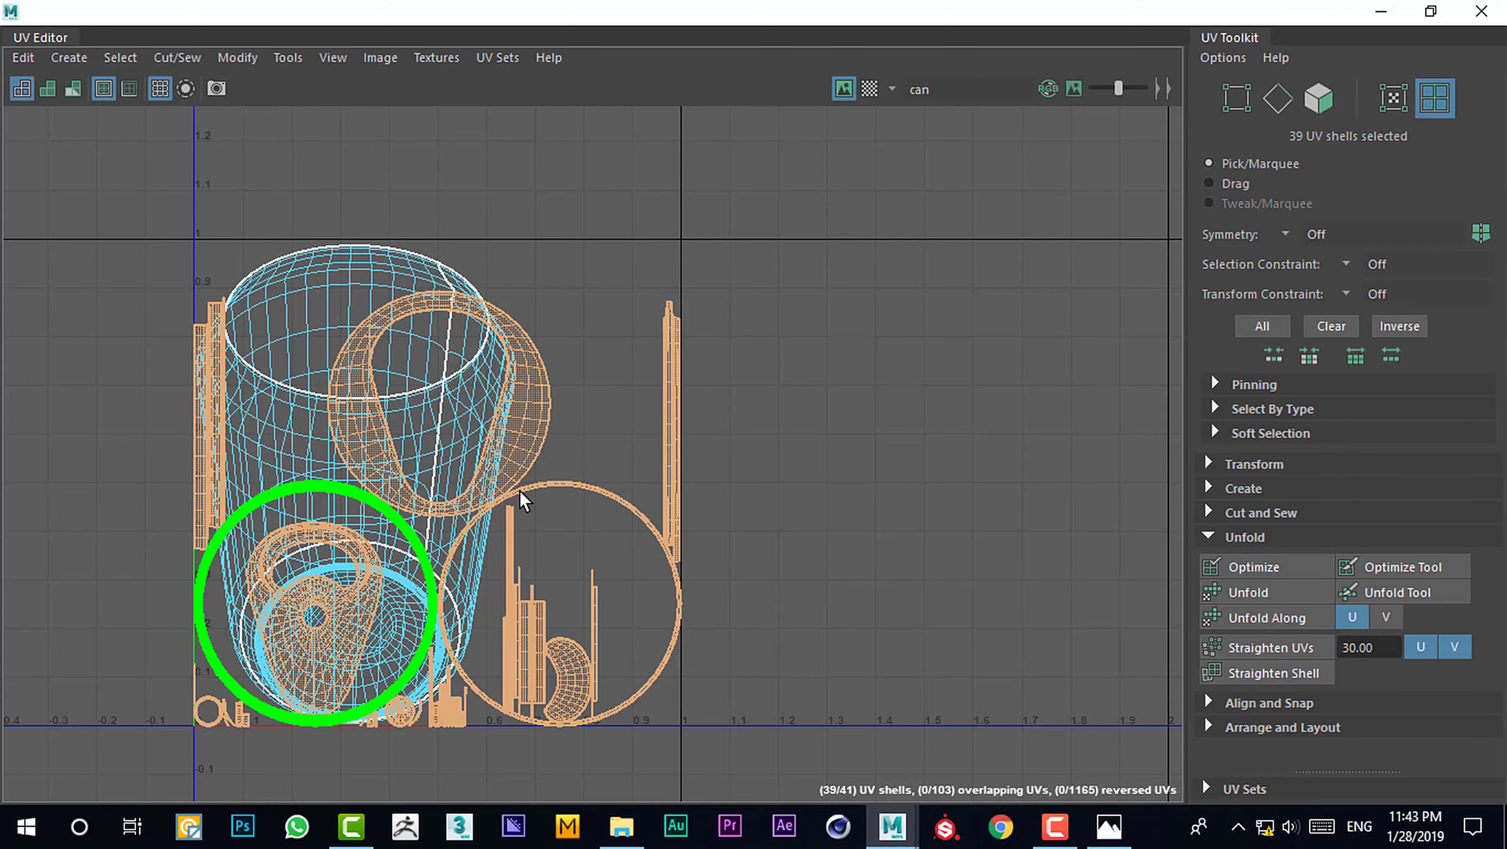
key(w)
drag(435, 504, 483, 504)
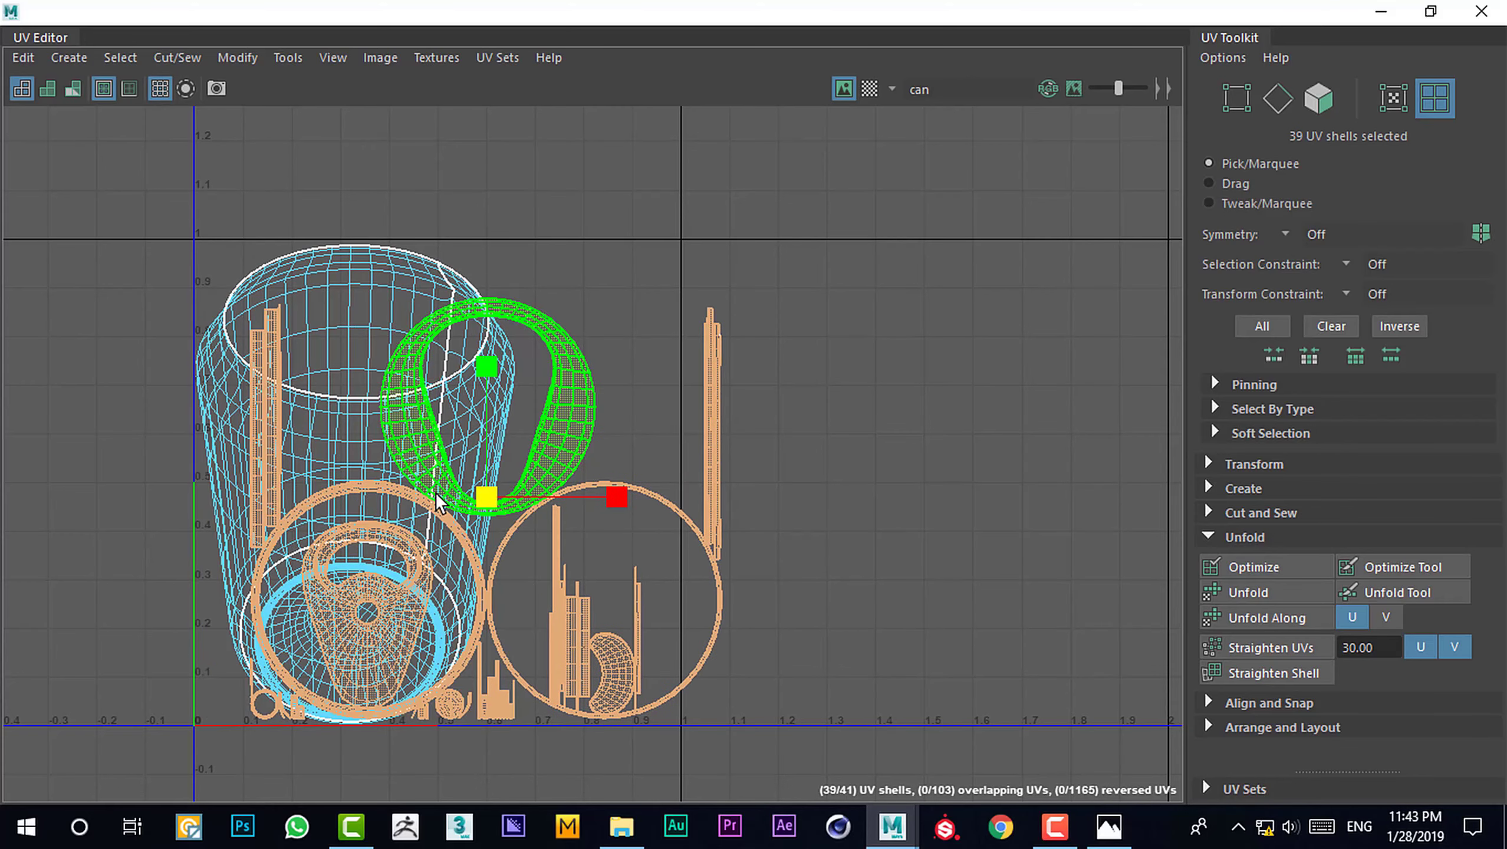
key(ctrl+z)
click(1254, 464)
double_click(1330, 640)
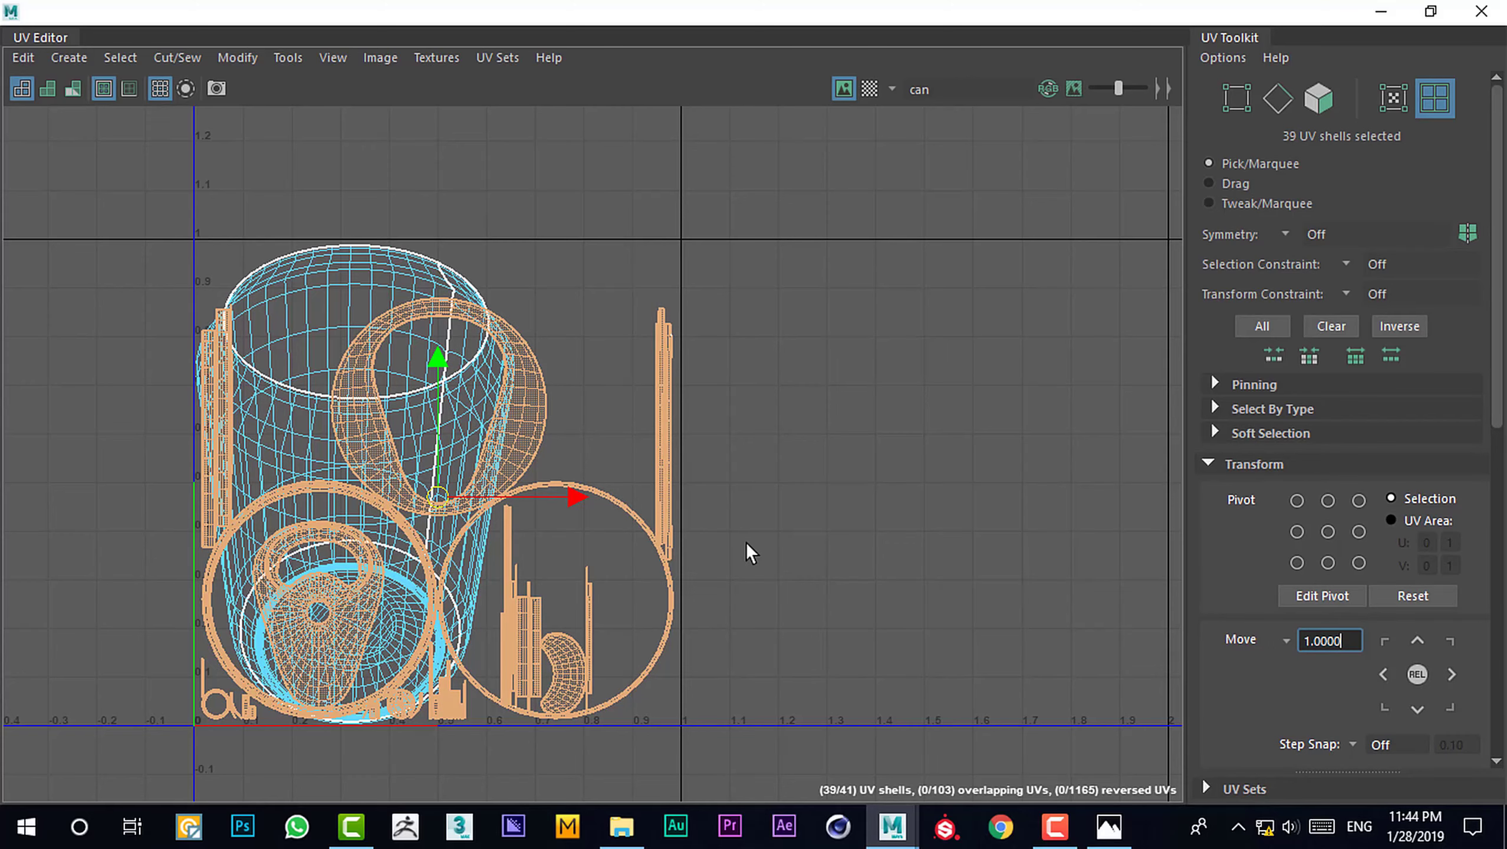
key(ctrl+Right)
Select only the can body shell and unfold it into a flat strip
click(488, 483)
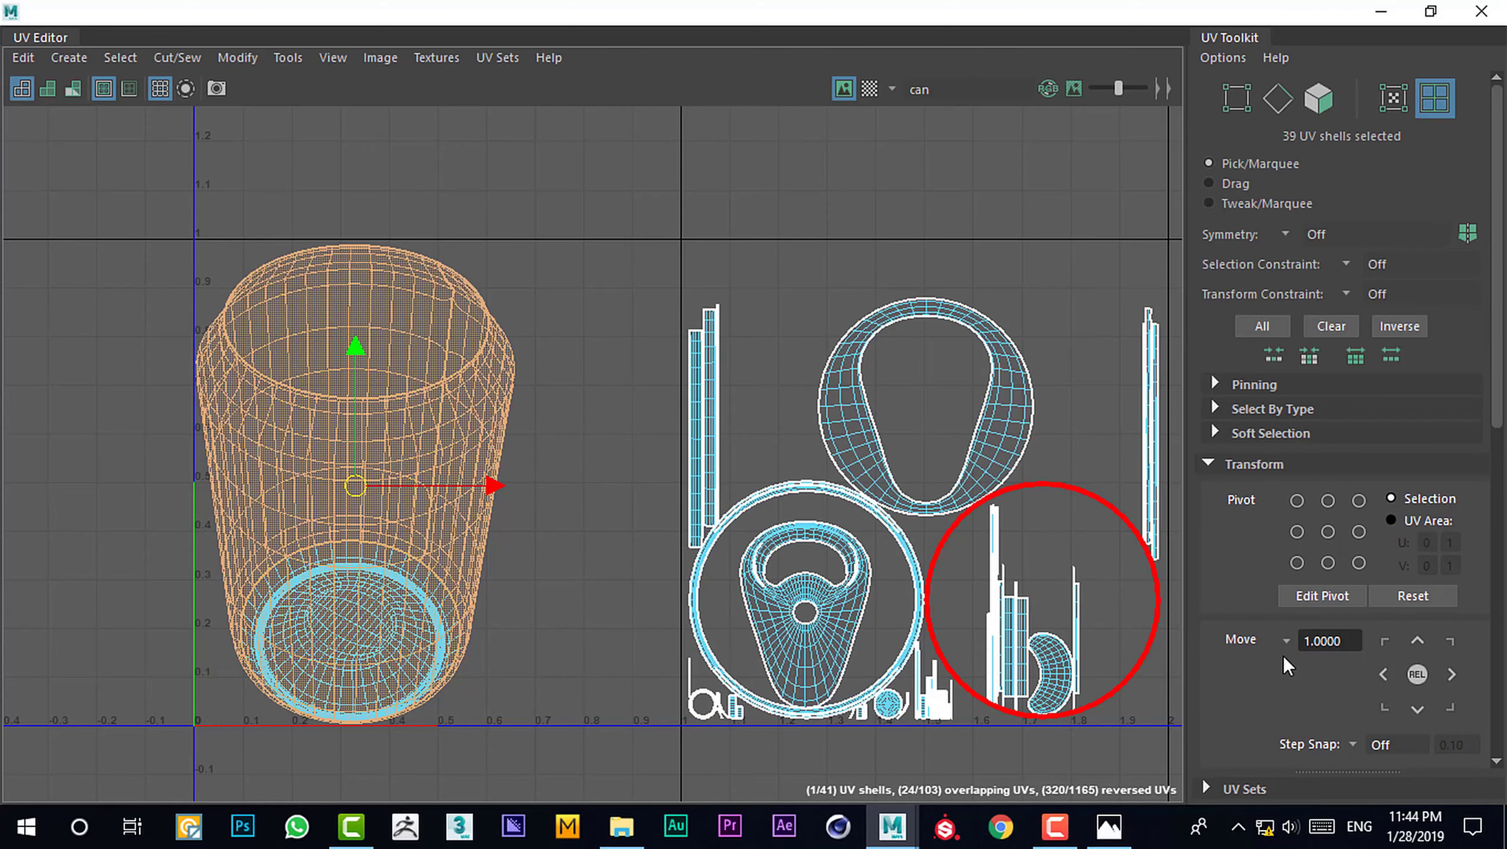
scroll(1317, 538, down, 3)
scroll(1270, 637, down, 5)
scroll(1263, 670, down, 3)
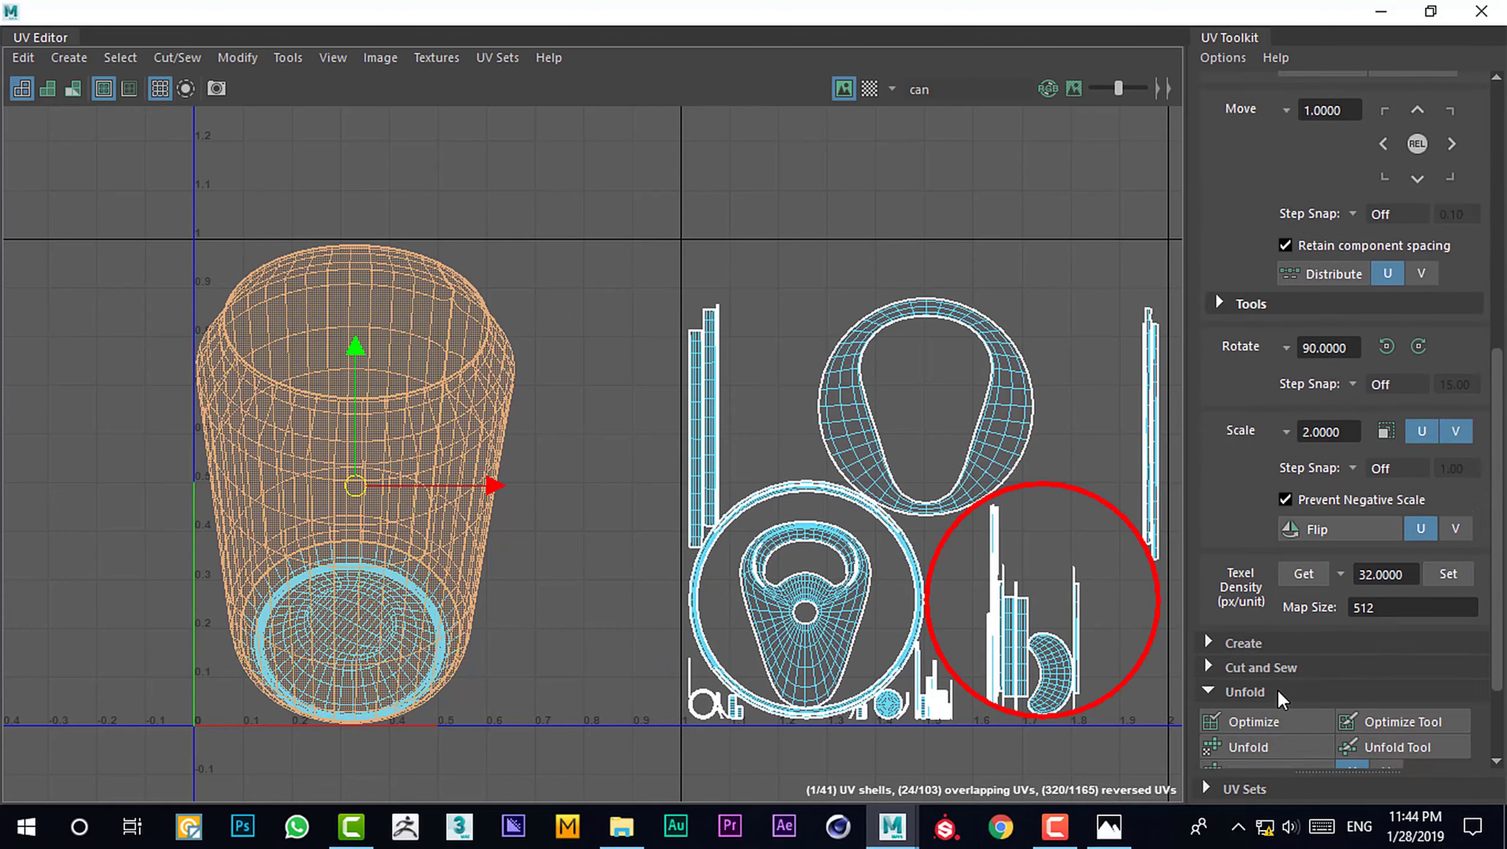
scroll(1278, 690, down, 2)
click(1248, 621)
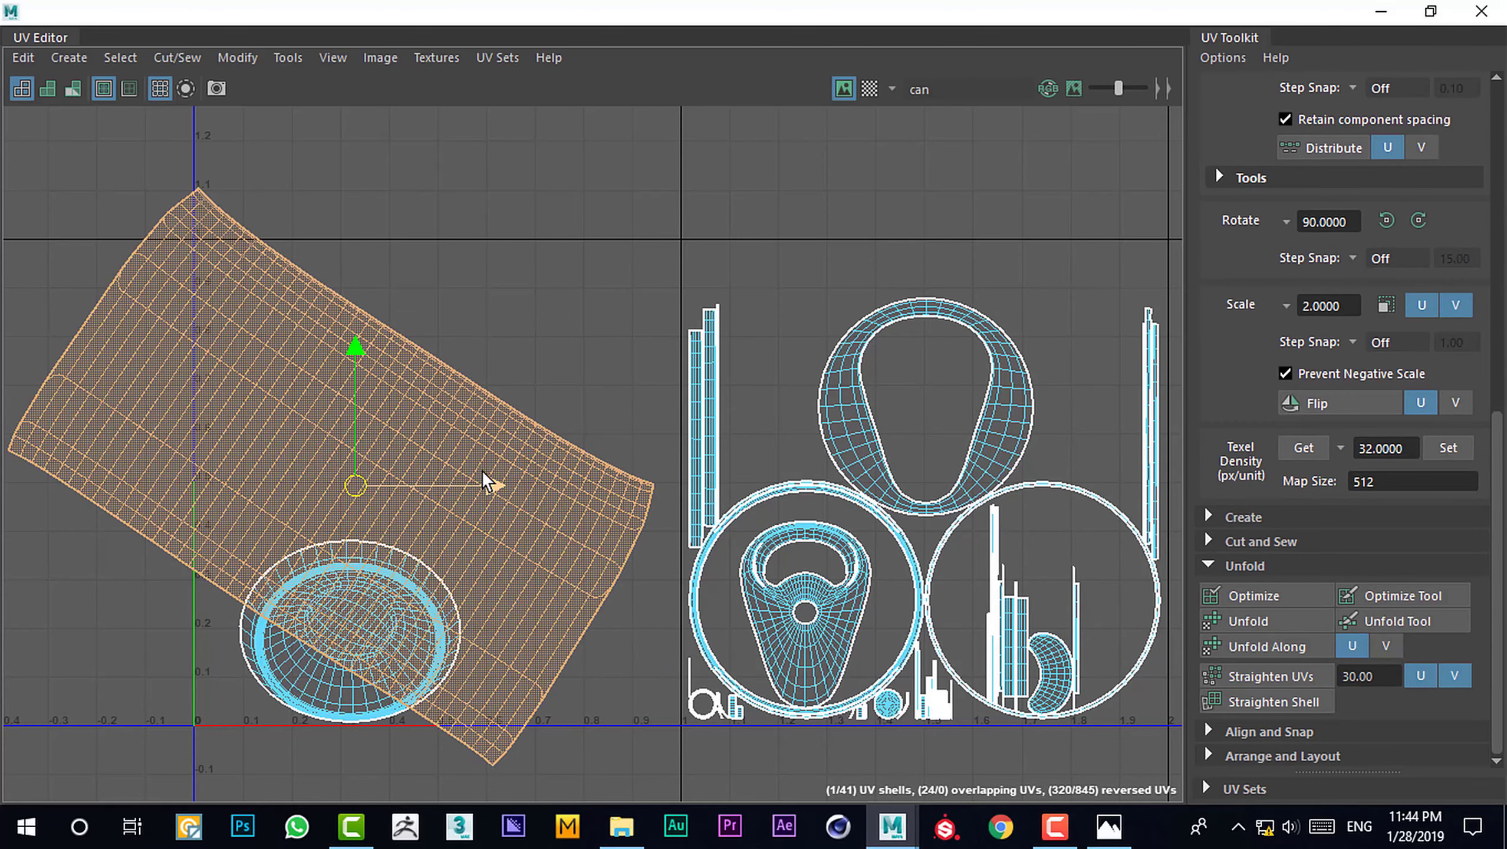
Straighten the can body shell along its edge loop, then select the circular cap shell
click(69, 58)
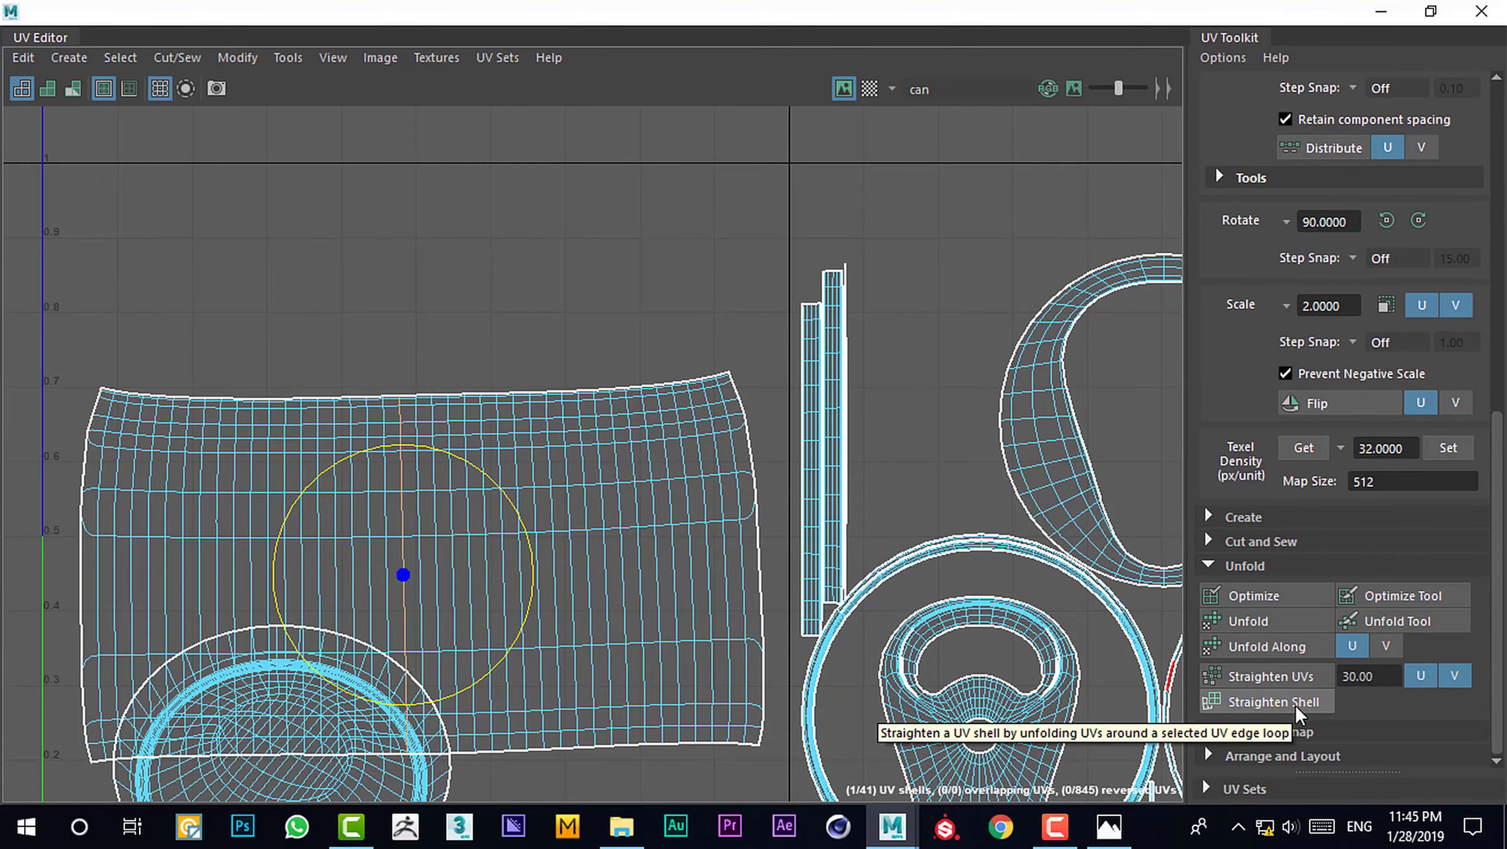
click(1296, 706)
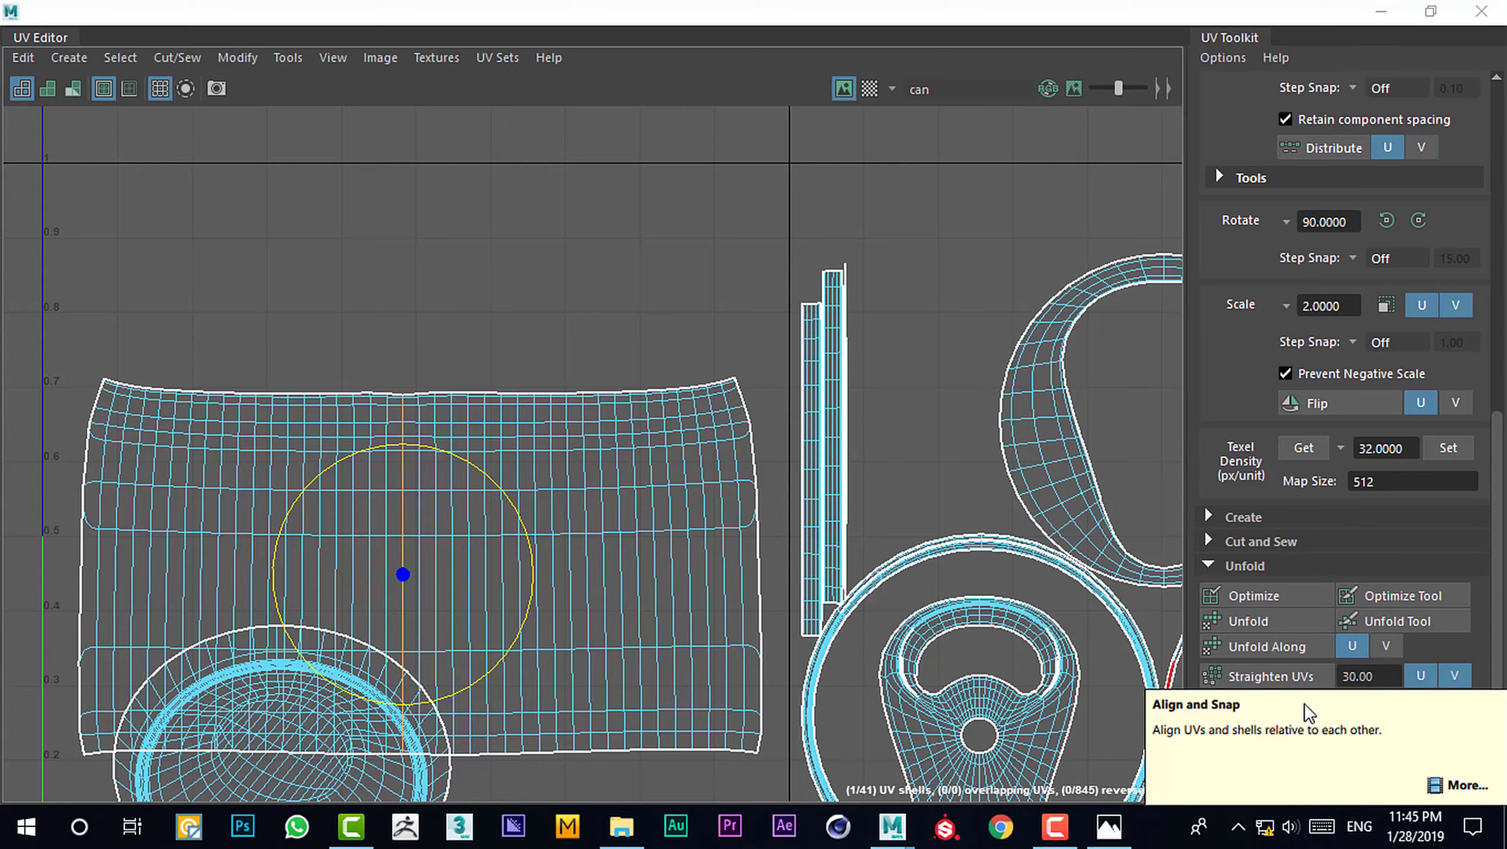
scroll(564, 522, up, 5)
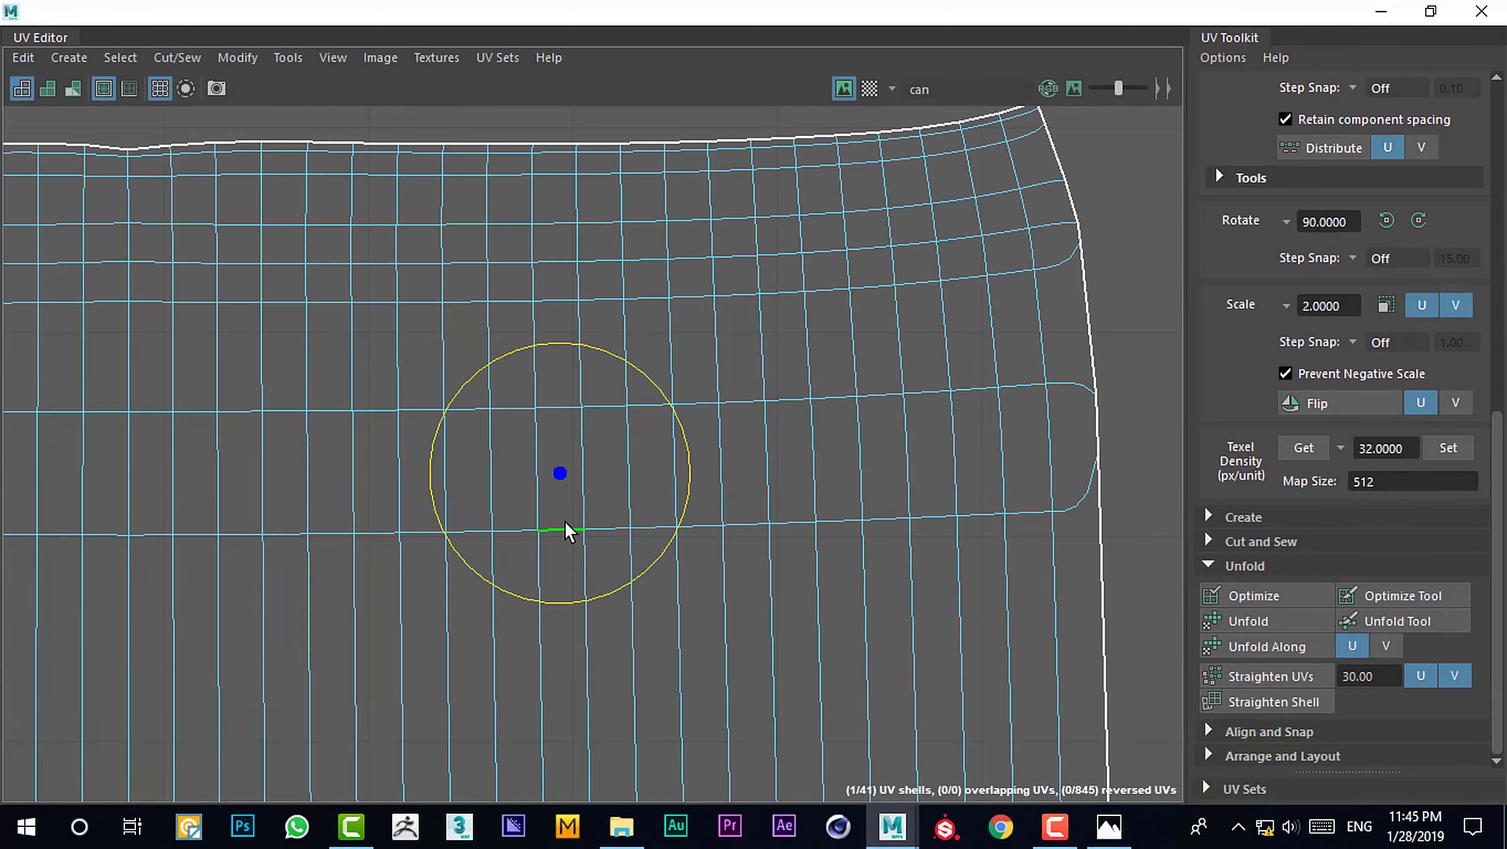
scroll(514, 452, down, 6)
scroll(439, 487, down, 2)
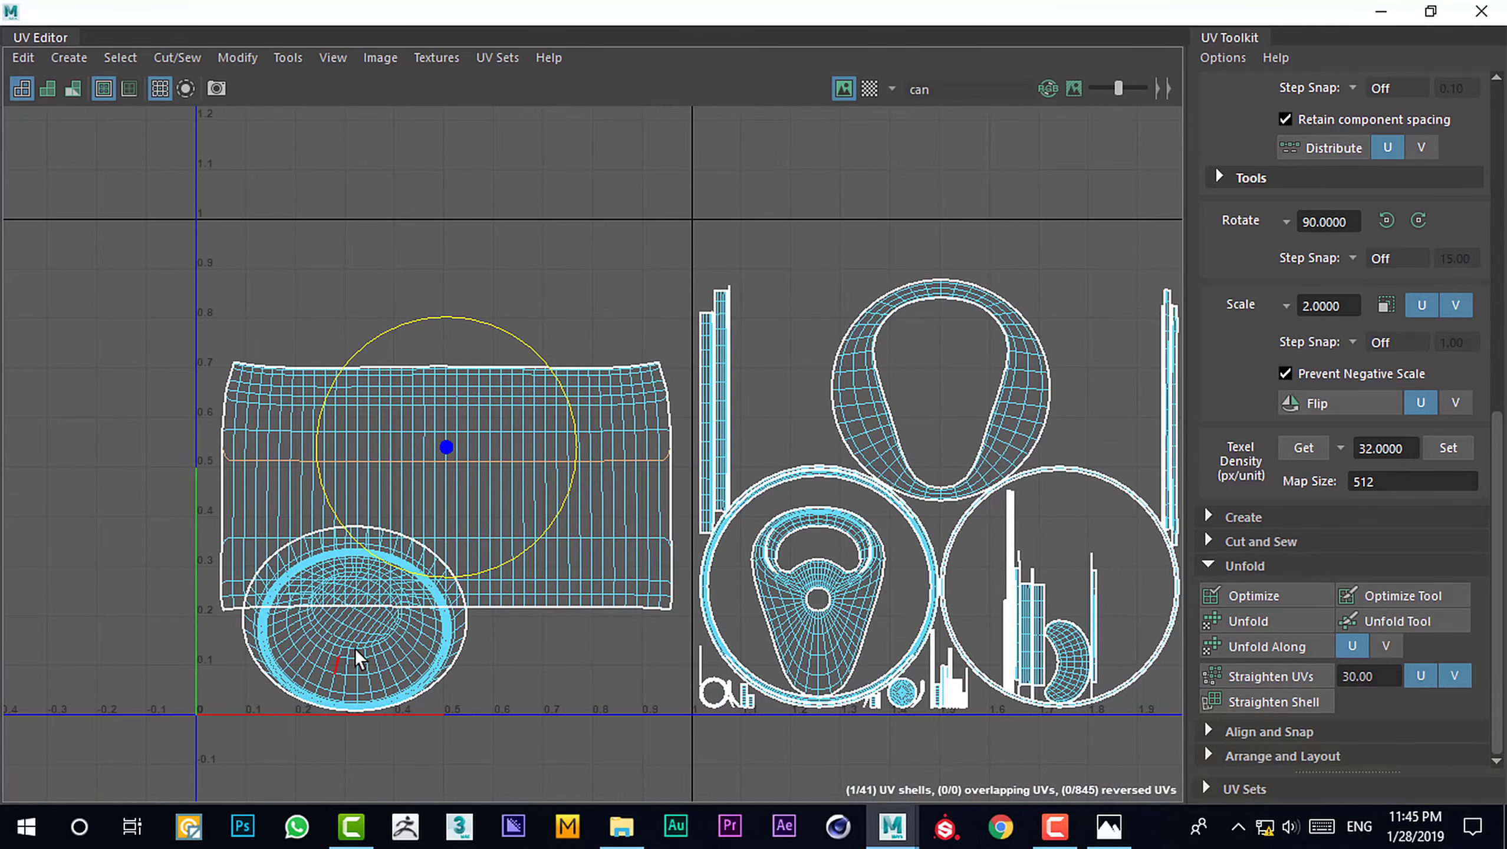
right_drag(370, 521, 162, 465)
click(355, 654)
Apply an Automatic UV mapping to the circular cap shell
click(69, 57)
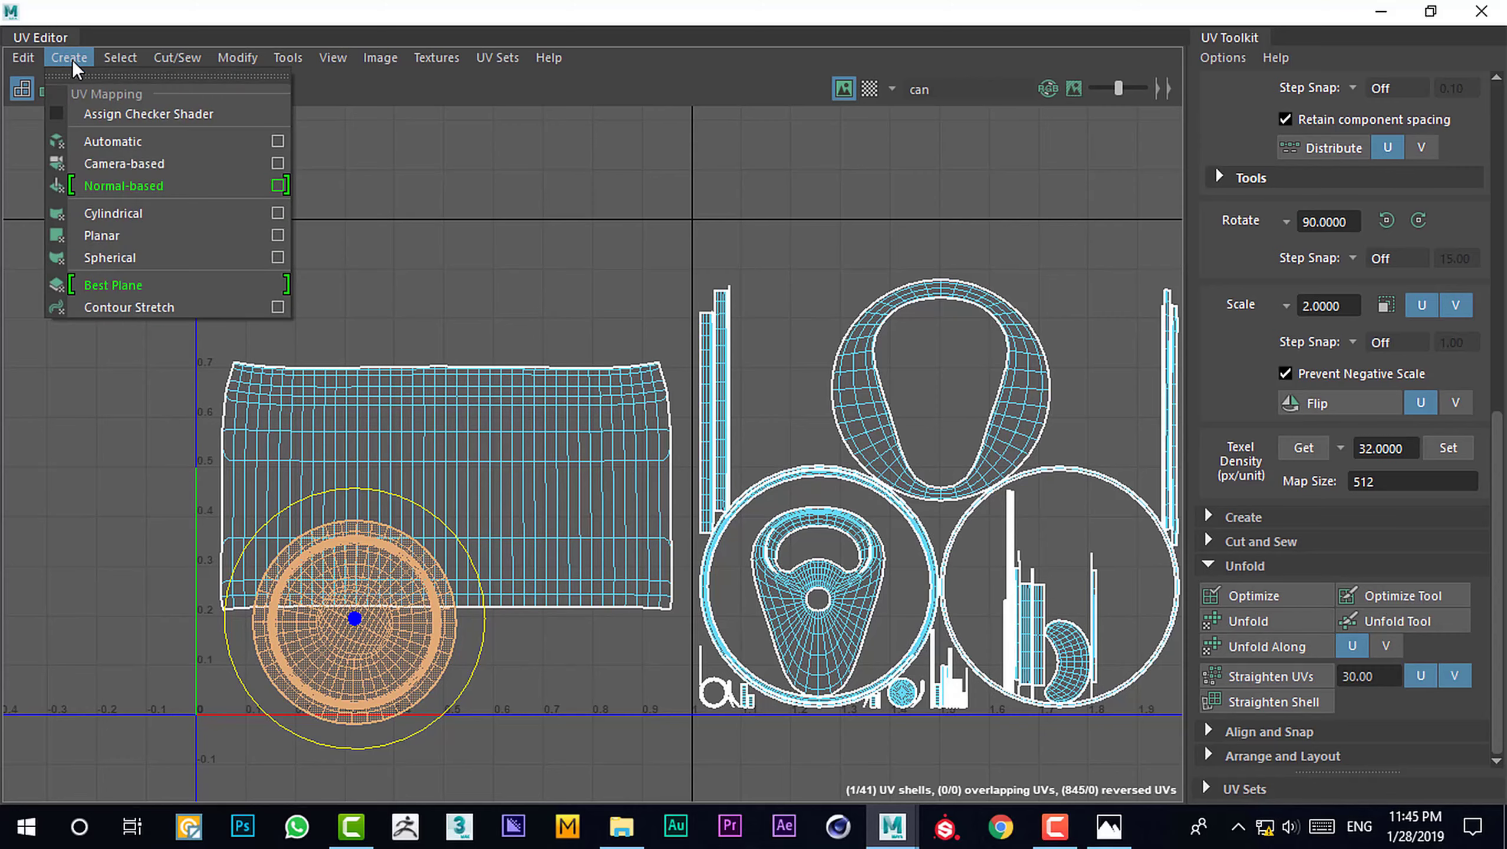
click(125, 146)
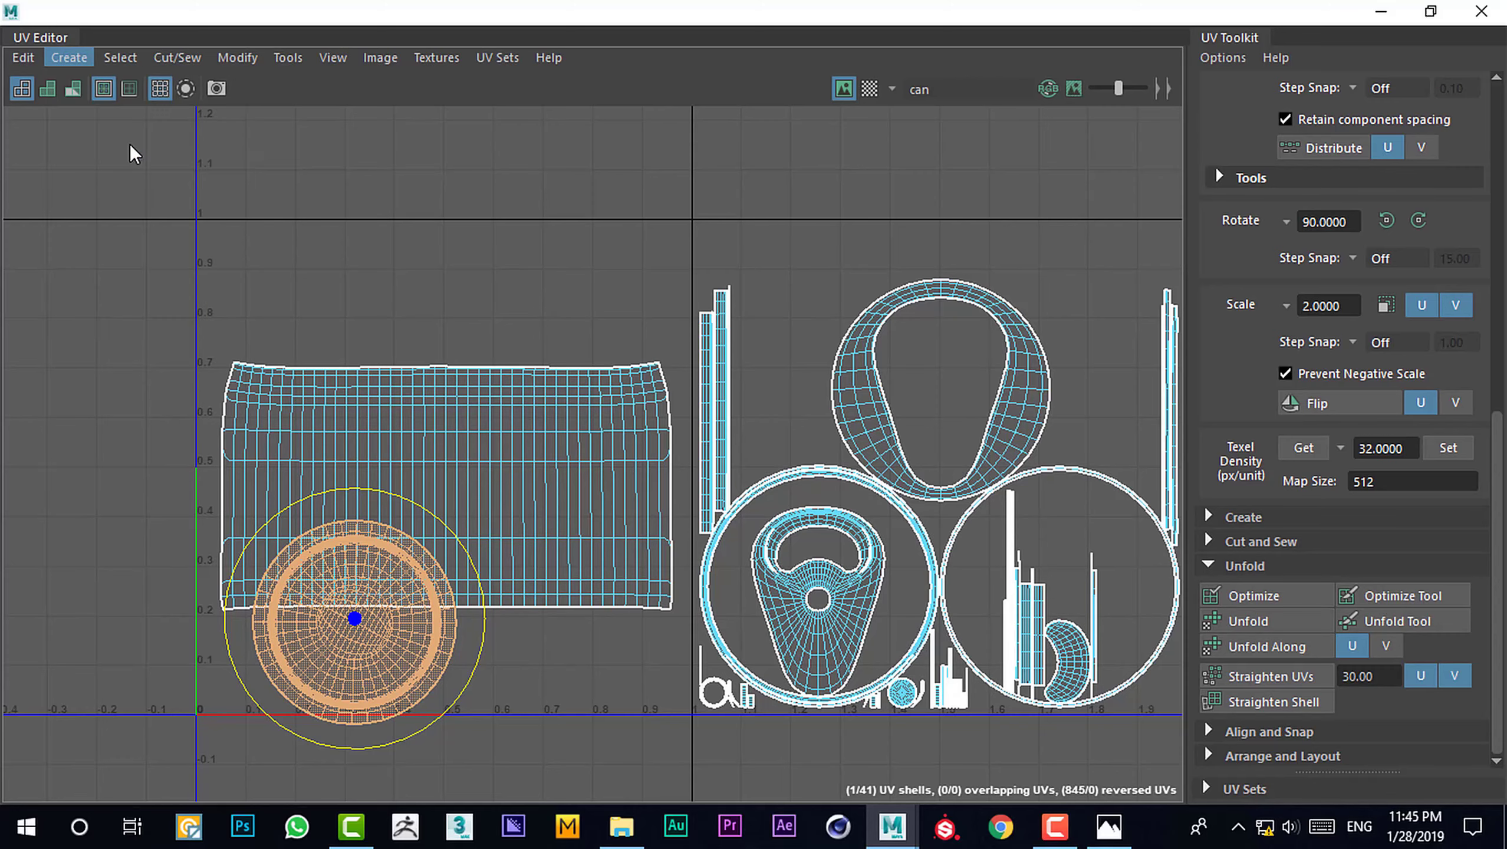
scroll(484, 491, down, 3)
alt+middle_drag(484, 491, 402, 498)
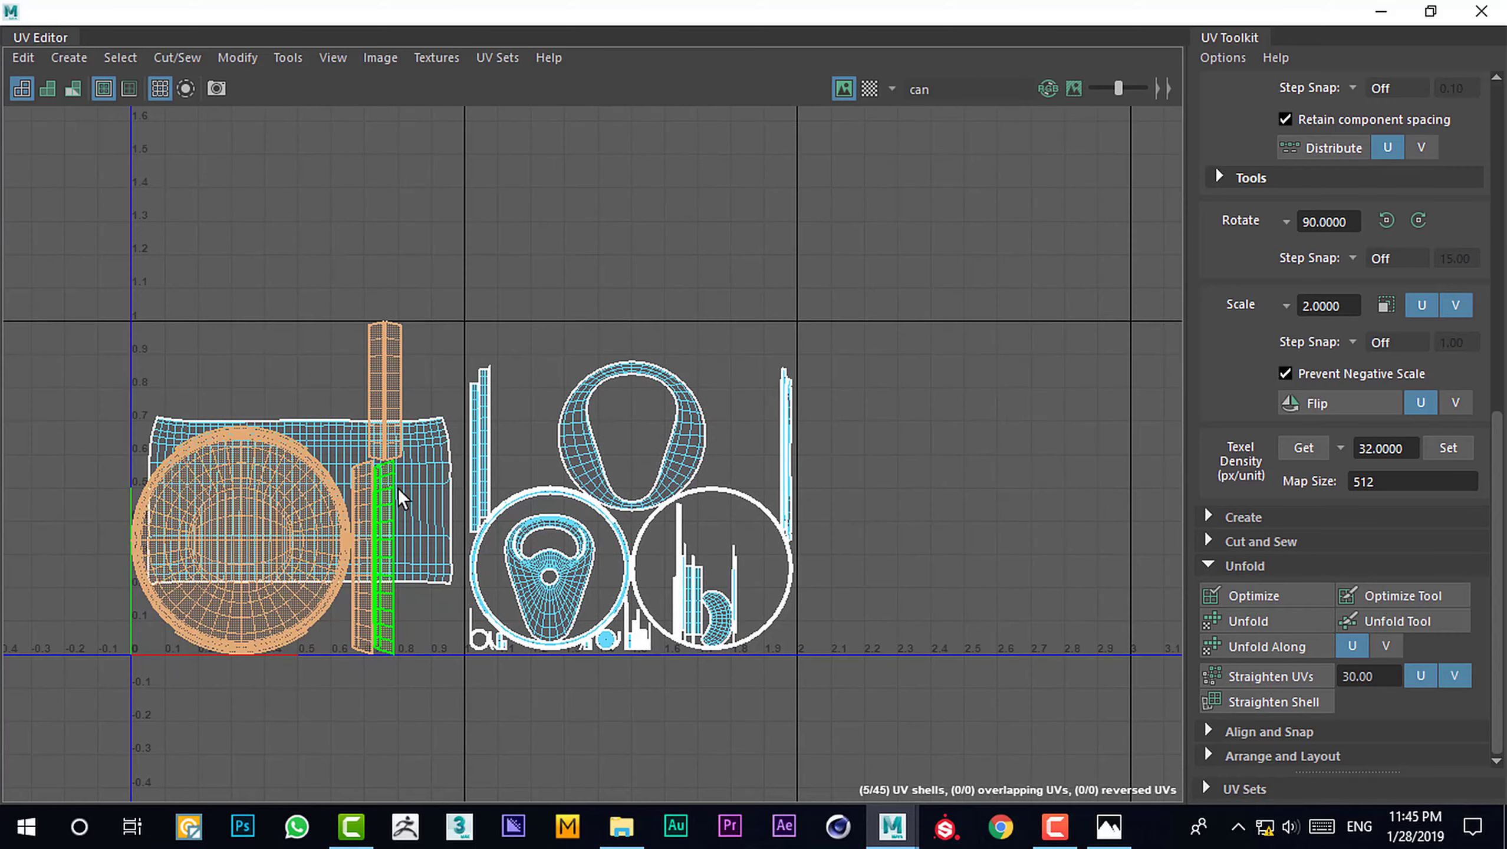
Move the cap's new shells past U 2, frame all UVs and restore the UV Editor window
key(ctrl+z)
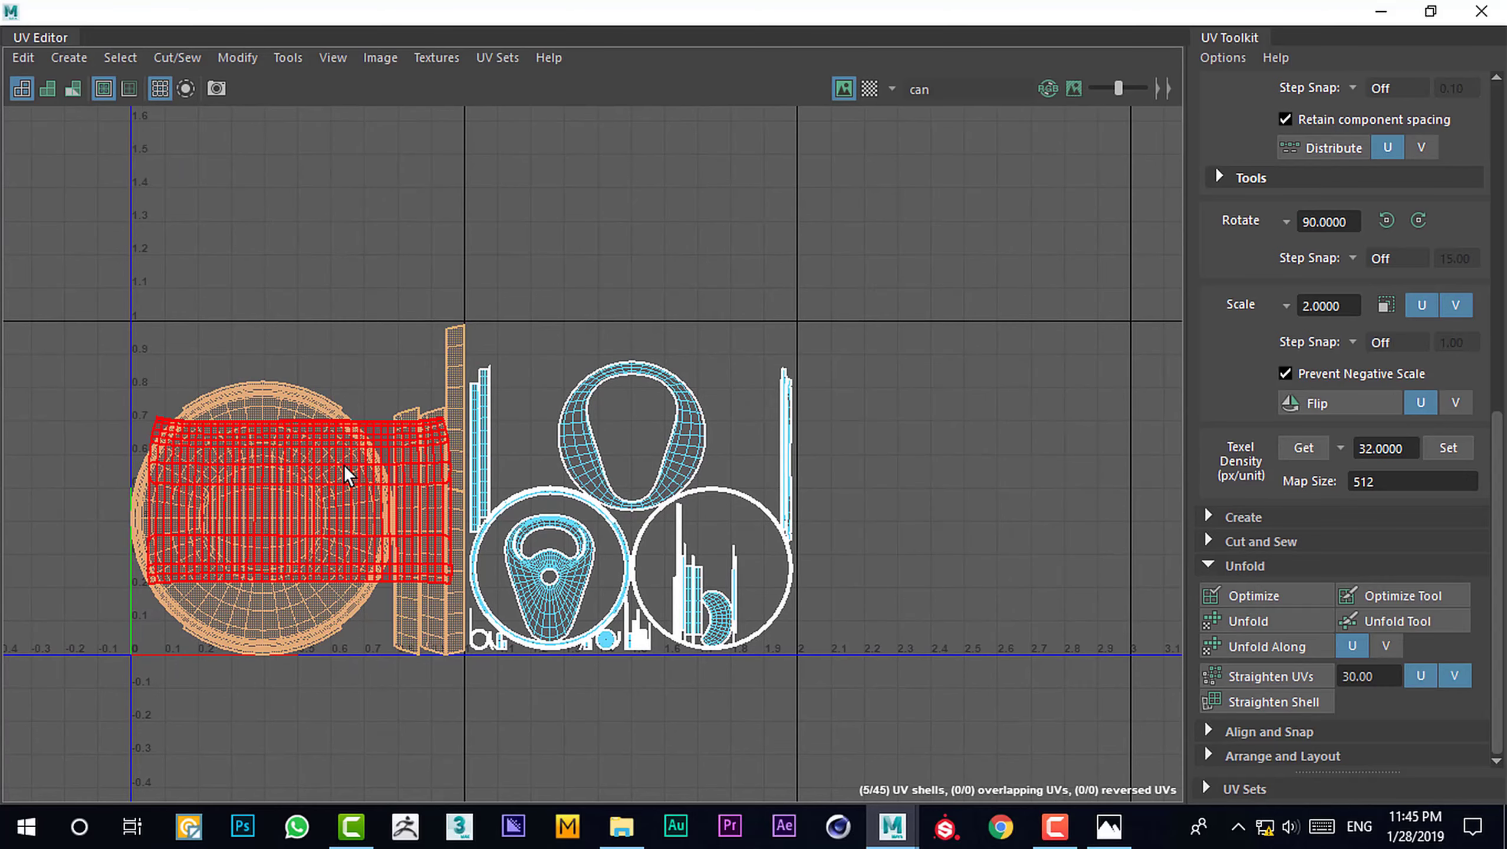
key(ctrl+z)
key(ctrl+z)
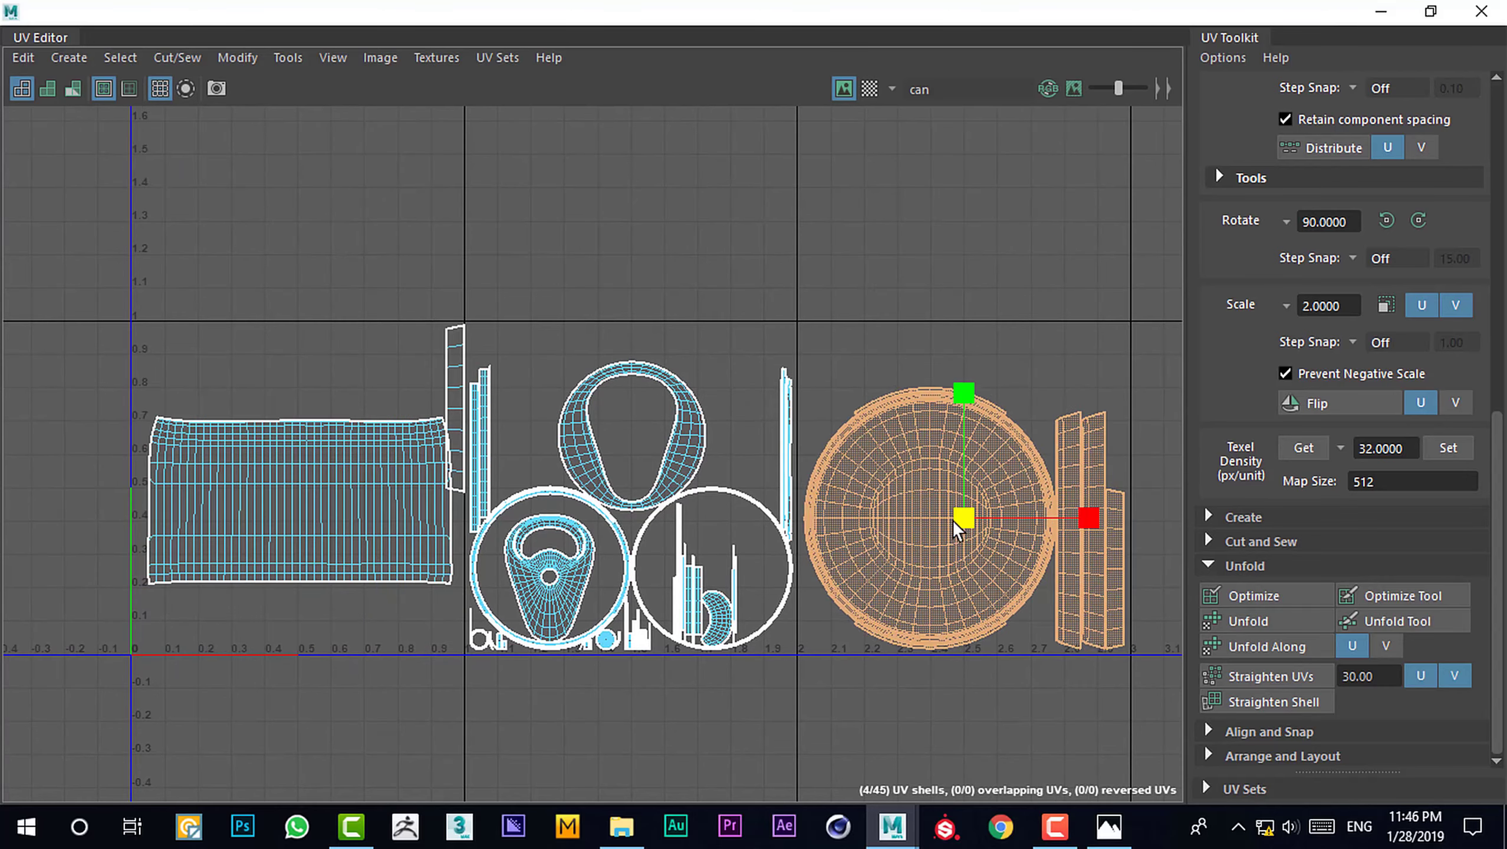
key(ctrl+z)
key(ctrl+z)
key(ctrl+z)
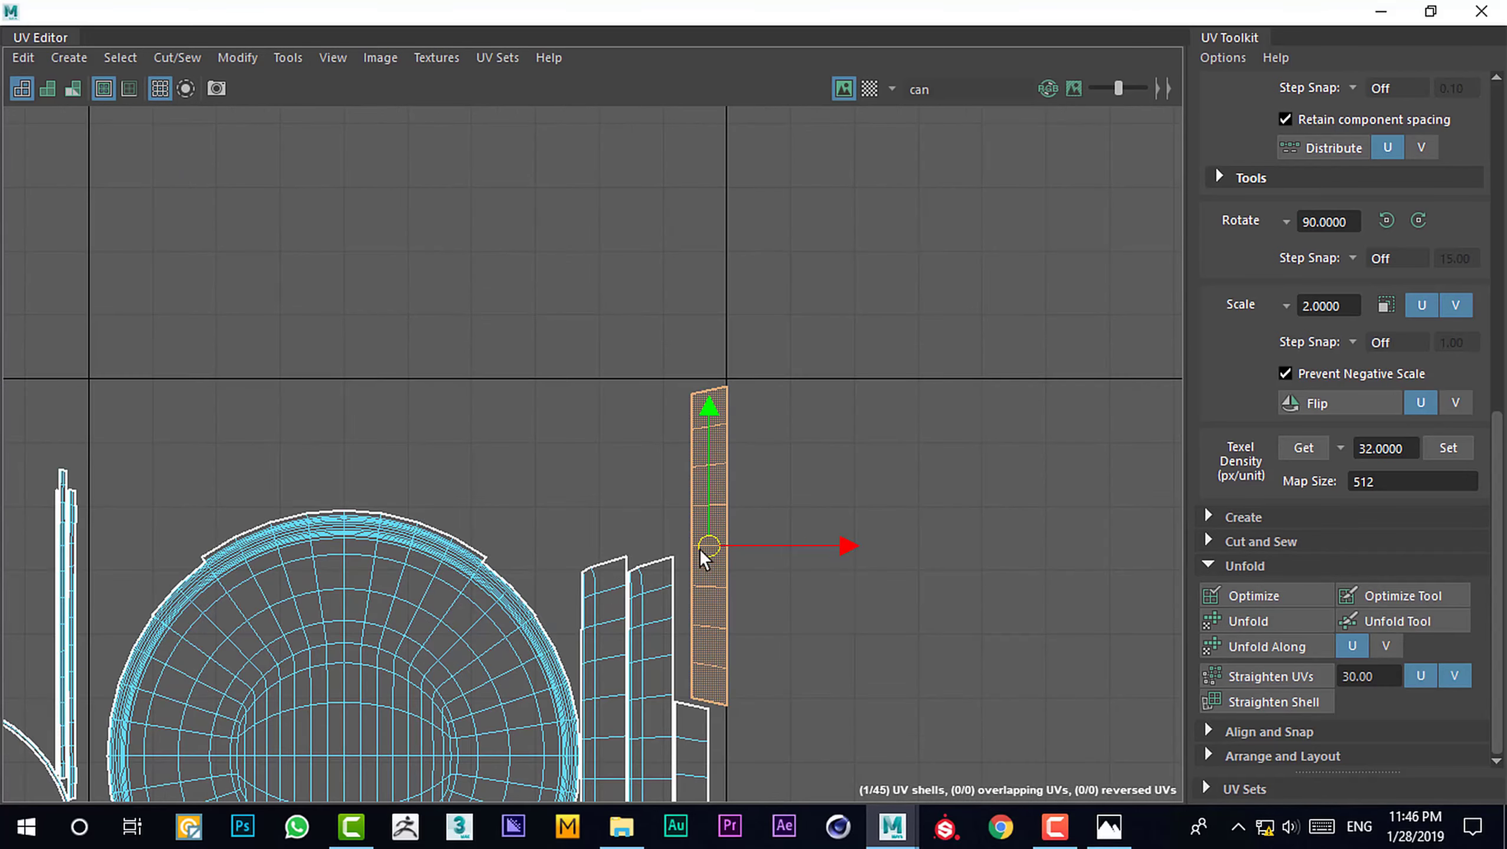
key(ctrl+z)
key(a)
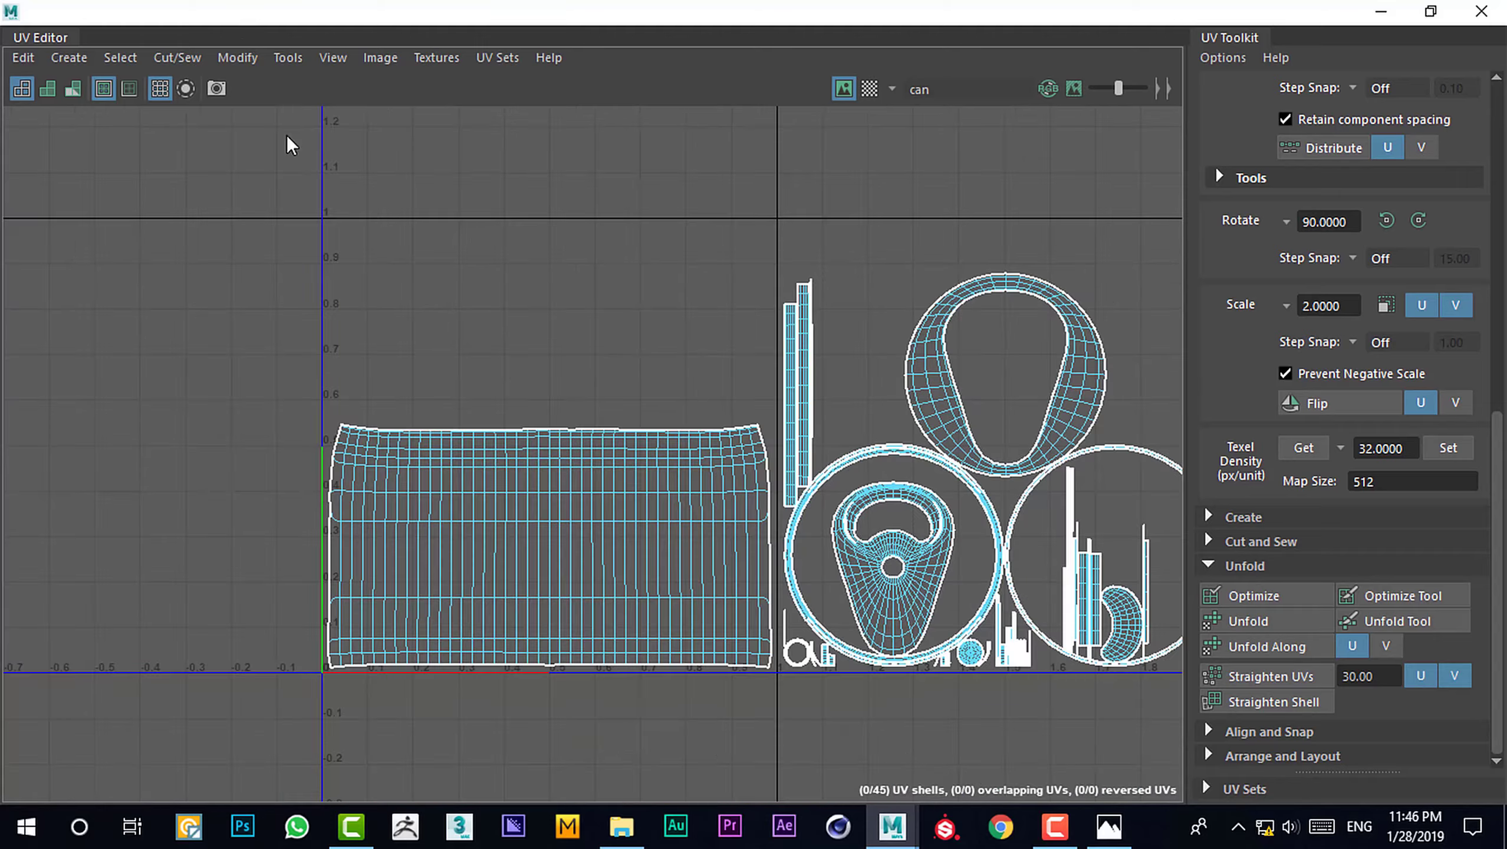
key(super+Down)
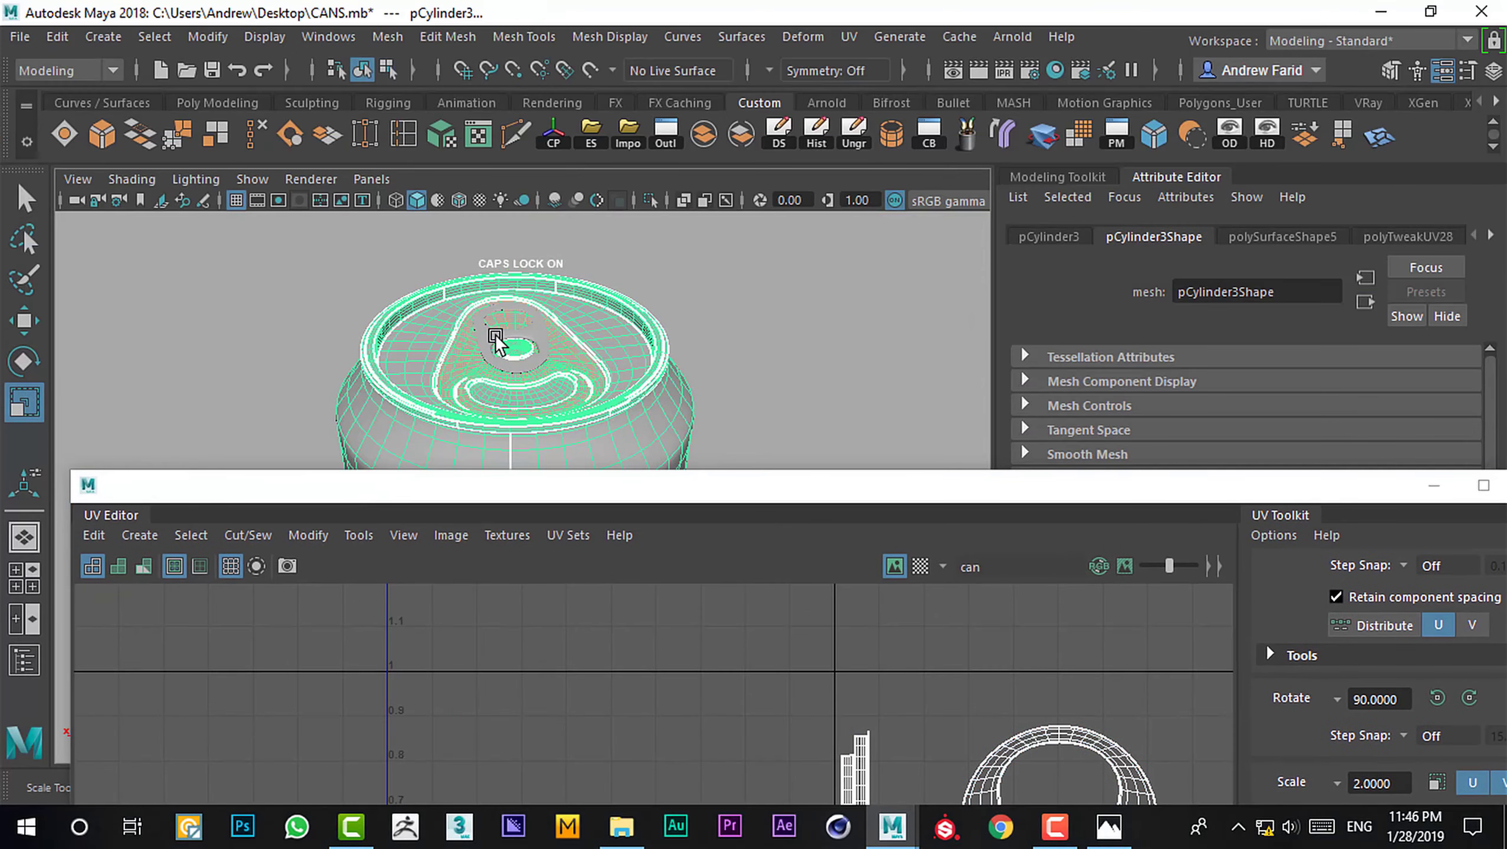
Camera-project the pull-tab's UVs, lay out its shells and move them about 3 units right in U
key(super+Up)
click(69, 57)
click(121, 163)
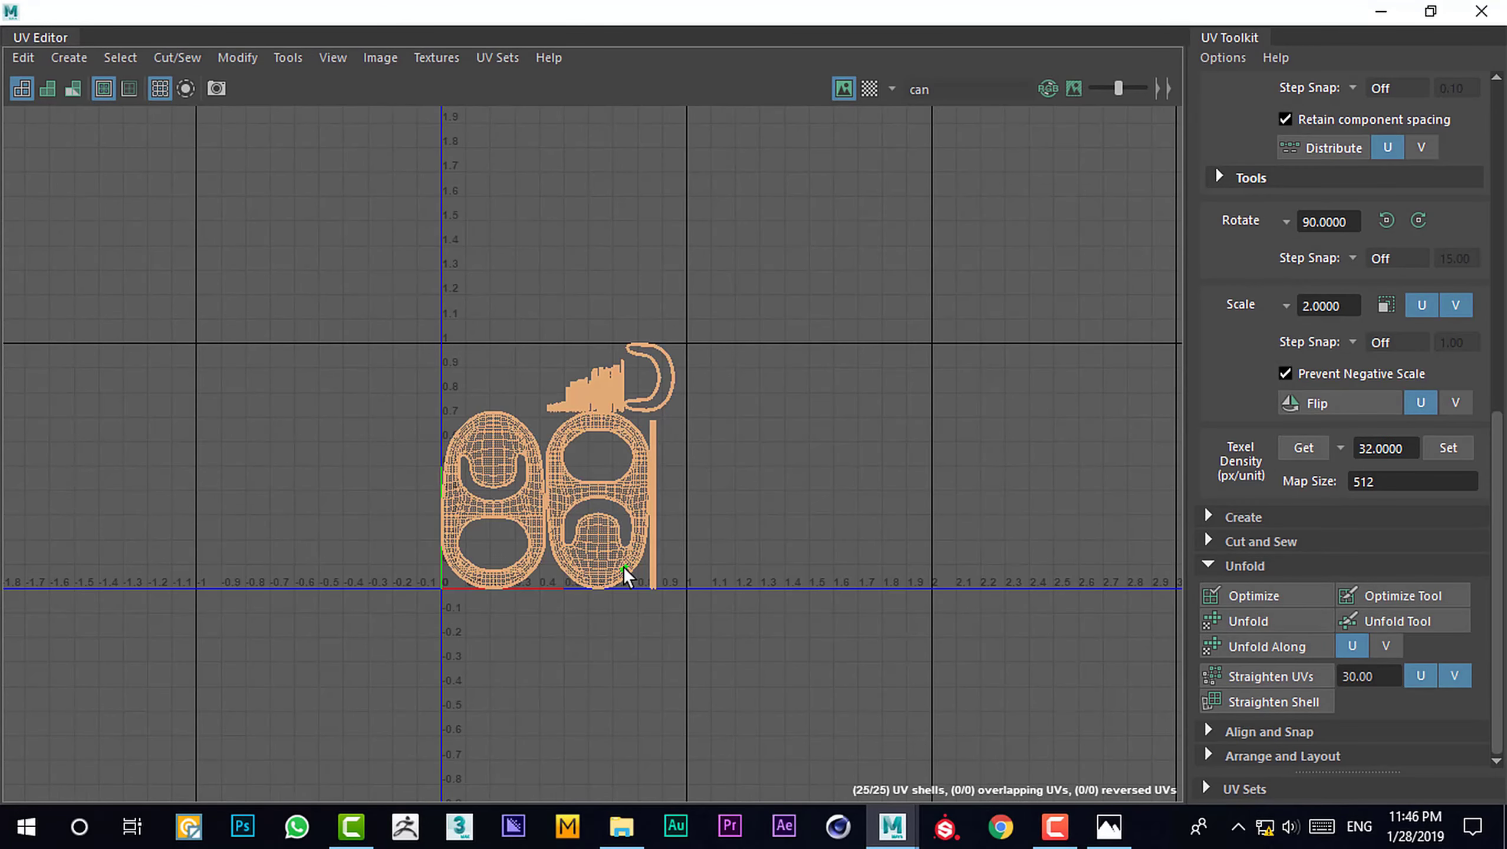
scroll(629, 573, up, 3)
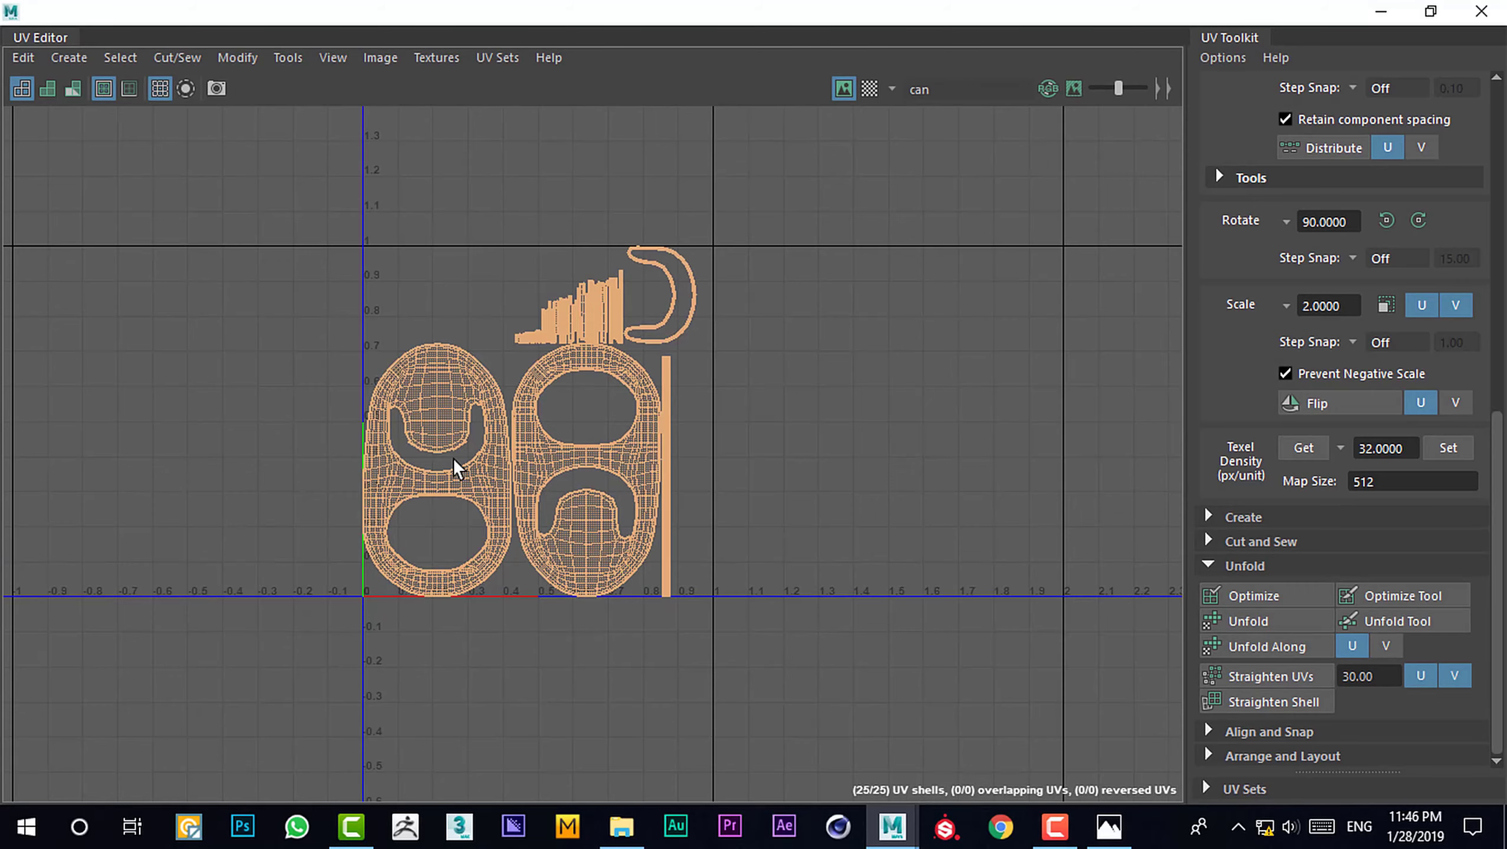
key(ctrl+l)
scroll(472, 430, down, 2)
scroll(599, 453, down, 2)
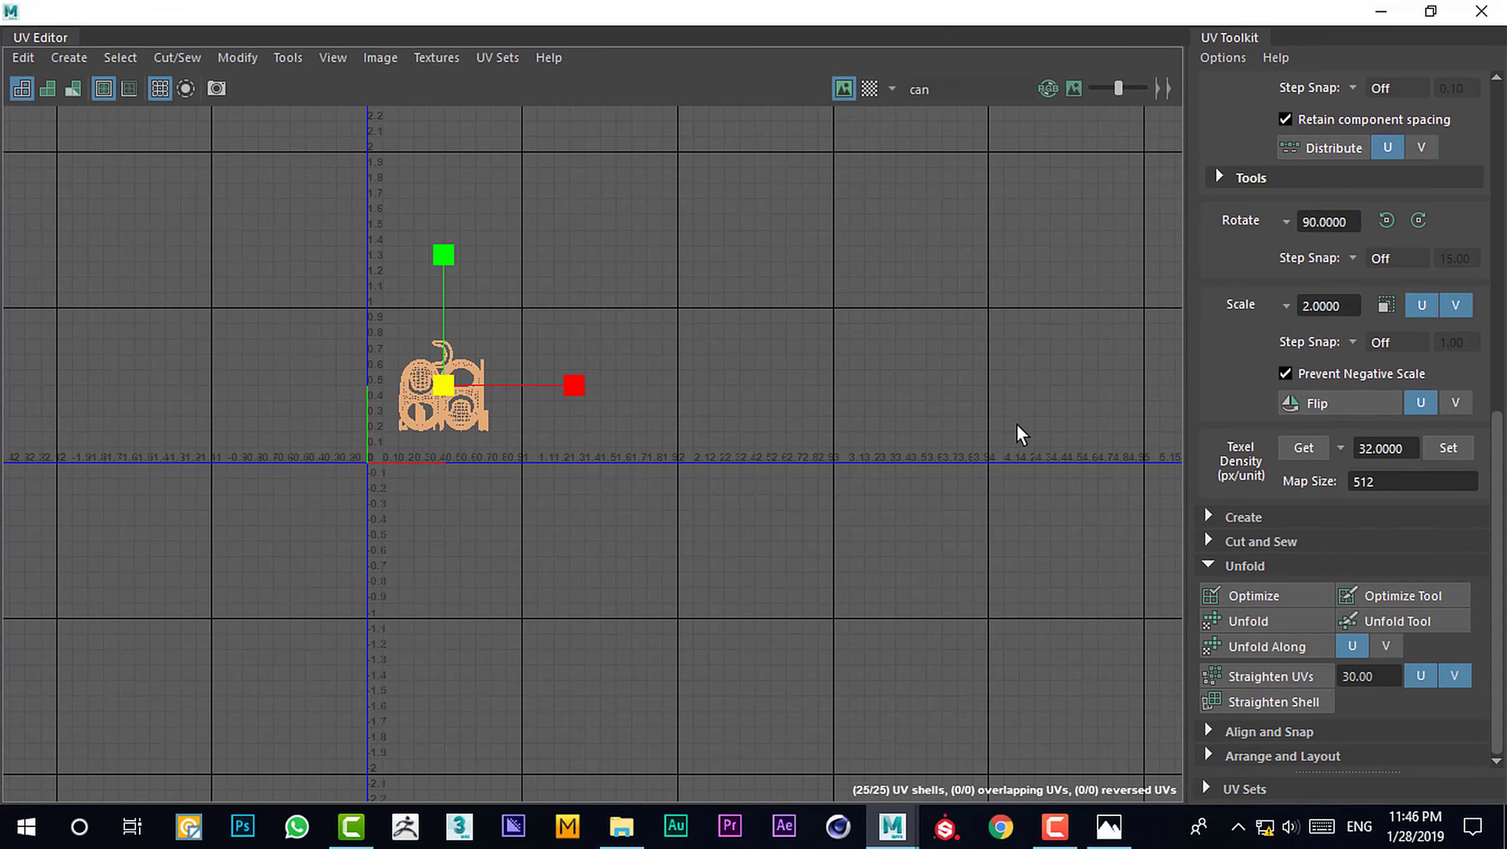
key(ctrl+Right)
key(ctrl+Right)
key(ctrl+Right)
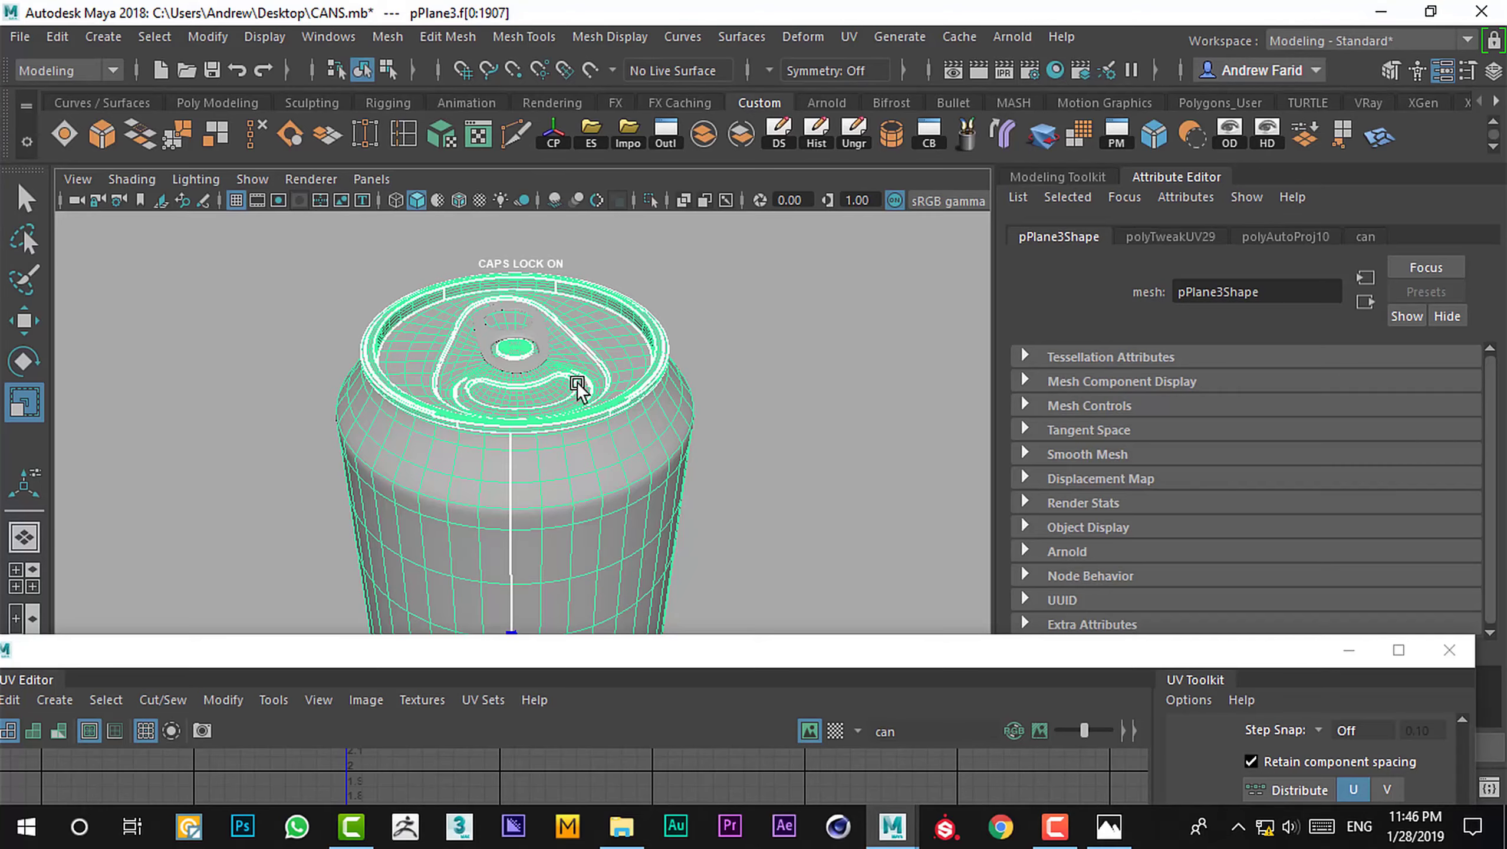